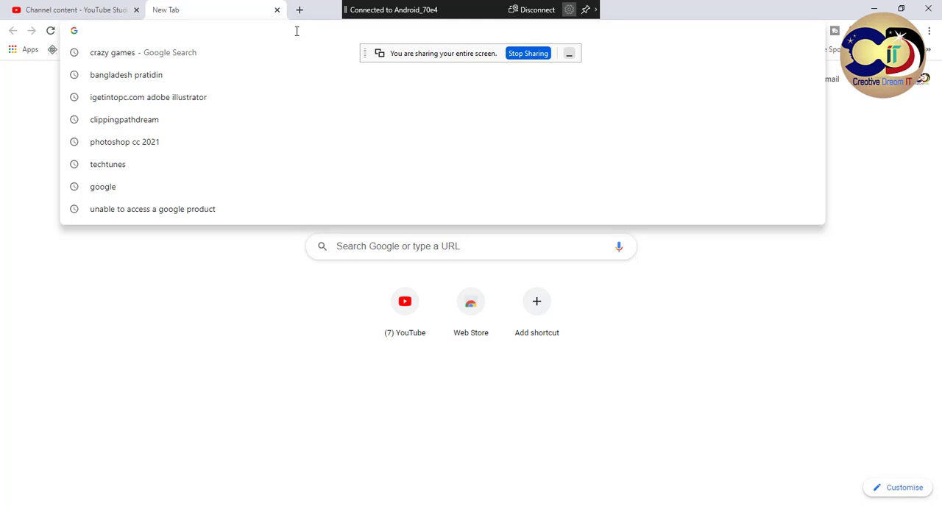
Search Google for "forum site list 2021"
type("f")
key("BackSpace")
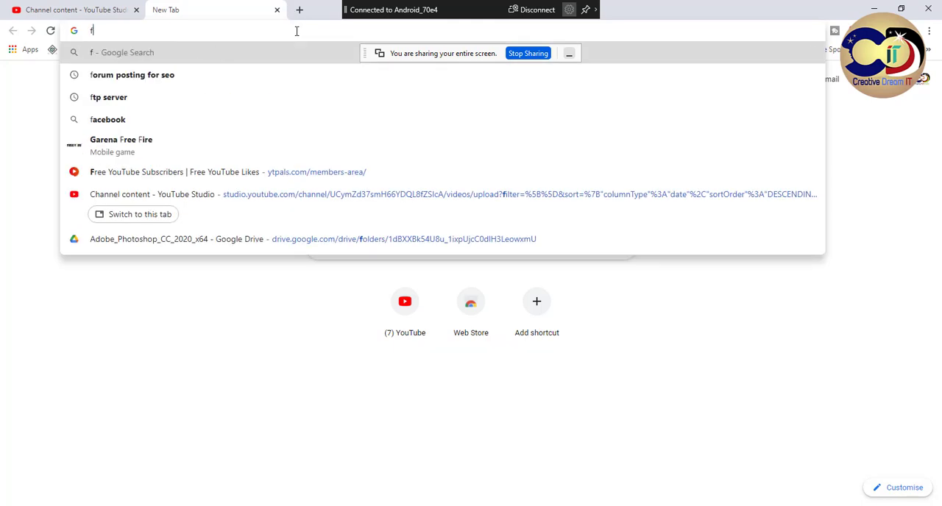
type("orum")
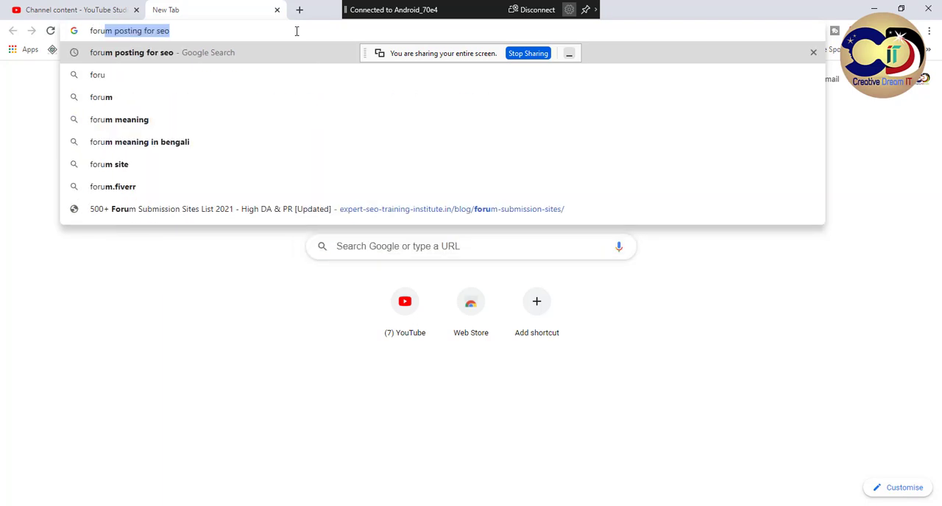
type("si")
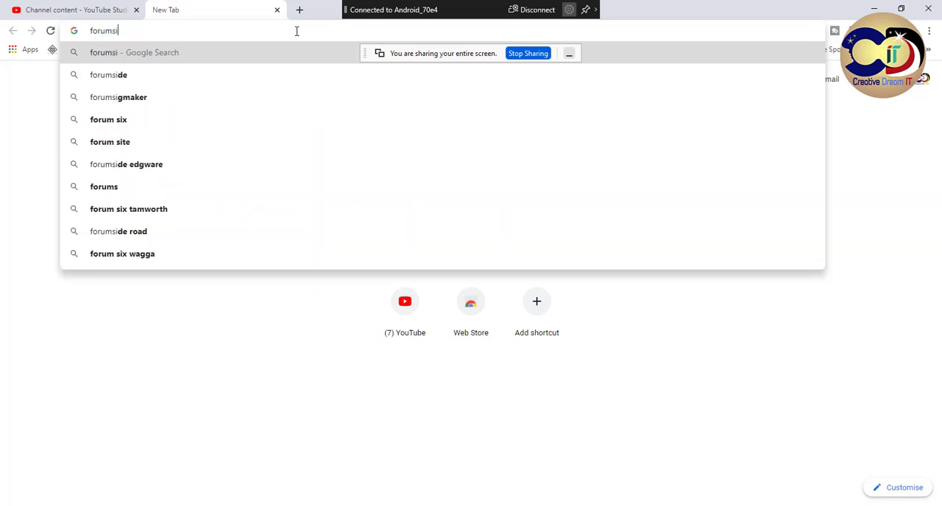
key("BackSpace")
key("BackSpace")
type("site")
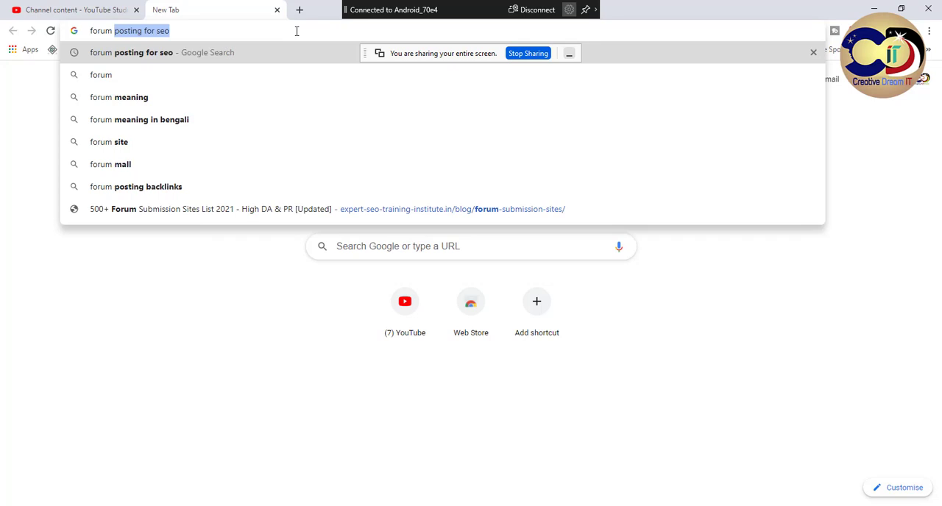
type(" lis")
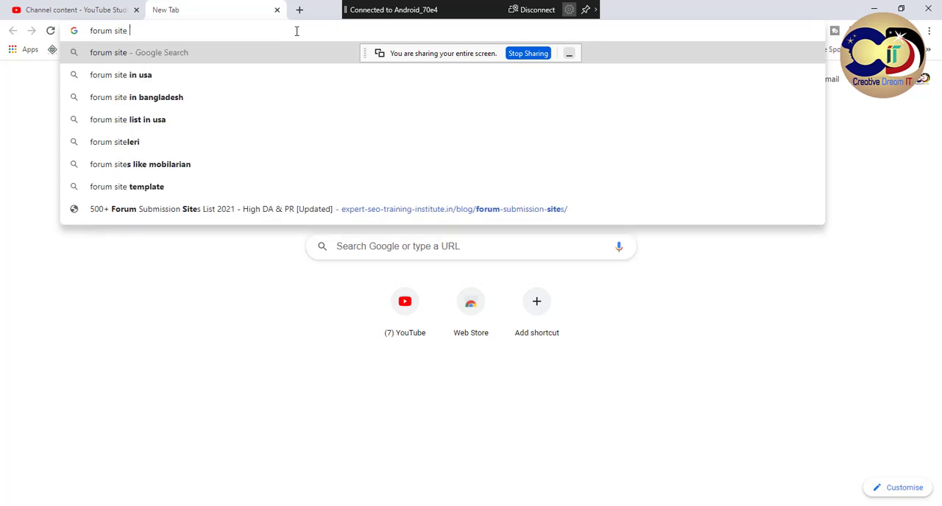
type("t")
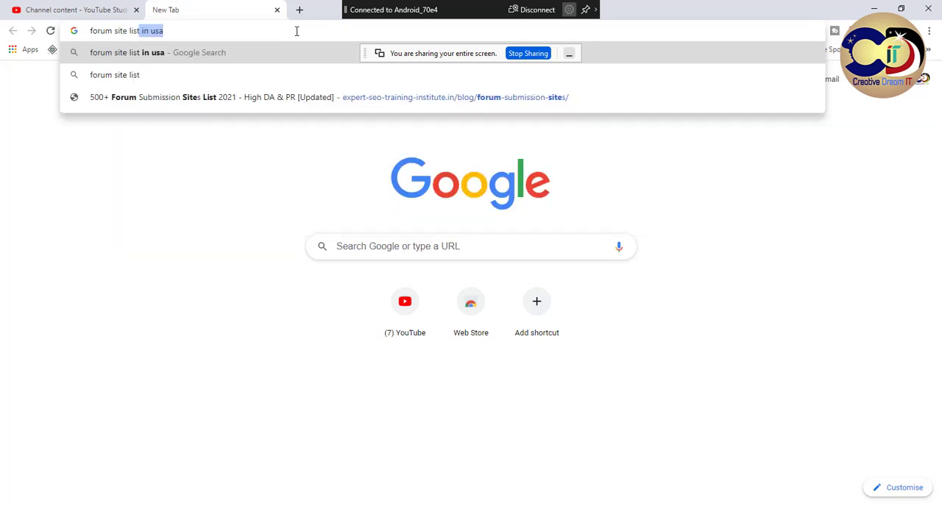
key("BackSpace")
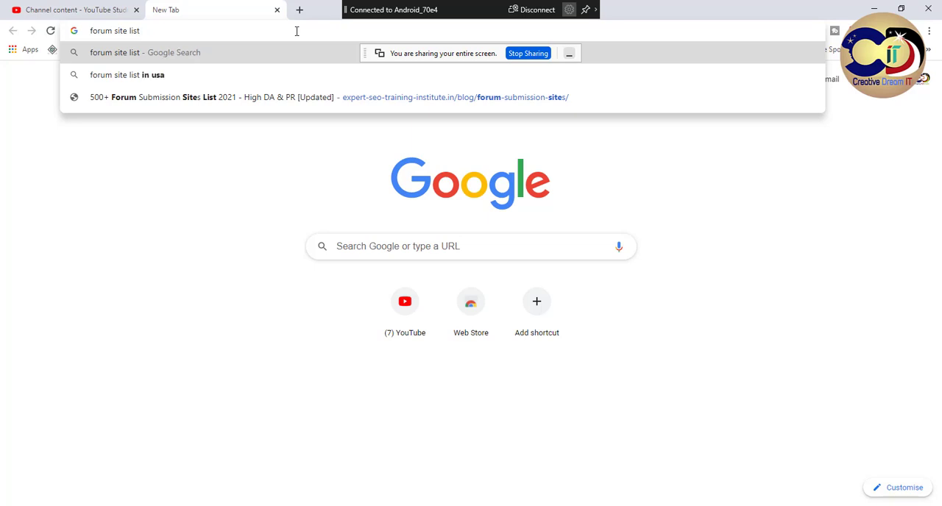
type("2021")
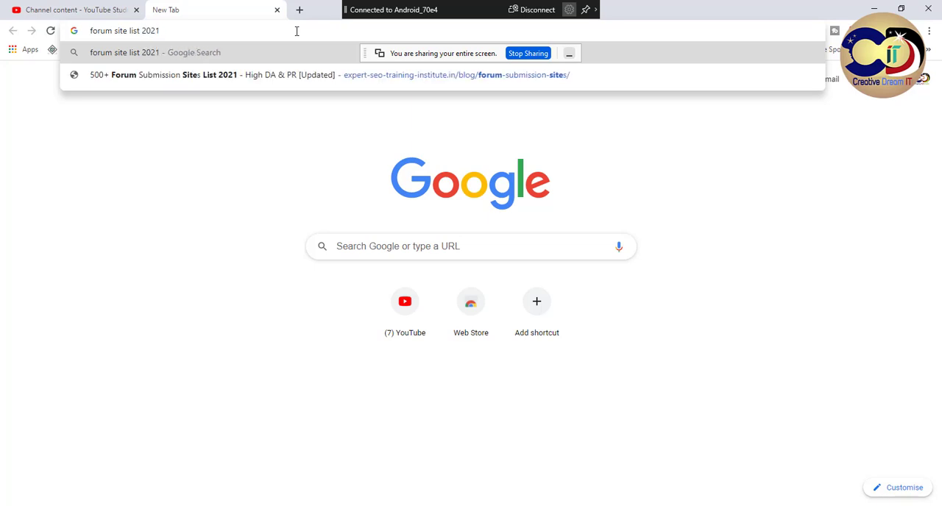
key("Return")
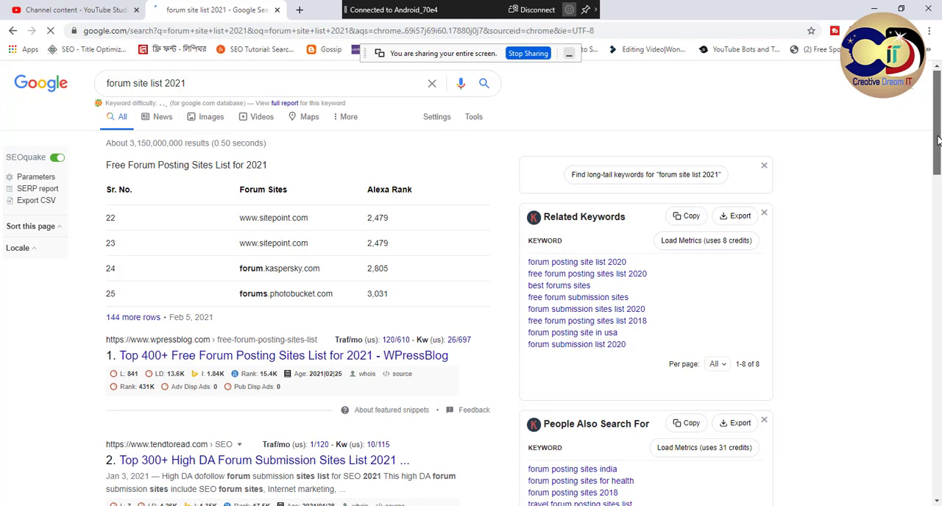
Open the WPressBlog search result "Top 400+ Free Forum Posting Sites List for 2021" in a new browser tab and switch to it
left_click_drag(937, 140, 938, 177)
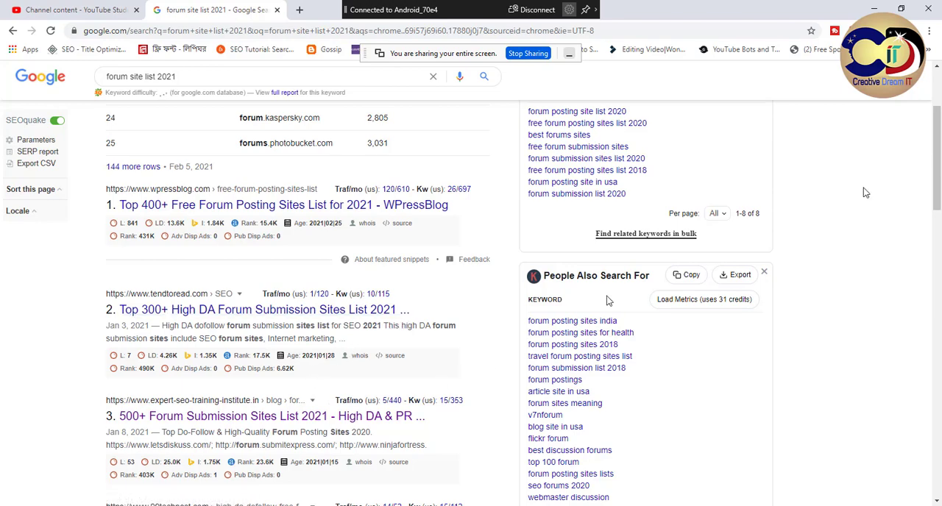
left_click_drag(929, 163, 919, 303)
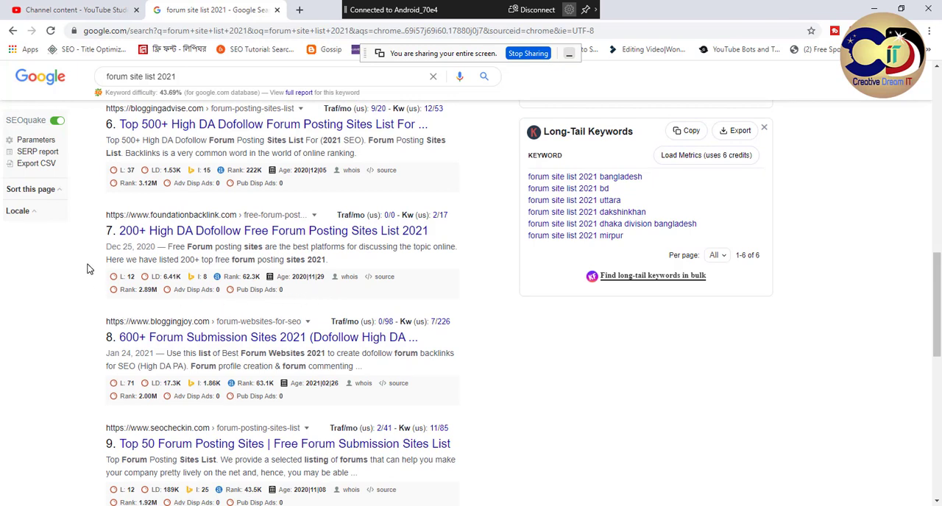
left_click_drag(71, 274, 401, 271)
left_click_drag(932, 258, 938, 87)
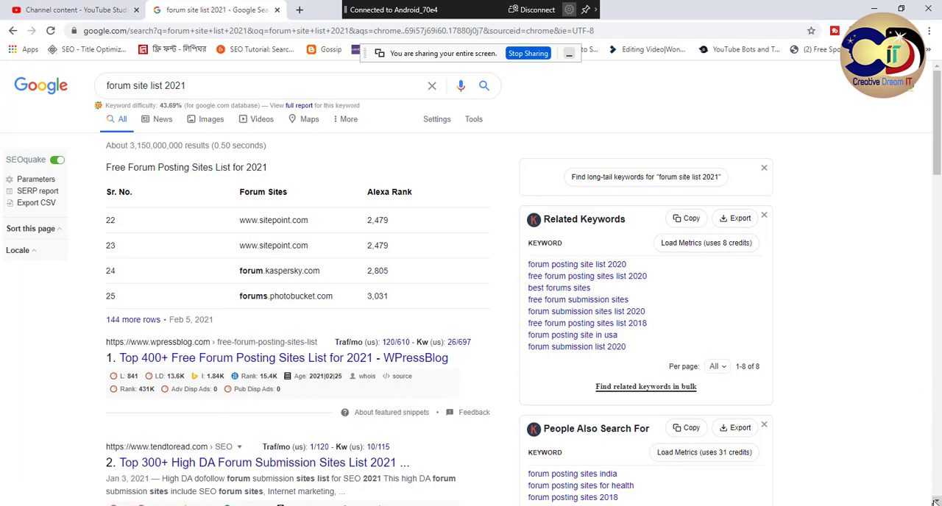
scroll(935, 501, "down", 2)
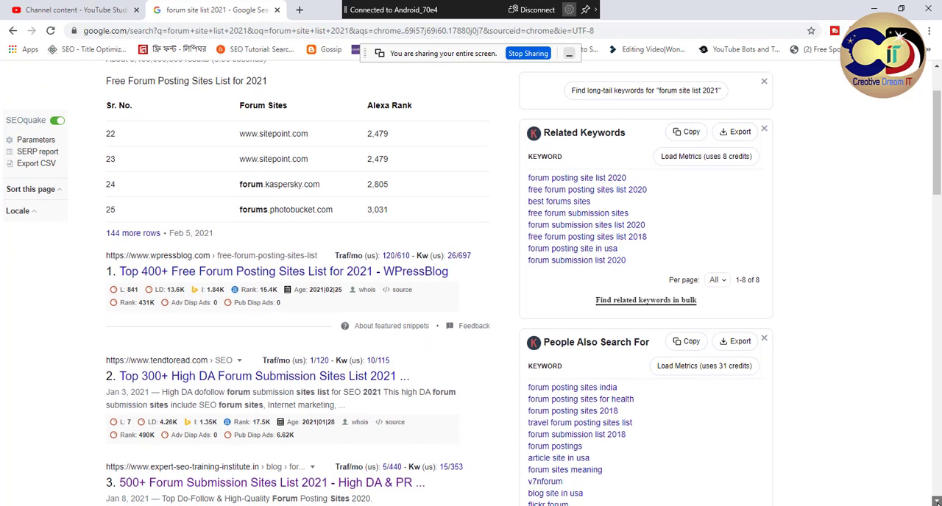
scroll(934, 502, "down", 2)
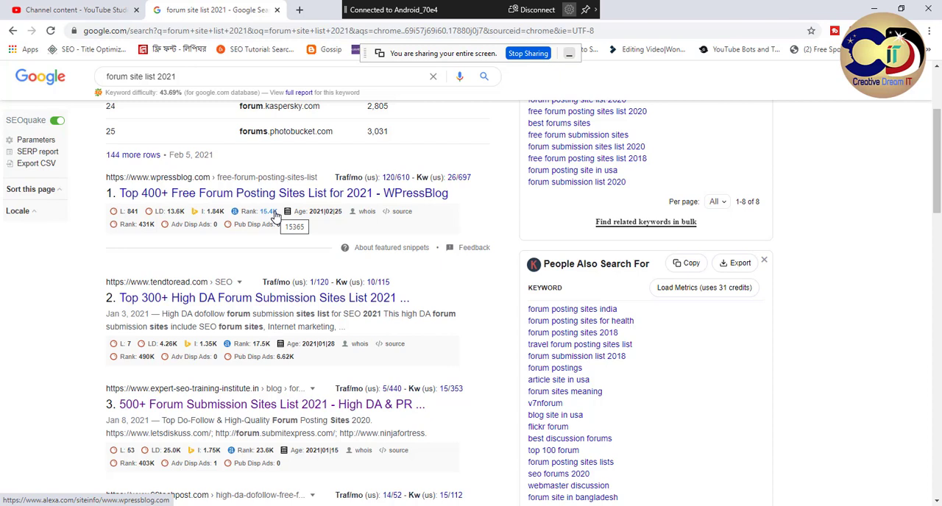
right_click(254, 200)
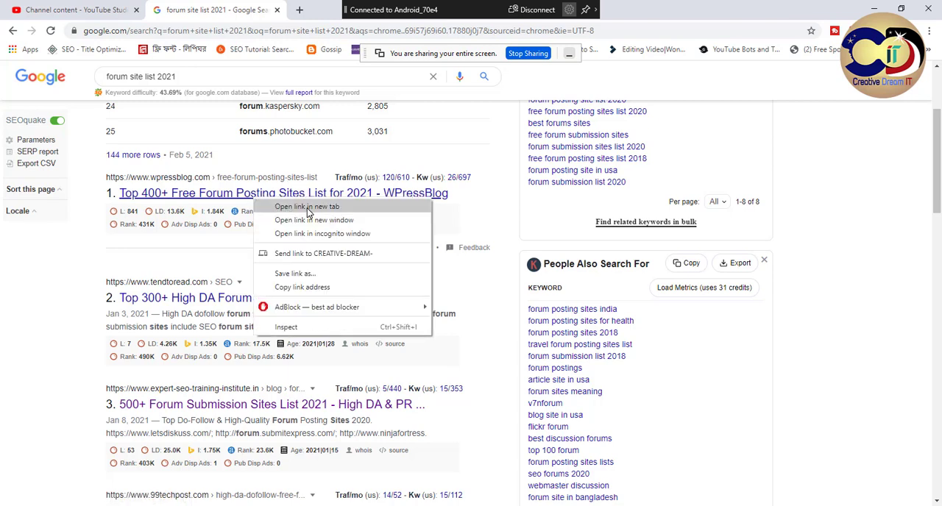
left_click(311, 210)
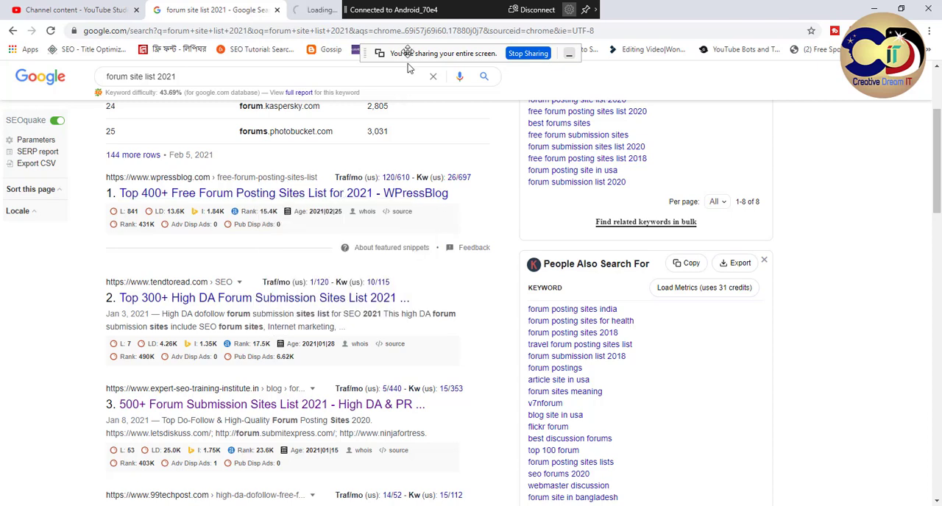
left_click(317, 9)
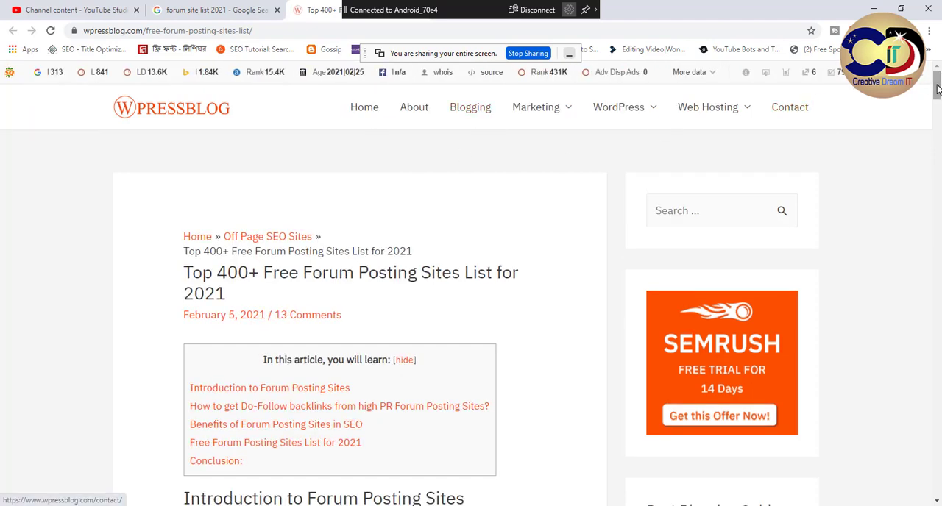
Review the article's sections on do-follow backlinks and forum posting benefits, and examine the Free Forum Posting Sites List for 2021 table
left_click_drag(937, 89, 929, 138)
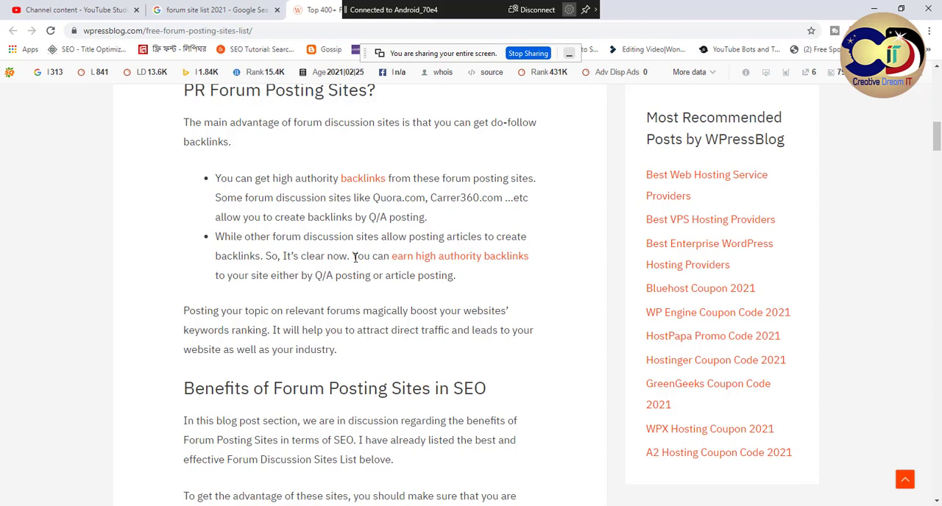
left_click_drag(354, 257, 536, 263)
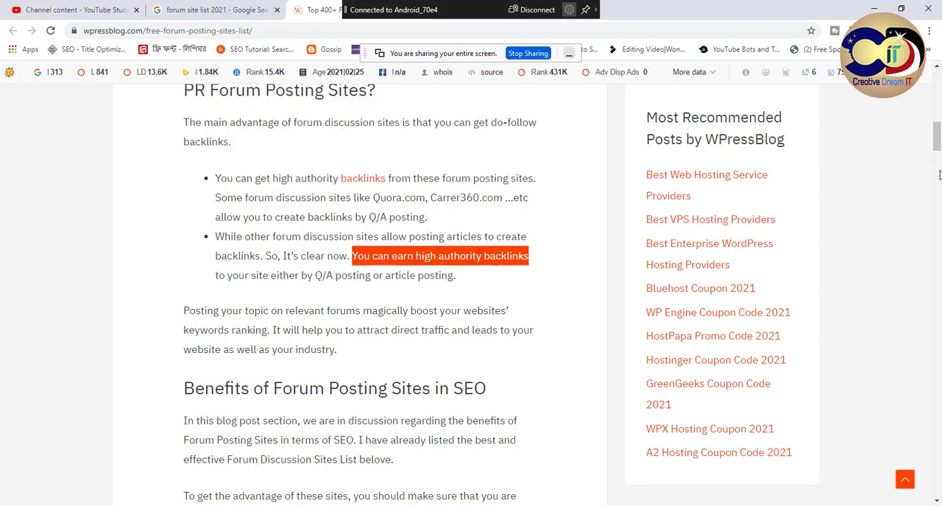
scroll(938, 159, "down", 2)
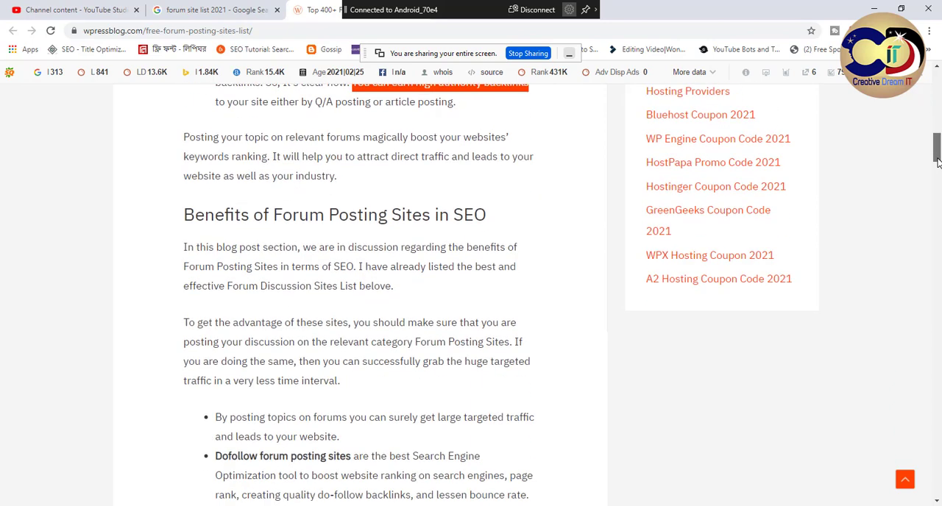
scroll(938, 162, "down", 1)
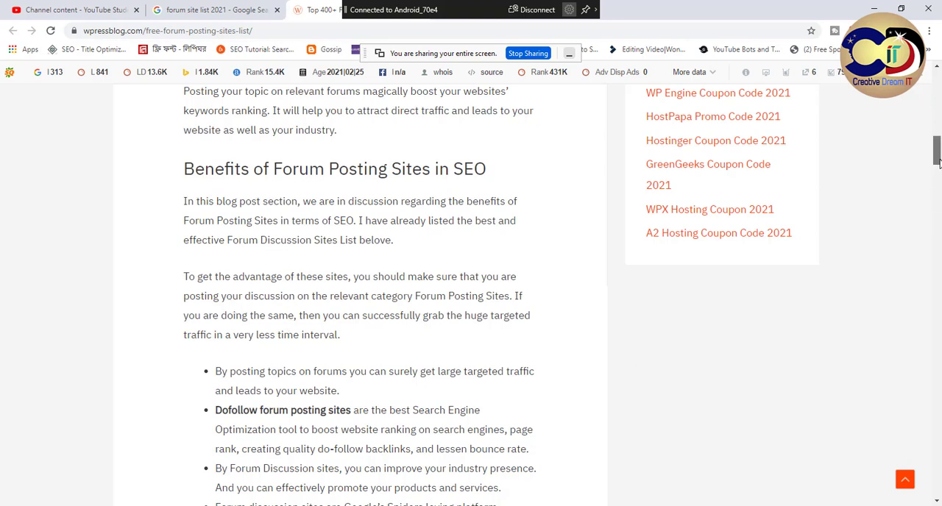
left_click_drag(937, 161, 936, 175)
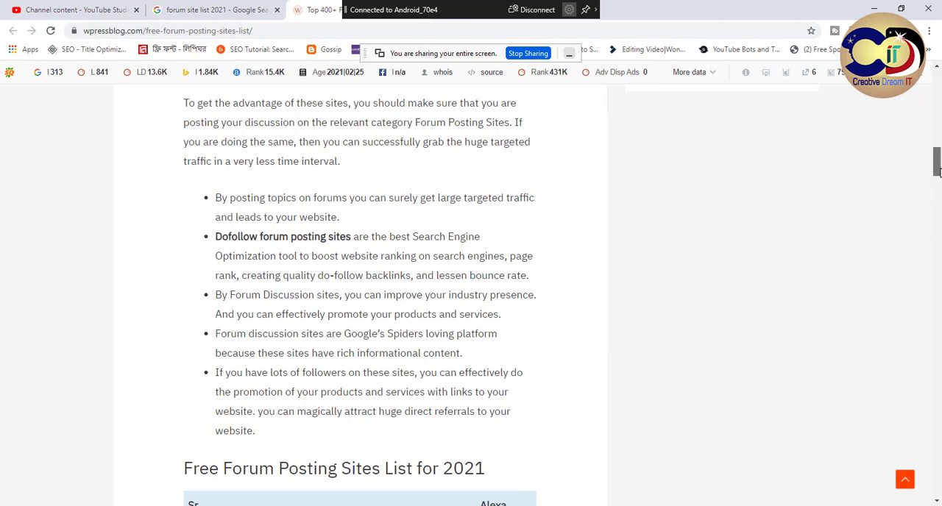
left_click_drag(936, 173, 937, 187)
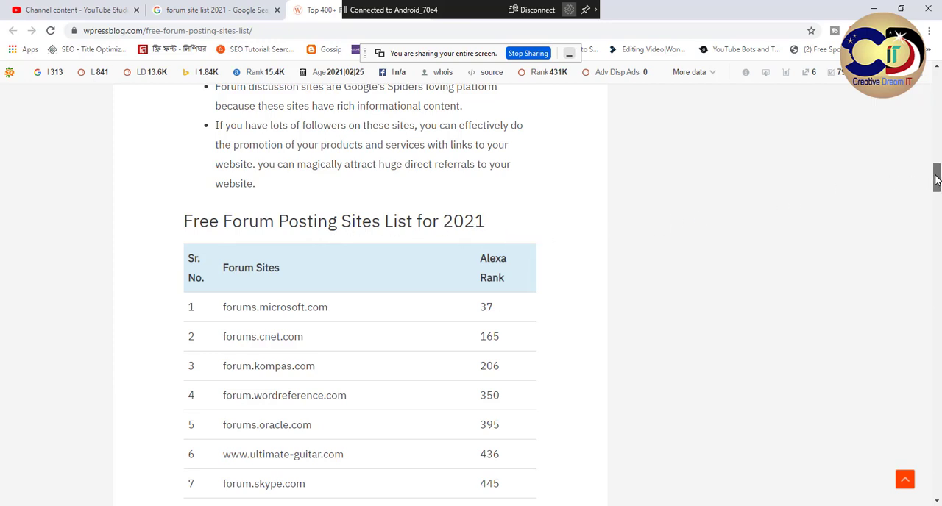
left_click_drag(933, 184, 933, 189)
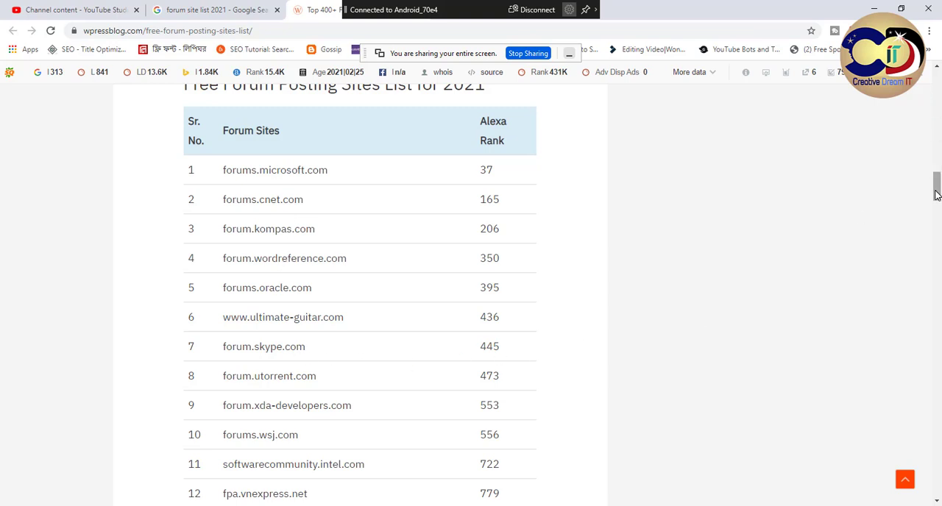
left_click_drag(935, 194, 936, 217)
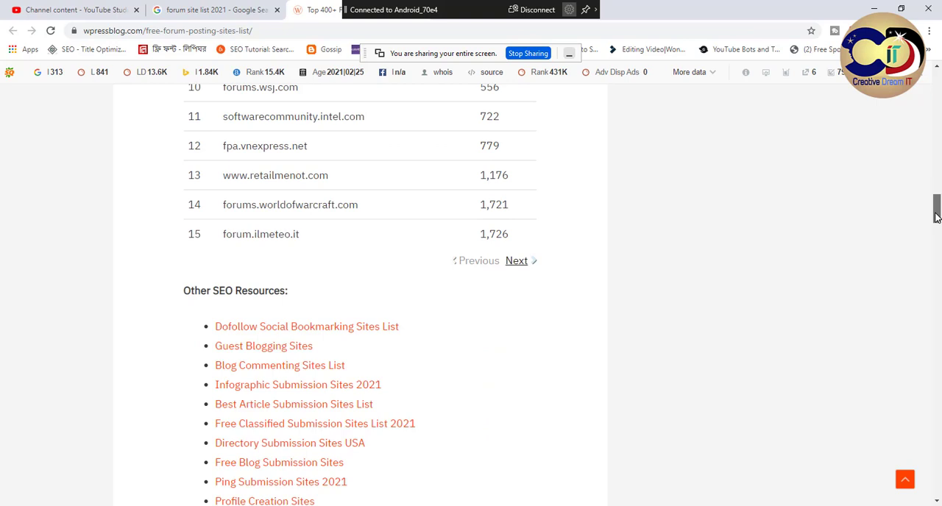
left_click_drag(935, 217, 936, 187)
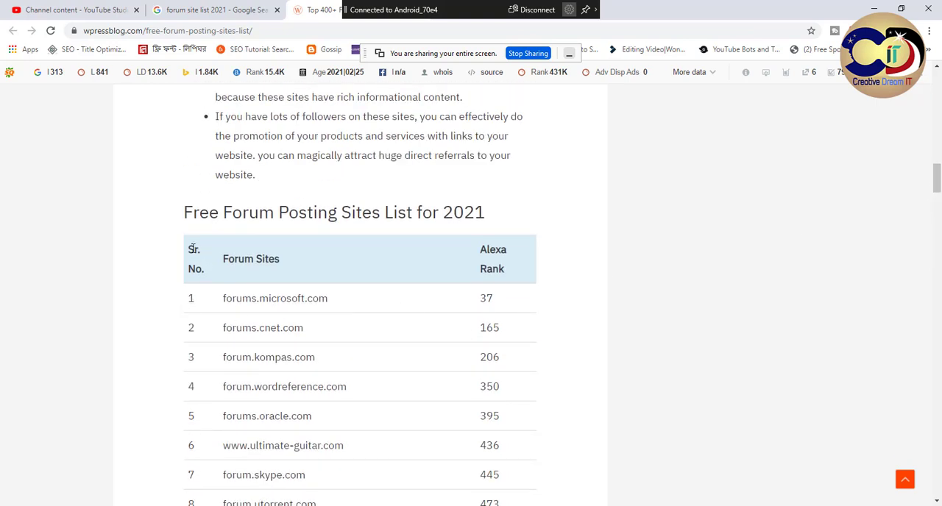
Copy the forum sites table from the Sr. No. header through row 15, including the Alexa ranks
left_click_drag(190, 249, 509, 188)
right_click(501, 190)
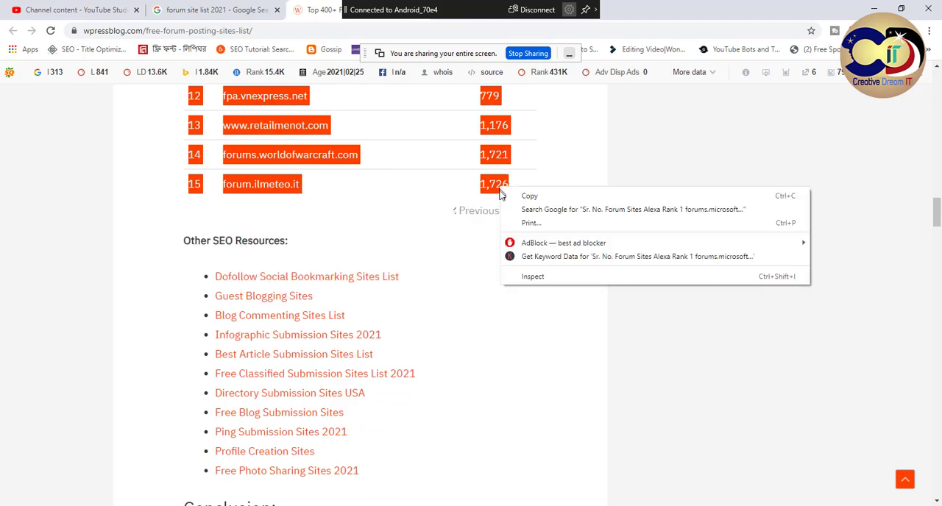
left_click(531, 197)
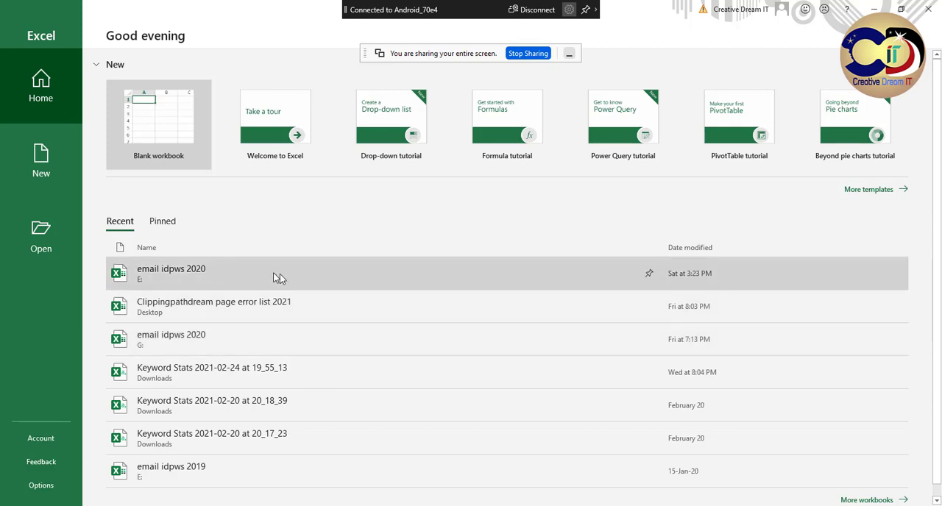
Create a blank workbook in Excel and paste the copied forum sites table starting at cell A1
left_click(136, 119)
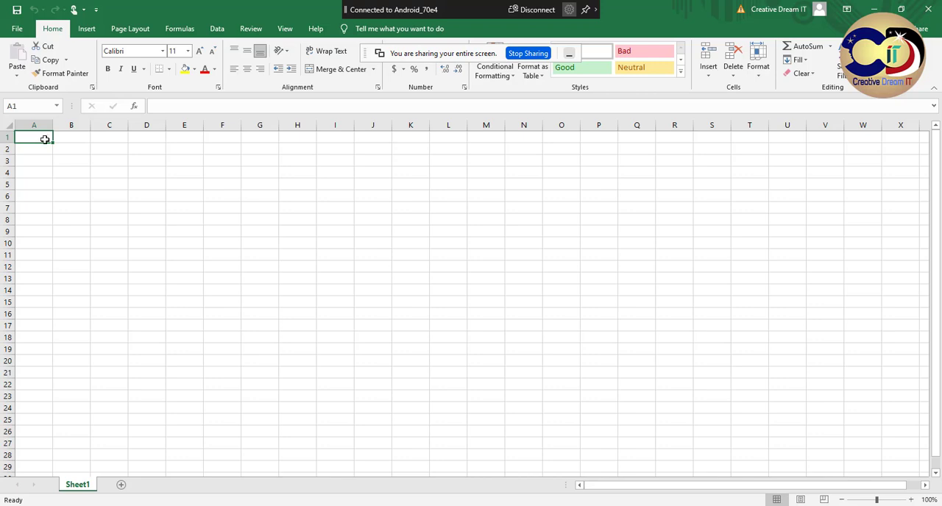
double_click(45, 140)
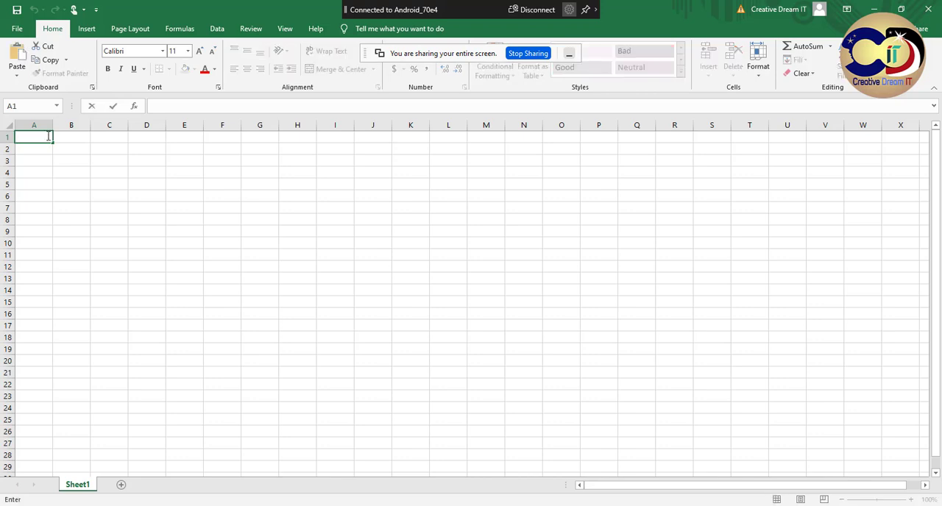
left_click(84, 162)
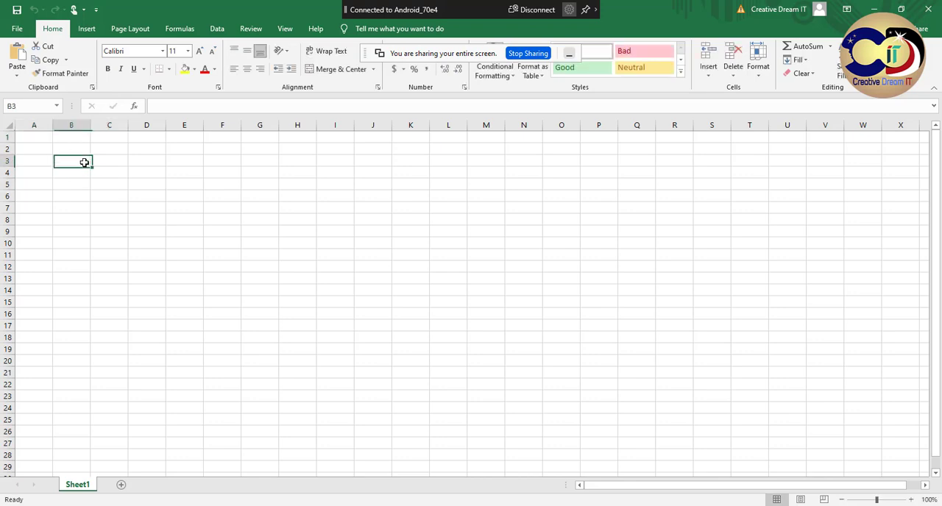
left_click(39, 134)
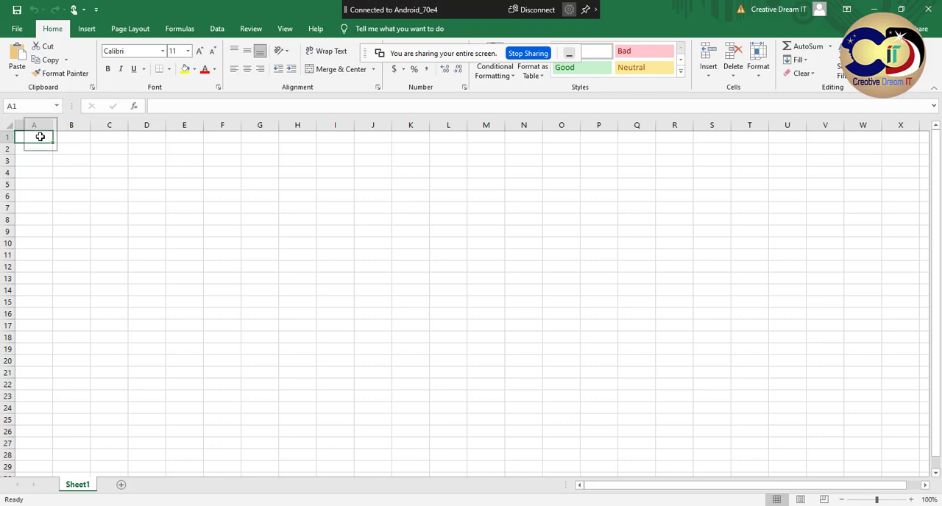
left_click(40, 137)
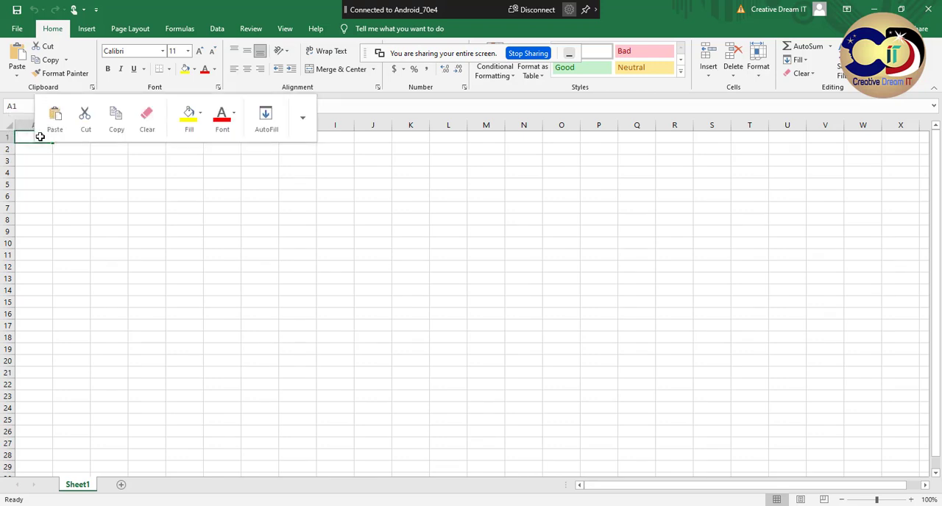
left_click(40, 137)
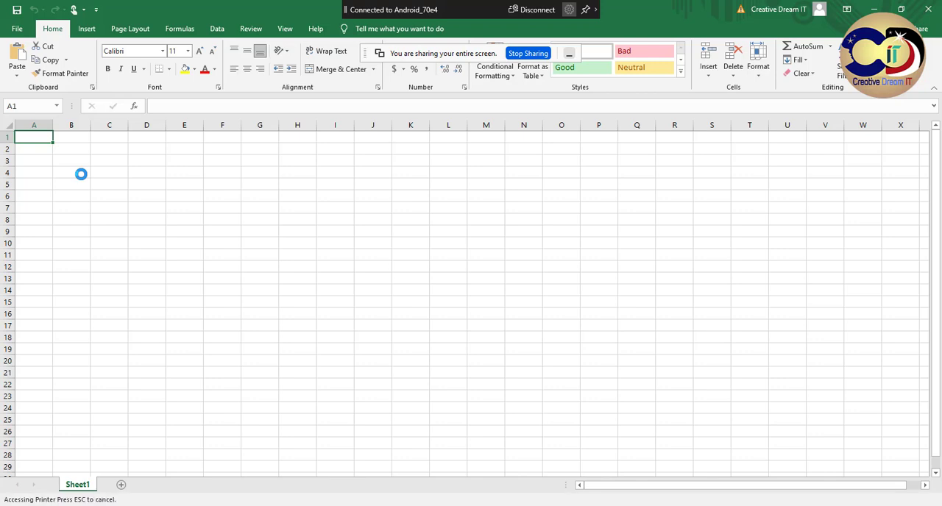
key("ctrl+v")
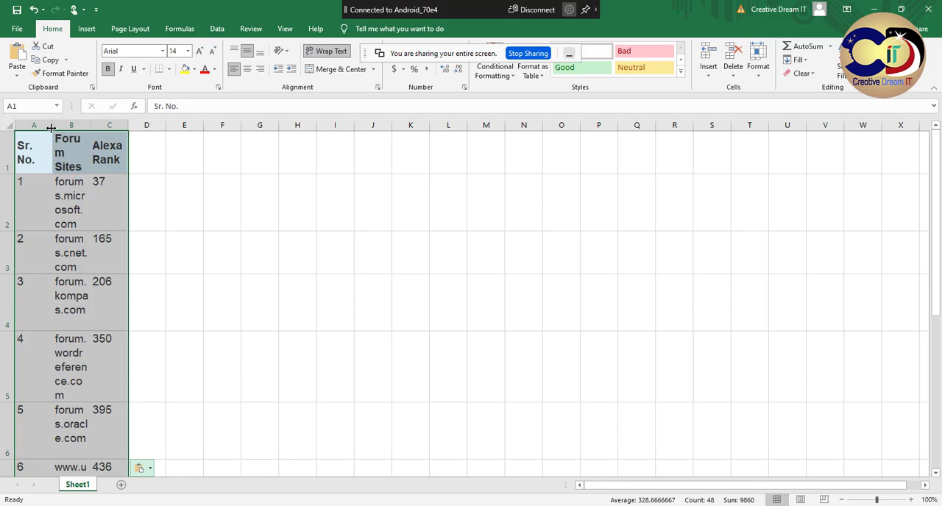
Narrow the Sr. No. column, turn off text wrapping for the pasted table, and autofit the Forum Sites and Alexa Rank columns
left_click_drag(49, 130, 34, 130)
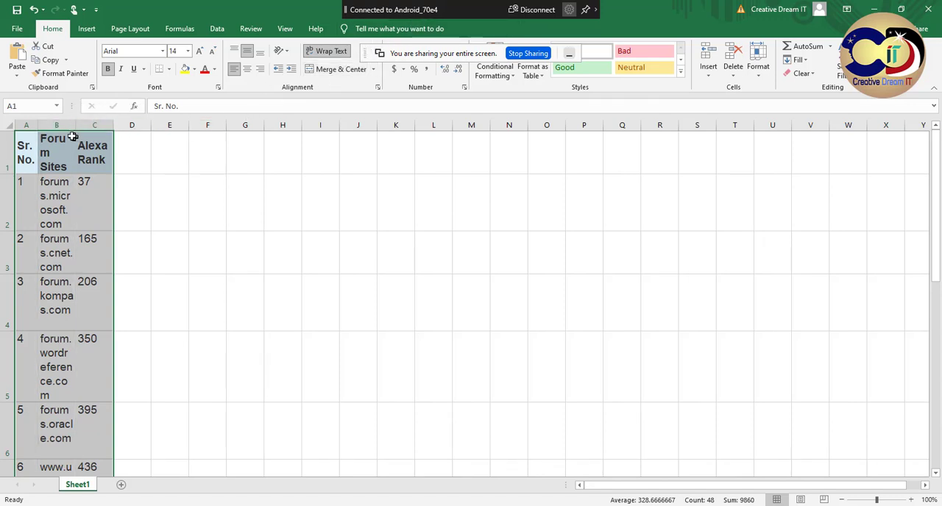
left_click(331, 55)
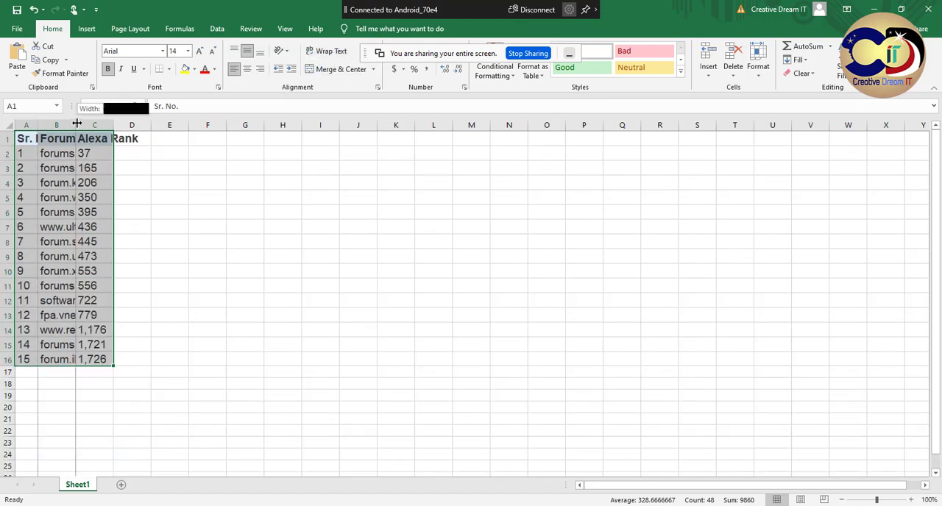
double_click(76, 124)
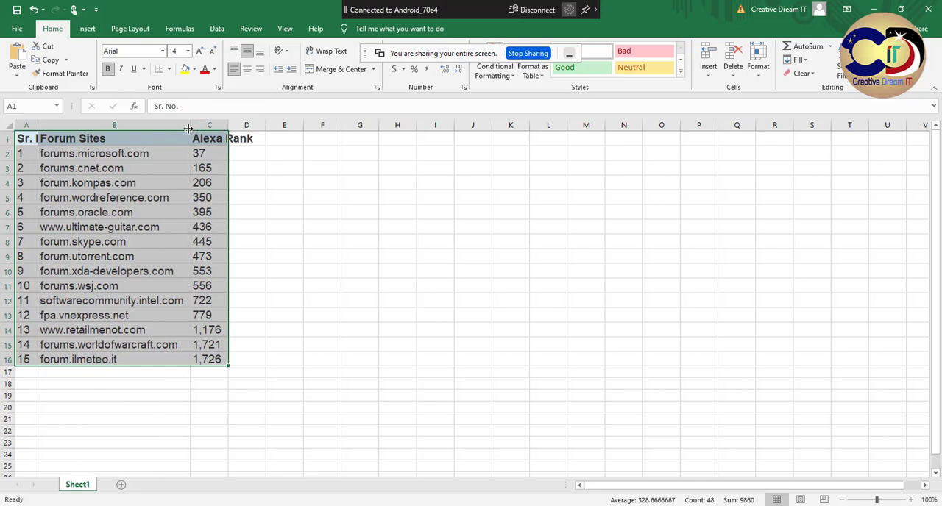
double_click(227, 124)
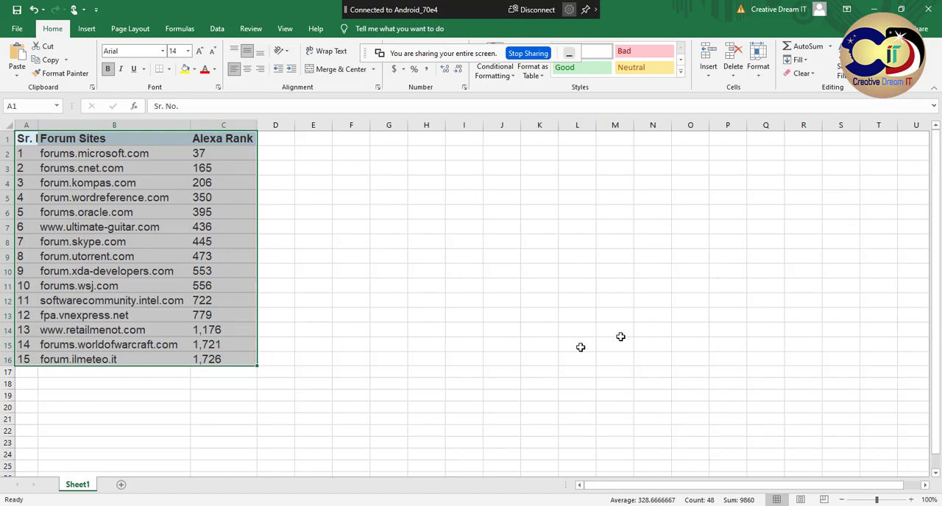
Switch to the WPressBlog article in Chrome, show the forum table's second page, and copy rows 16 to 30 without the header
left_click(876, 9)
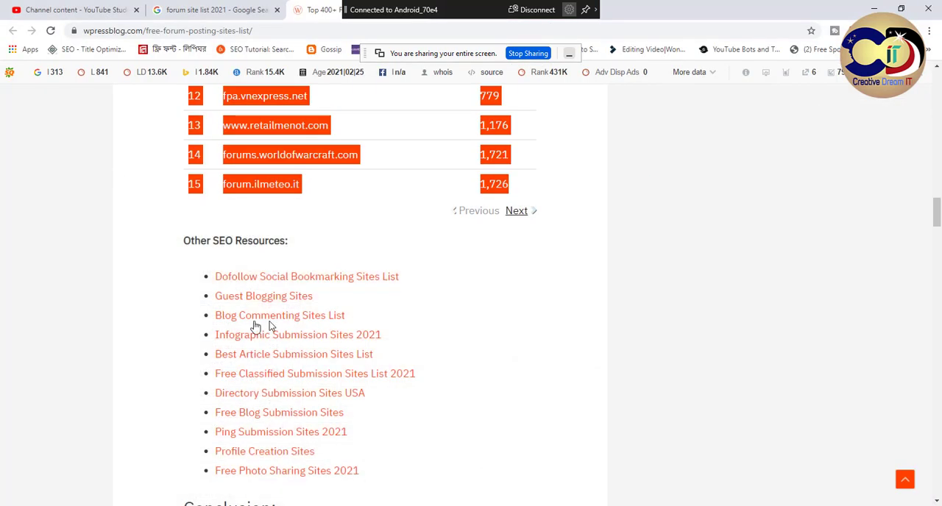
left_click(516, 212)
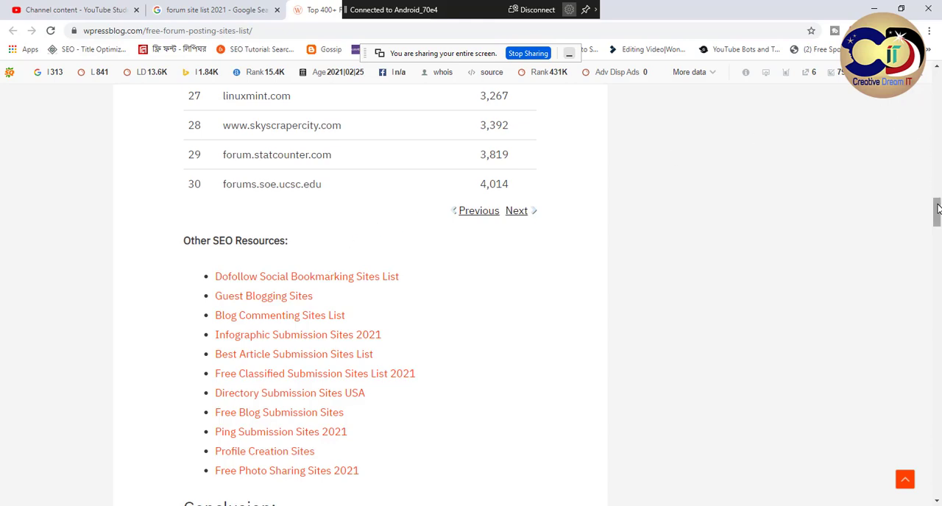
left_click_drag(936, 212, 938, 184)
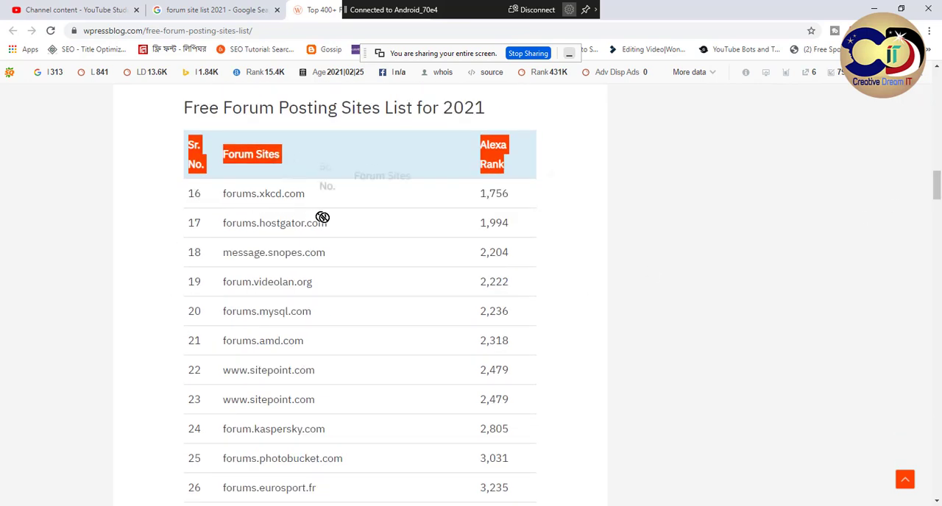
left_click(301, 192)
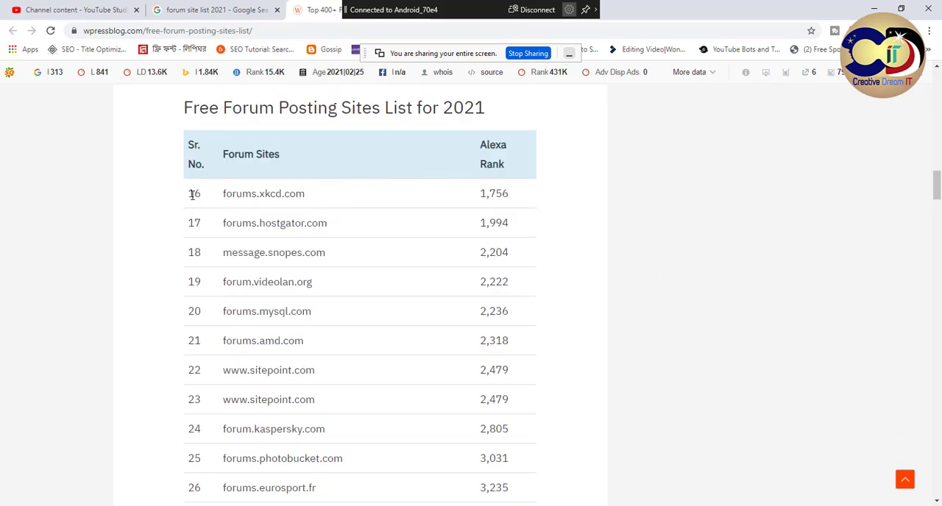
left_click_drag(210, 200, 513, 241)
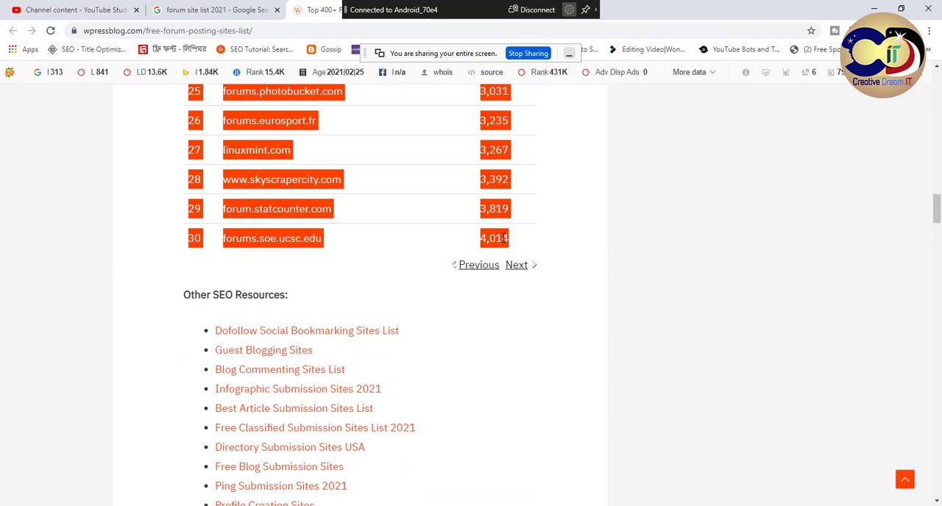
right_click(504, 241)
left_click(524, 248)
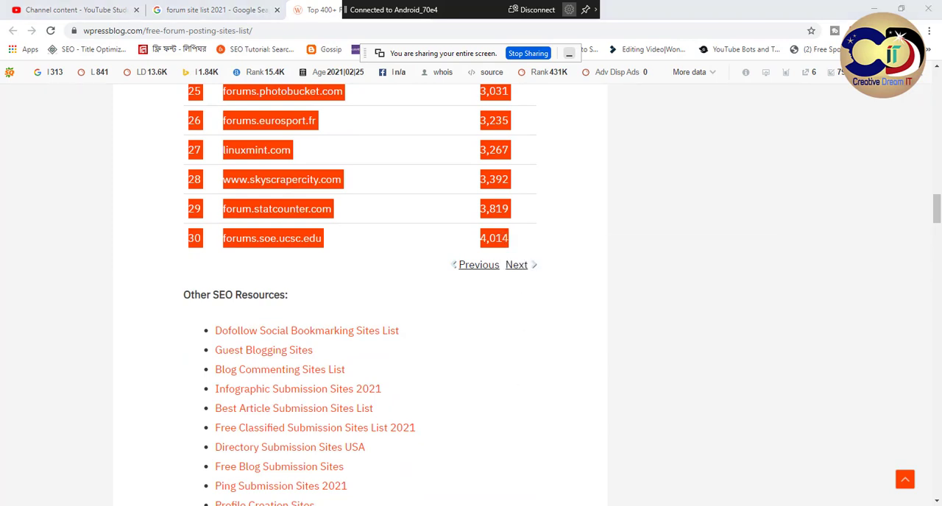
Switch to Excel, paste the copied rows 16 to 30 starting at cell A17, and select cell A32 below them
key("alt+Tab")
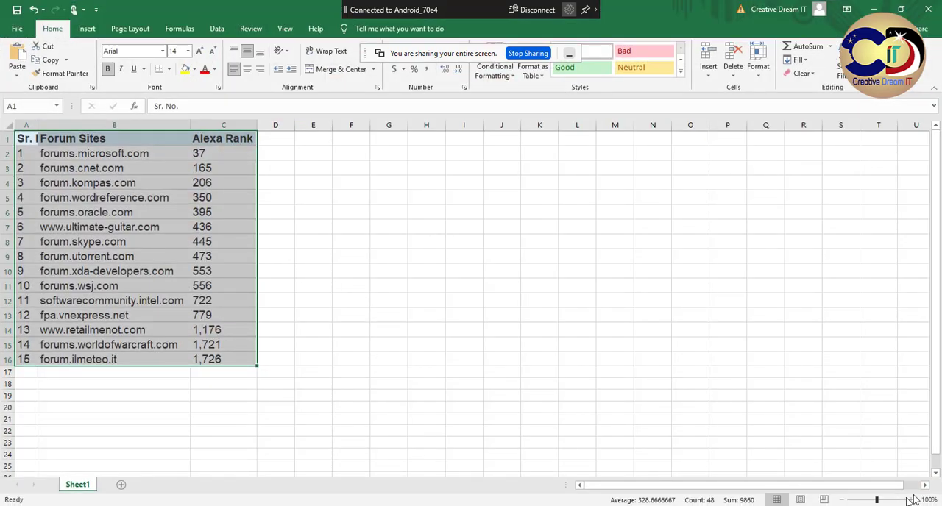
left_click(935, 474)
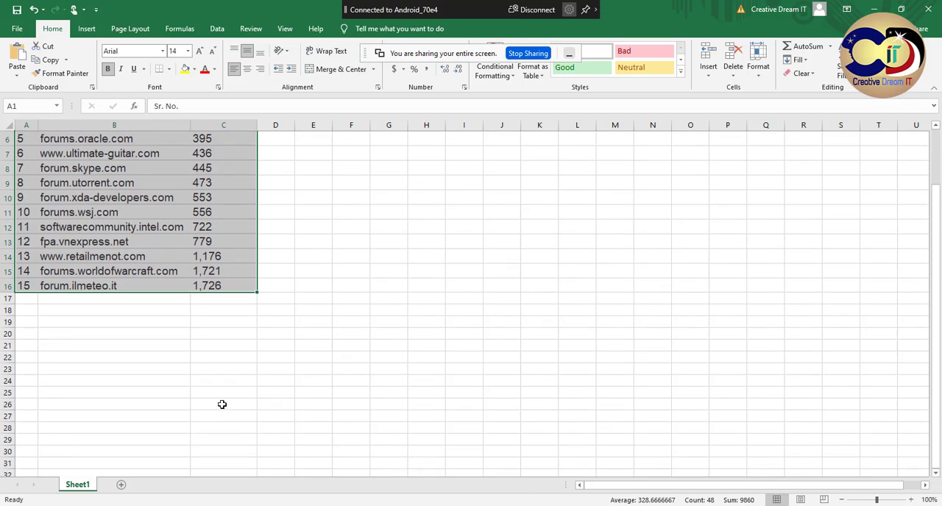
left_click(29, 297)
right_click(28, 298)
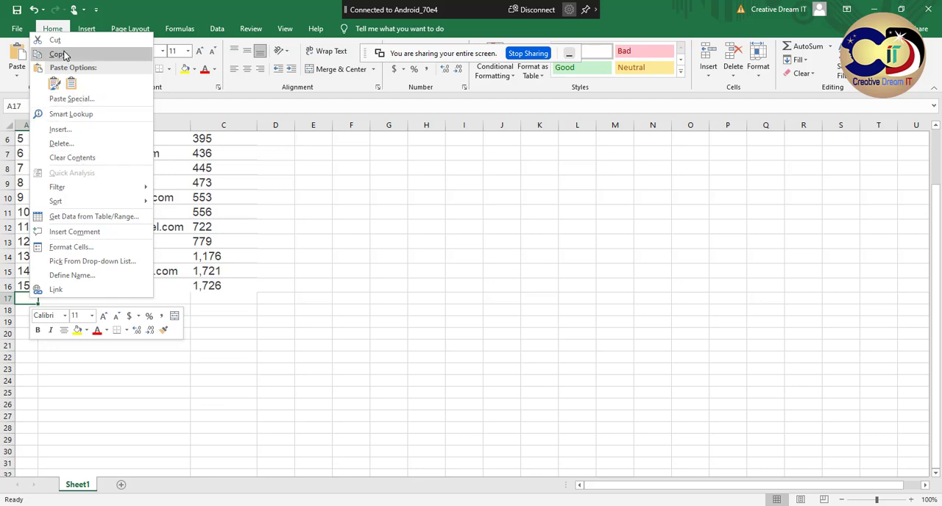
left_click(59, 86)
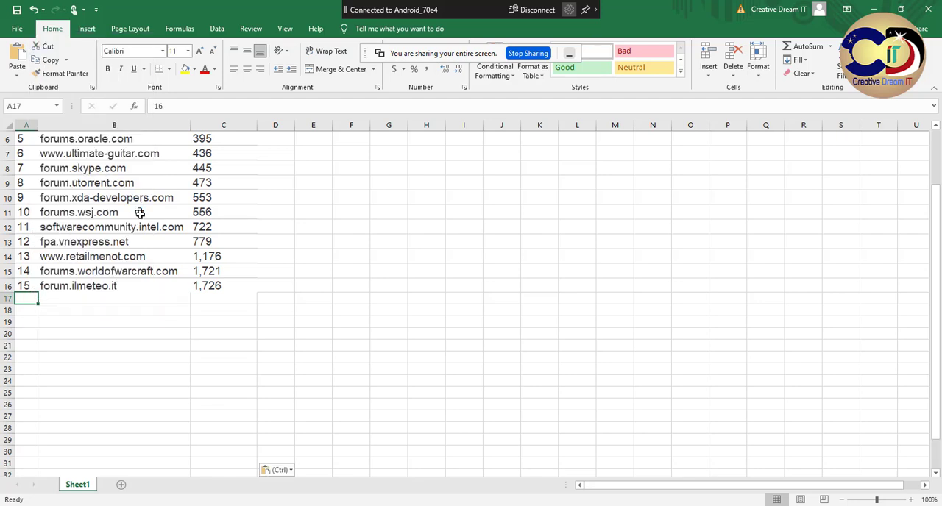
left_click(286, 325)
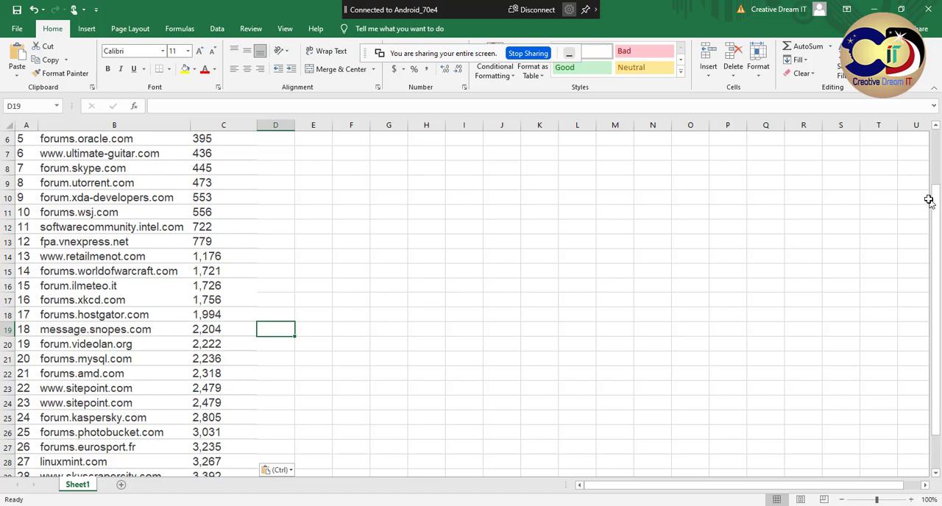
left_click_drag(933, 212, 934, 324)
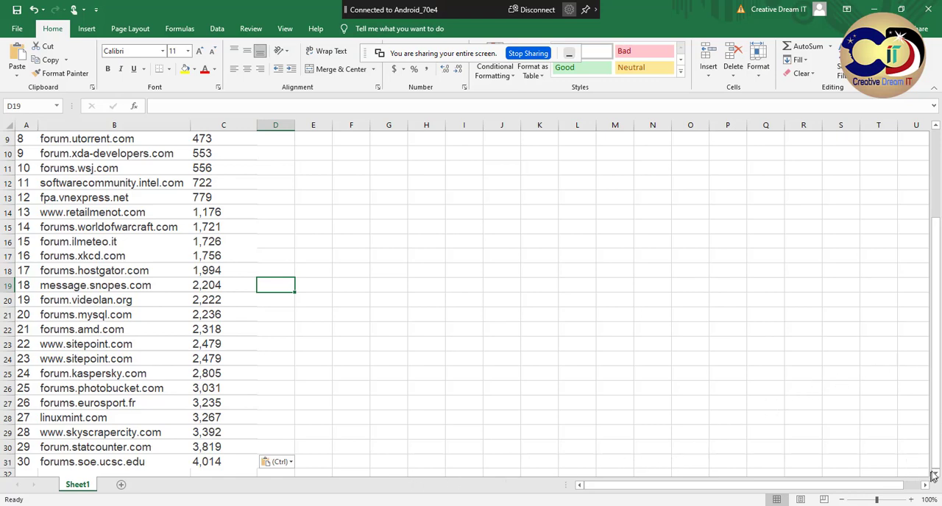
scroll(928, 478, "down", 1)
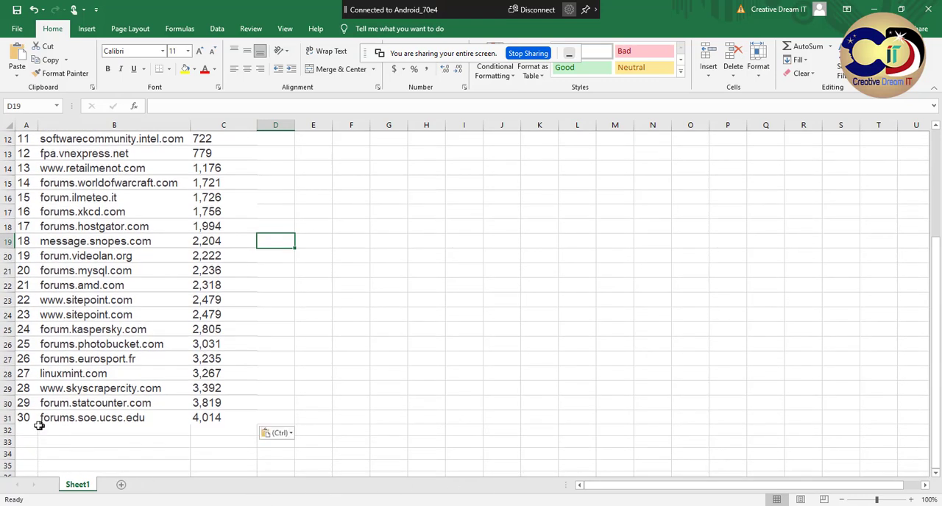
left_click(28, 431)
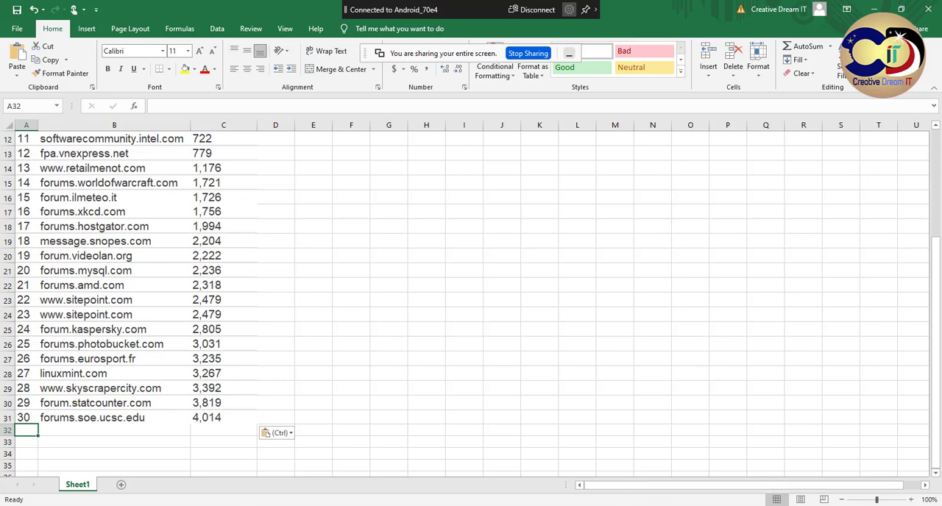
Return to the article in Chrome, show the forum table's third page, and copy rows 31 to 45 with their Alexa ranks
left_click(594, 505)
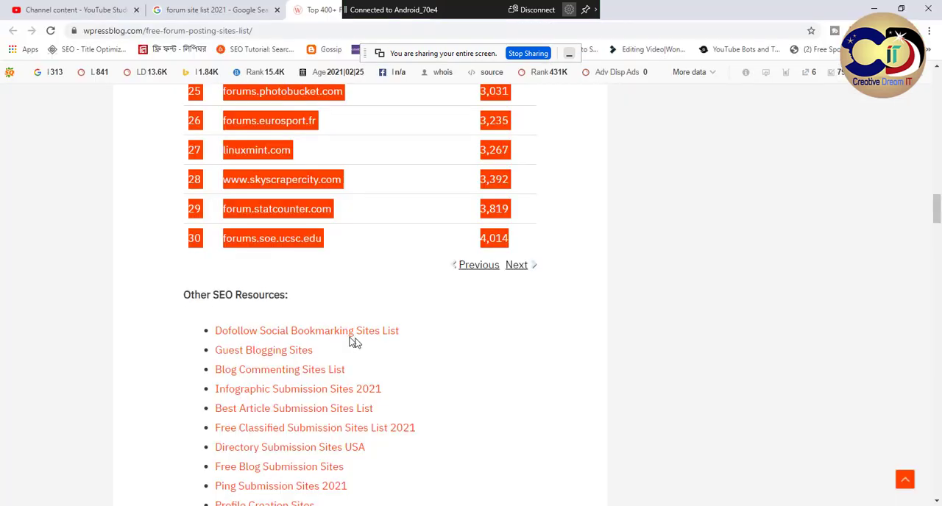
left_click(516, 267)
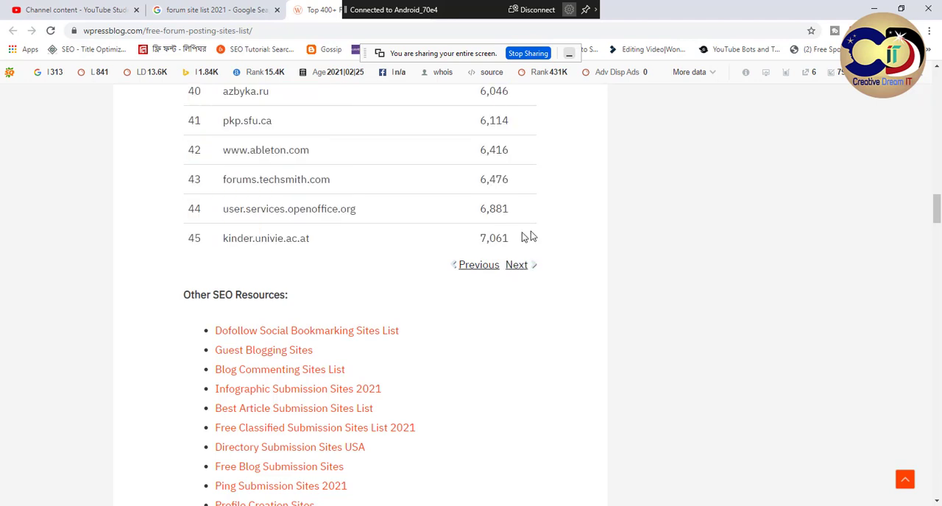
left_click_drag(513, 246, 190, 244)
right_click(191, 245)
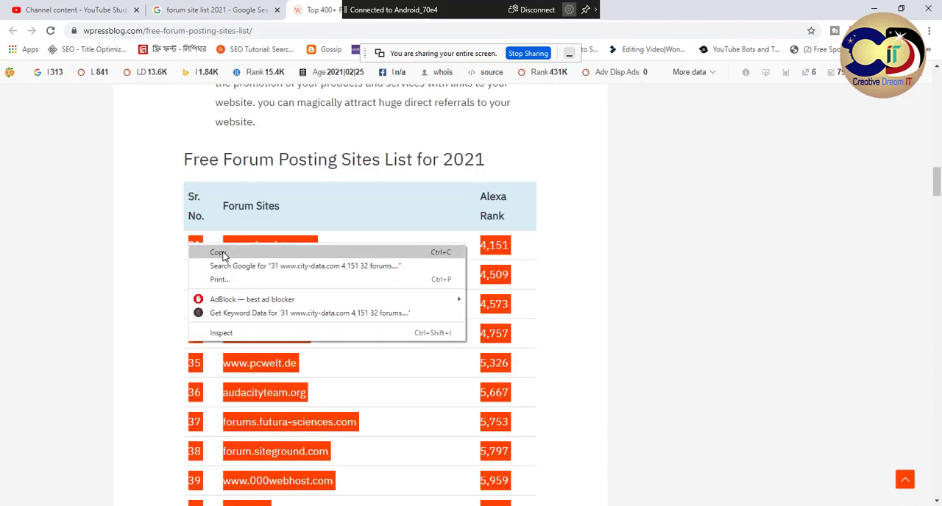
left_click(220, 253)
Switch to Excel, paste the copied rows 31 to 45 starting at cell A32, and select cell A47 below them
left_click(403, 504)
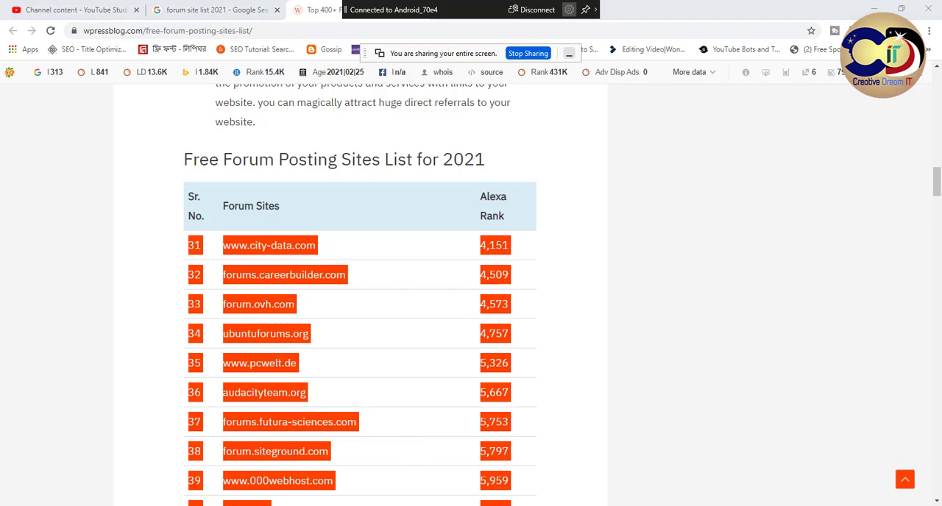
left_click(312, 412)
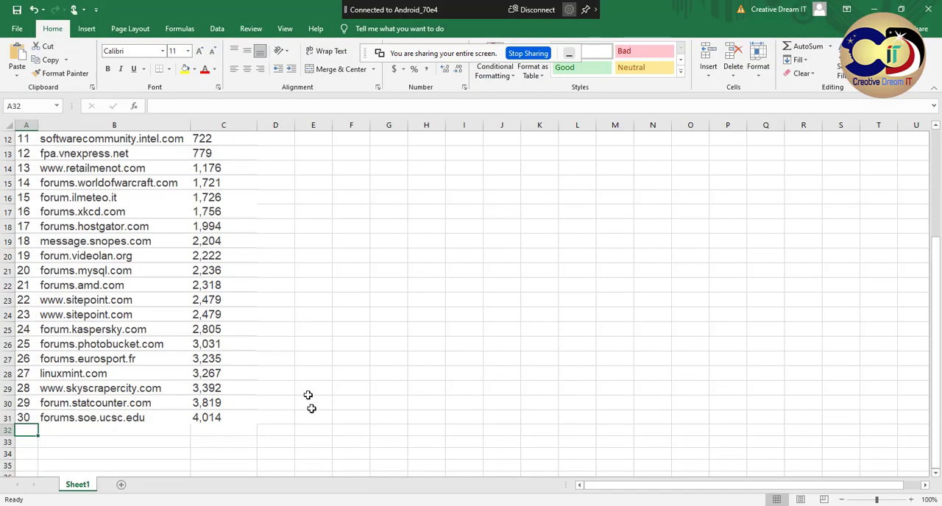
right_click(32, 429)
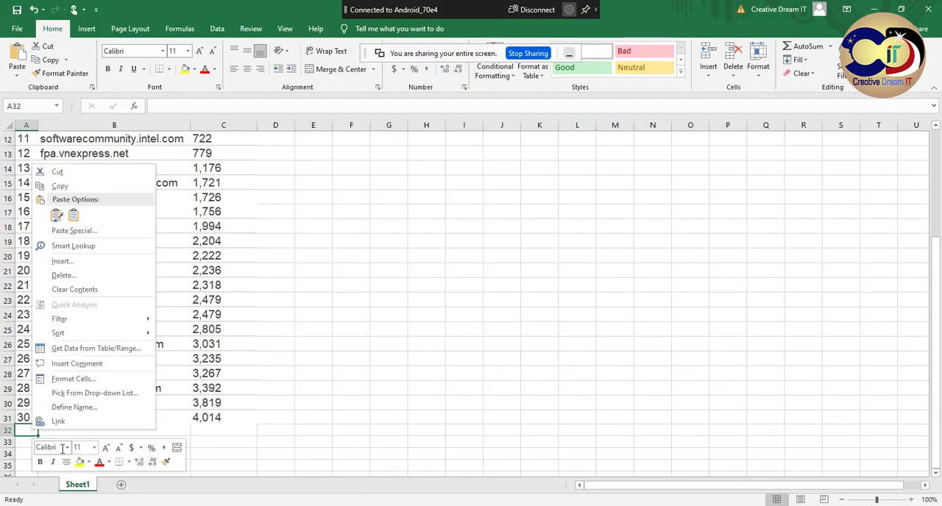
left_click(56, 214)
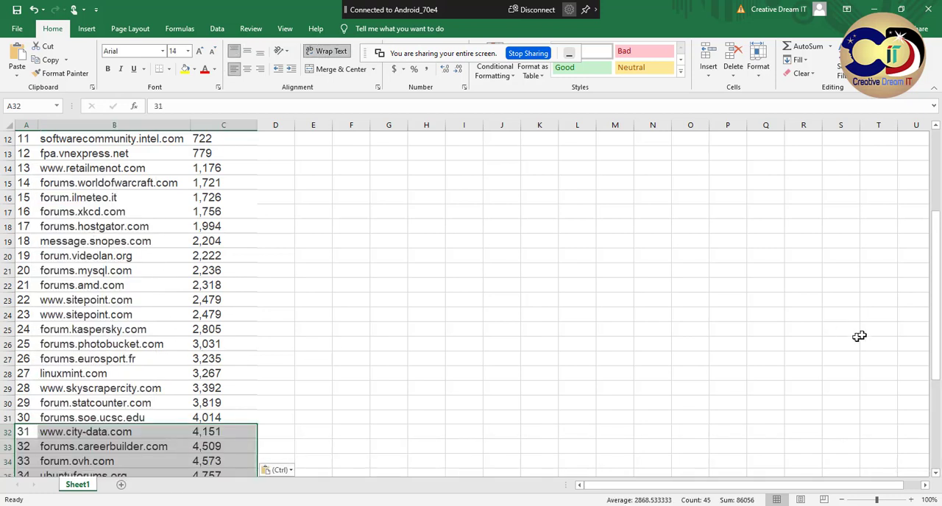
left_click_drag(934, 360, 937, 463)
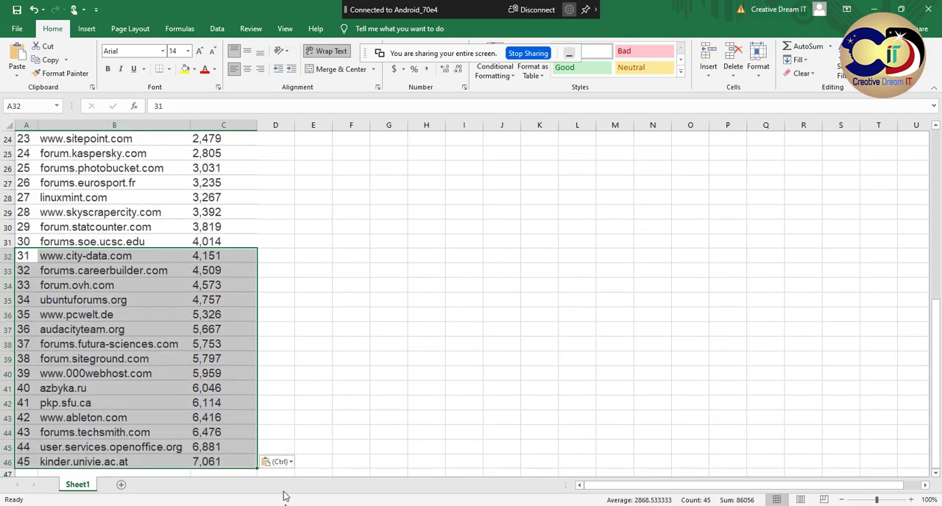
left_click(360, 420)
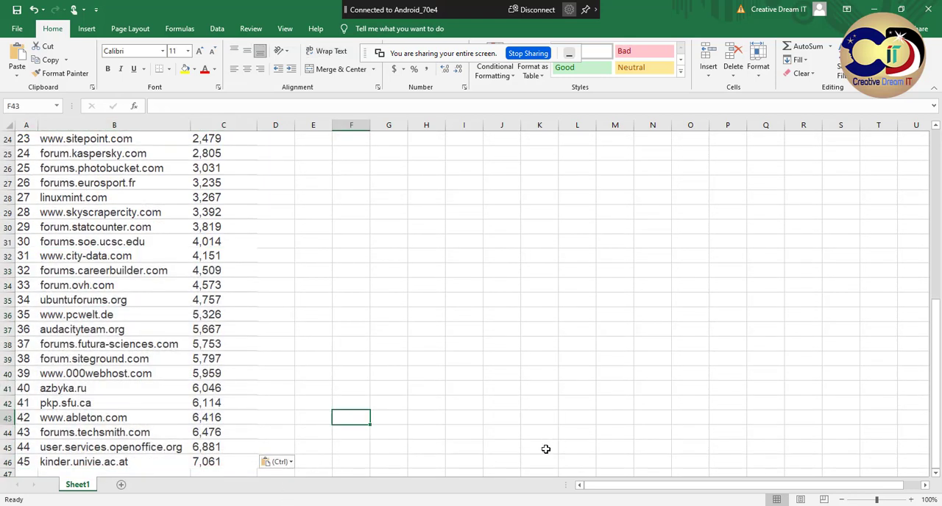
left_click(936, 474)
left_click(935, 474)
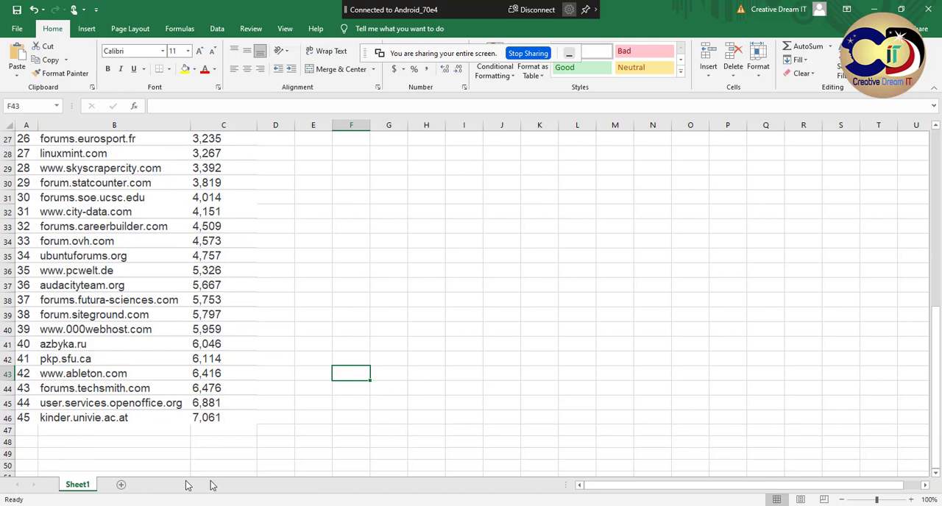
left_click(32, 430)
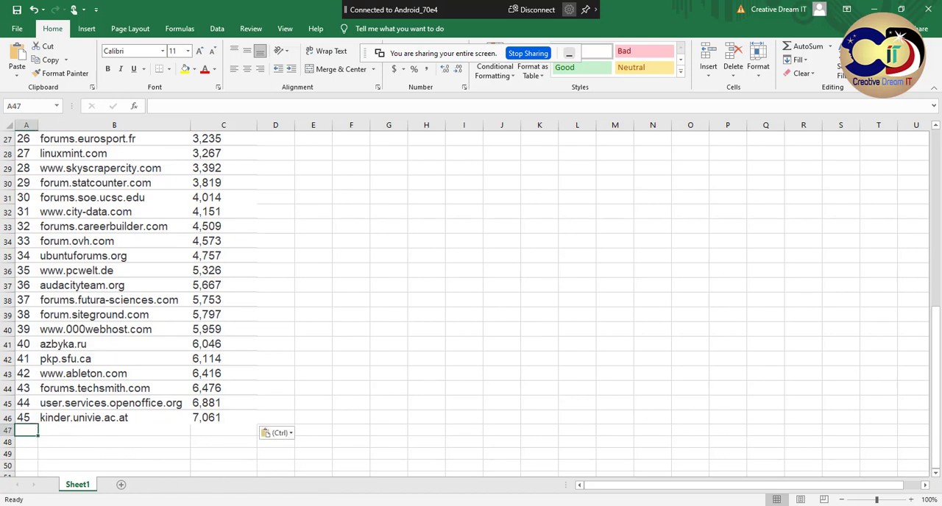
key("alt+Tab")
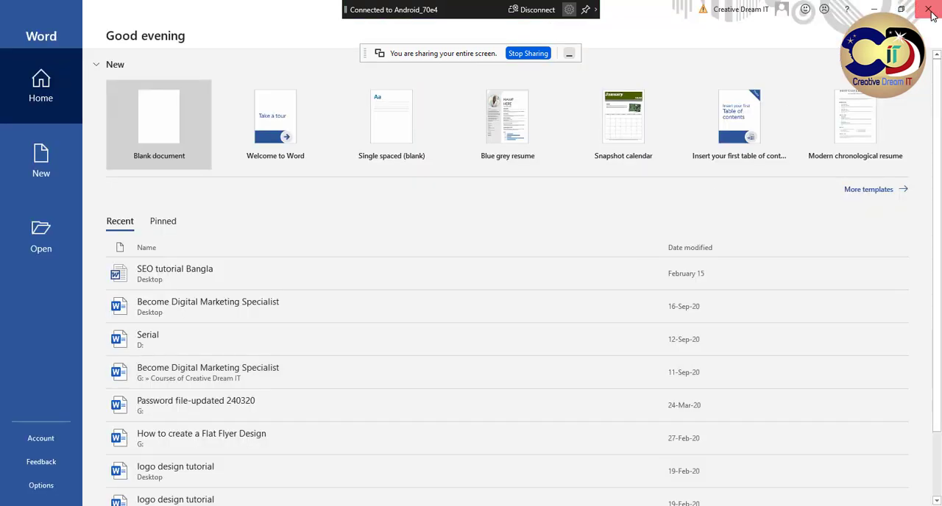
left_click(639, 284)
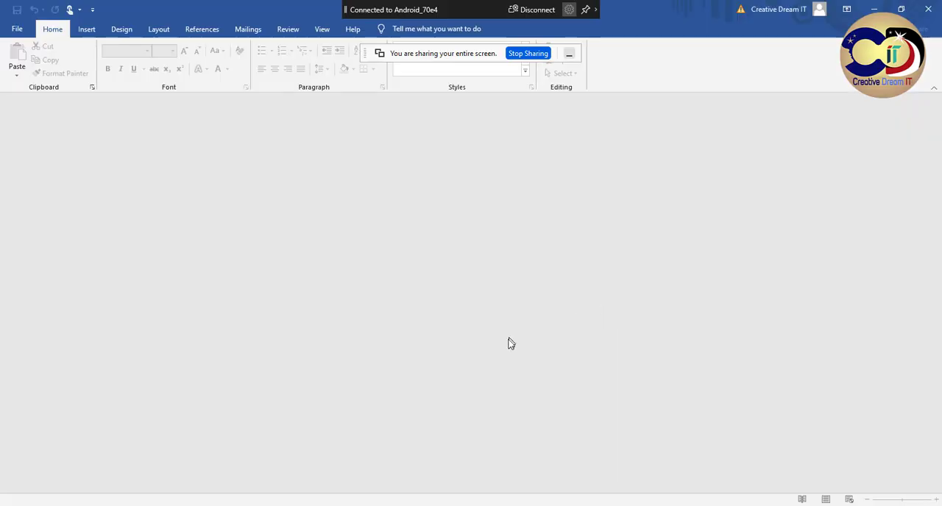
key("alt+Tab")
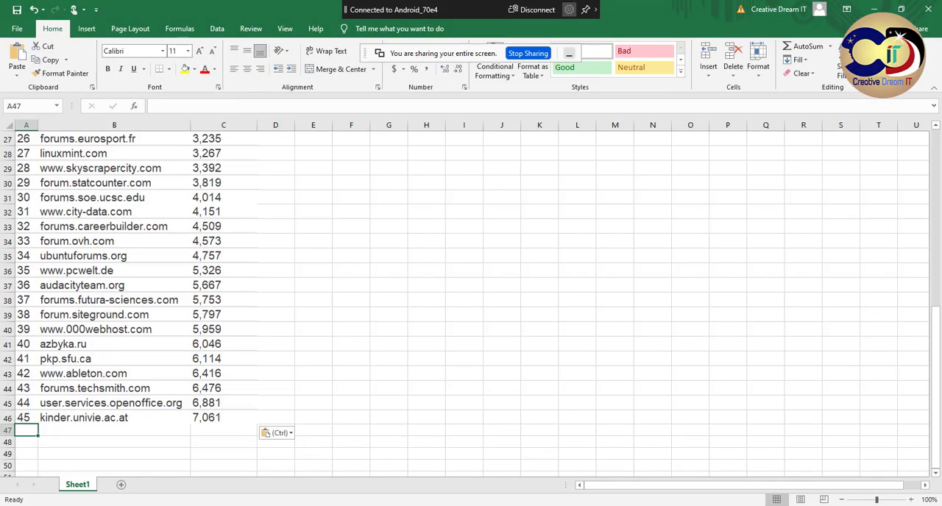
Check the source article in Chrome, then minimize it and review the collected forum list in Excel from its header row
mouse_move(359, 505)
key("alt+Tab")
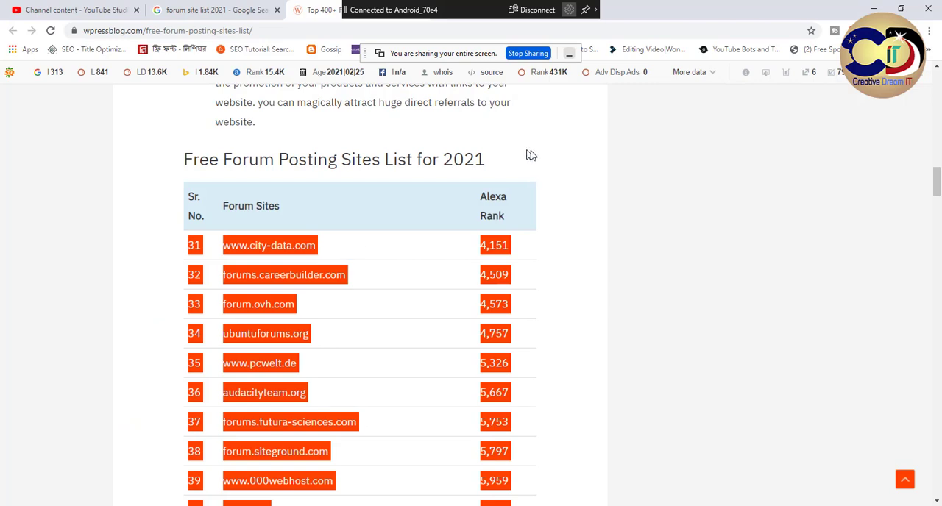
left_click(884, 10)
left_click(345, 268)
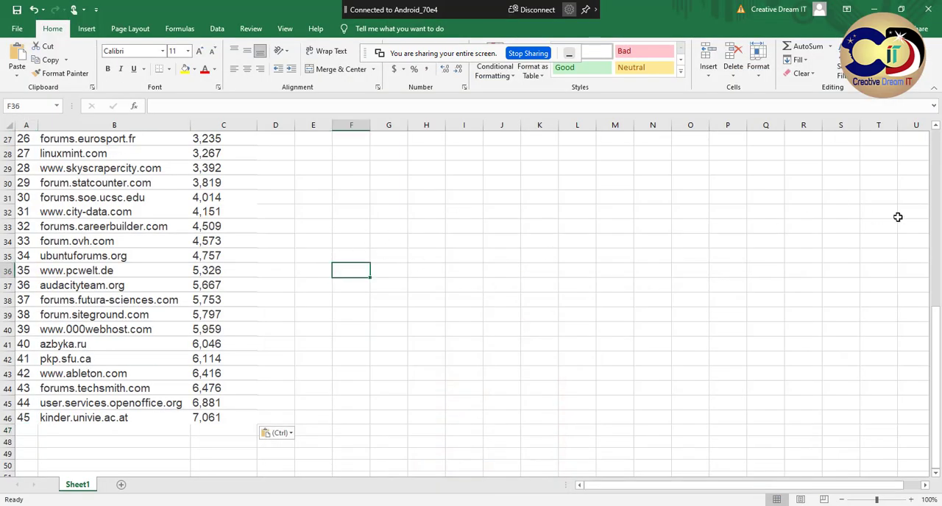
left_click_drag(936, 393, 939, 189)
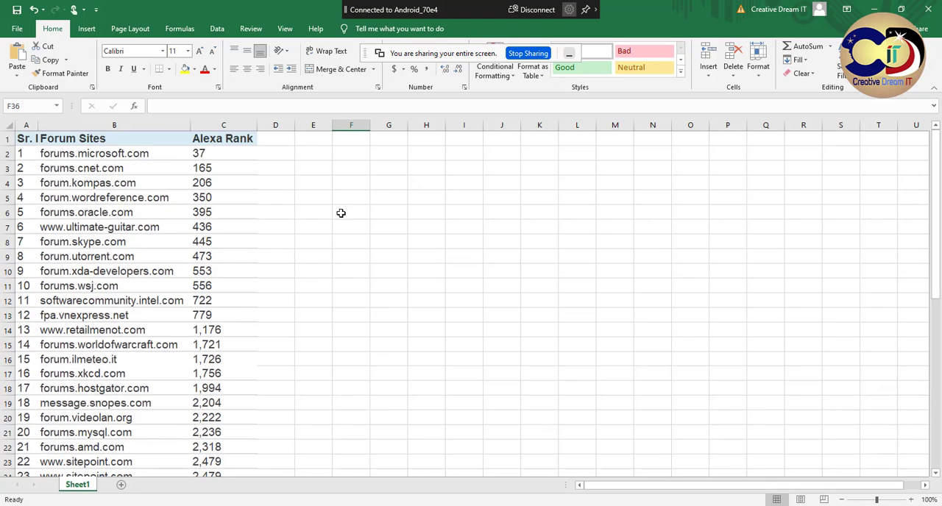
Enter clippingpathdream.com in cell E1 and widen column E to fit the whole domain
left_click(354, 142)
left_click(297, 141)
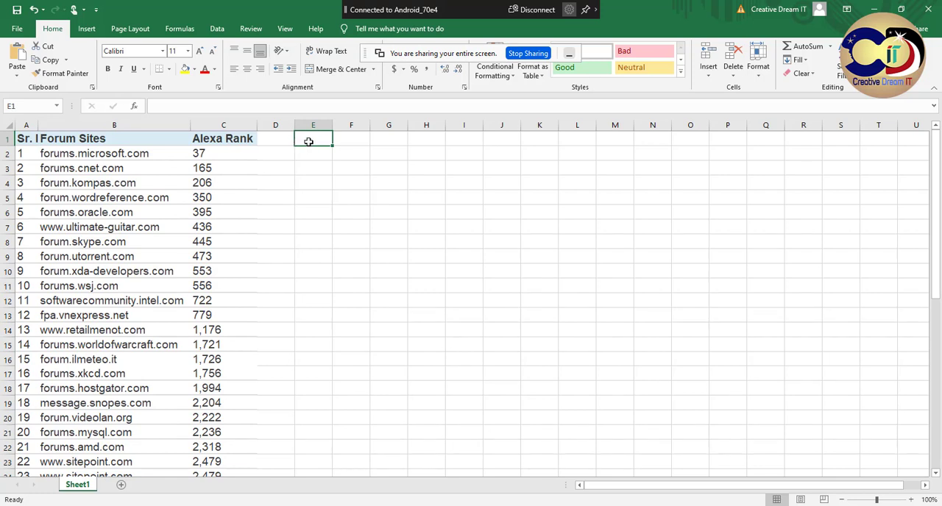
type("cli")
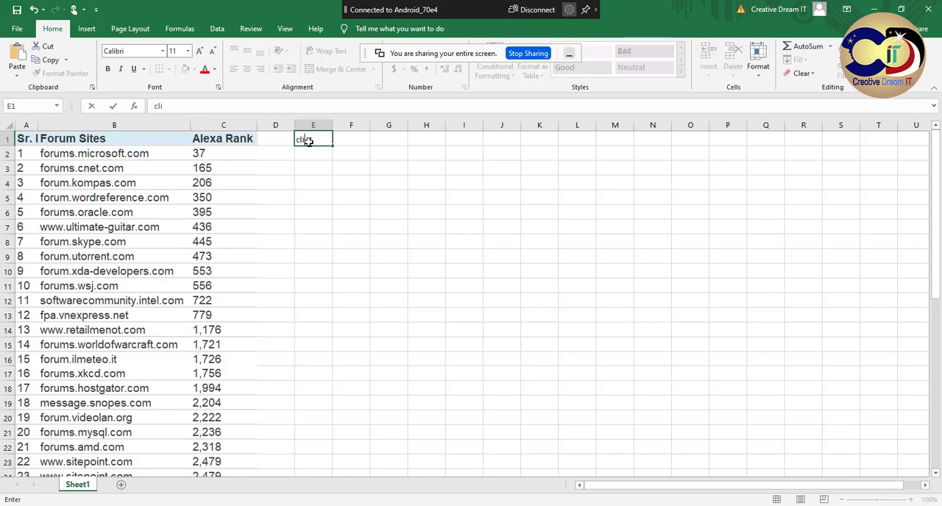
type("ppingpathdream.com")
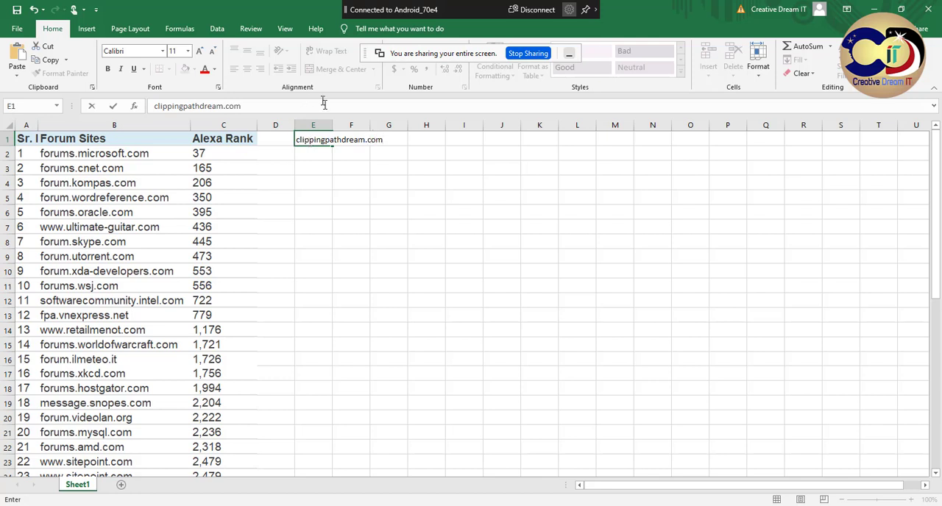
left_click(330, 127)
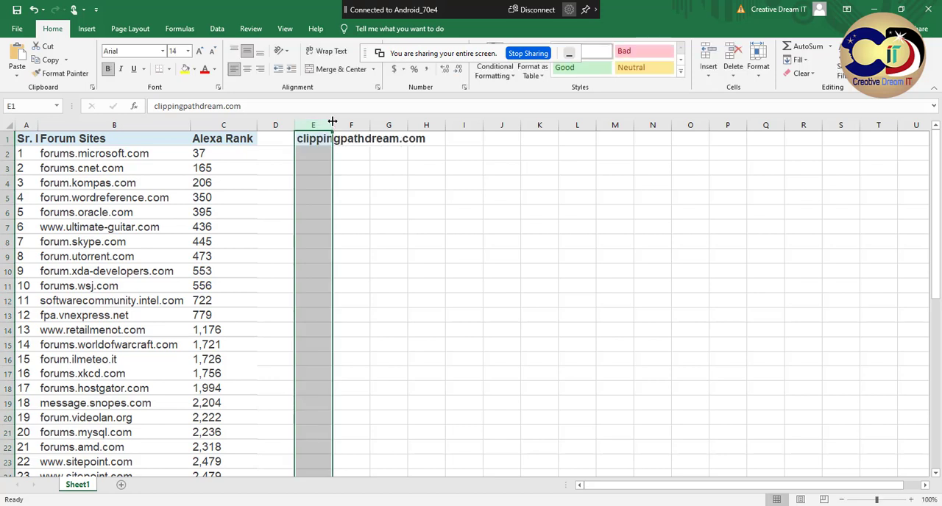
left_click_drag(331, 125, 431, 125)
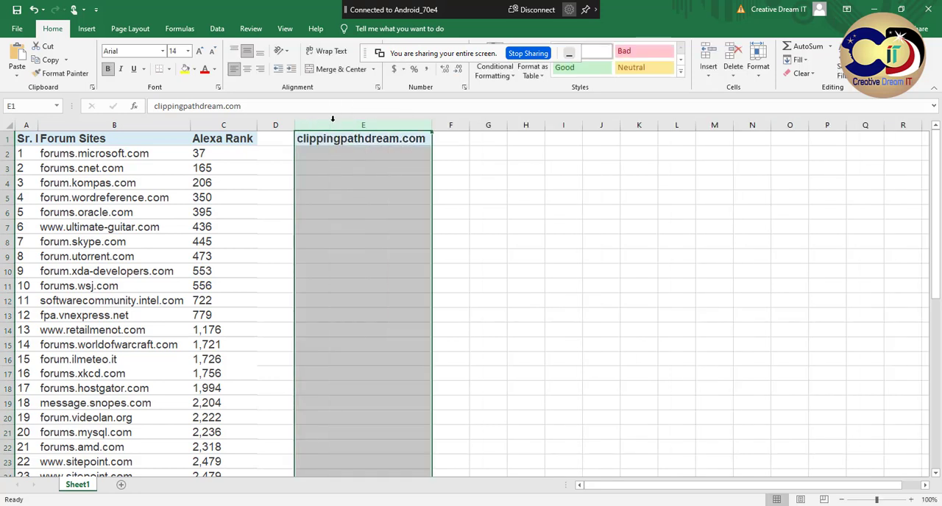
Enter the headings Graphics Design, Photo editing and Ecommerce website in cells F1, G1 and H1
left_click(440, 140)
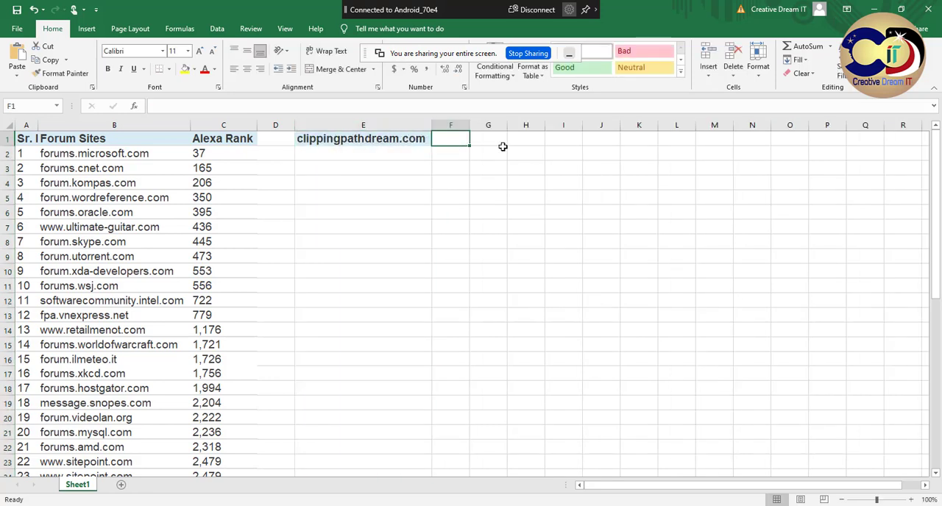
type("Graphic")
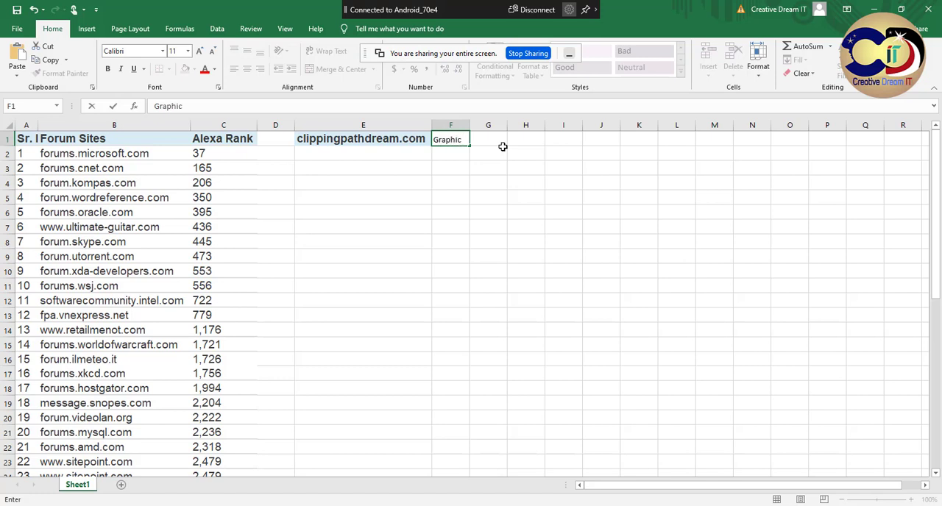
type("s Design")
left_click(502, 146)
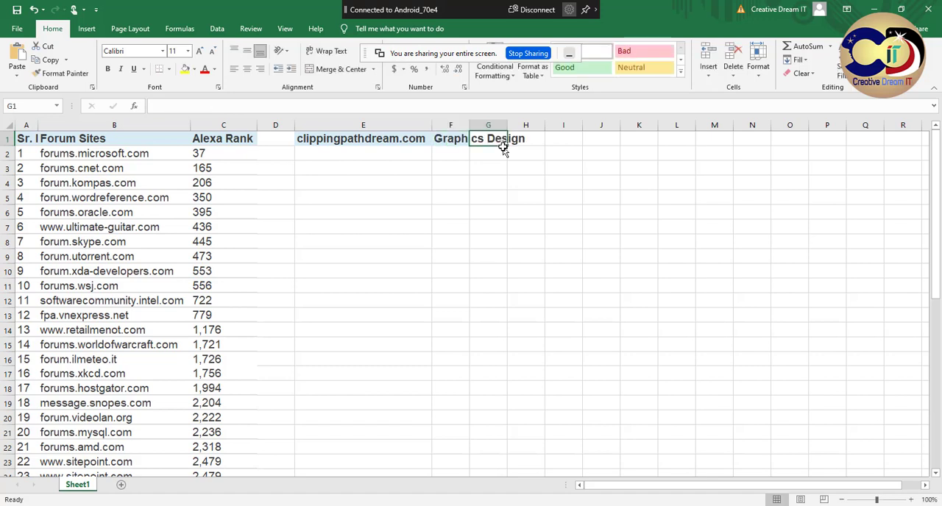
type("Photo")
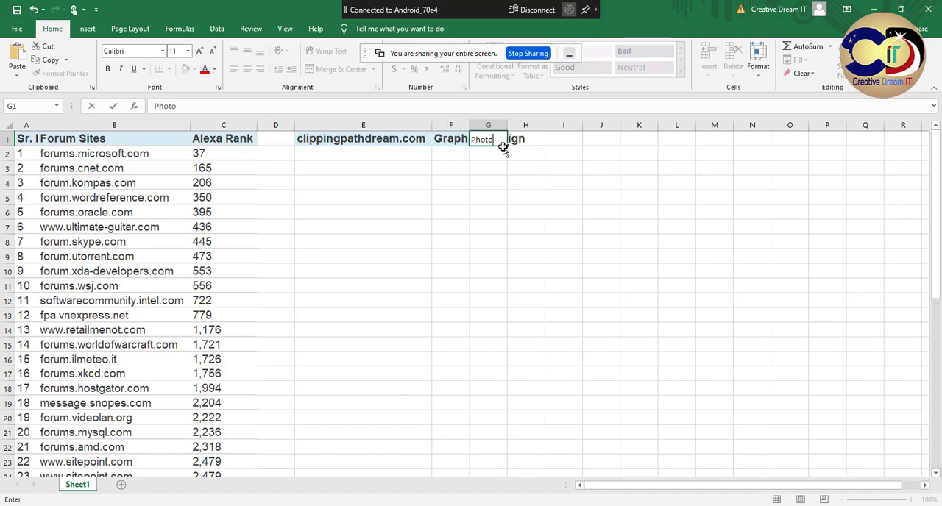
type(" editing")
key("Tab")
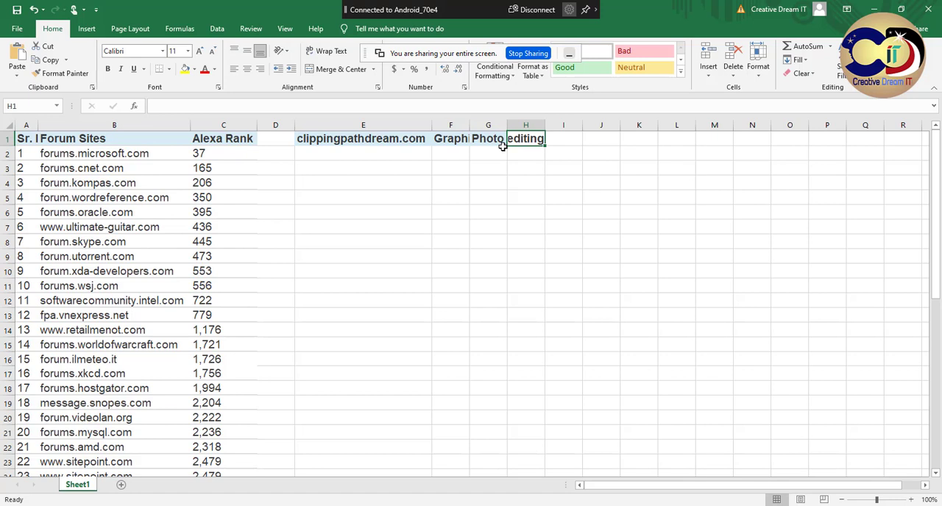
type("E")
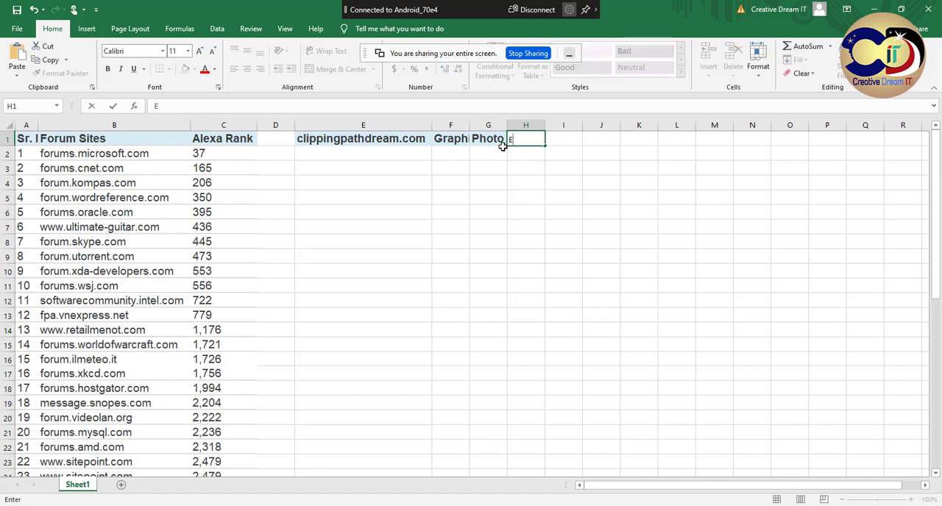
type("commerce website")
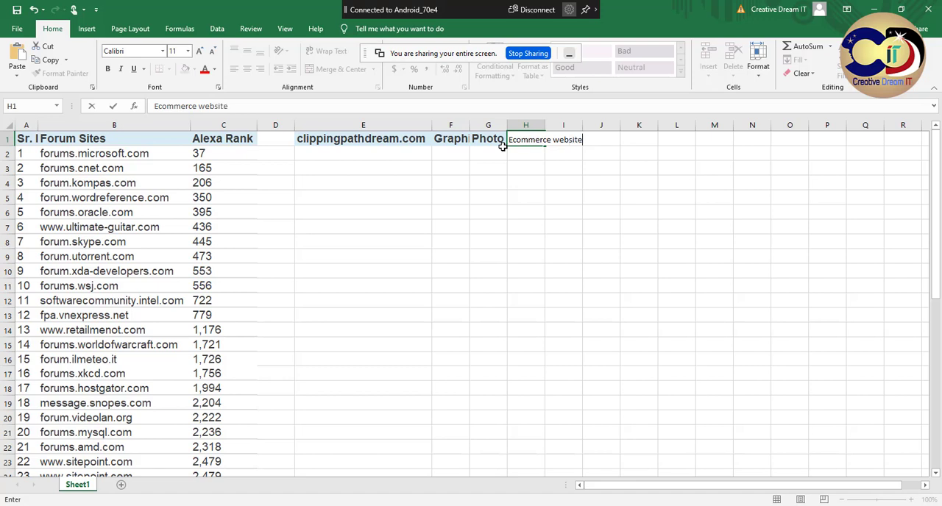
key("Tab")
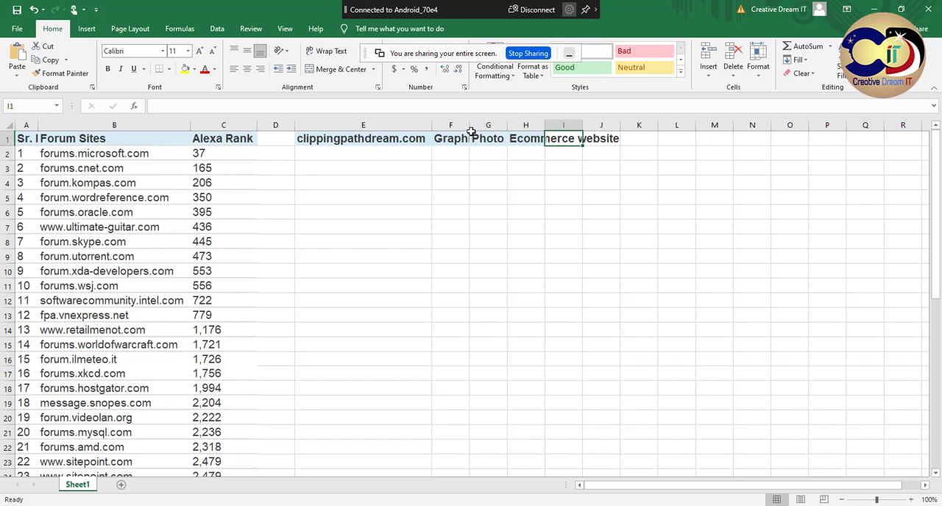
Fit columns F and G to their headings and move the three service headings down to row 2
double_click(469, 126)
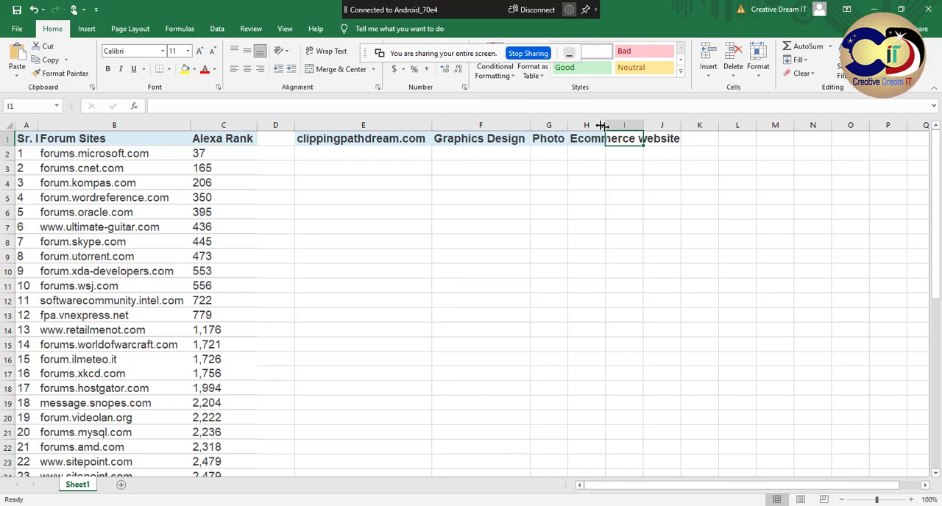
double_click(568, 126)
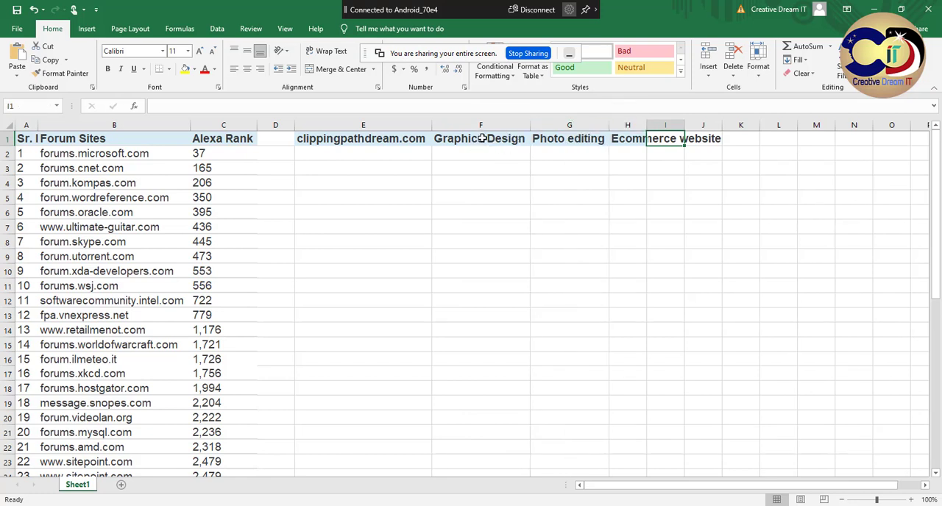
left_click_drag(482, 138, 626, 134)
left_click_drag(536, 147, 689, 140)
Merge and center cells F1 to J1 above the service headings and enter Catagory, corrected to Category
left_click(507, 138)
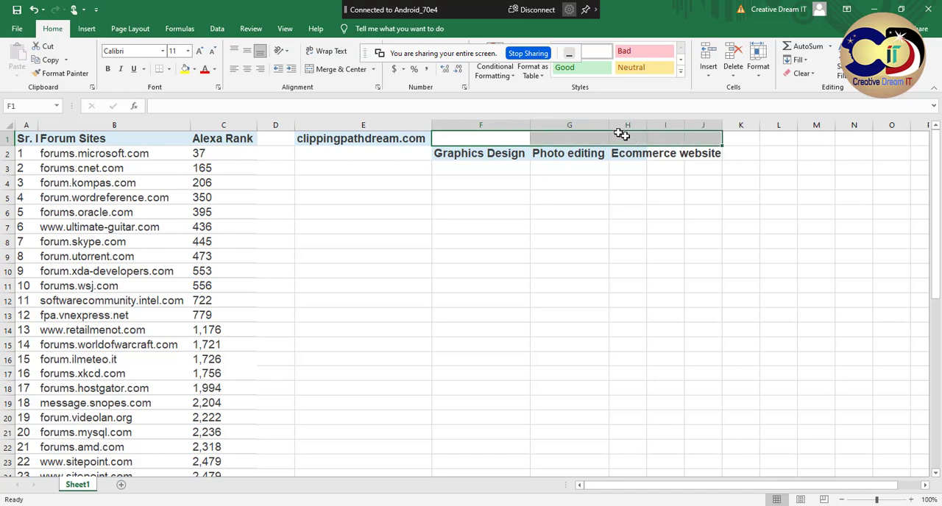
left_click(341, 68)
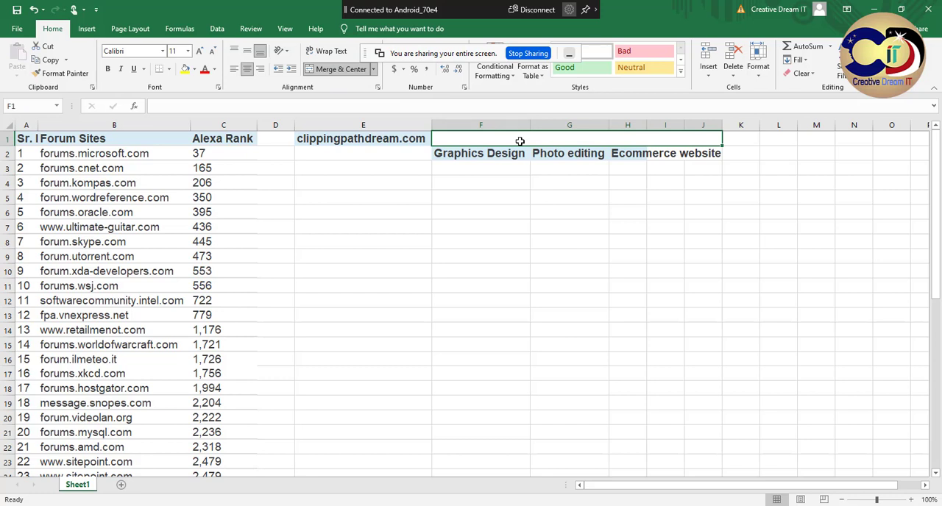
type("Cata")
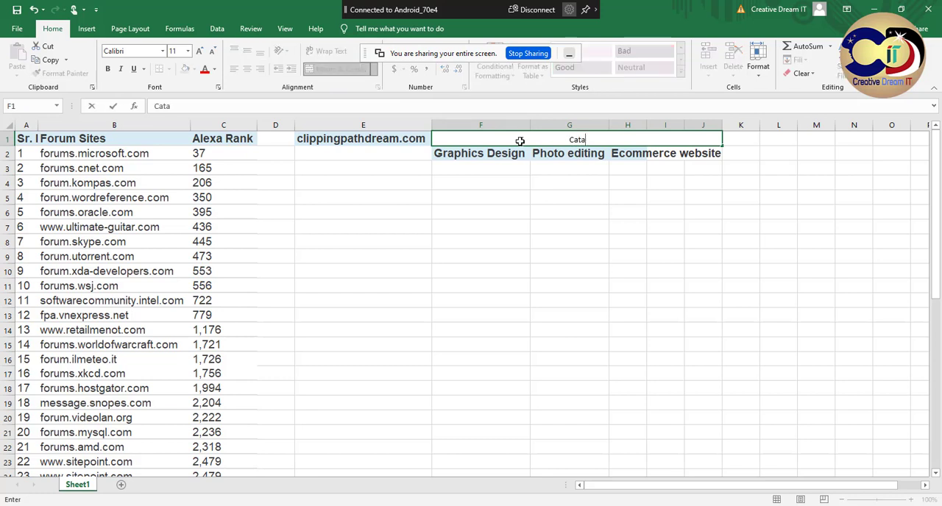
type("gory")
key("Return")
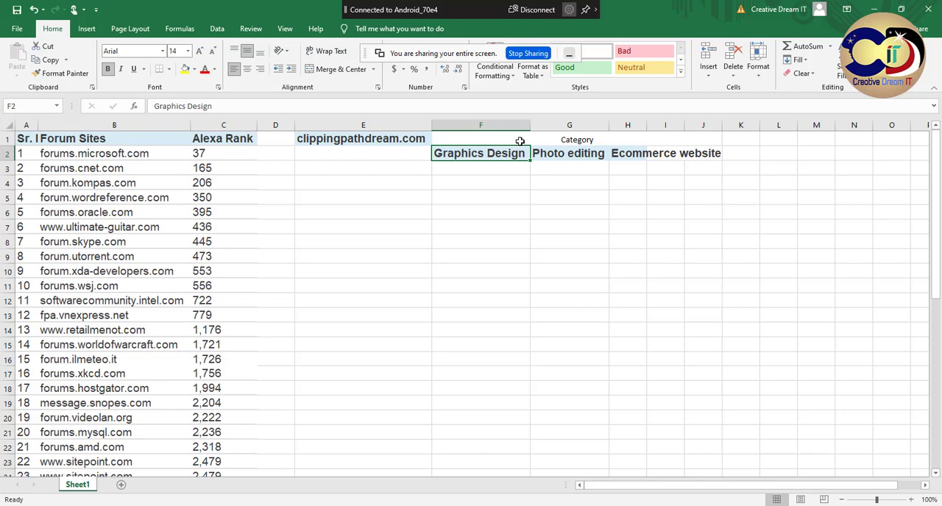
Format the Category heading as middle-aligned, bold text at font size 22
left_click(577, 142)
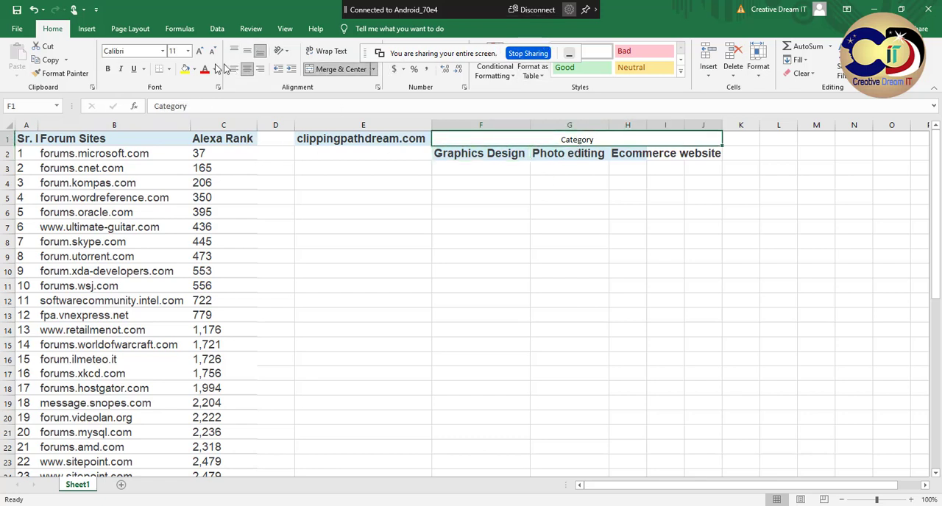
left_click(247, 51)
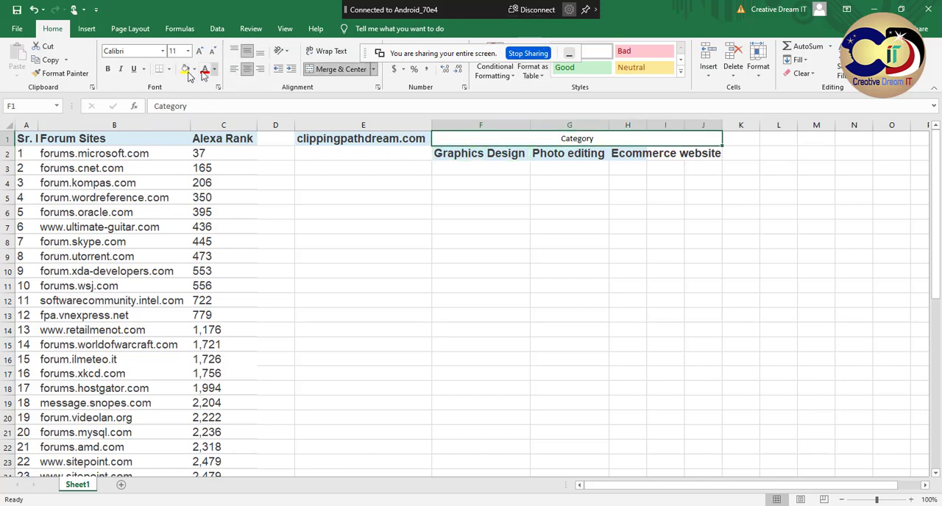
left_click(108, 69)
left_click(107, 70)
left_click(200, 51)
left_click(200, 51)
left_click(200, 51)
left_click(200, 51)
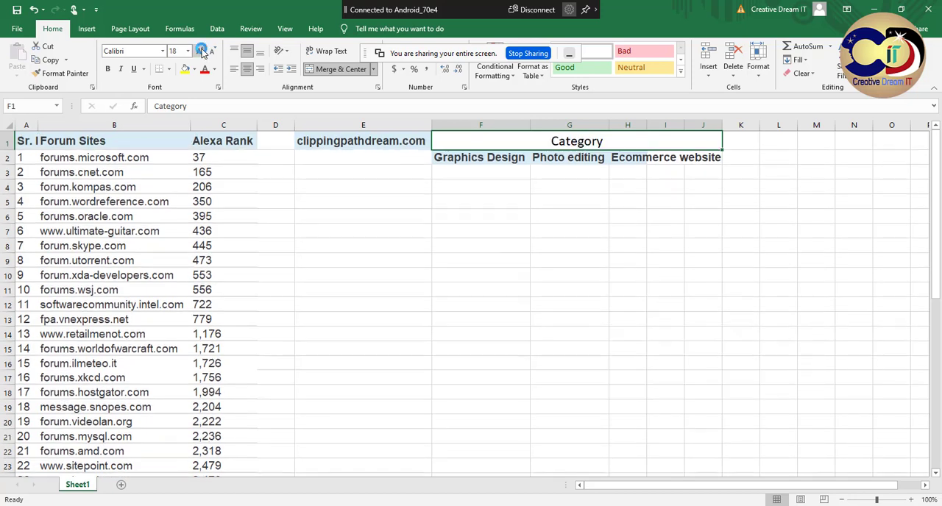
left_click(200, 51)
left_click(108, 69)
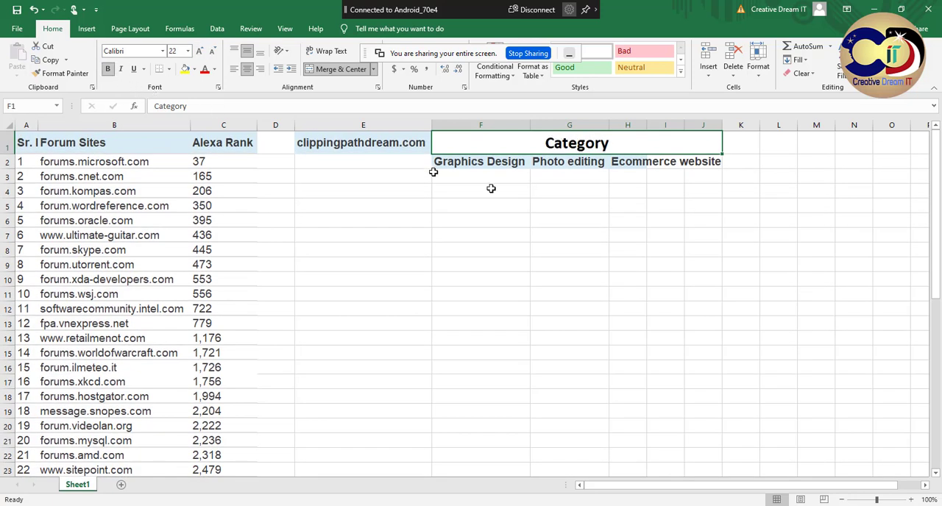
Fit the width of column H to the Ecommerce website heading
left_click(532, 218)
left_click_drag(491, 162, 662, 158)
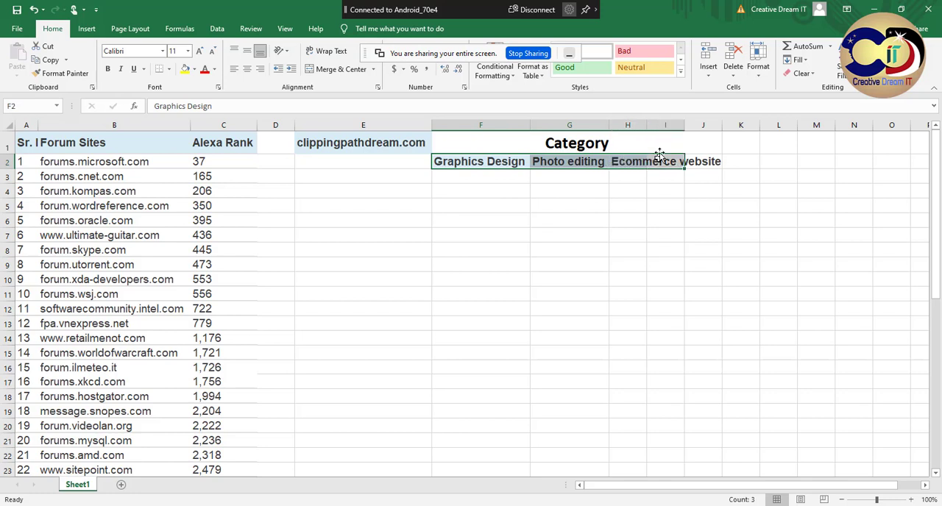
double_click(644, 122)
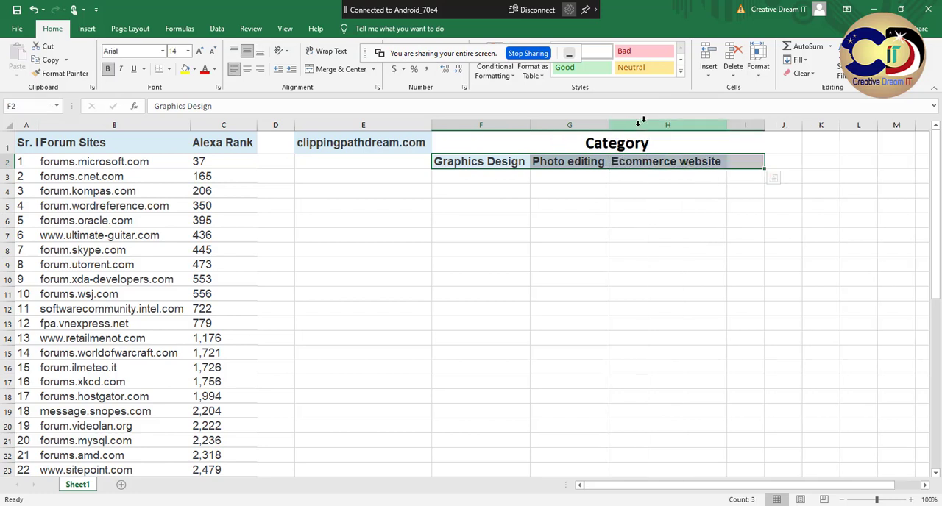
left_click(626, 185)
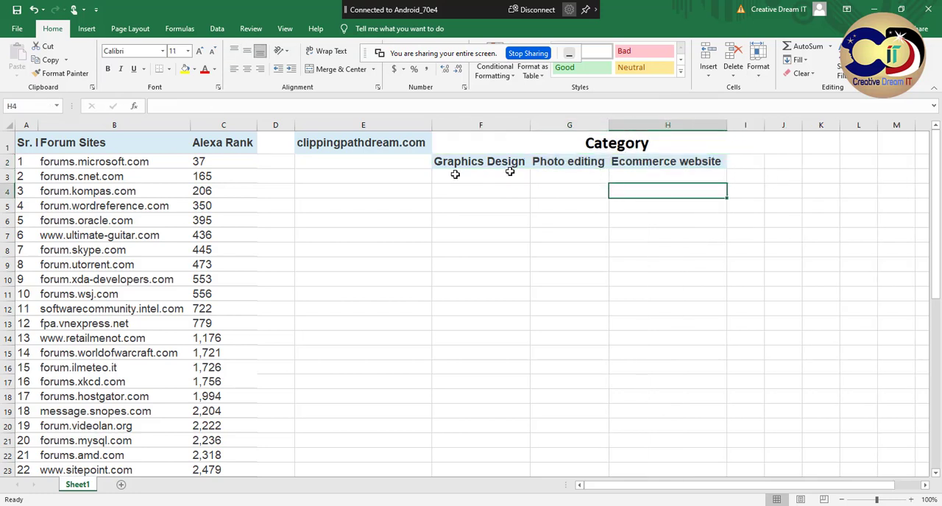
Fill clippingpathdream.com down from E1 into E2, and replace the text in E1 with the heading Website link / URL
left_click(394, 145)
left_click_drag(390, 155, 431, 165)
left_click(388, 148)
left_click(401, 140)
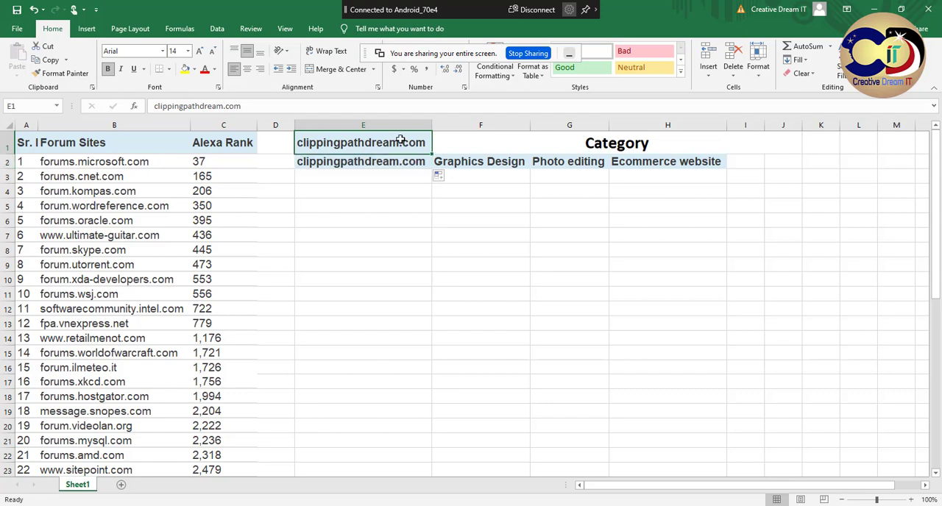
type("We")
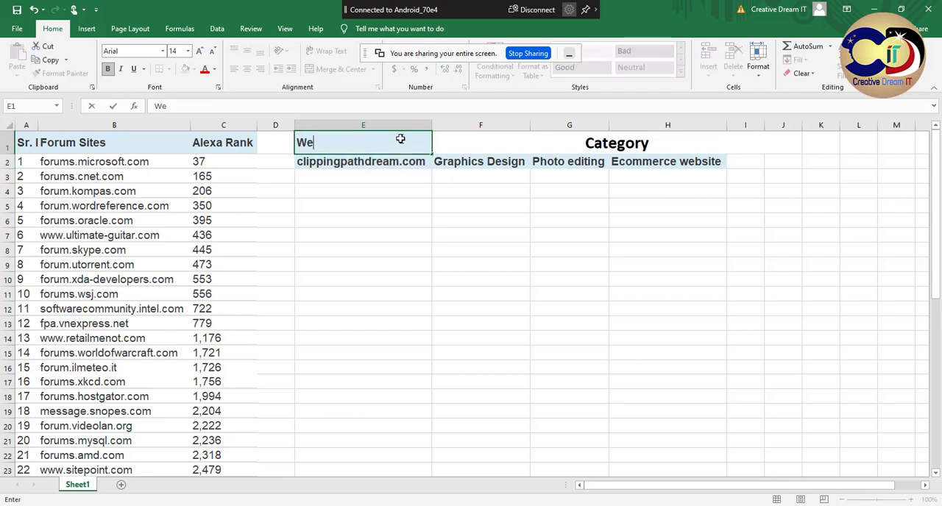
type("bsite link")
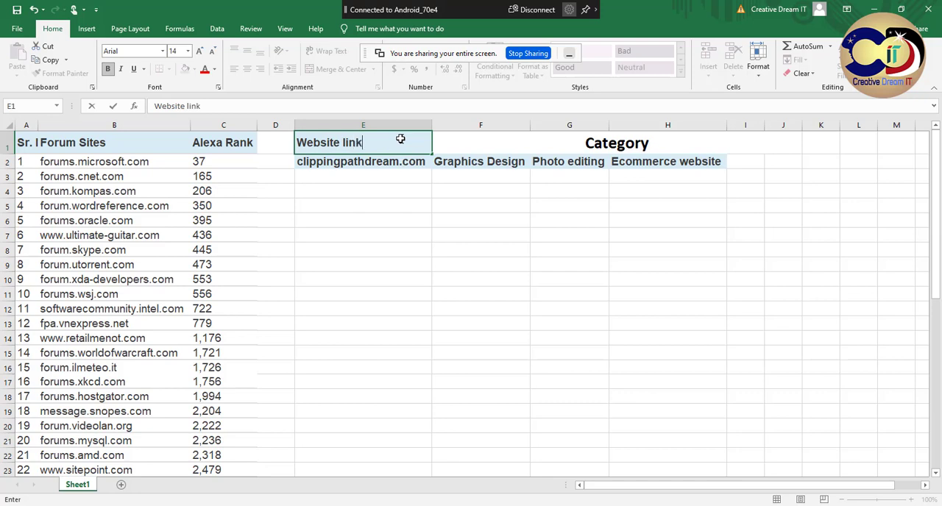
type("/UR")
left_click(753, 144)
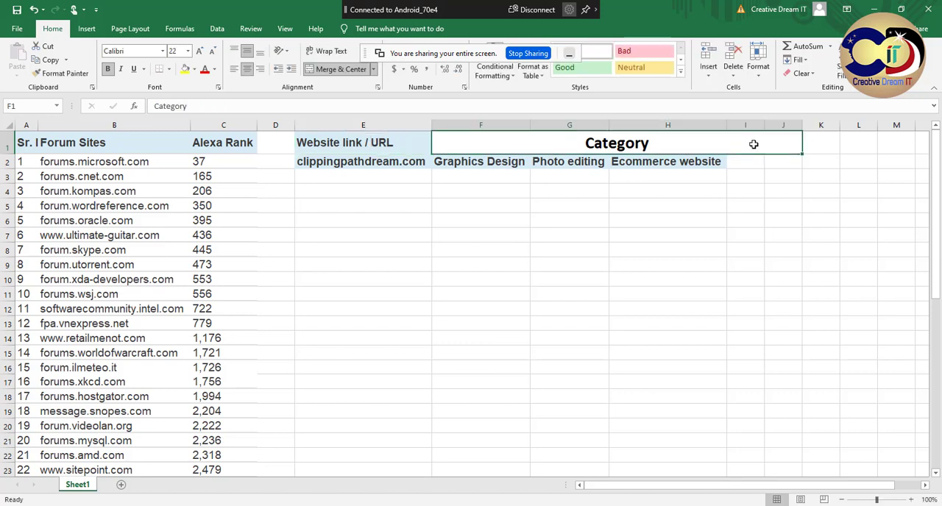
Enter the heading Targeted Country in cell K1 and select cell I2 beside the service headings
left_click(817, 145)
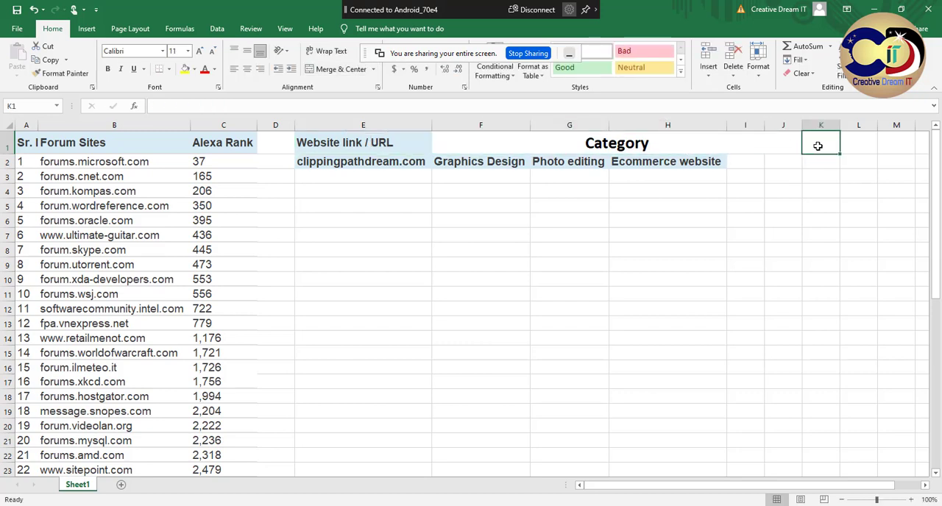
type("Ta")
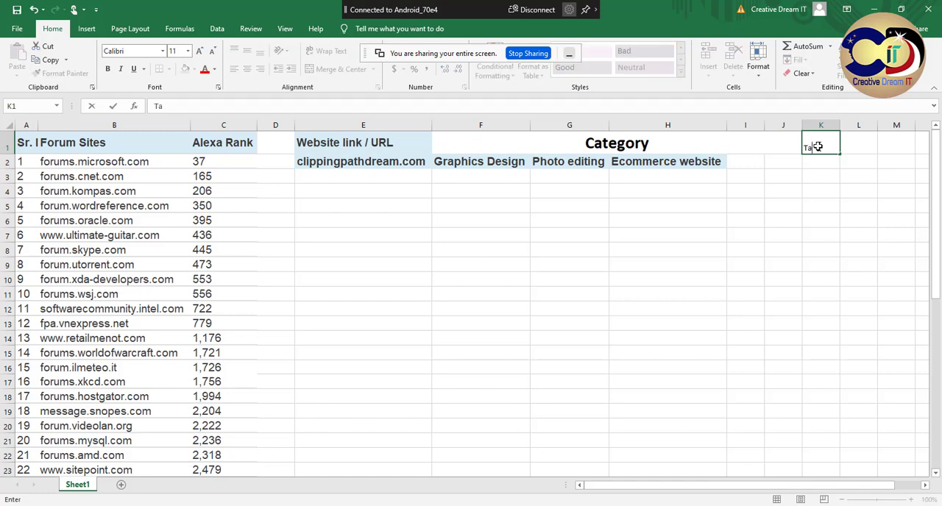
type("rgeted Country")
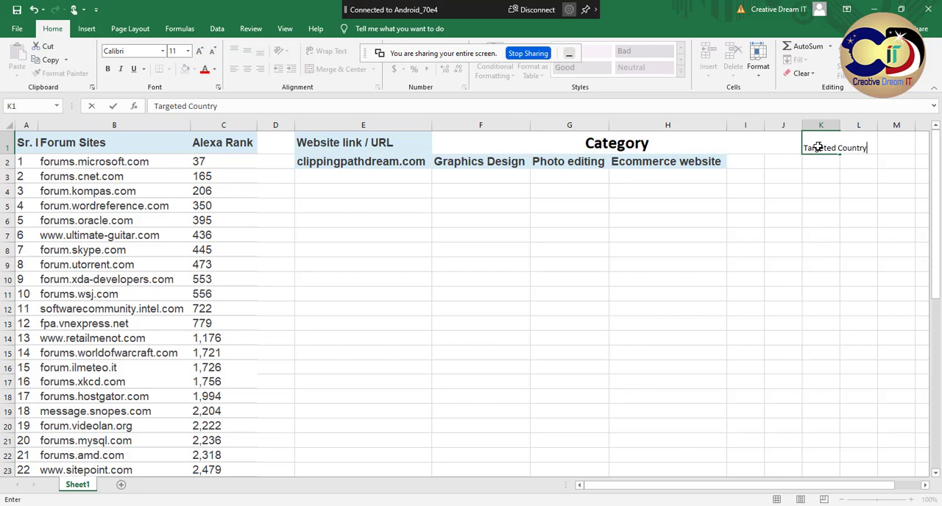
left_click(828, 189)
left_click(828, 141)
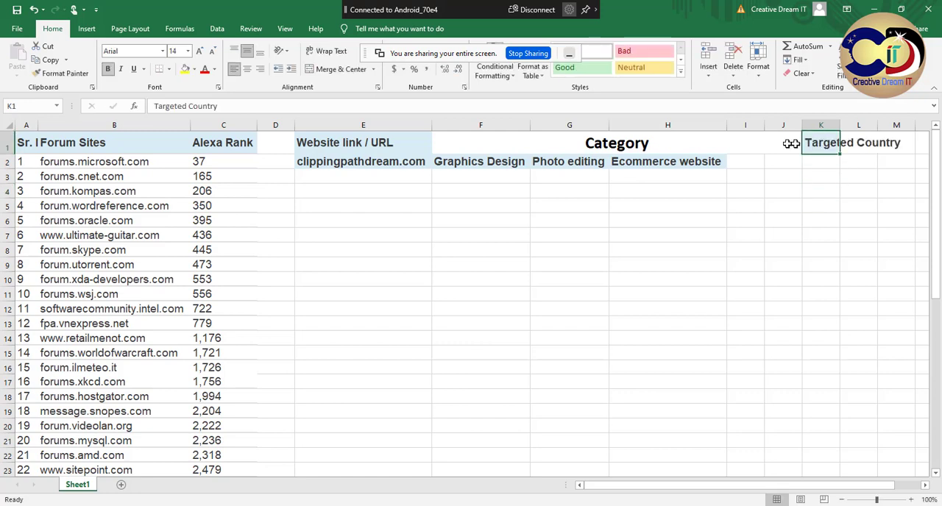
left_click(746, 162)
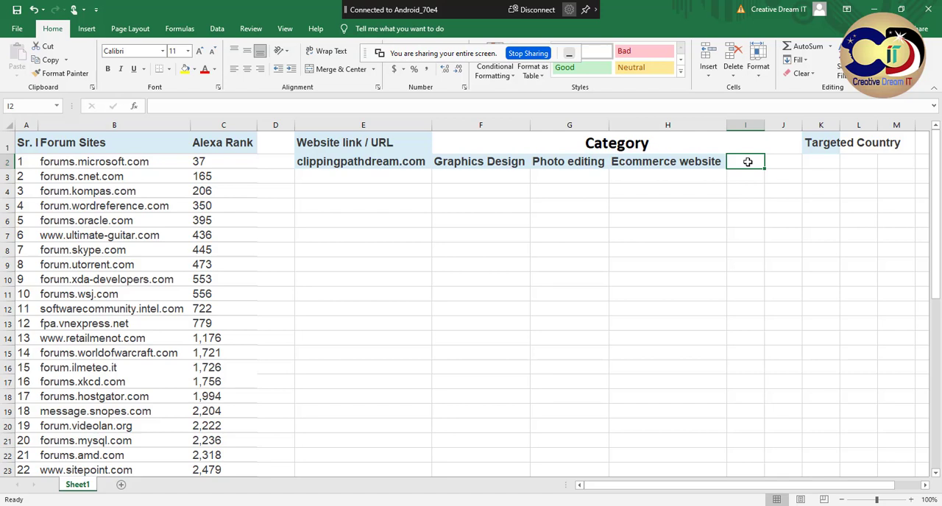
Add the category headings Art in cell I2 and Photo studio in cell J2
type("Art")
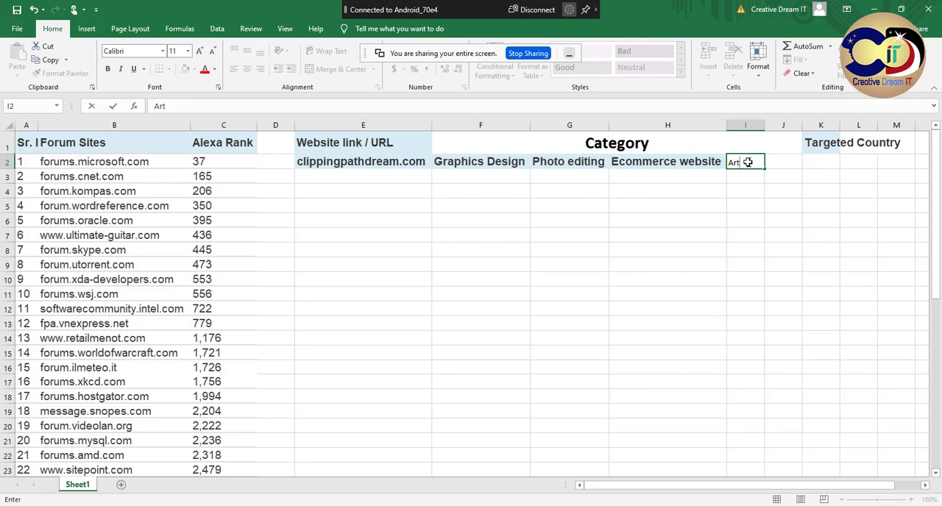
key("Tab")
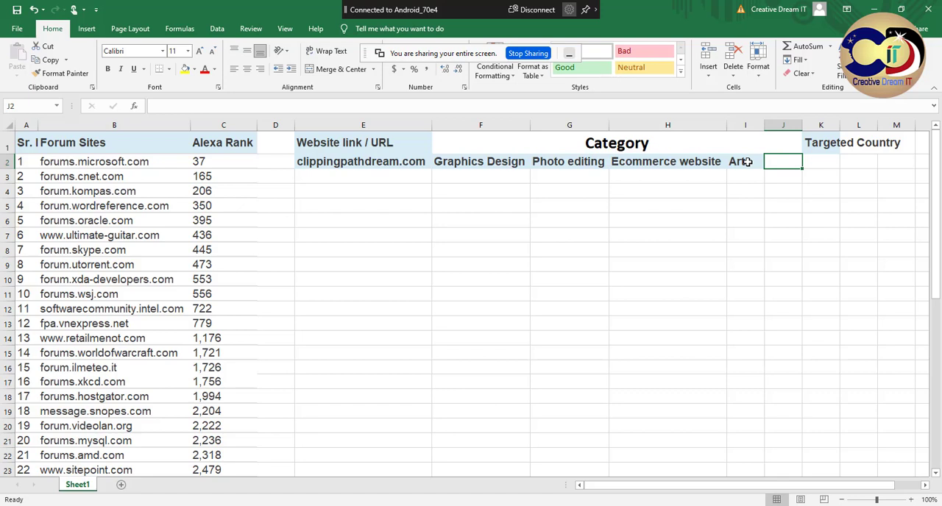
type("Photo")
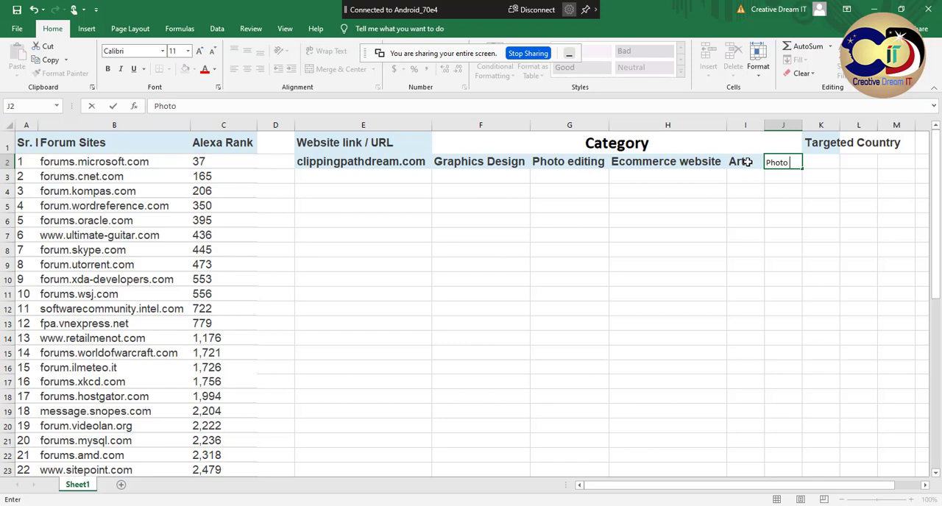
type(" studio")
left_click(754, 218)
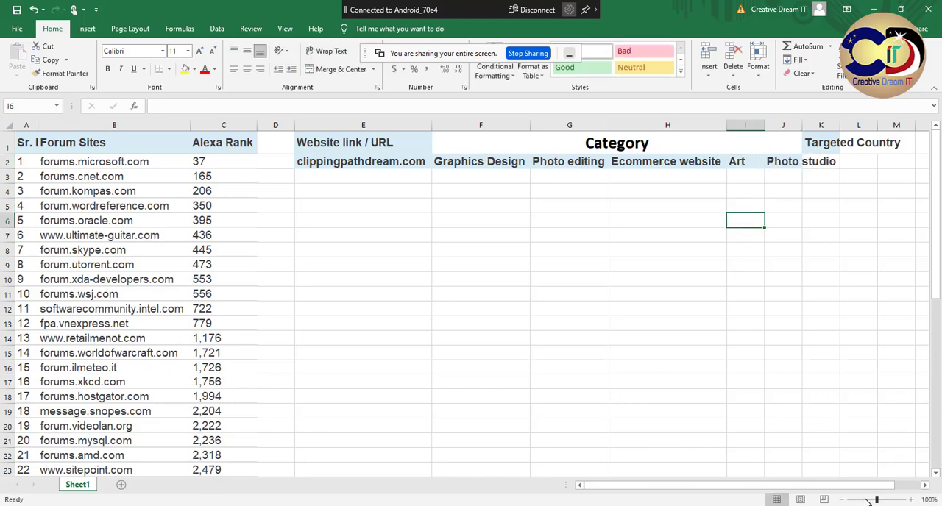
Widen column J to fit the Photo studio heading
left_click(840, 499)
left_click(840, 499)
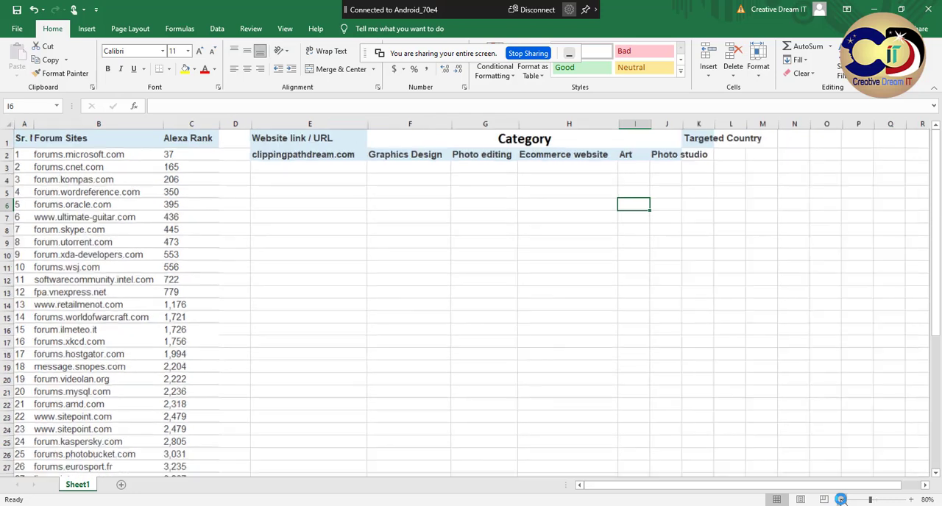
left_click(840, 500)
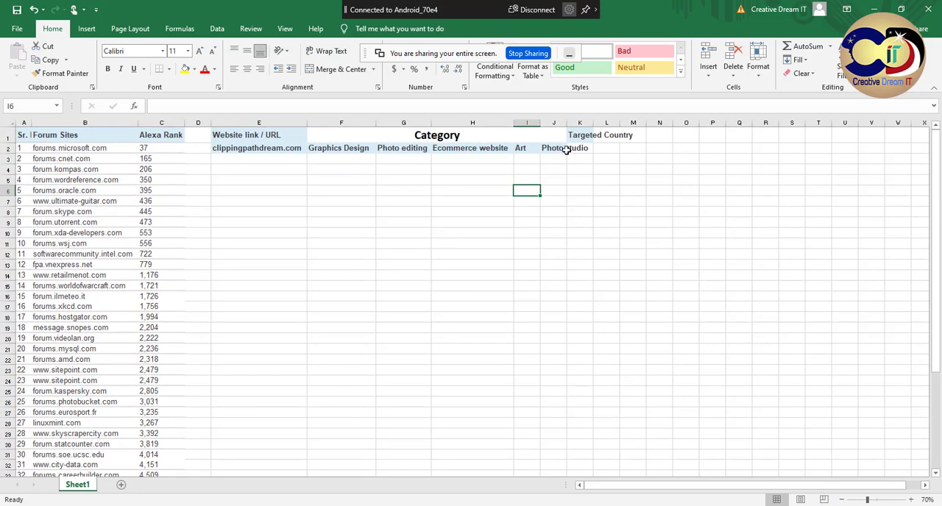
left_click(539, 124)
left_click_drag(566, 124, 593, 127)
left_click(599, 138)
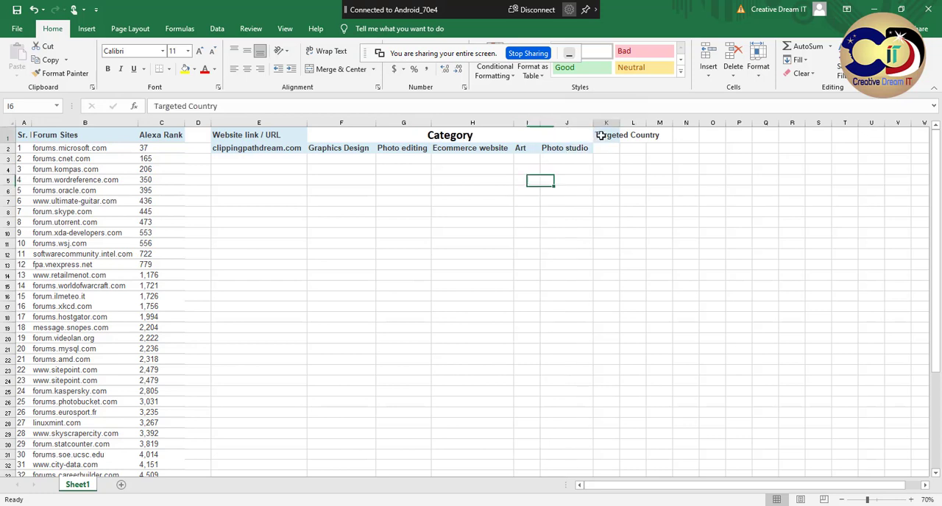
left_click(631, 168)
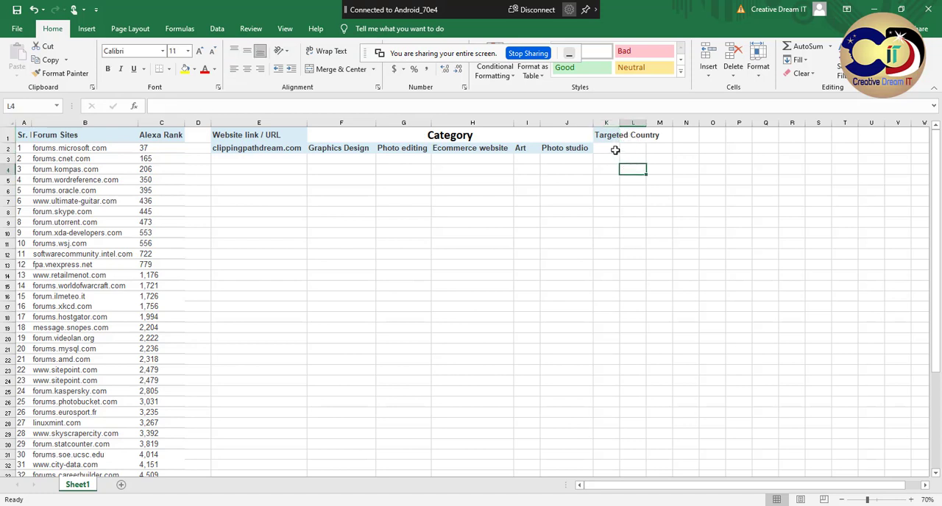
Apply all borders to the Category heading and its service headings in F1:J2
left_click_drag(324, 137, 322, 147)
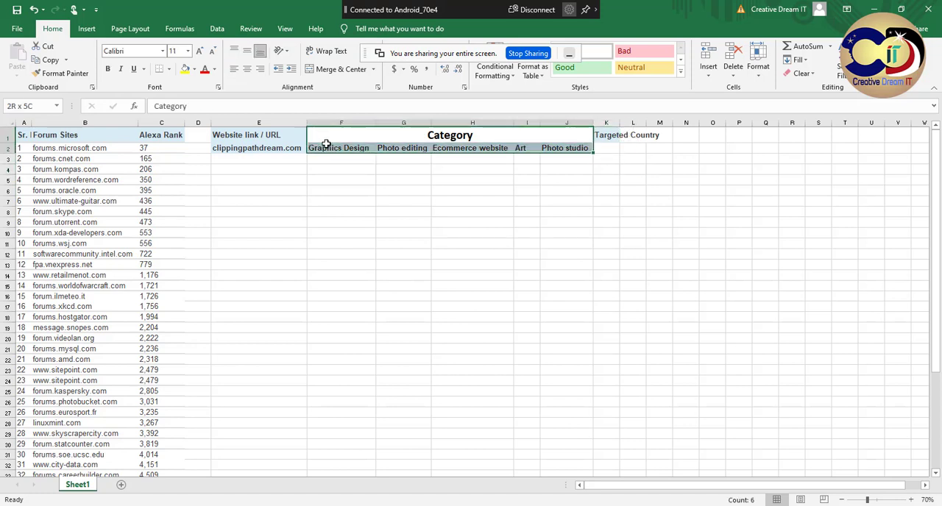
left_click(169, 68)
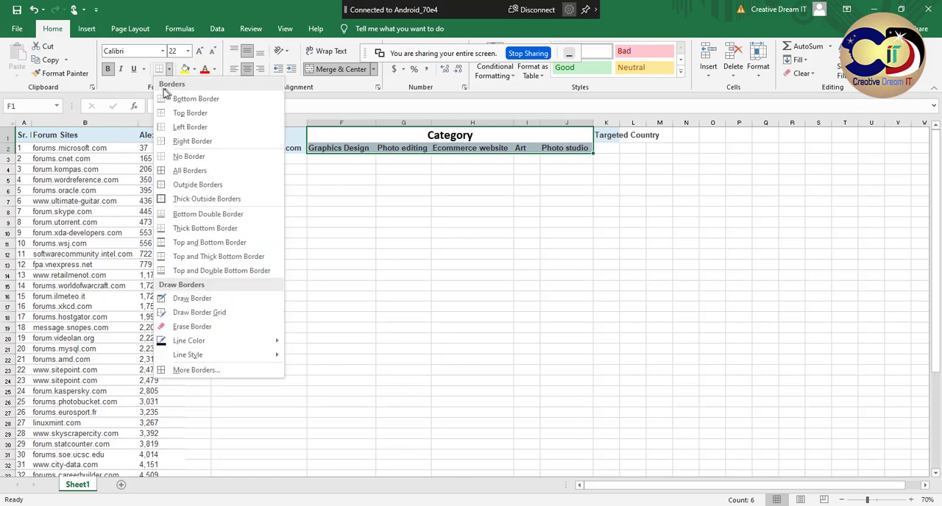
left_click(181, 170)
left_click(419, 162)
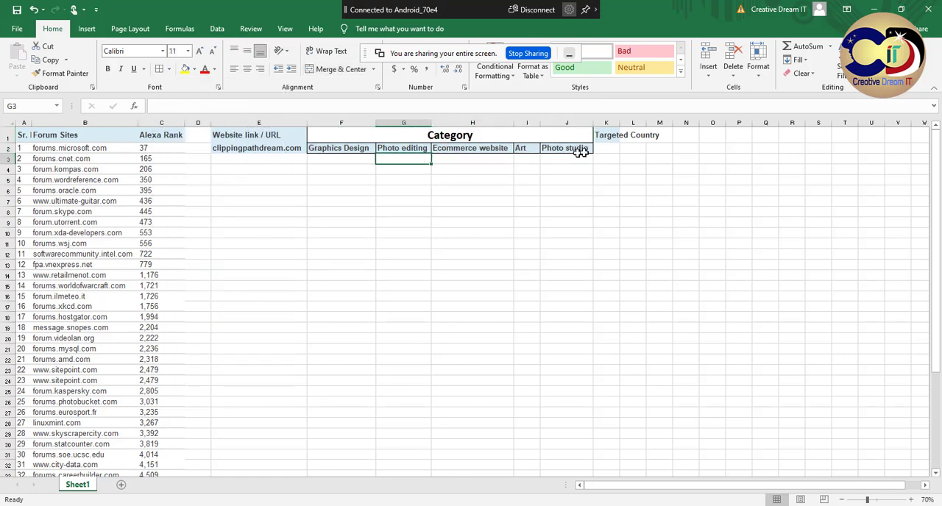
Enter the country headings USA, UK, Canada and Australia in cells K2 to N2 under Targeted Country
left_click(613, 136)
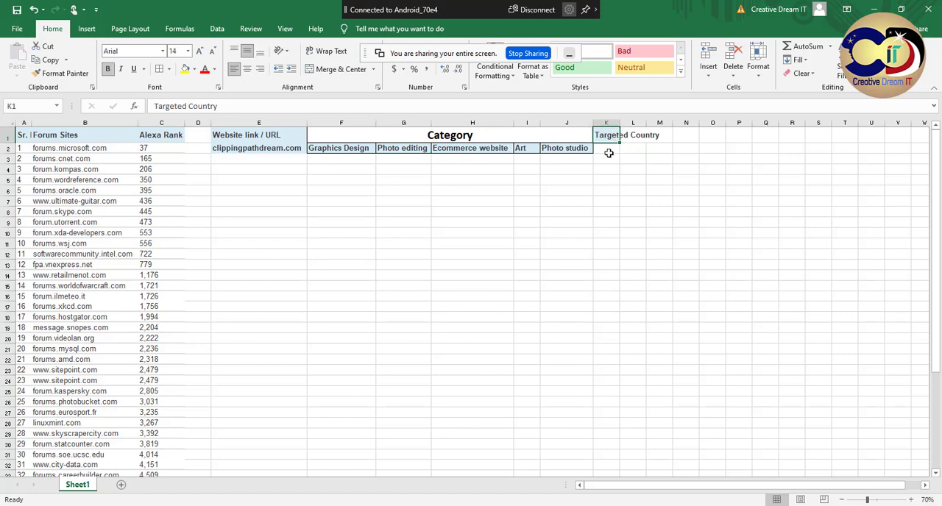
left_click(608, 153)
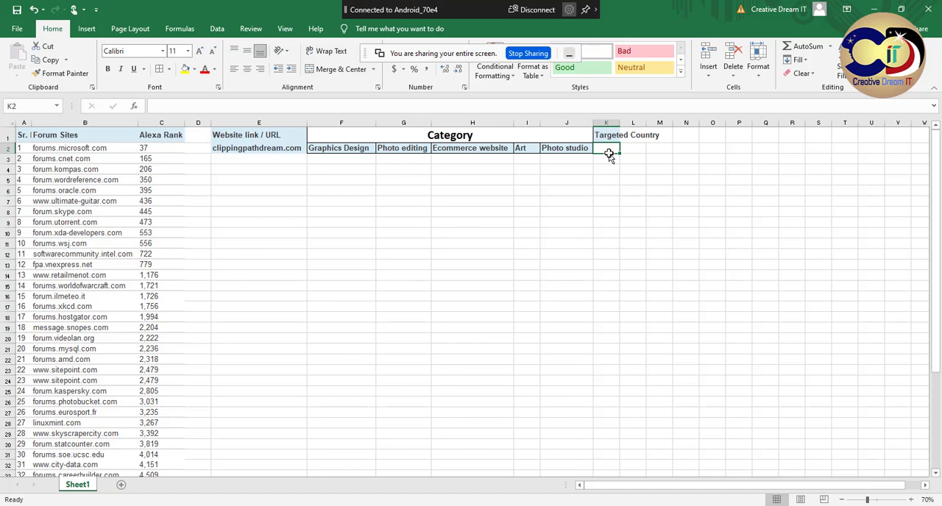
type("USA")
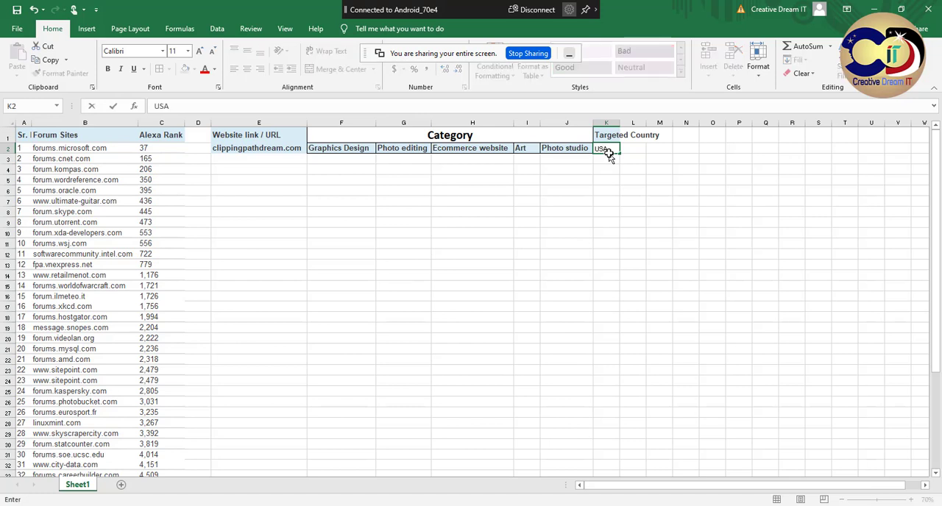
key("Tab")
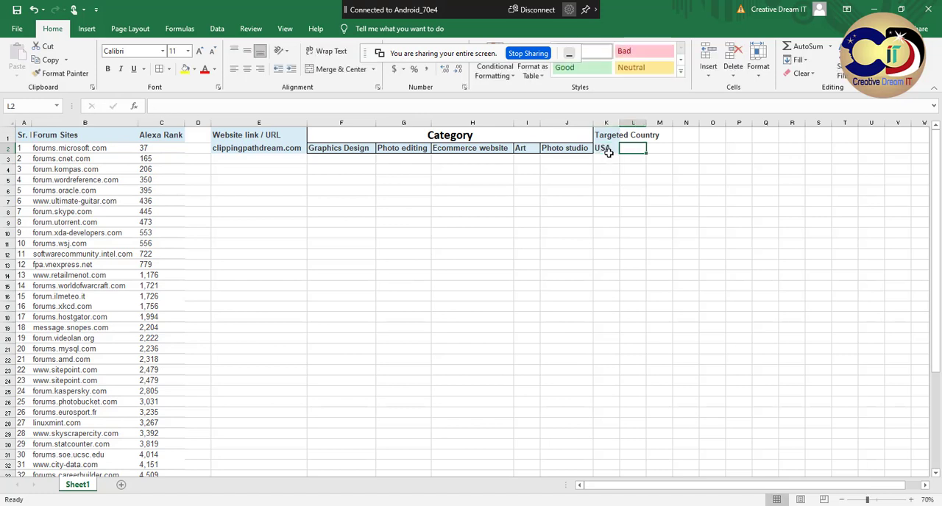
type("UK")
key("Tab")
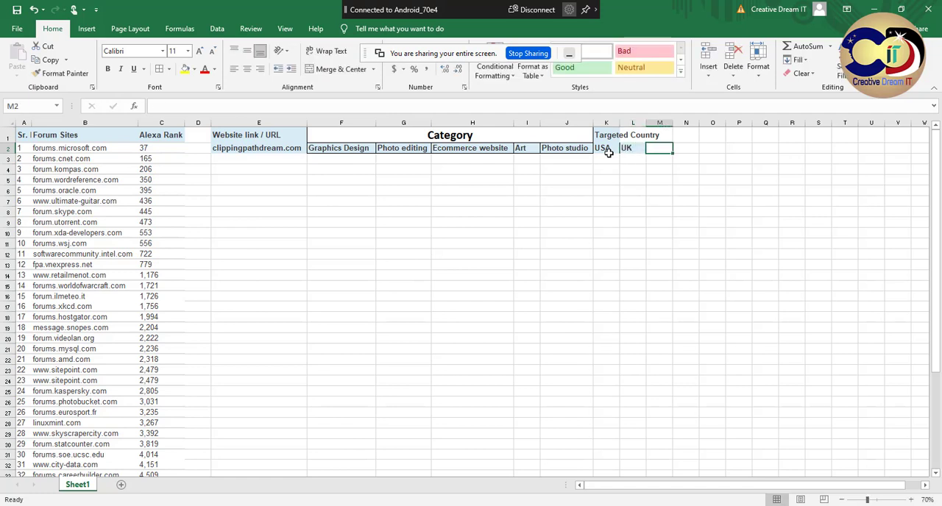
type("Canada")
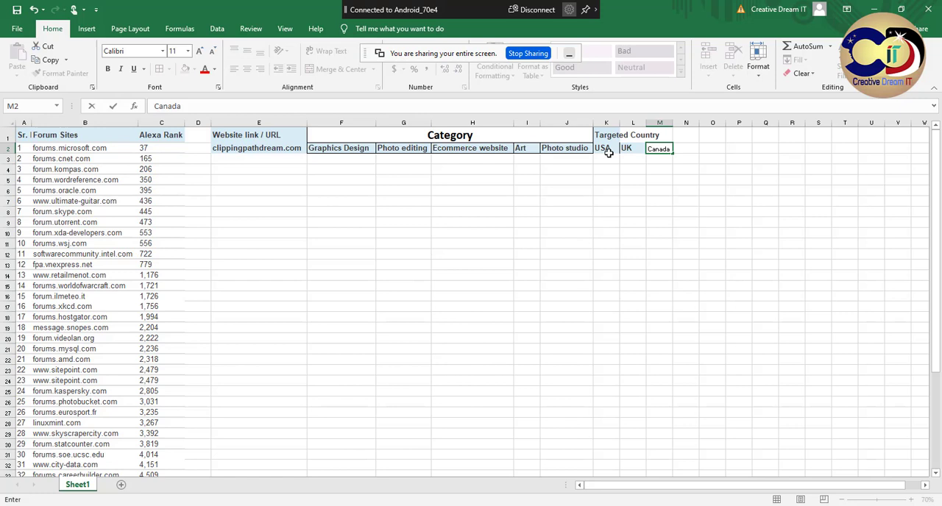
key("Tab")
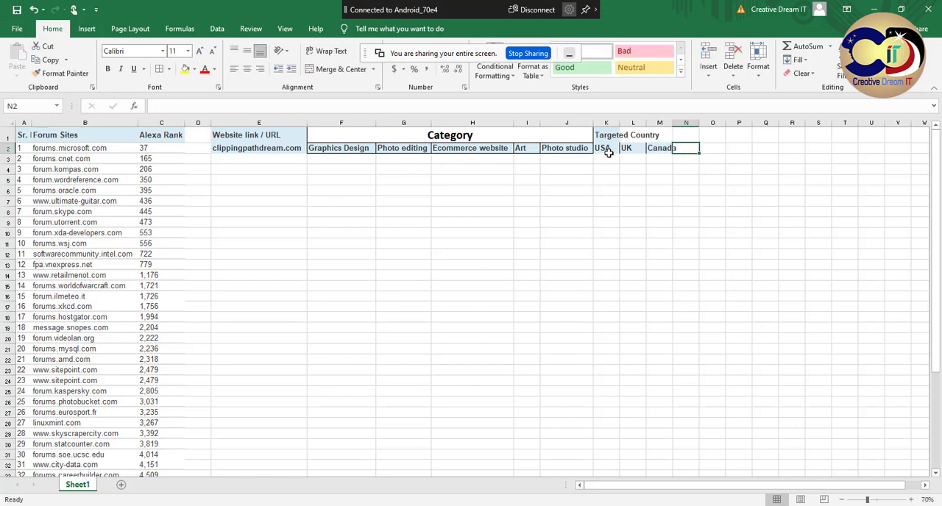
type("Australia")
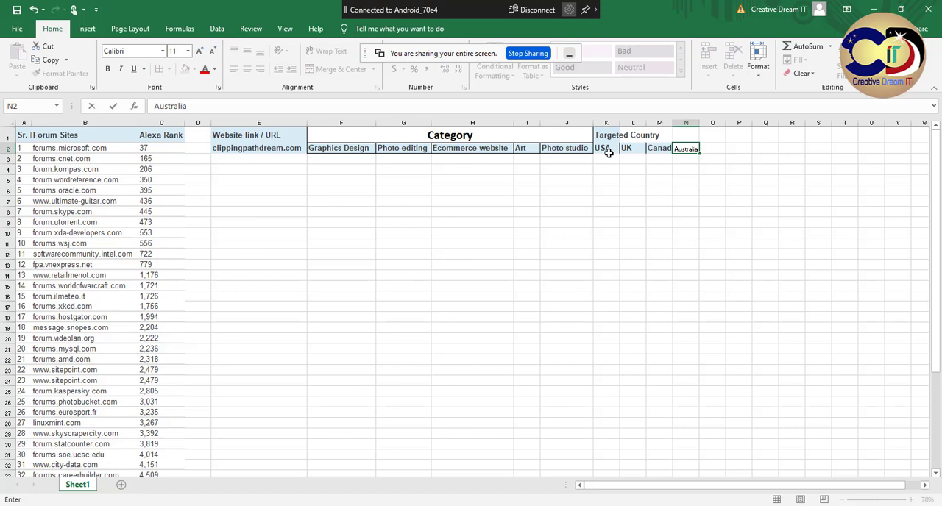
key("Tab")
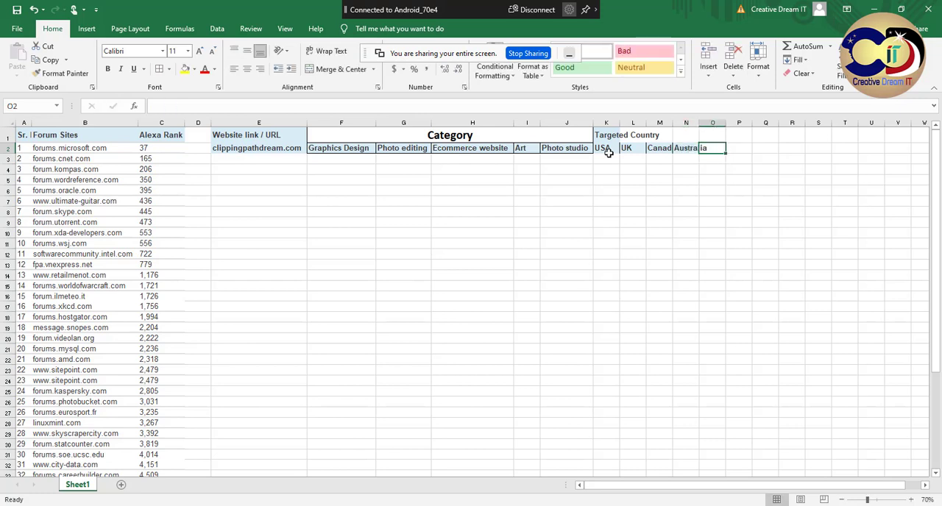
Continue the country headings with Span, Germany and Turkey in cells O2 to Q2
type("Span")
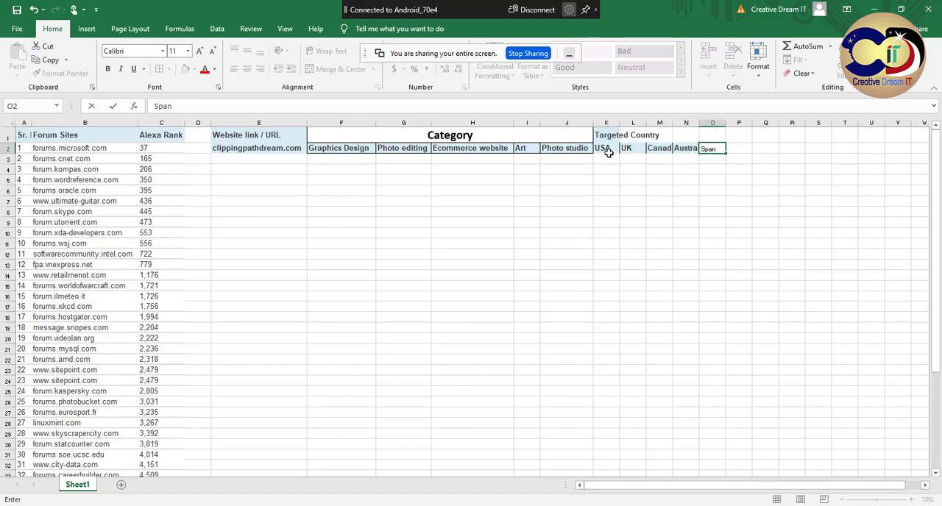
key("Tab")
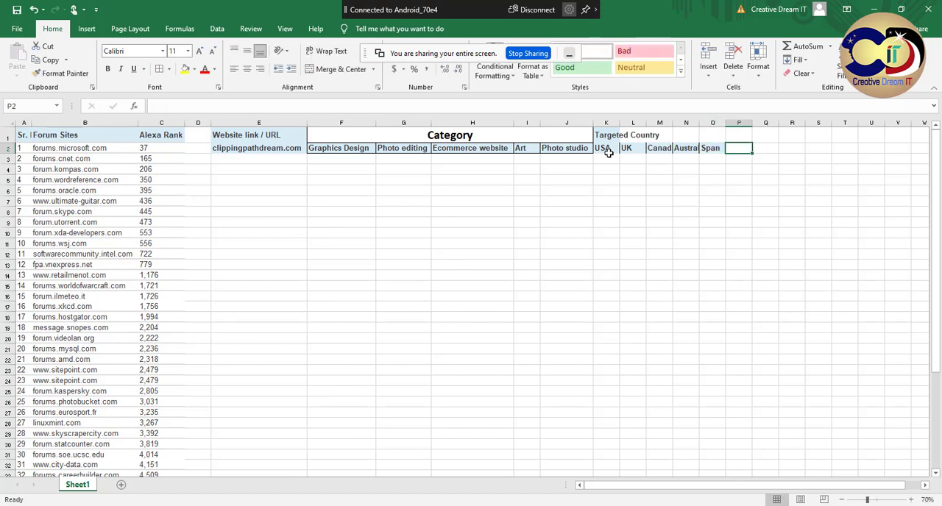
type("Ge")
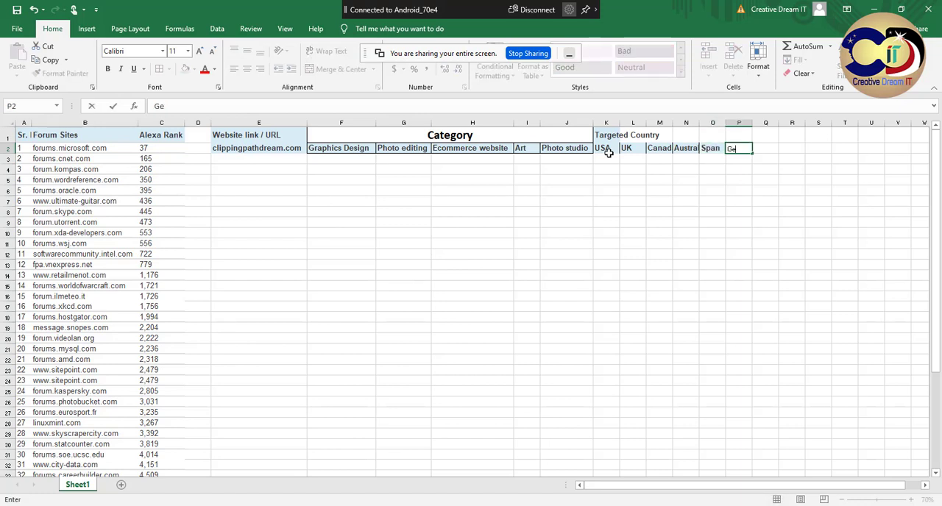
type("rmany")
key("Tab")
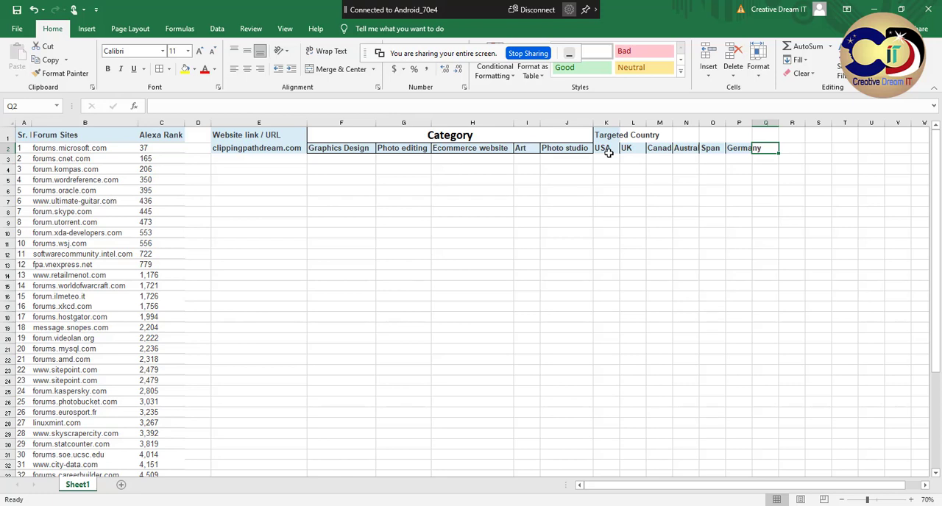
type("Turkey")
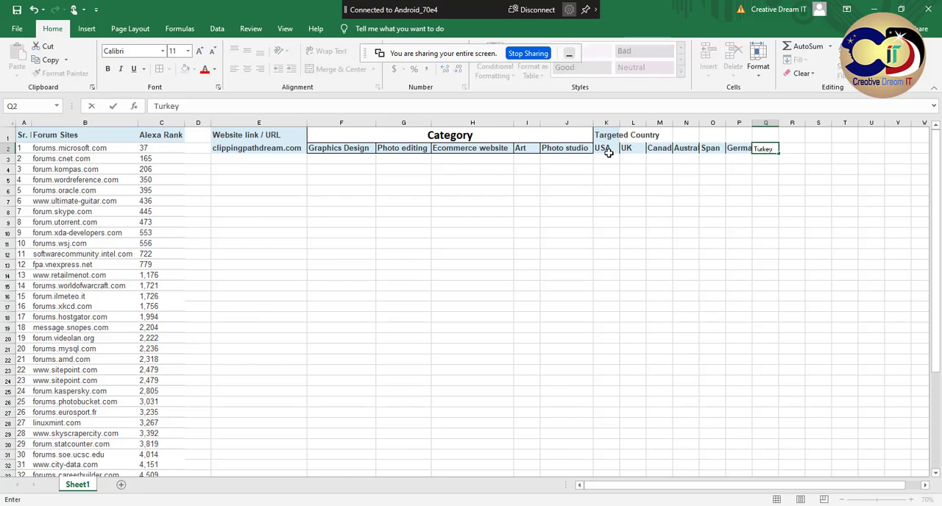
key("Tab")
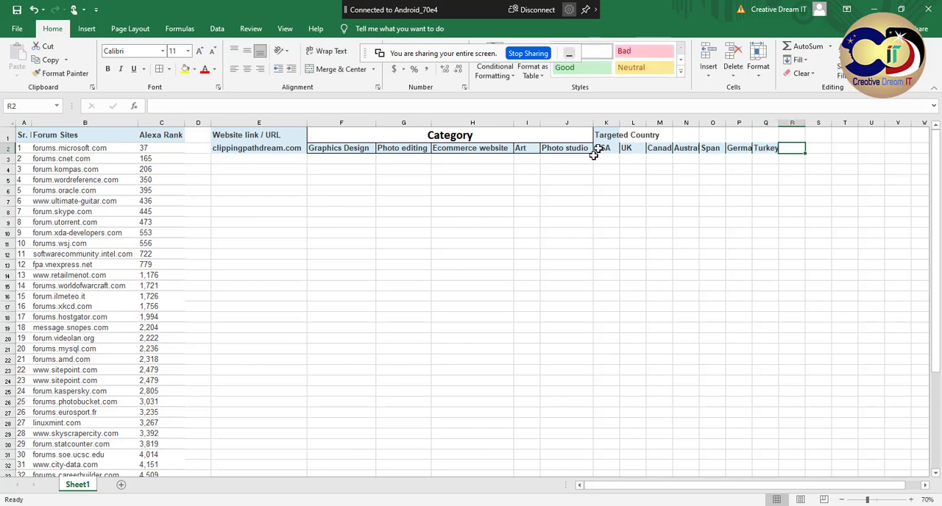
Merge and center the Targeted Country heading across K1:Q1
left_click_drag(610, 133, 772, 147)
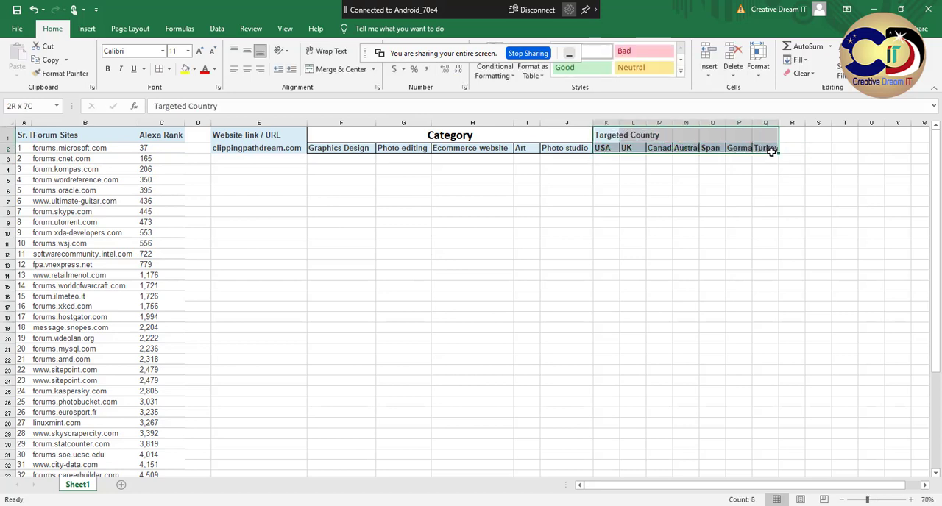
left_click_drag(616, 134, 754, 131)
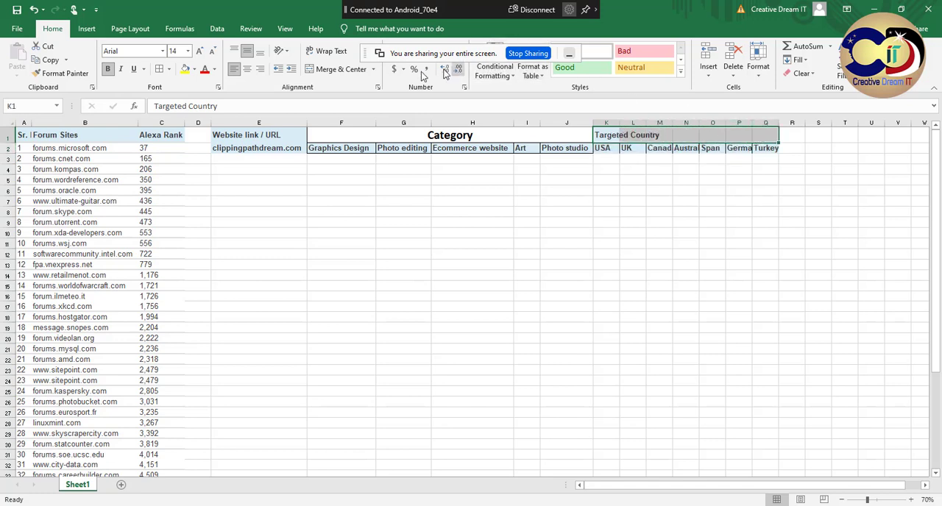
left_click(339, 68)
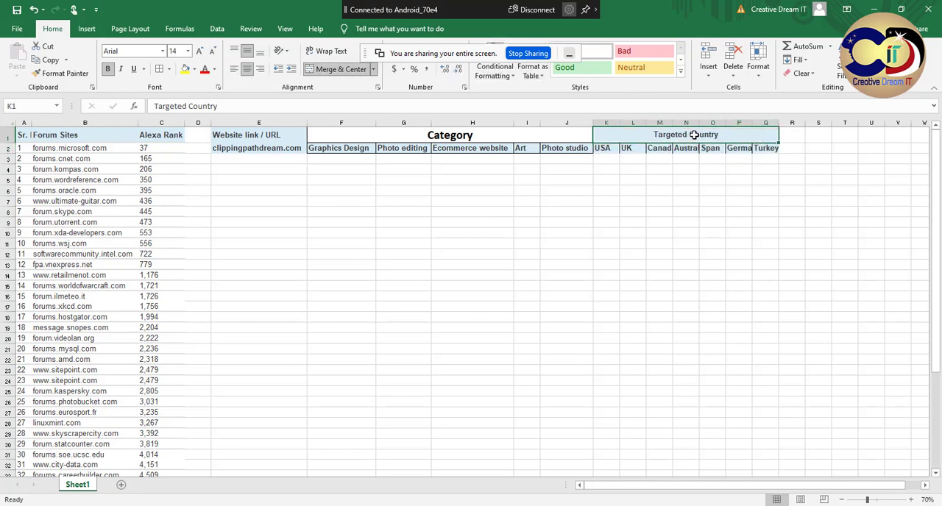
Apply all borders to the Targeted Country heading and its country names in K1:Q2
left_click_drag(694, 140, 695, 146)
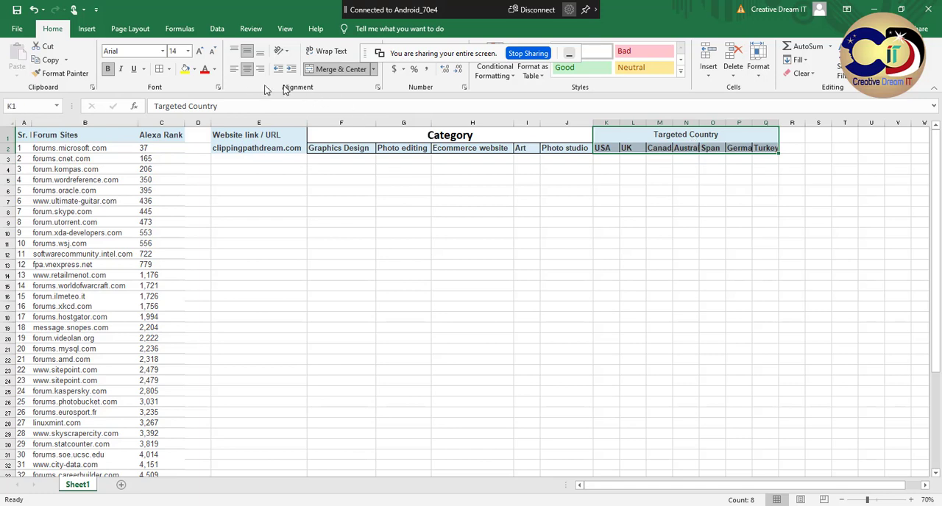
left_click(169, 69)
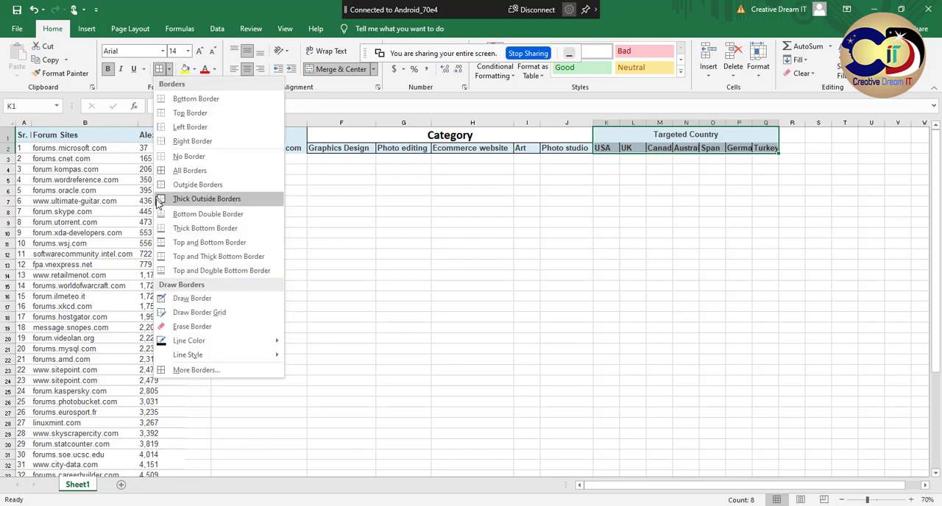
left_click(190, 169)
left_click(678, 172)
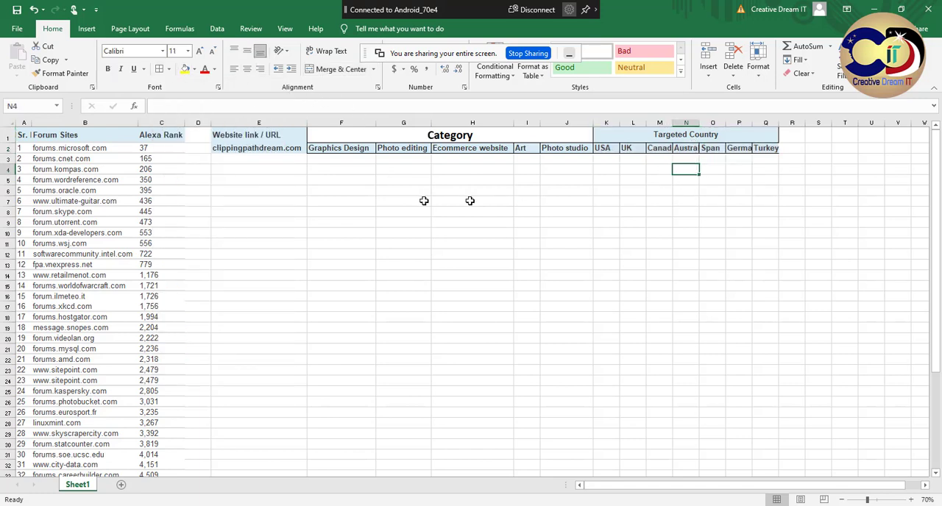
Apply all borders to the Website link / URL heading and the website name in E1:E2
left_click(372, 136)
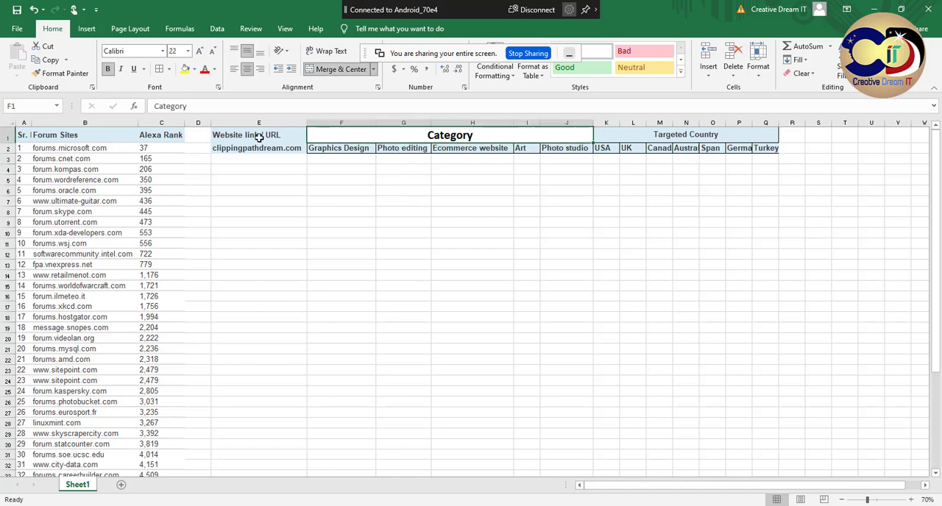
left_click_drag(247, 137, 252, 148)
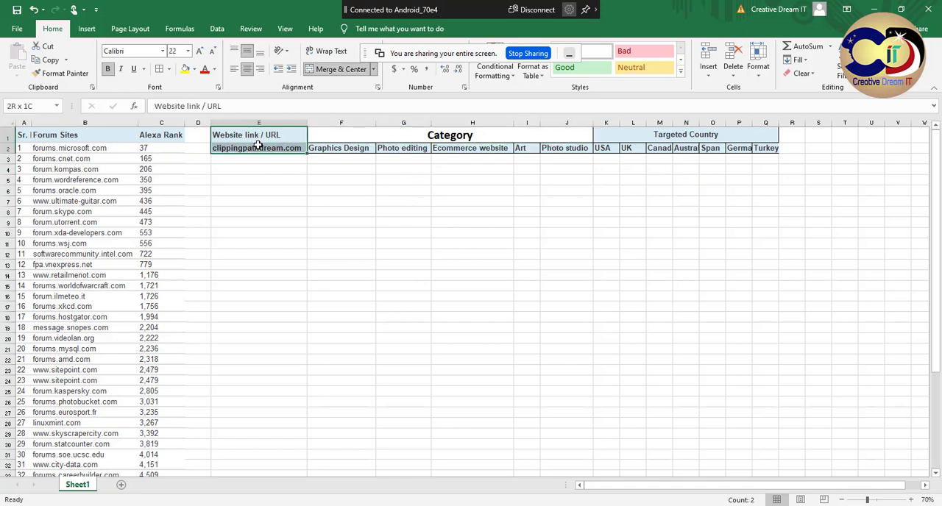
left_click(159, 68)
left_click(261, 180)
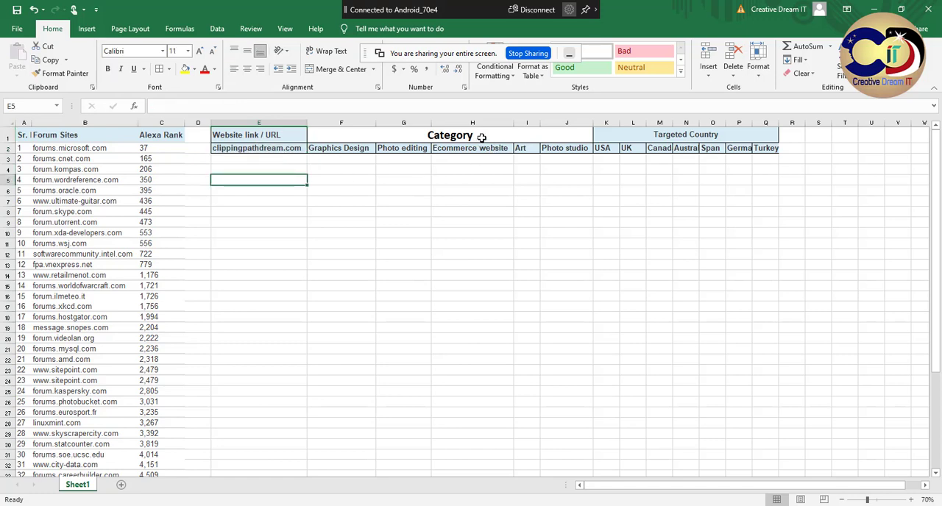
left_click(709, 137)
left_click(719, 159)
left_click(769, 159)
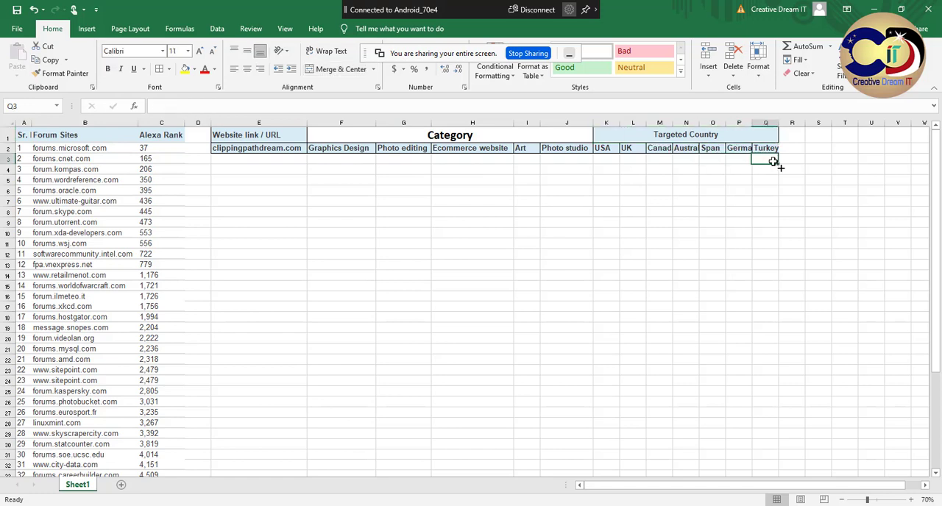
left_click(785, 159)
left_click(771, 151)
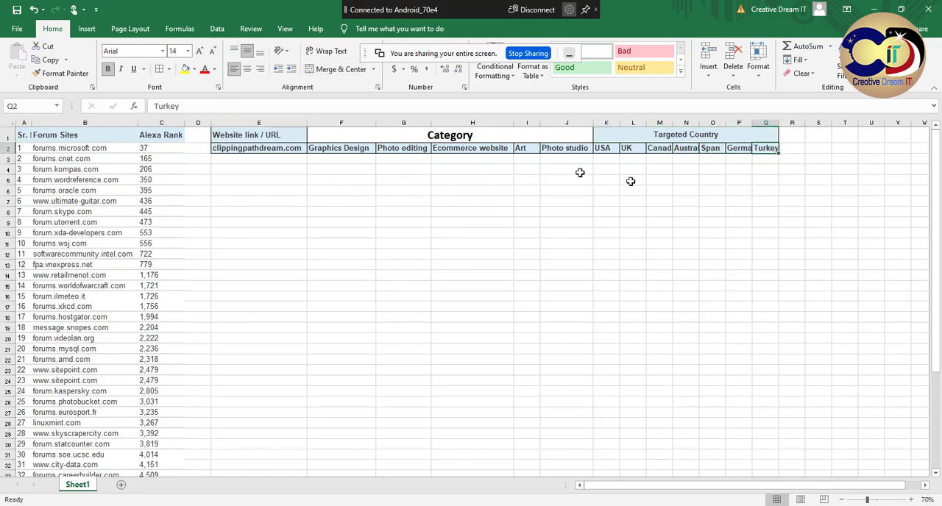
left_click(658, 191)
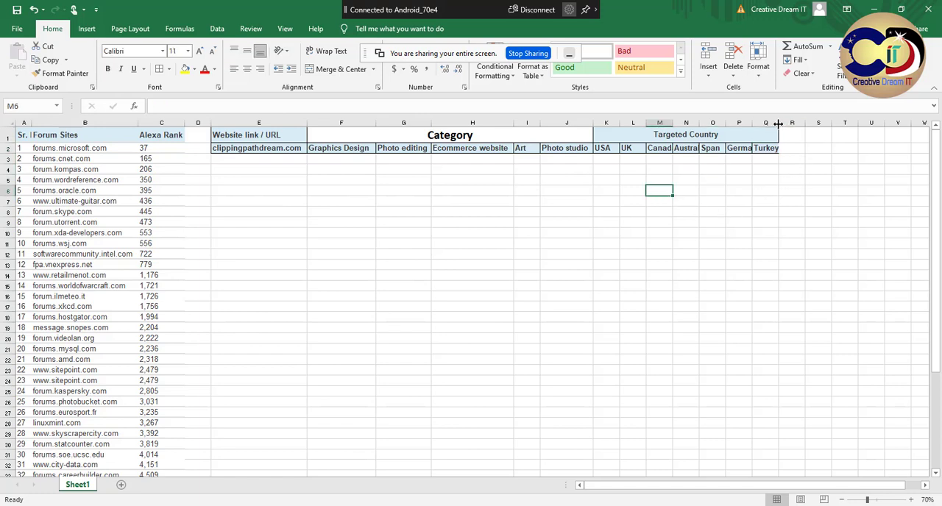
Widen columns Q, P, N and M so the country names Turkey, Germany, Australia and Canada fit
left_click_drag(778, 123, 784, 123)
left_click(761, 193)
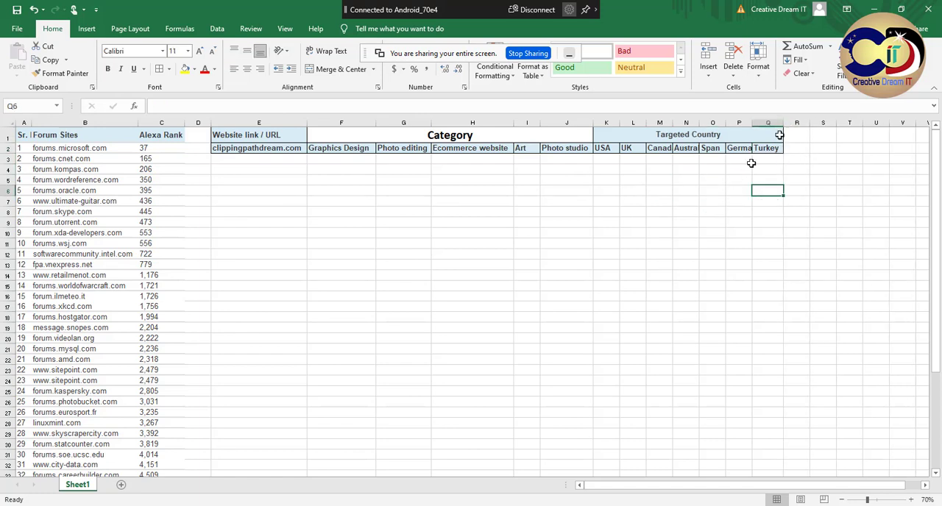
double_click(752, 121)
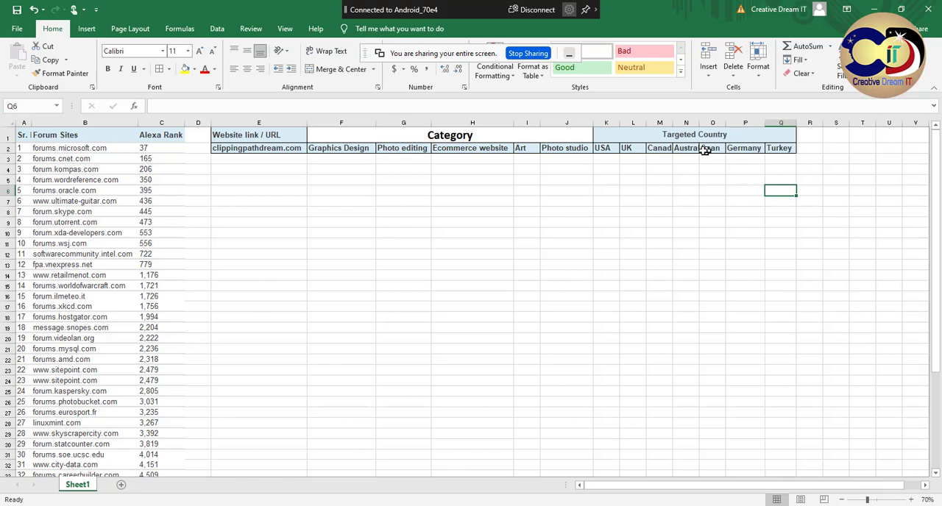
double_click(699, 121)
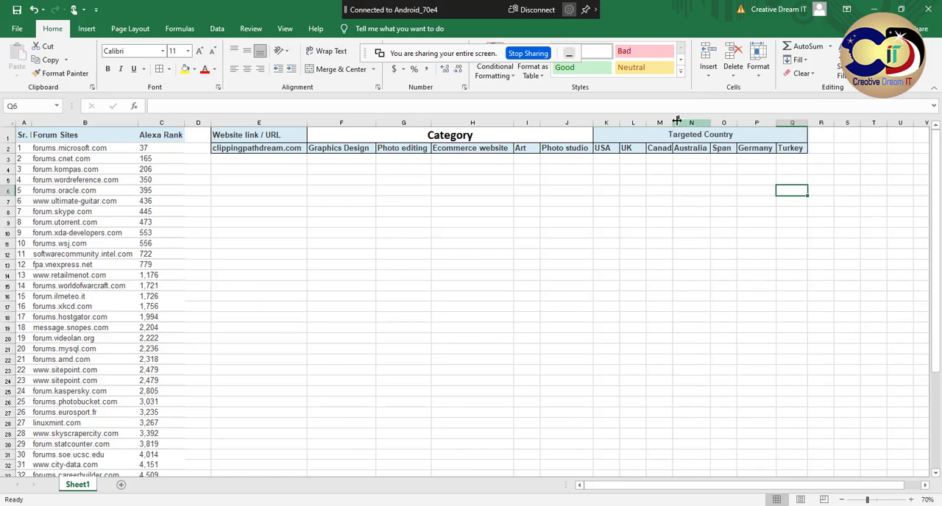
double_click(671, 122)
left_click(638, 171)
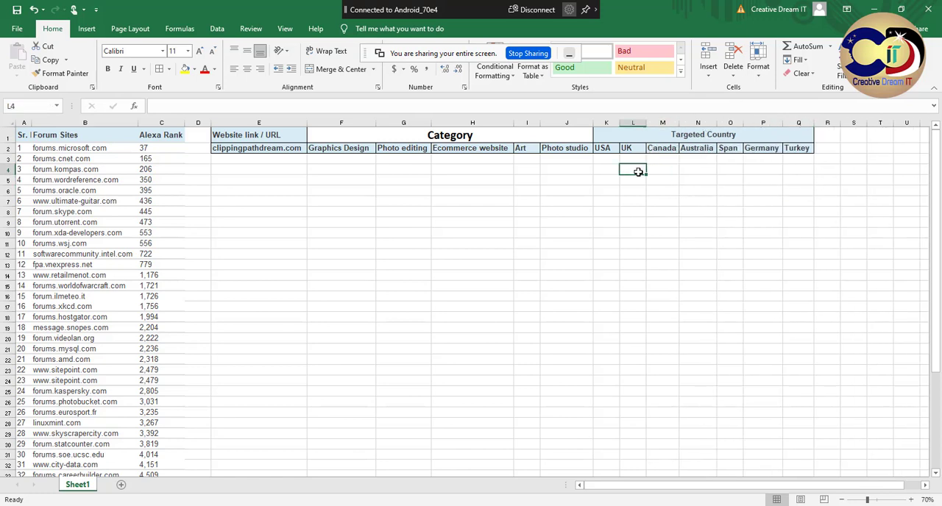
Fill the Category heading and its category names in F1:J2 with the standard orange colour
left_click(367, 133)
left_click_drag(481, 139, 484, 145)
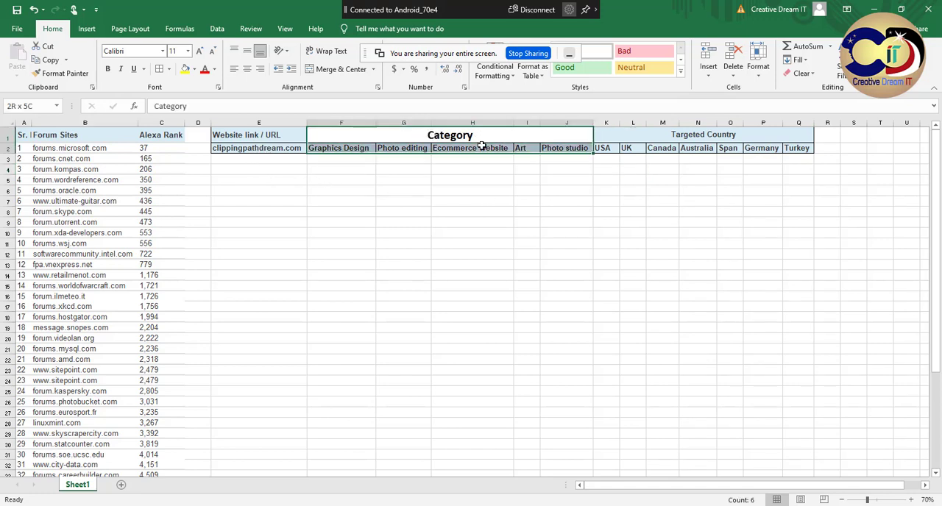
left_click(194, 69)
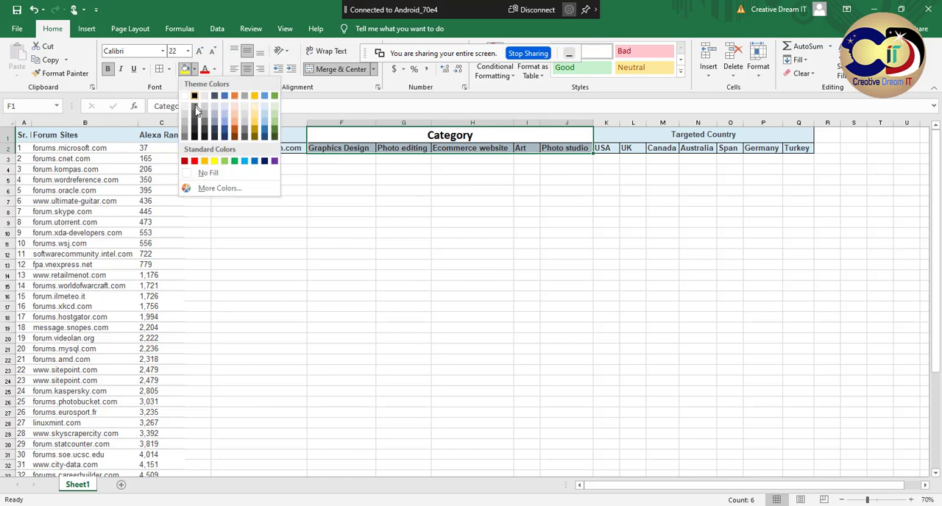
left_click(206, 161)
left_click(526, 169)
Fill the Targeted Country heading and its country names in K1:Q2 with a medium blue theme colour
left_click(665, 138)
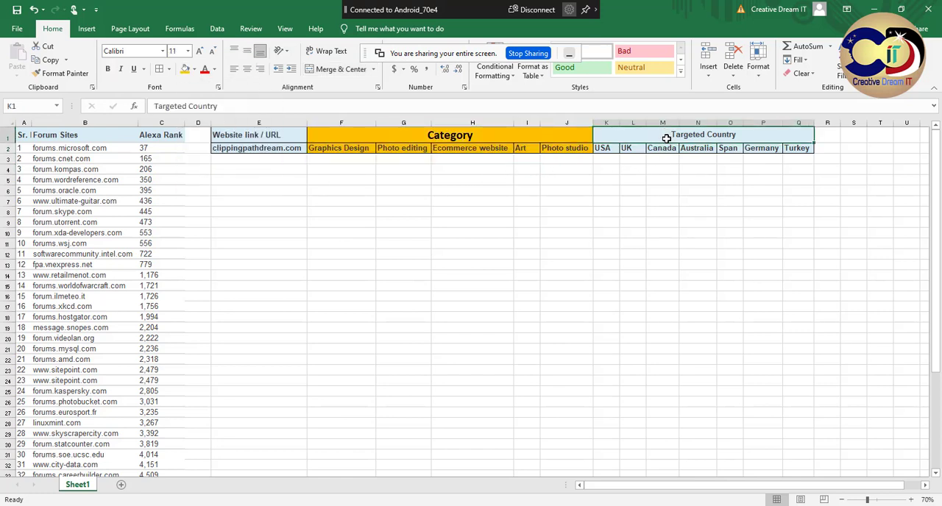
left_click_drag(666, 138, 662, 150)
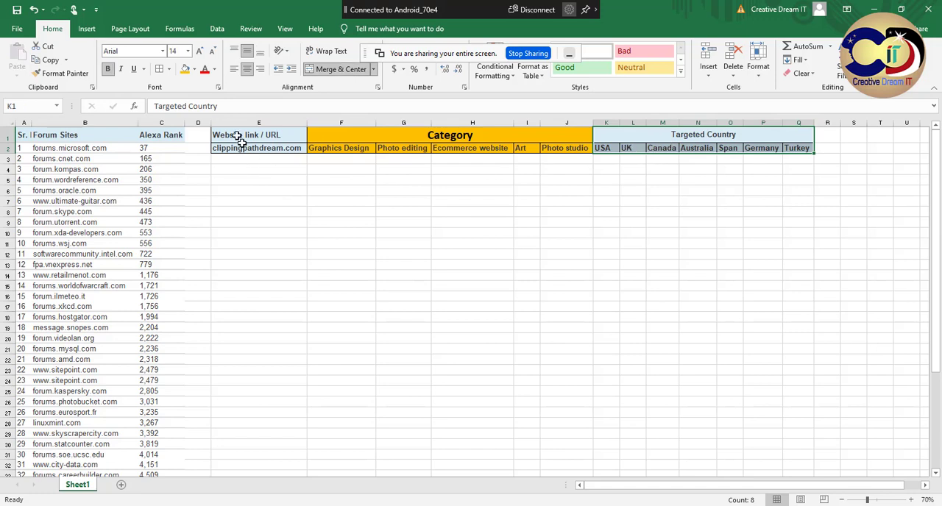
left_click(194, 69)
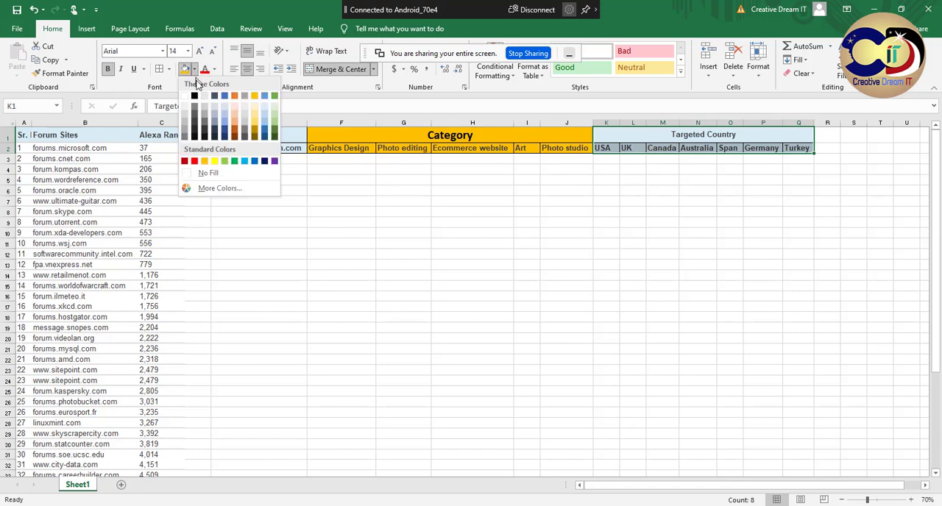
left_click(224, 126)
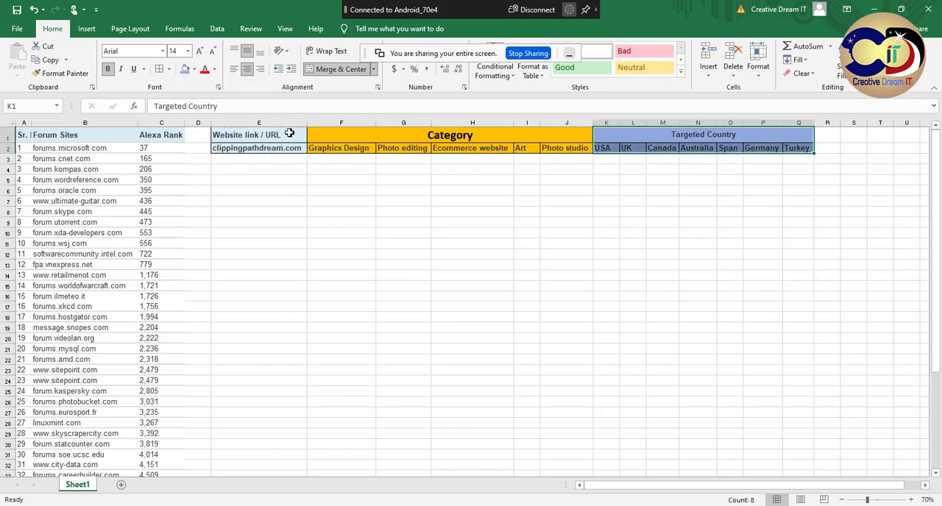
Fill the Website link / URL heading and the website name in E1:E2 with a light gold theme colour
left_click_drag(287, 131, 284, 148)
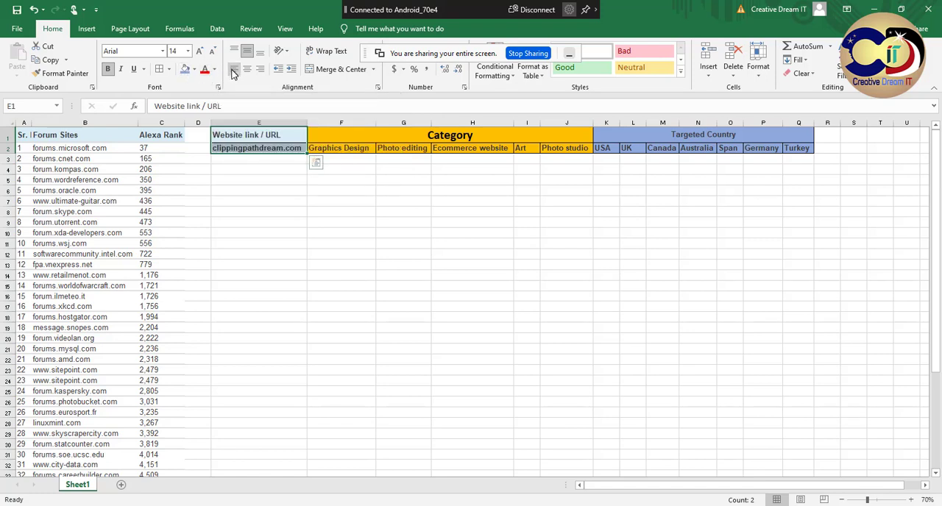
left_click(194, 69)
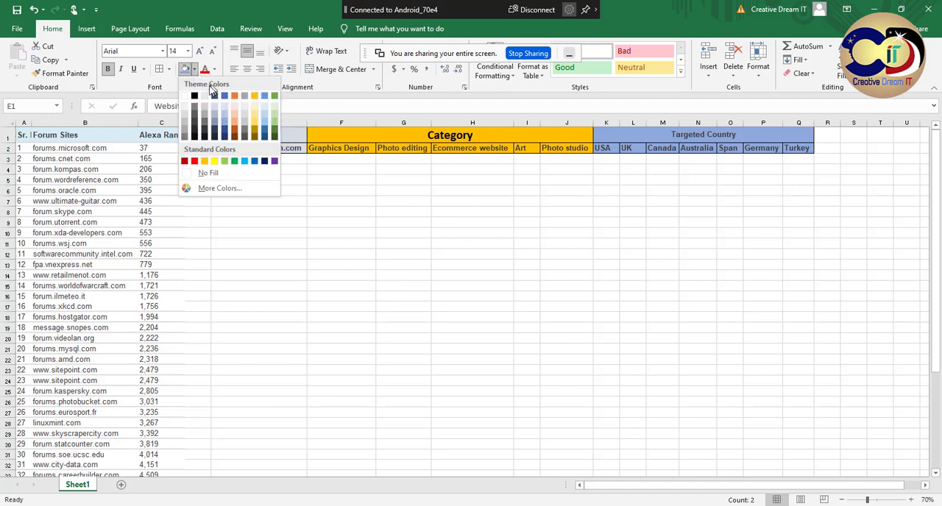
left_click(250, 116)
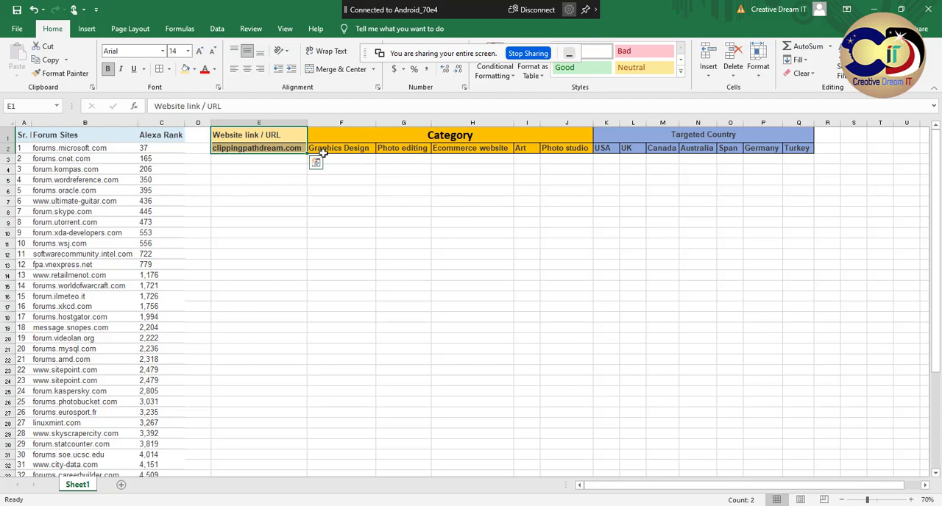
left_click(343, 189)
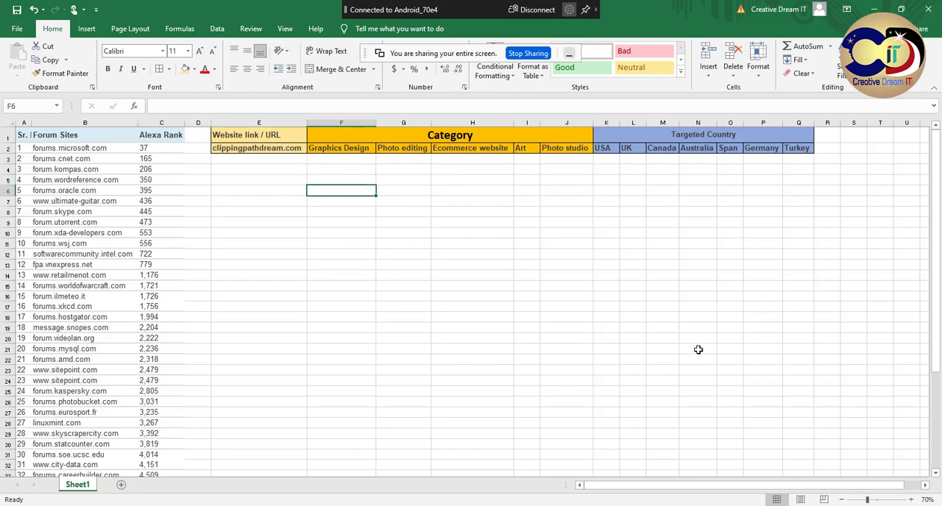
left_click(473, 245)
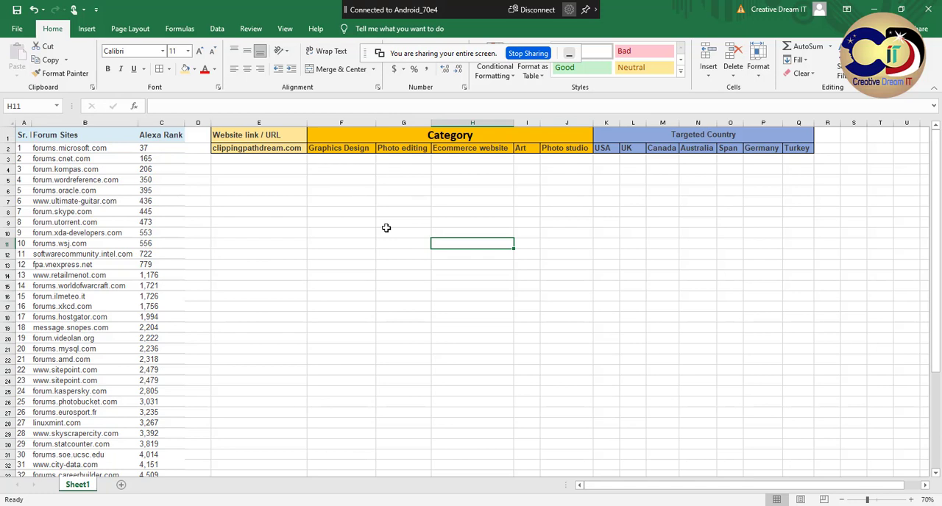
left_click(777, 200)
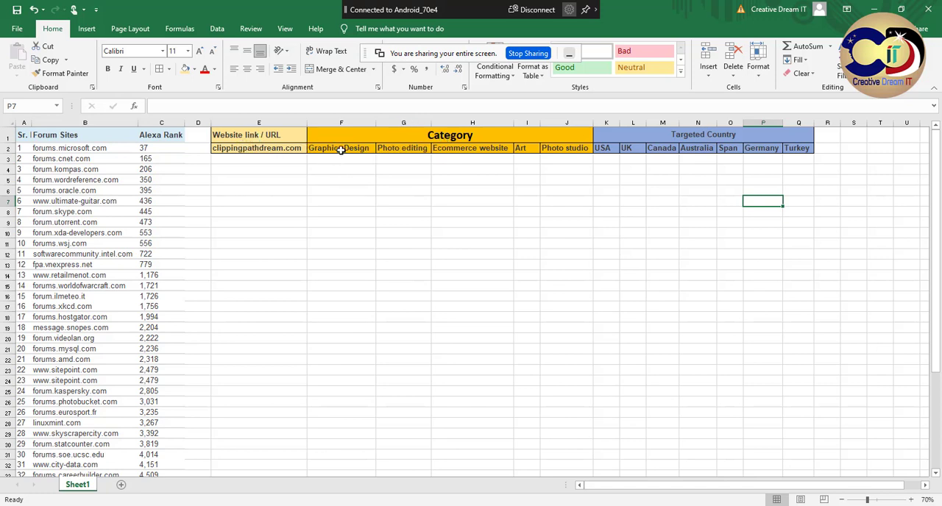
left_click_drag(340, 150, 508, 148)
left_click(635, 136)
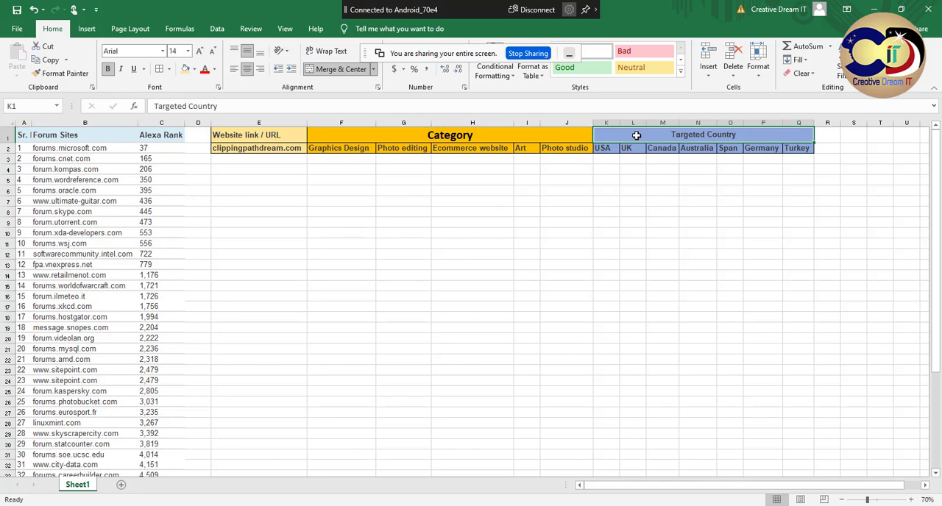
left_click_drag(636, 136, 636, 148)
left_click(698, 173)
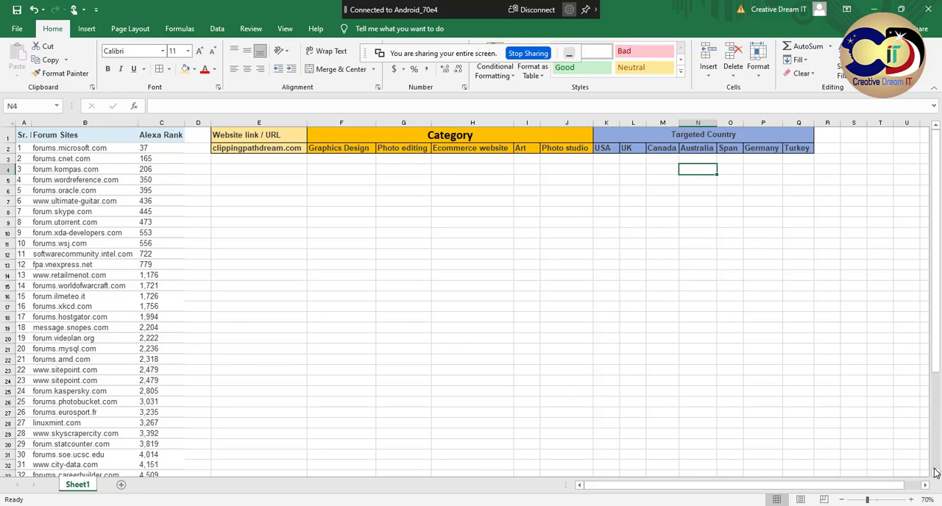
left_click_drag(935, 473, 935, 473)
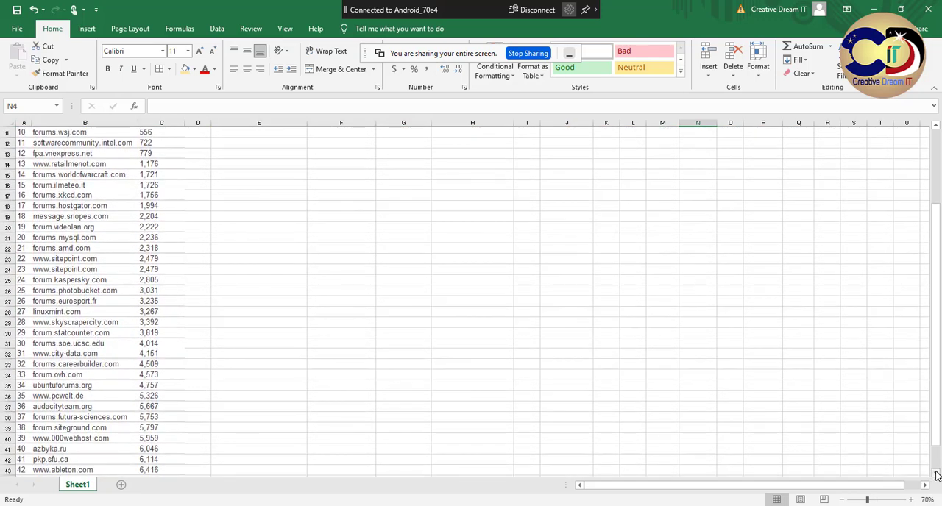
left_click_drag(935, 473, 935, 473)
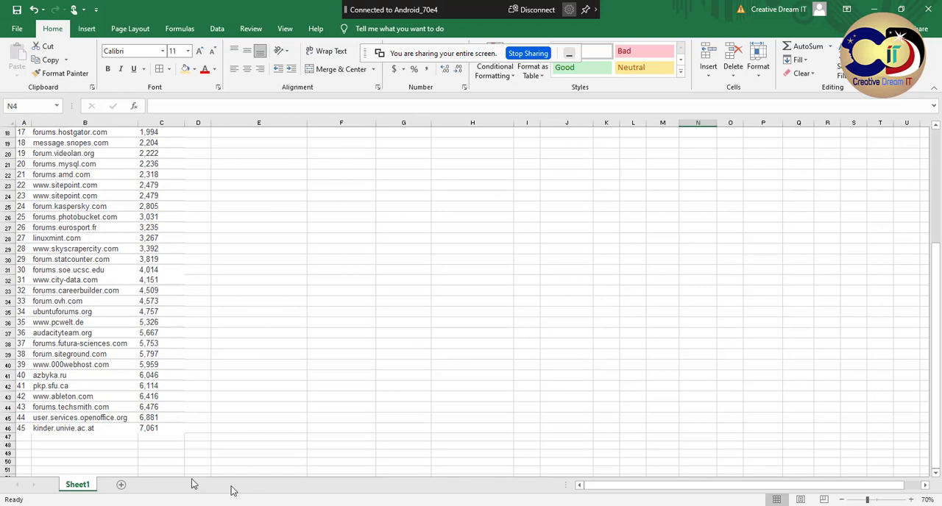
left_click(69, 323)
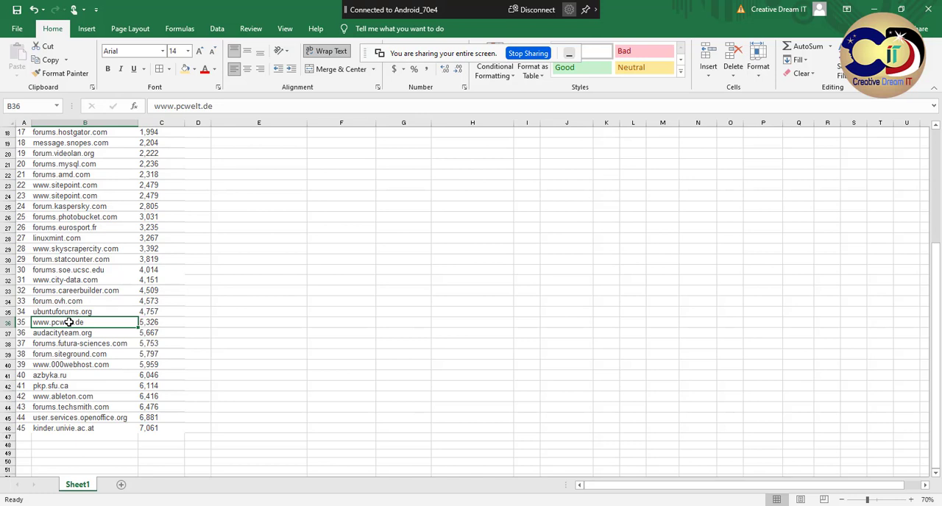
right_click(69, 323)
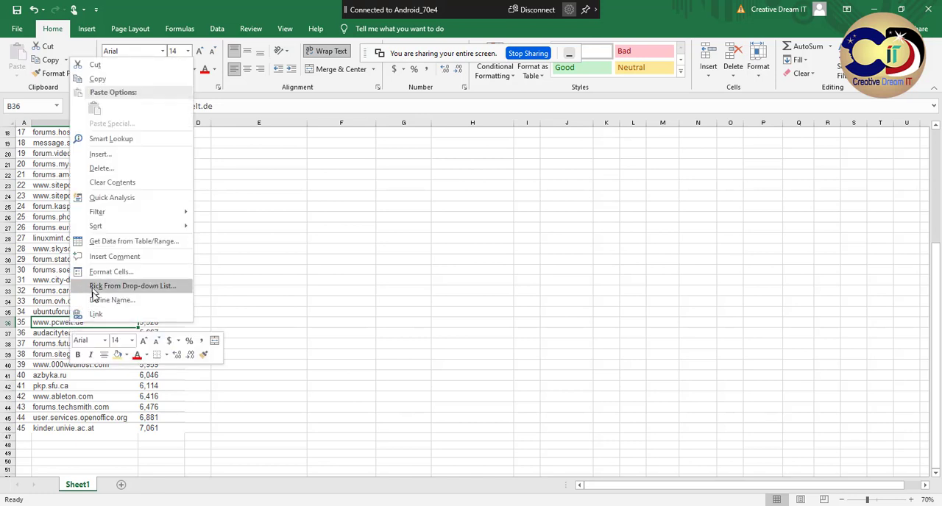
left_click(112, 75)
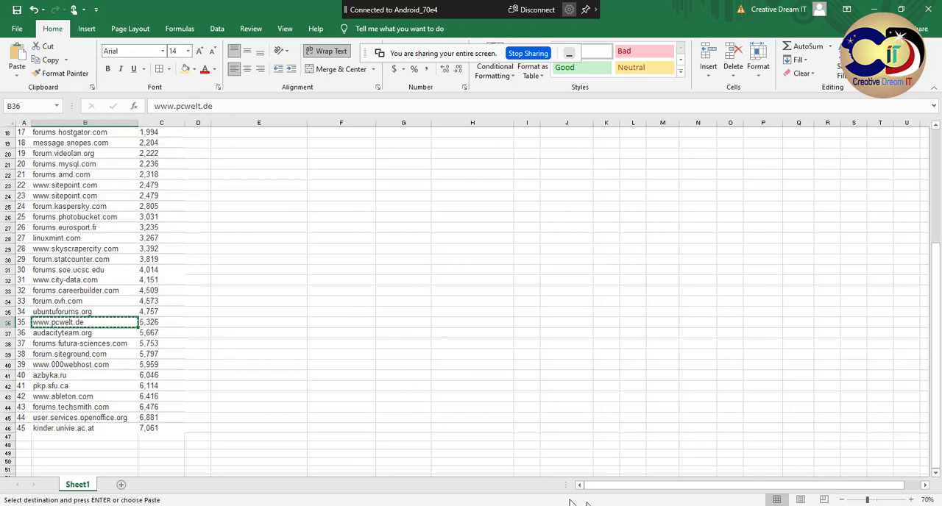
key("alt+Tab")
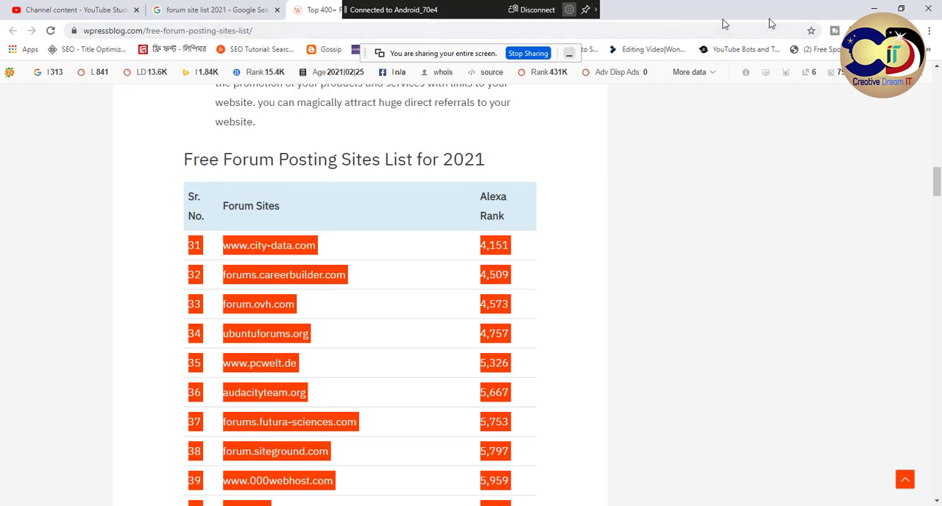
right_click(752, 18)
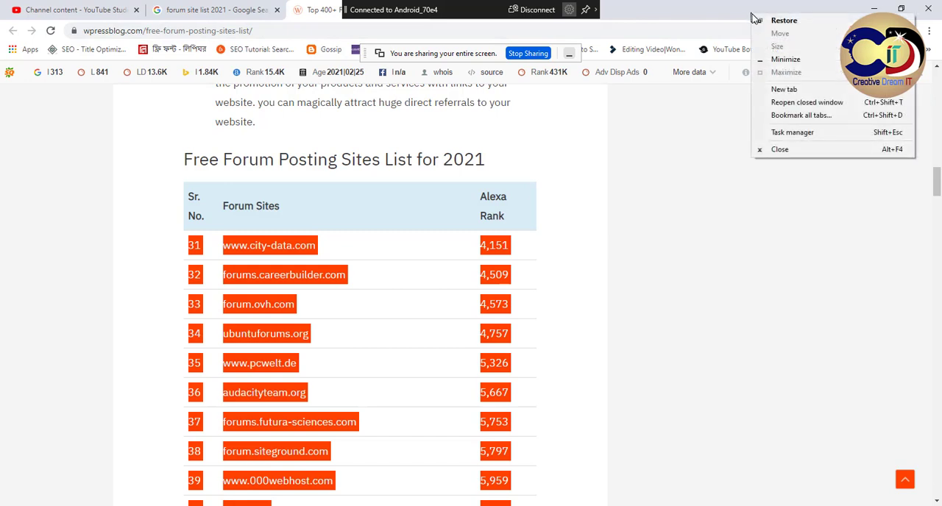
left_click(773, 90)
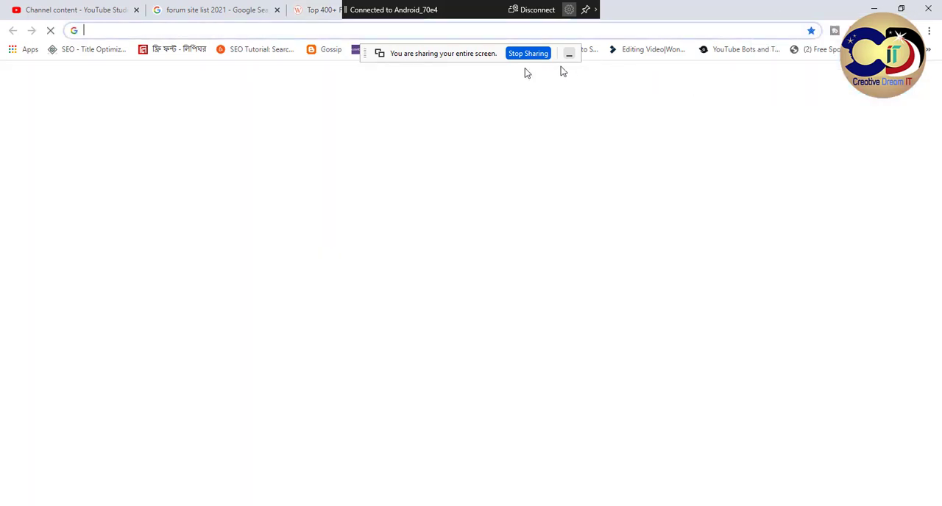
right_click(227, 27)
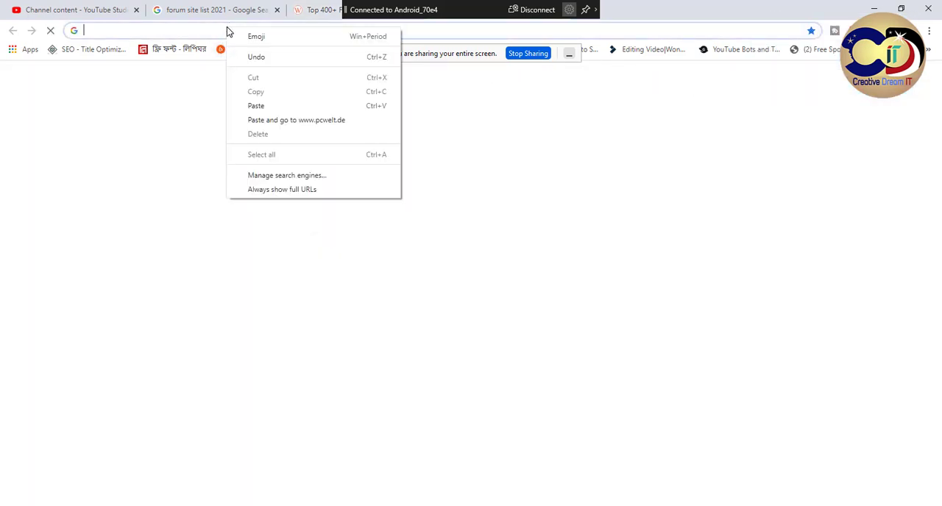
left_click(270, 119)
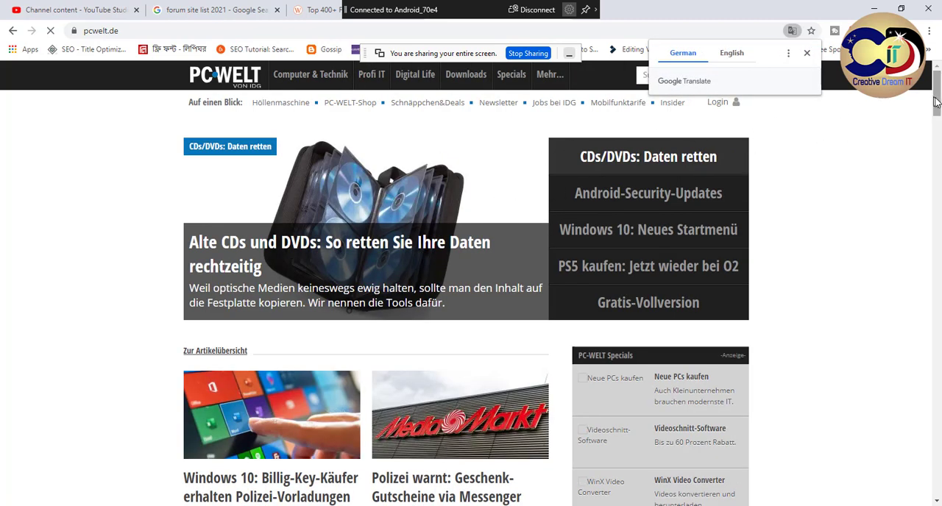
Look over the PC-WELT homepage, then return to the forum sites worksheet in Excel
mouse_move(936, 94)
left_mouse_down()
mouse_move(934, 371)
mouse_move(934, 77)
left_mouse_up()
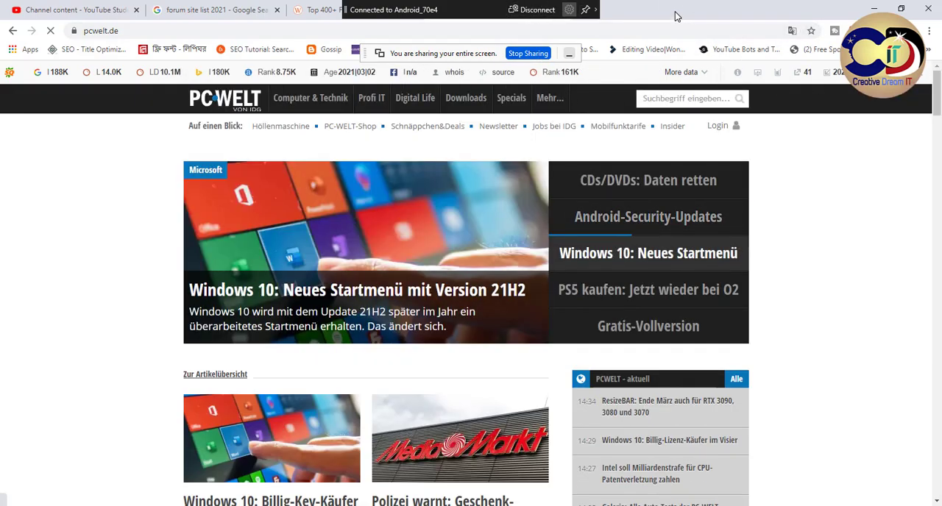
right_click(676, 15)
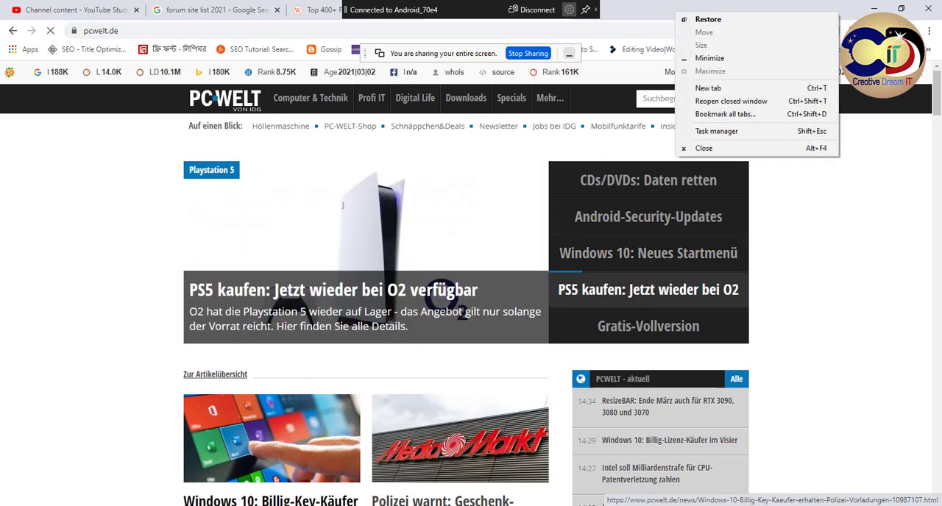
left_click(343, 505)
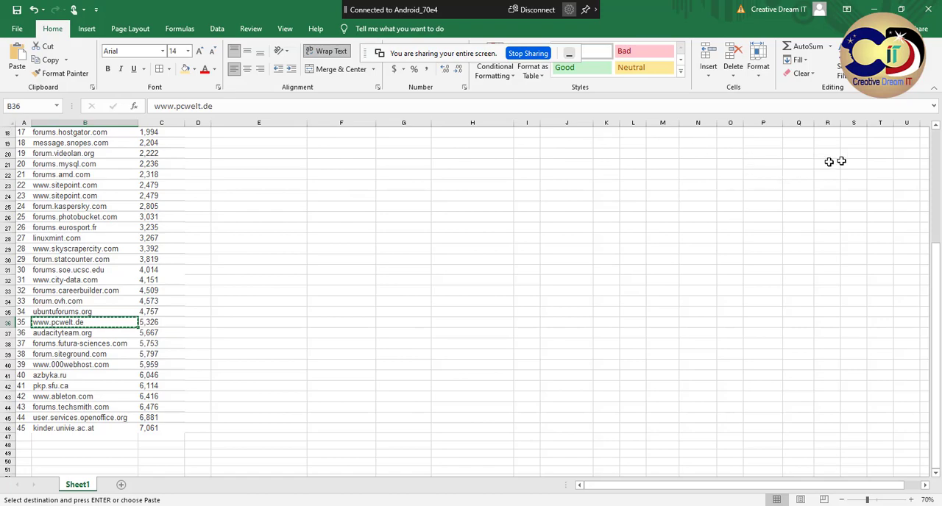
left_click(937, 126)
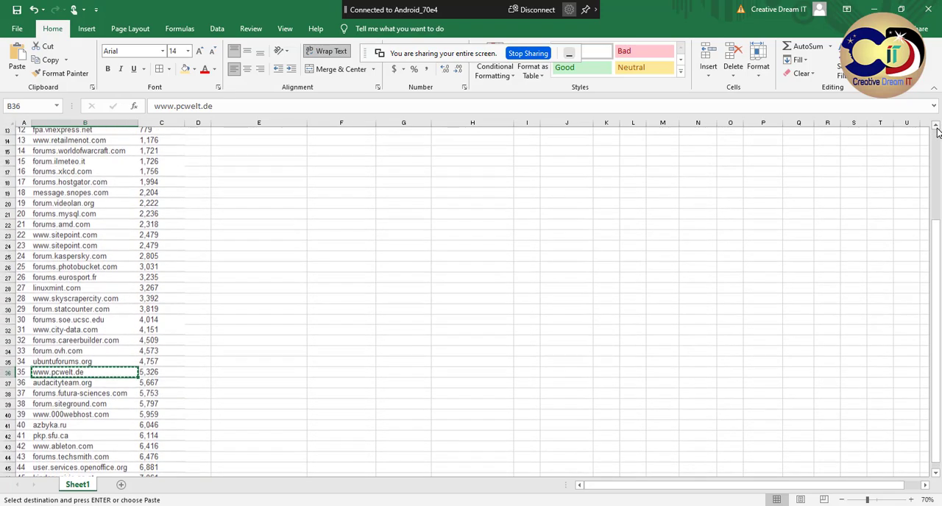
Copy the forum site forums.photobucket.com from cell B26 of the forum sites list
left_click(937, 127)
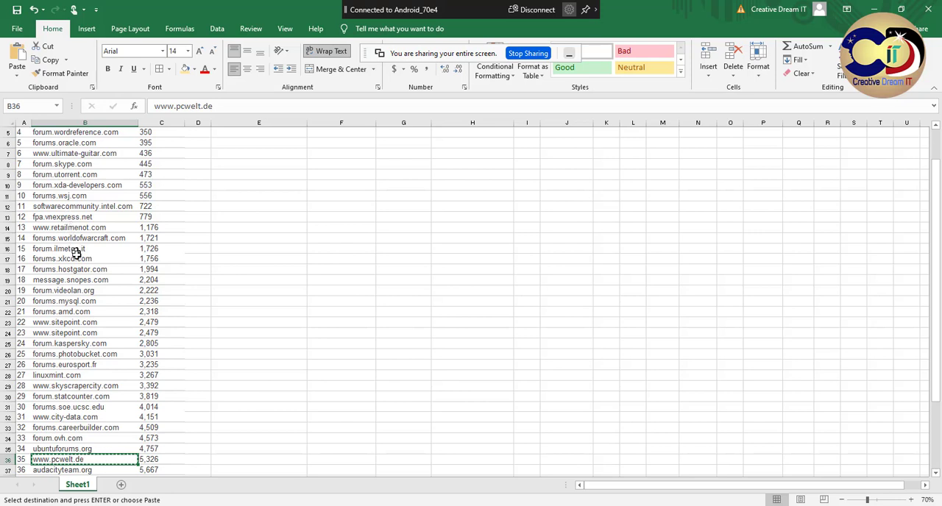
left_click(89, 355)
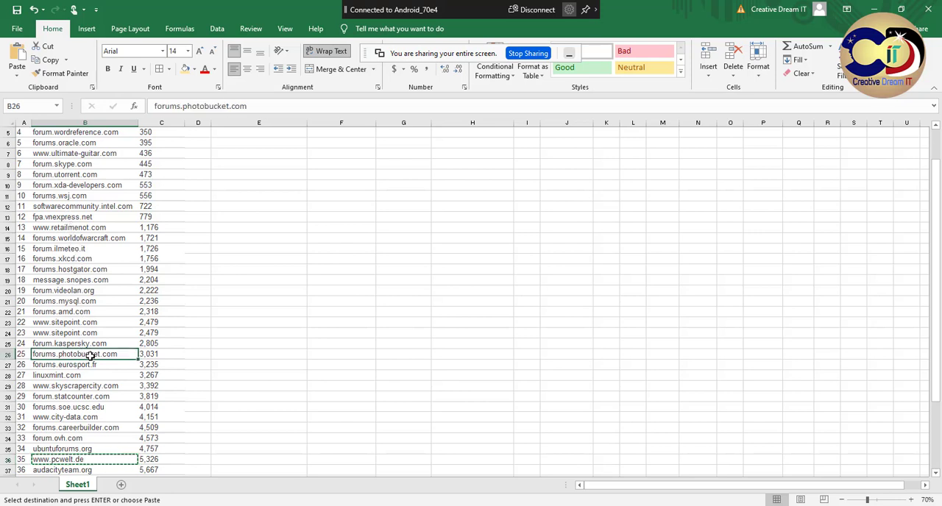
right_click(89, 356)
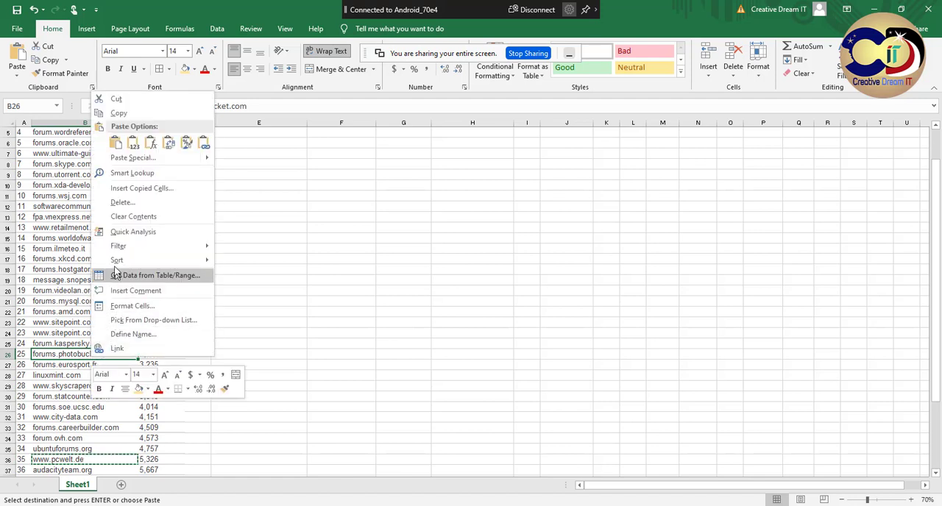
left_click(124, 116)
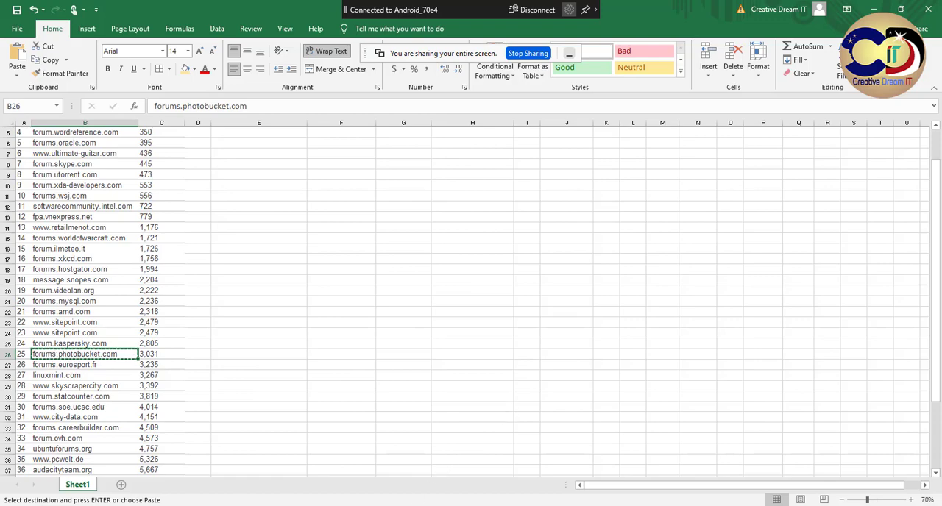
Switch to Chrome and open the copied forums.photobucket.com address in place of the PC-WELT page
left_click(640, 505)
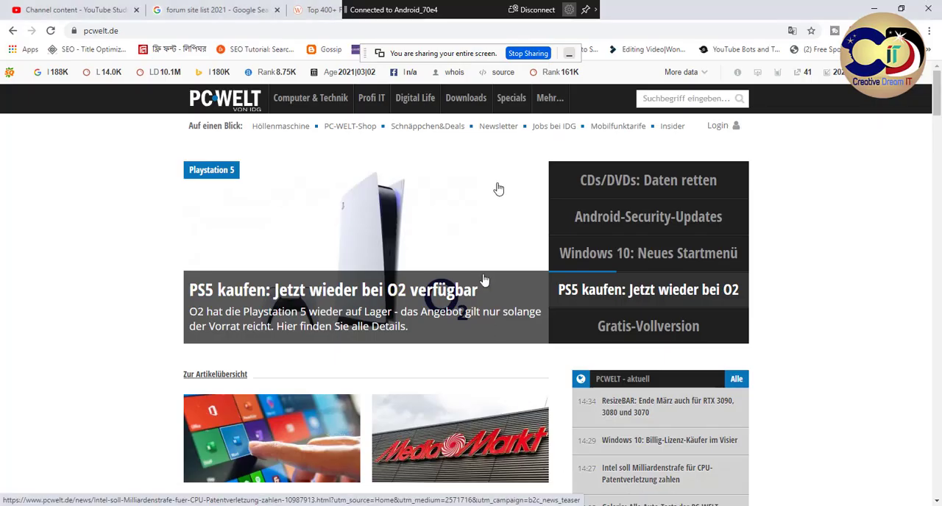
left_click(314, 31)
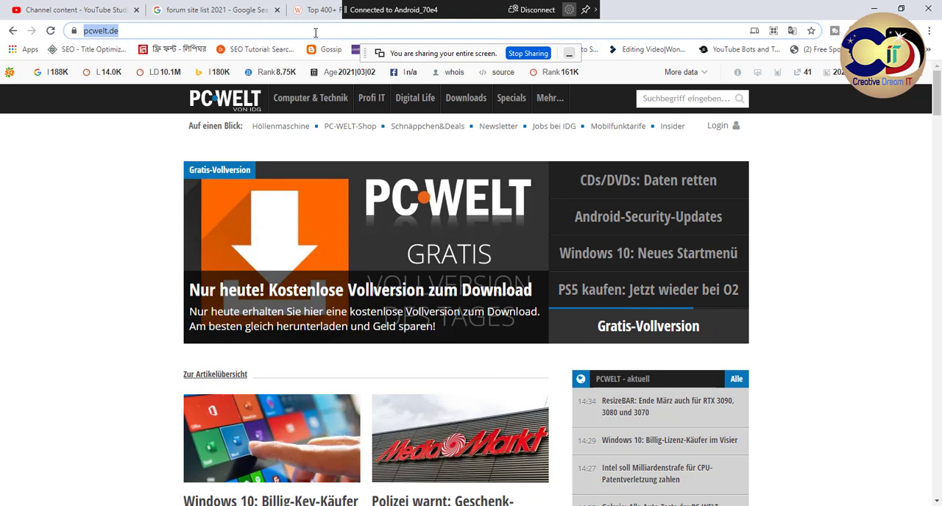
type("forums.photobucket.com")
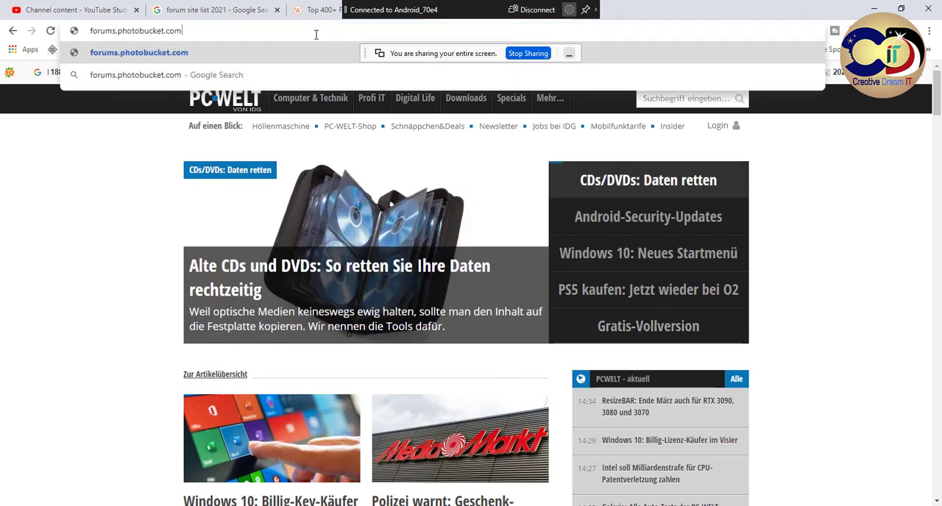
key("Return")
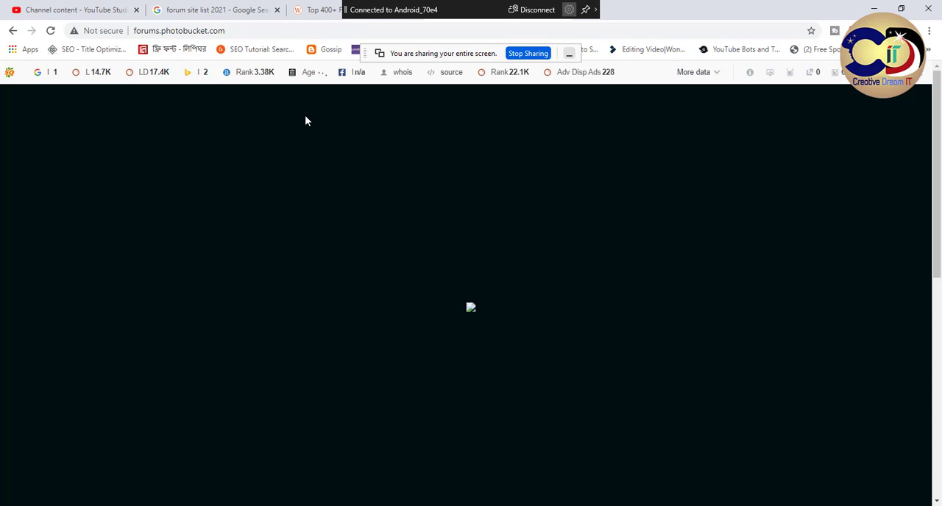
Try loading the copied forums.photobucket.com address again
left_click(260, 30)
key("ctrl+c")
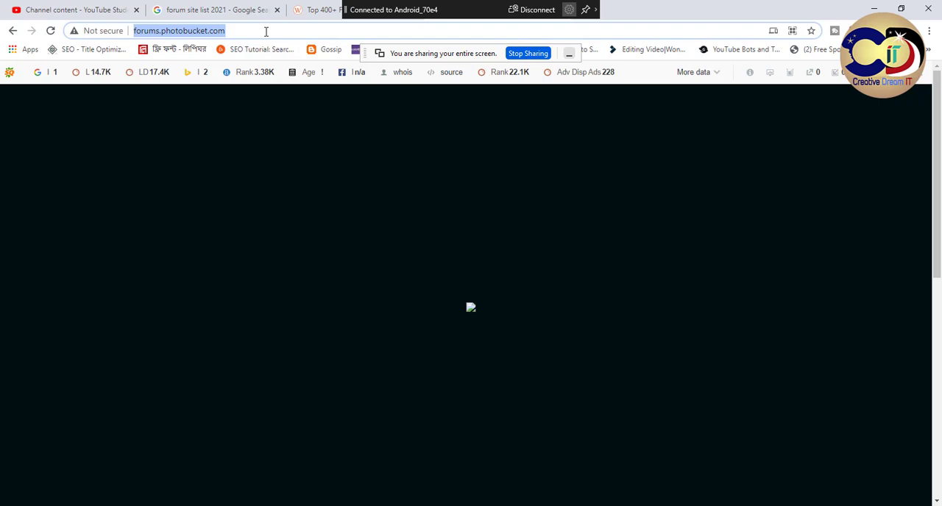
key("BackSpace")
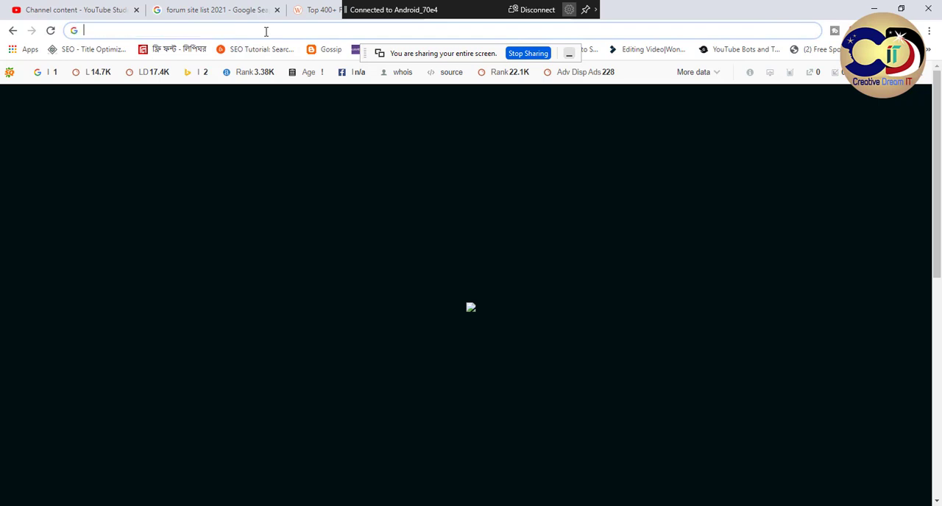
key("ctrl+v")
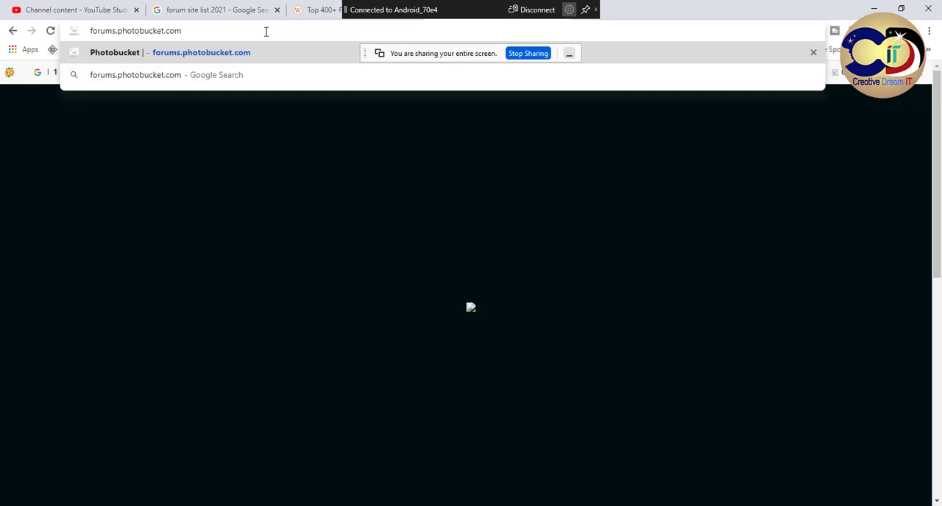
key("Return")
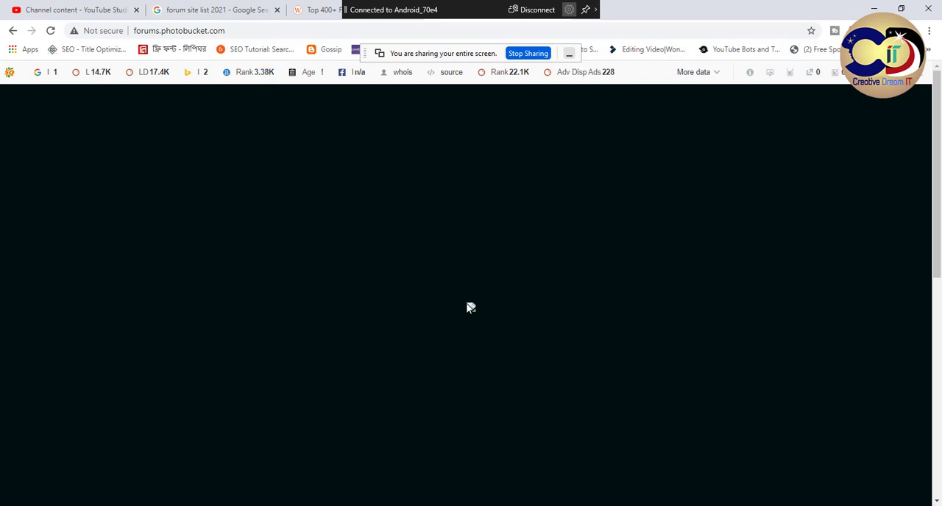
mouse_move(937, 165)
left_mouse_down()
mouse_move(937, 384)
mouse_move(939, 162)
left_mouse_up()
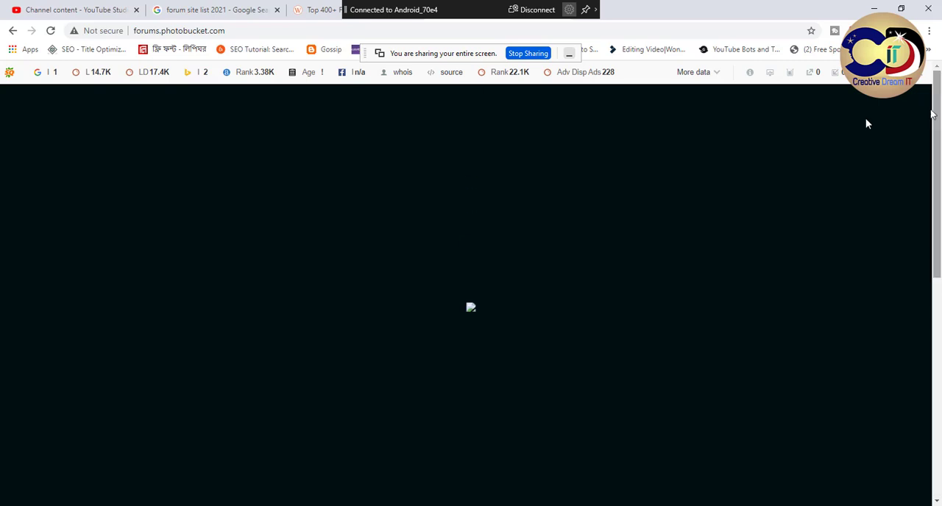
left_click(232, 31)
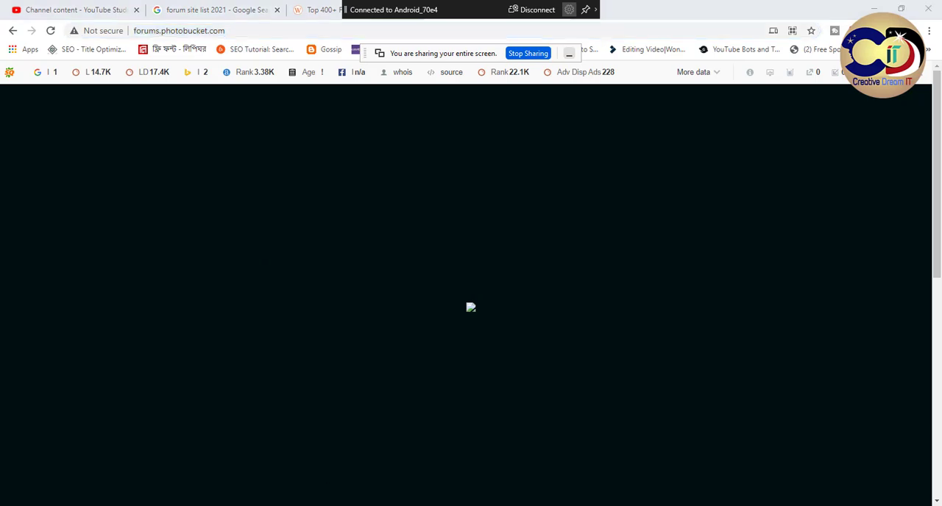
key("alt+Tab")
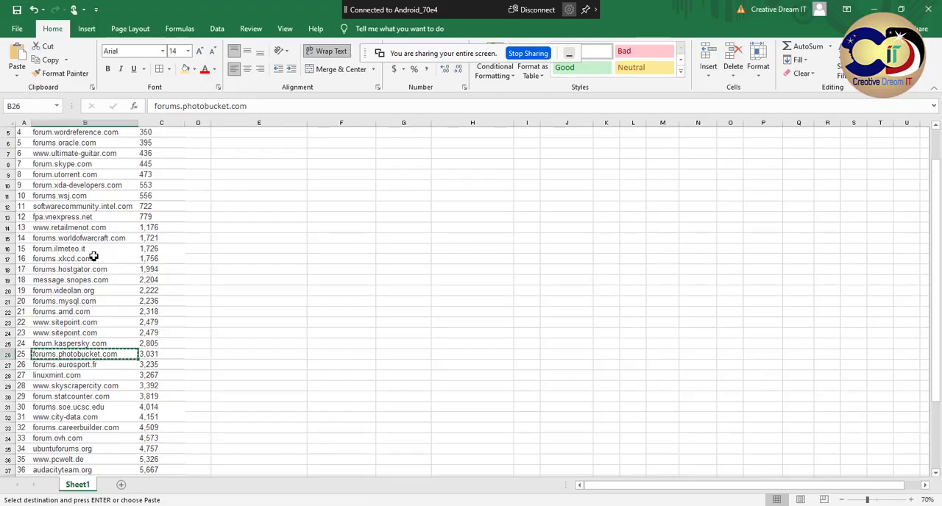
key("alt+Tab")
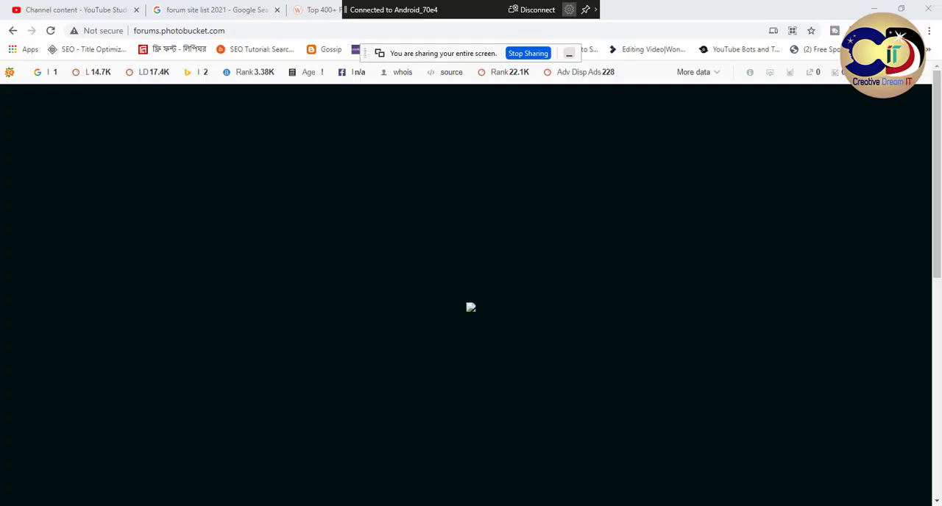
Change the existing Google search to "graphics design forum site list 2021" and run it
left_click(197, 10)
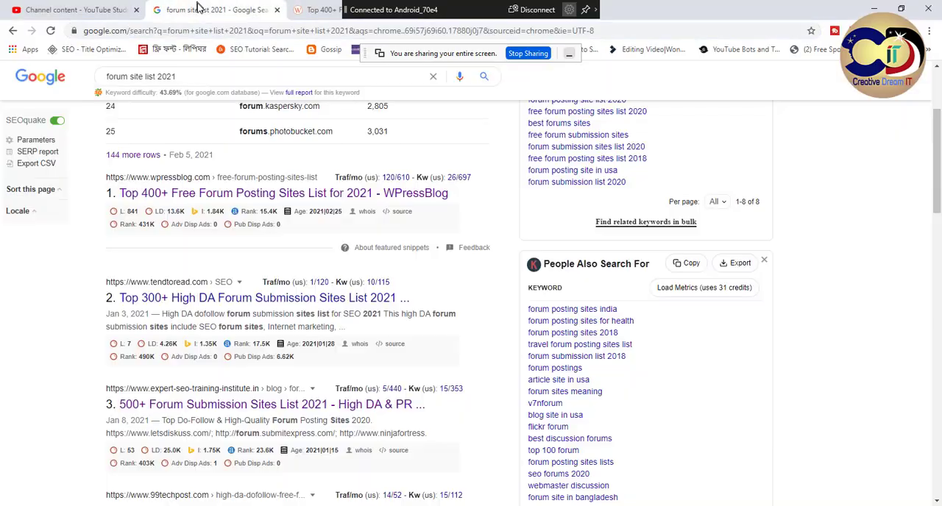
left_click(109, 75)
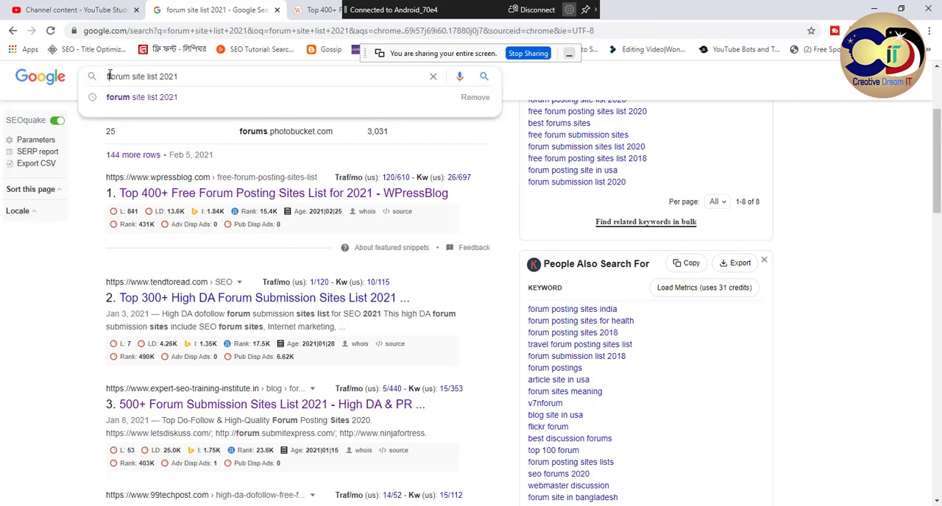
type("gr")
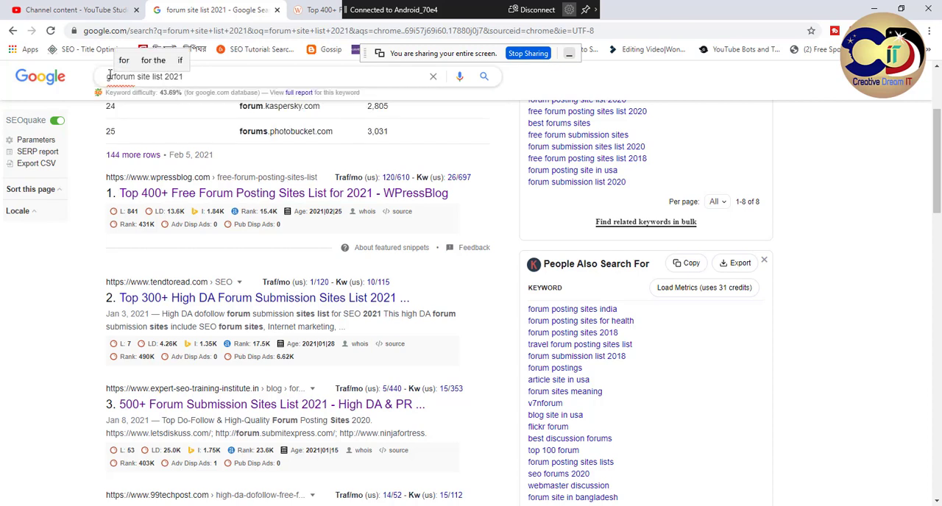
type("aphics de")
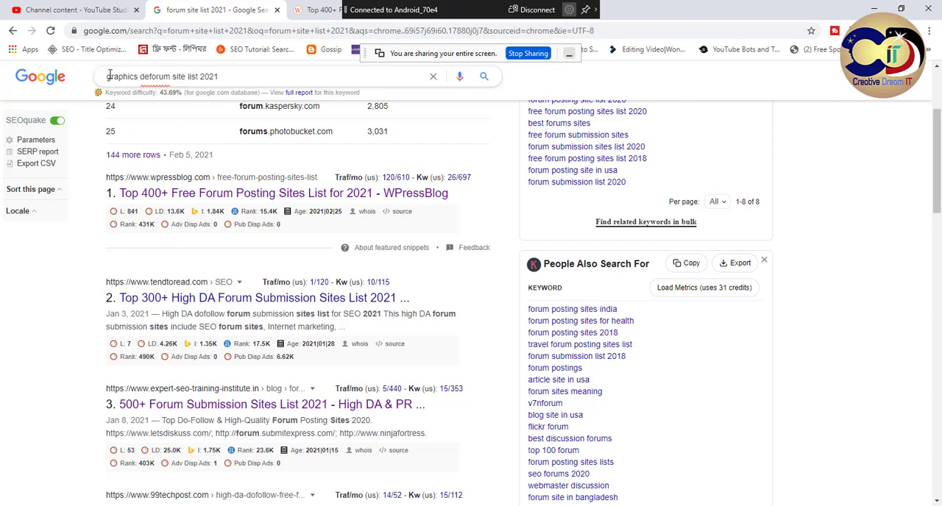
type("sign")
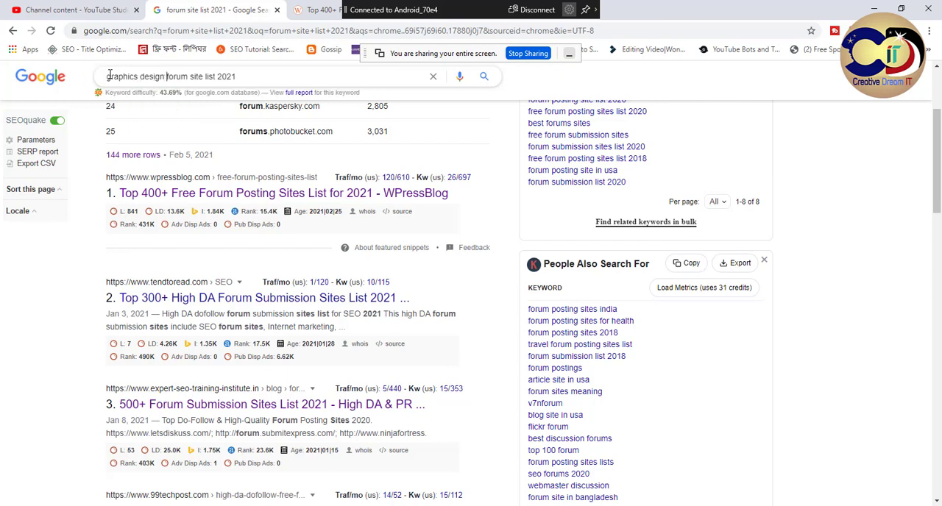
key("Return")
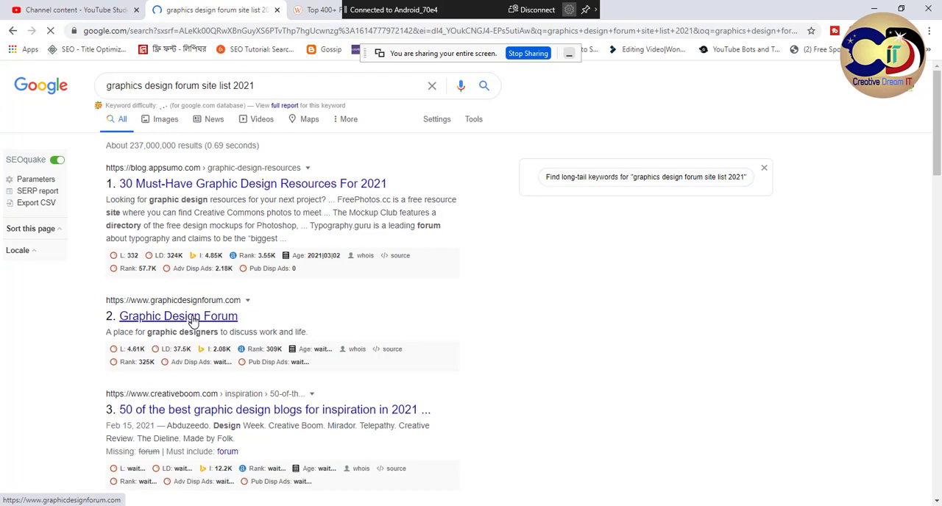
Open the Graphic Design Forum search result in a new tab and look over its categories and latest topics
right_click(193, 322)
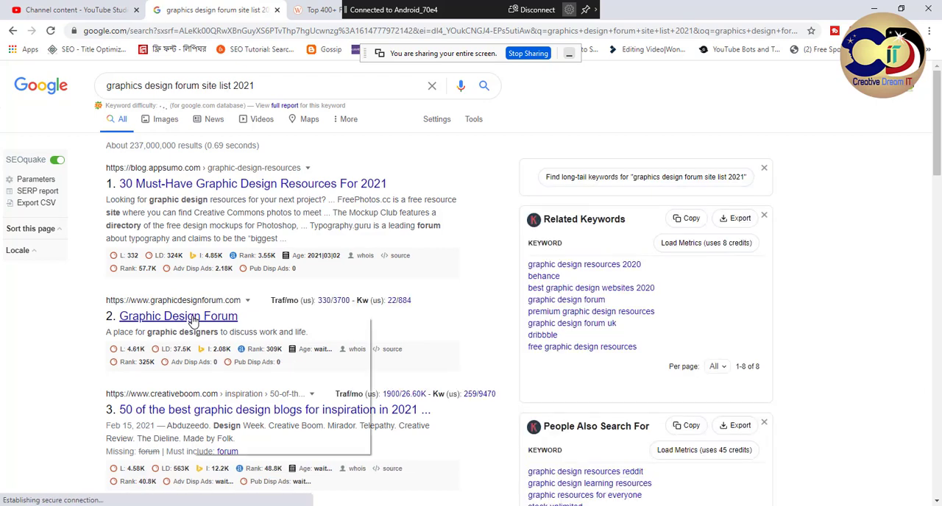
left_click(221, 325)
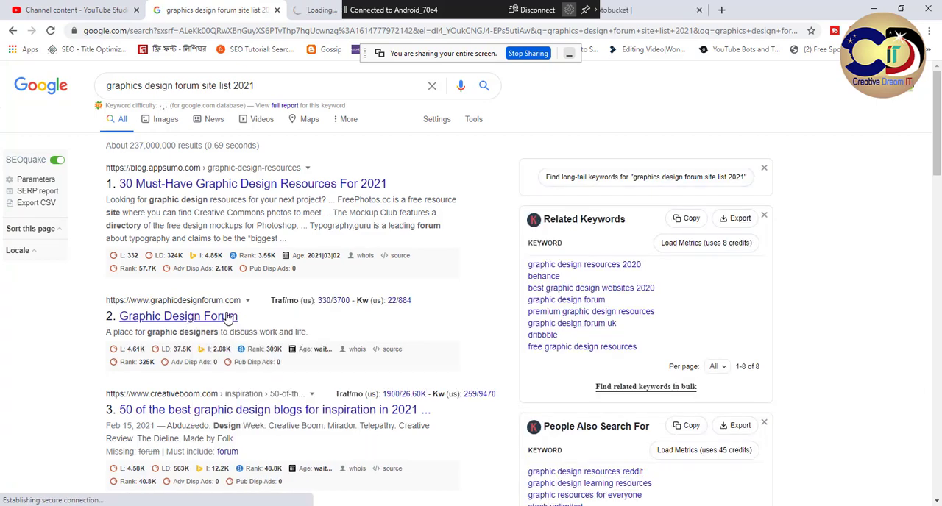
left_click(320, 10)
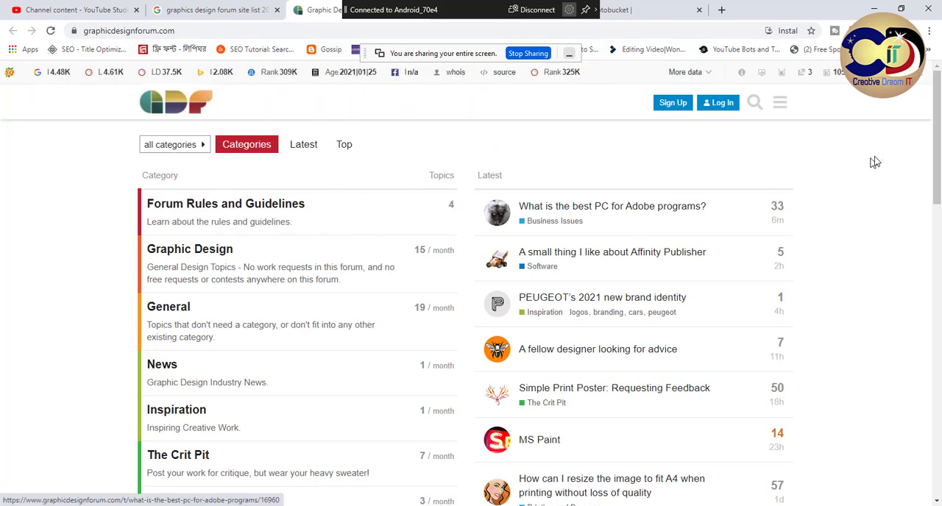
left_click_drag(931, 144, 898, 404)
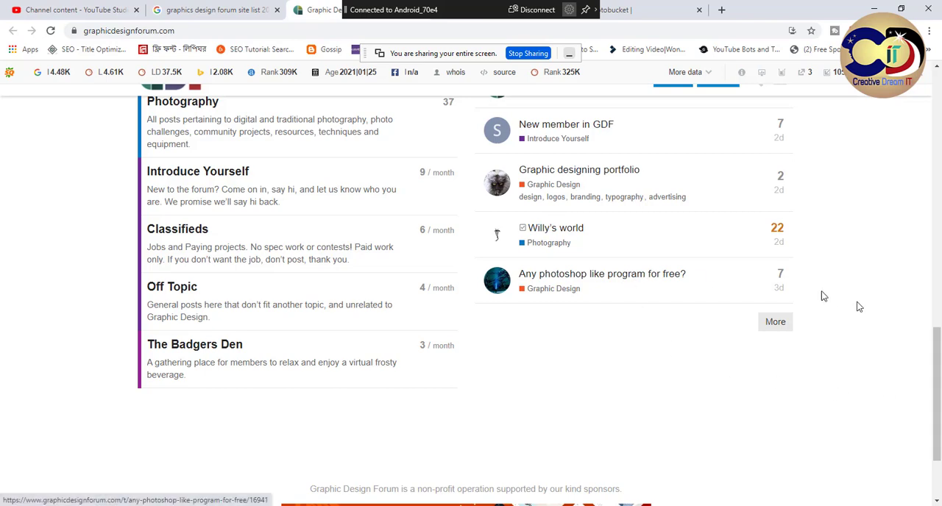
left_click_drag(931, 346, 928, 121)
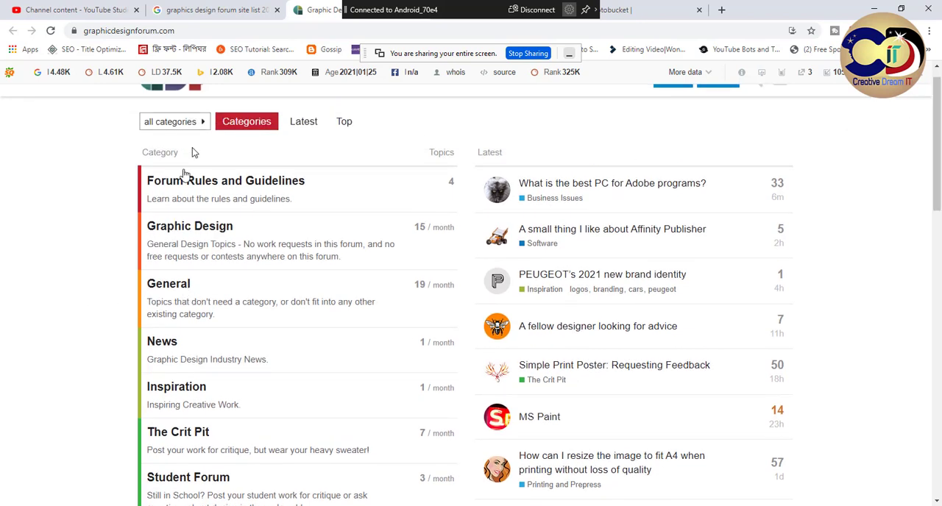
left_click(246, 122)
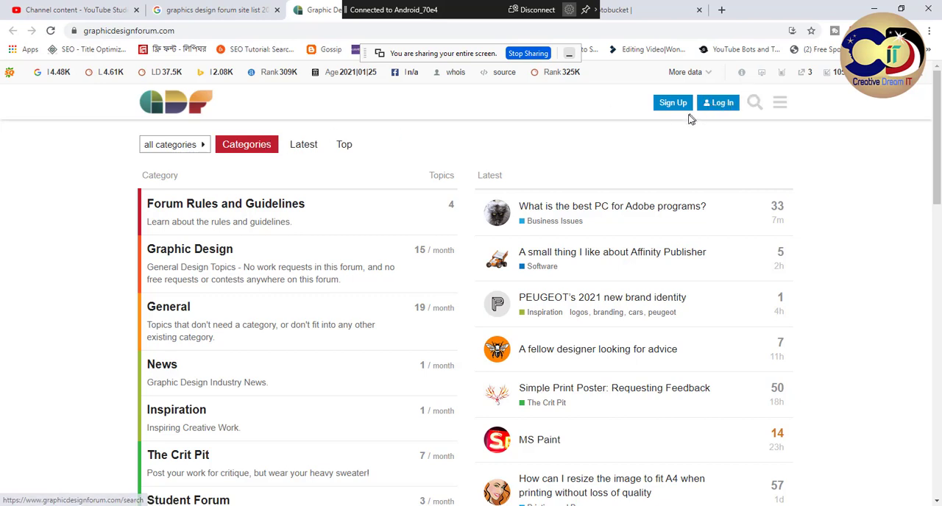
Search the Graphic Design Forum for "photo edit" and look through the matching topics
left_click(754, 102)
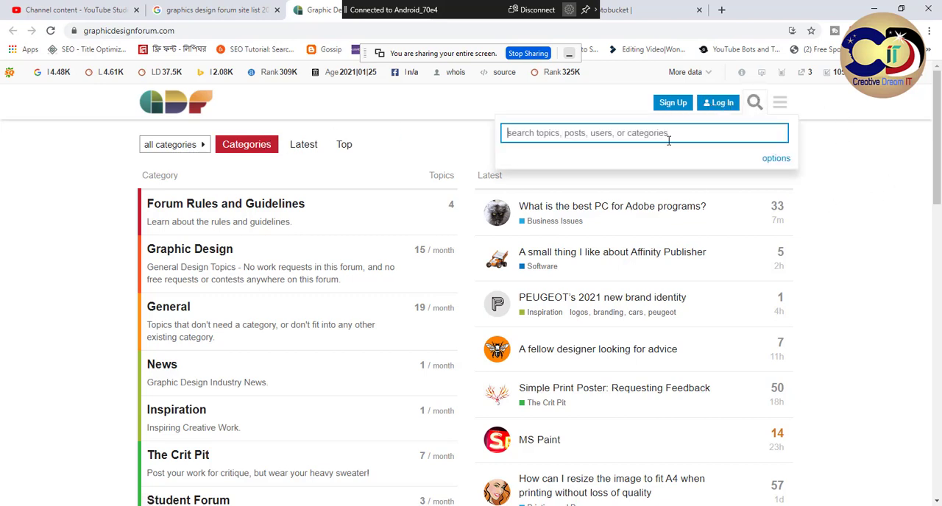
type("photo")
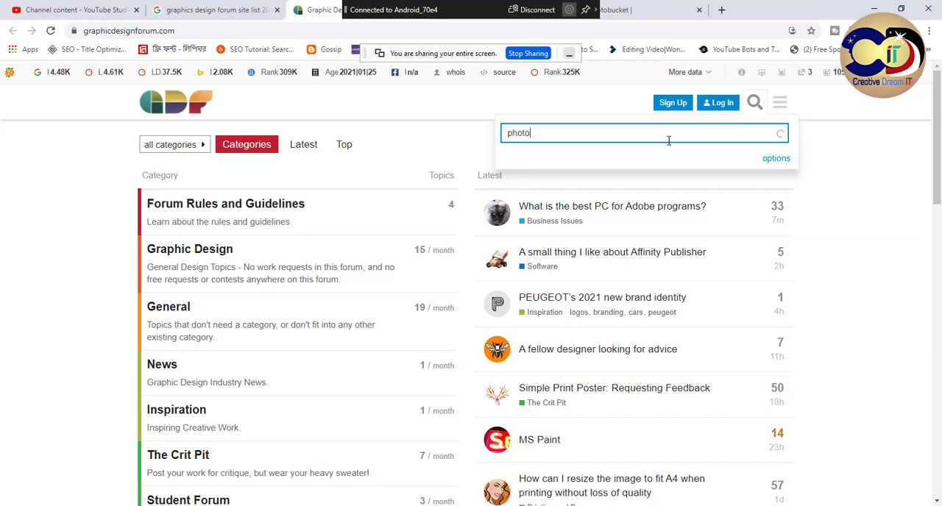
type(" edit")
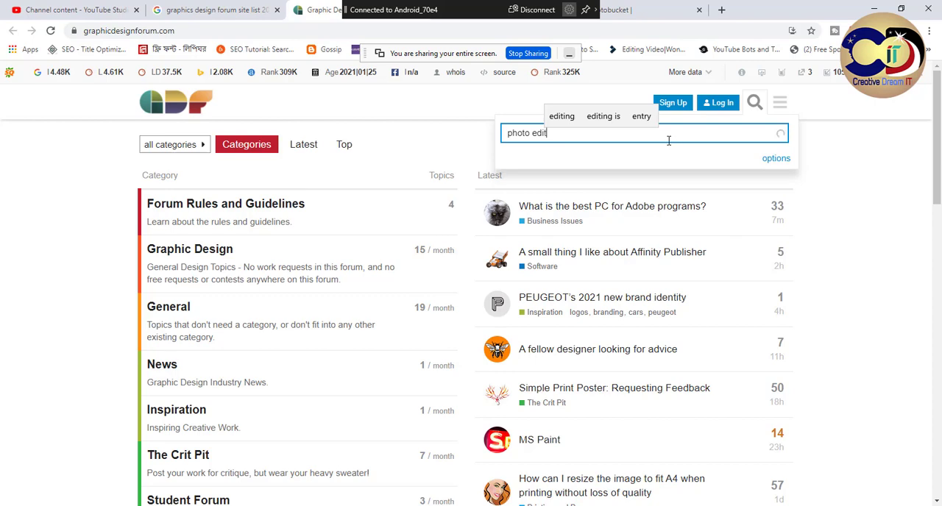
key("Return")
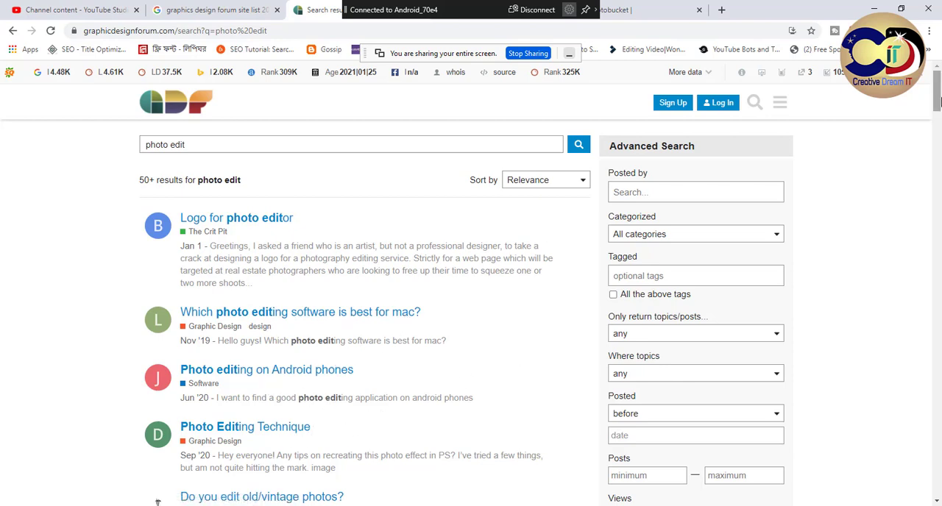
scroll(937, 119, "down", 3)
left_click_drag(938, 118, 938, 101)
left_click_drag(939, 110, 938, 82)
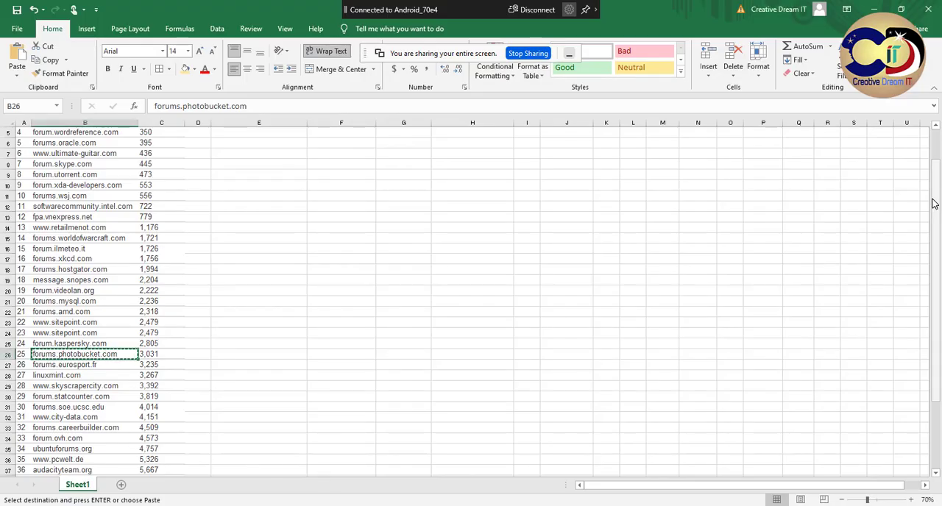
Switch back to Excel and look through the remaining rows of the forum sites list
left_click_drag(935, 204, 939, 380)
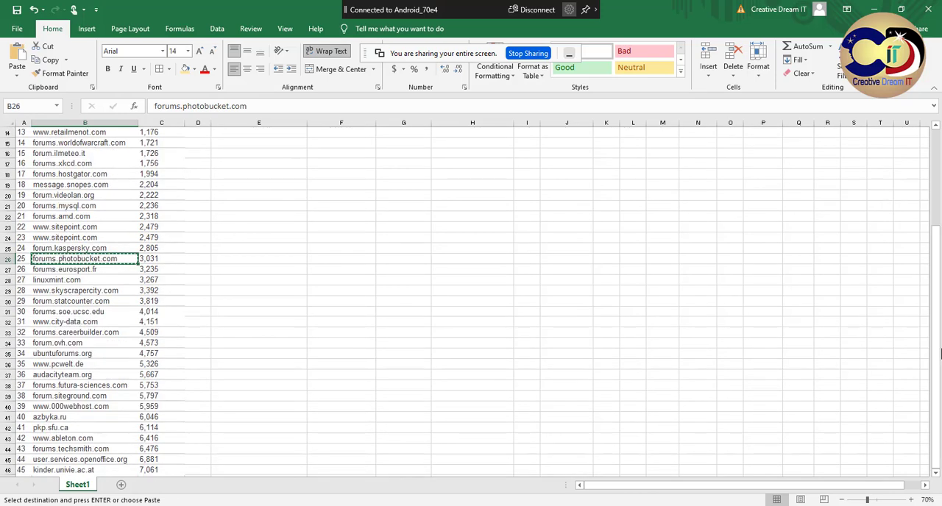
left_click_drag(936, 347, 933, 457)
left_click(203, 450)
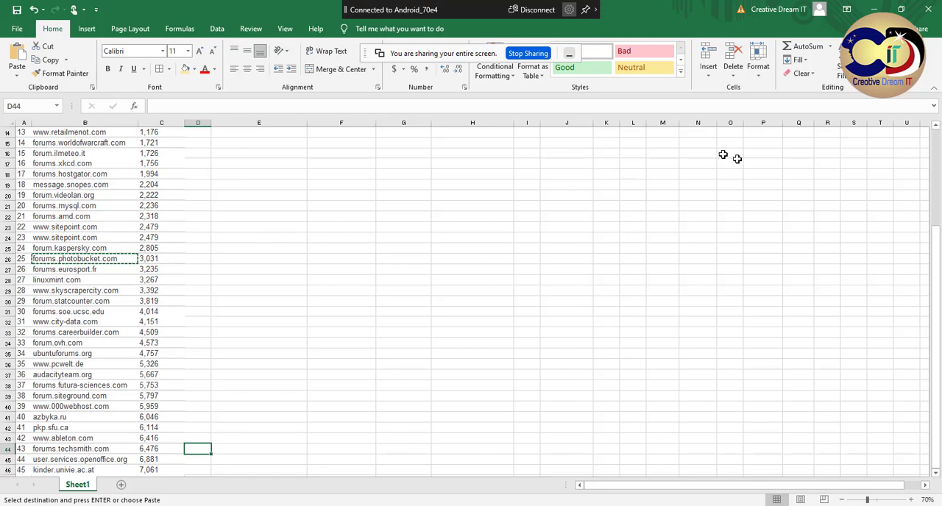
Paste the copied forums.photobucket.com entry into cell E5 and set its font colour to blue
left_click_drag(937, 295, 936, 272)
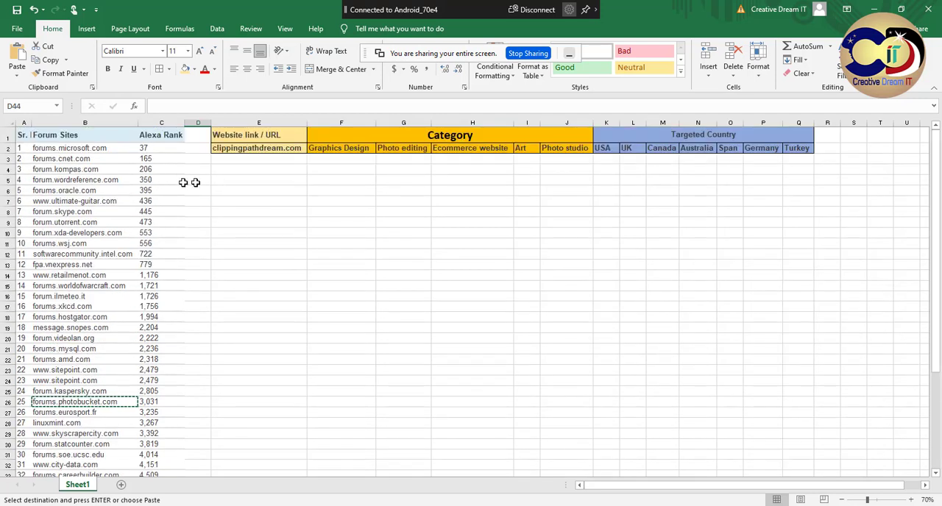
left_click(235, 181)
right_click(235, 181)
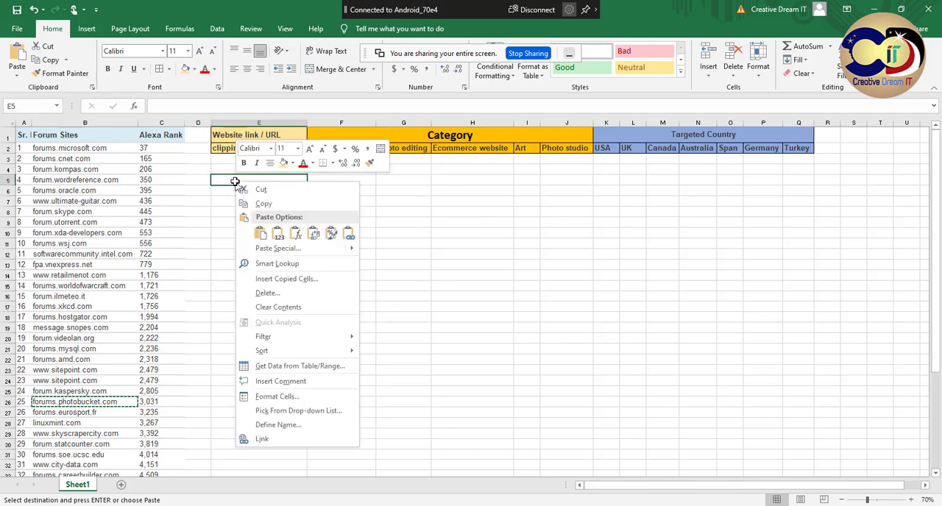
left_click(261, 232)
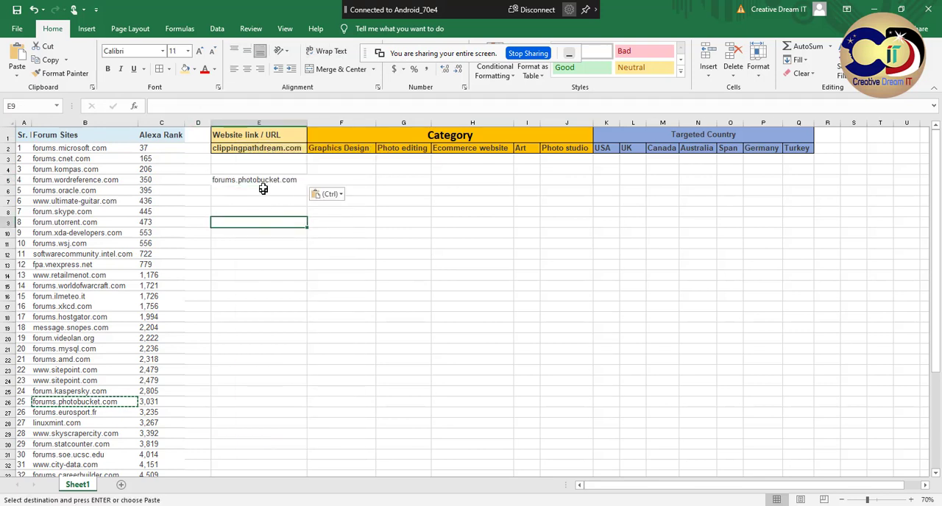
left_click(214, 68)
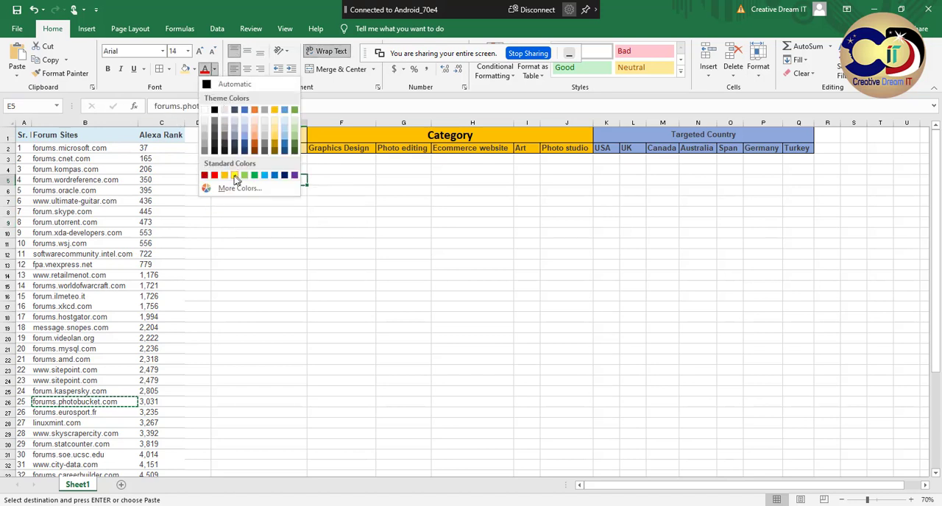
left_click(245, 110)
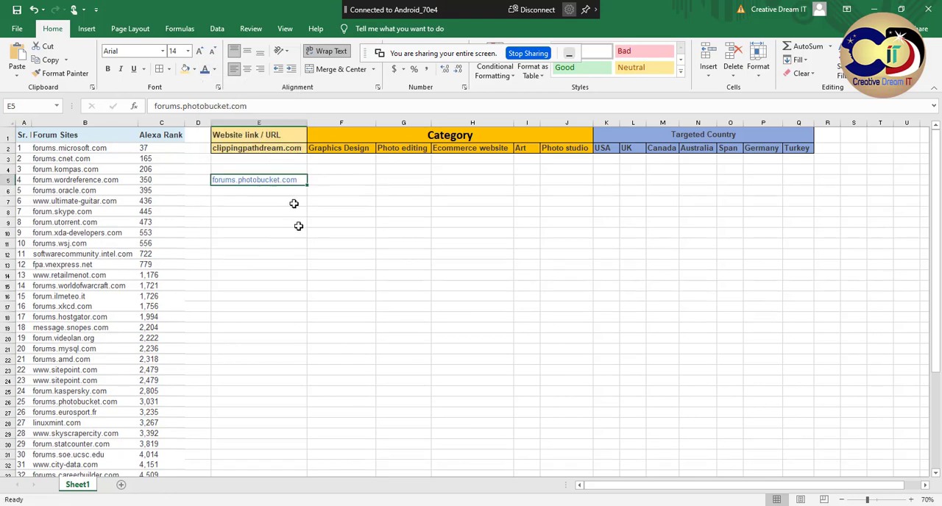
left_click(290, 243)
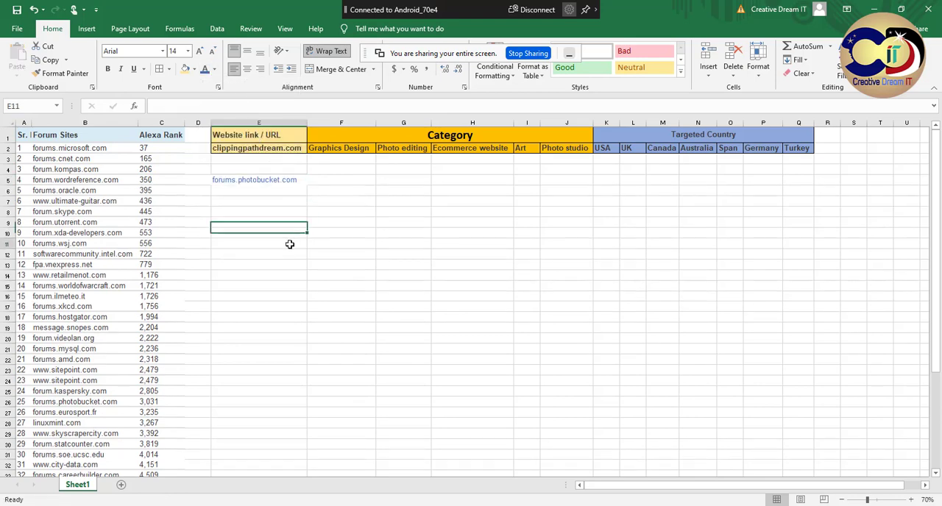
left_click(252, 190)
scroll(324, 180, "down", 3)
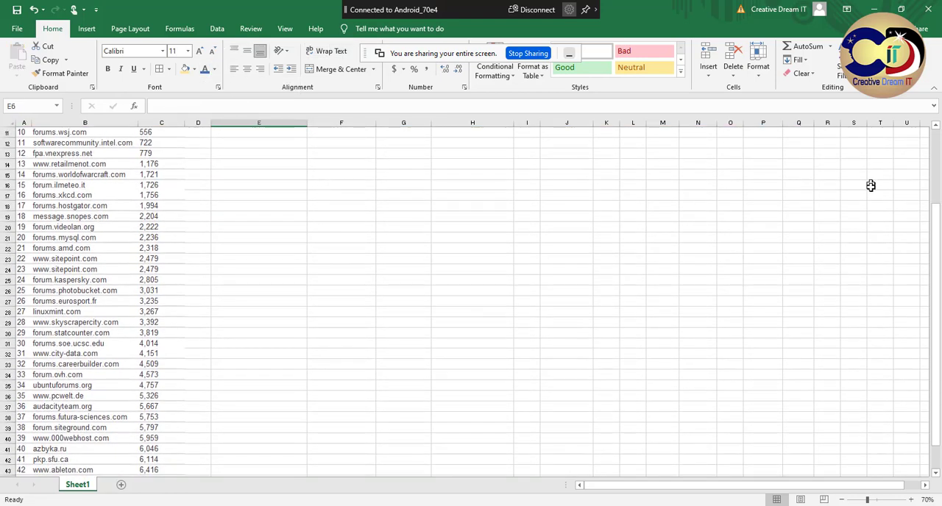
left_click(936, 128)
left_click(937, 128)
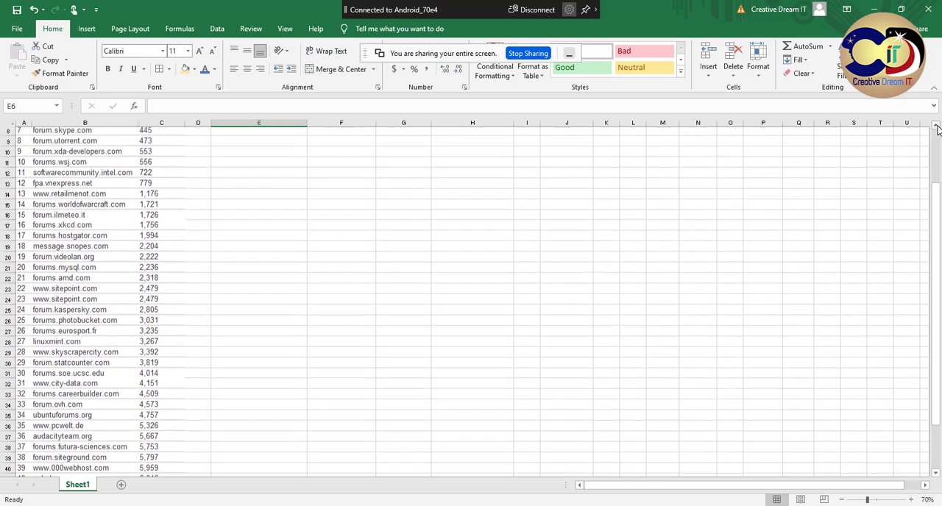
left_click(333, 181)
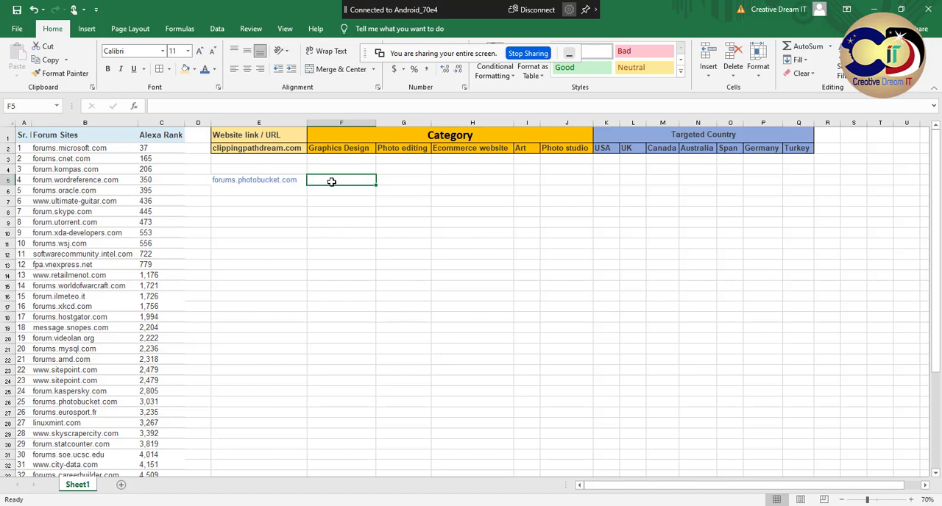
Enter the heading "Dofollow Forum site" in cell E4, above the pasted forum address
left_click(253, 170)
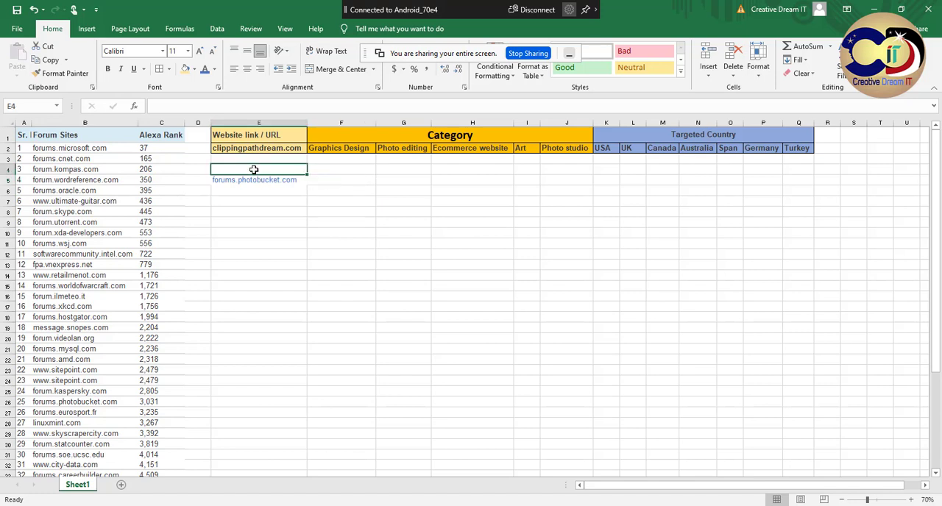
type("f")
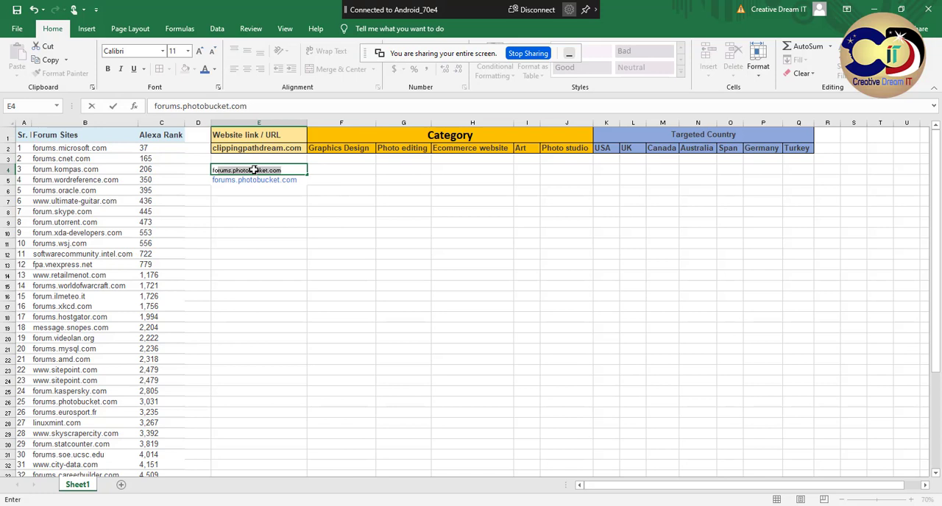
key("BackSpace")
key("BackSpace")
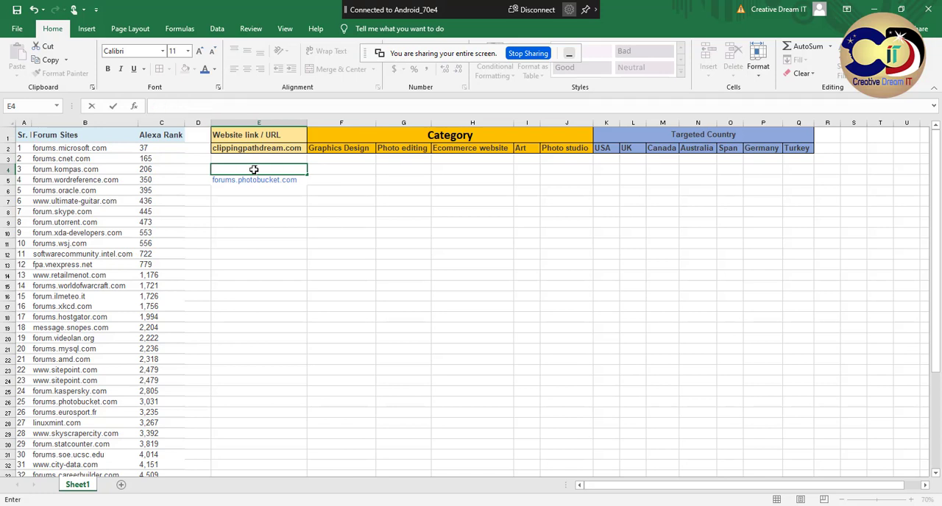
type("DofollowForum site")
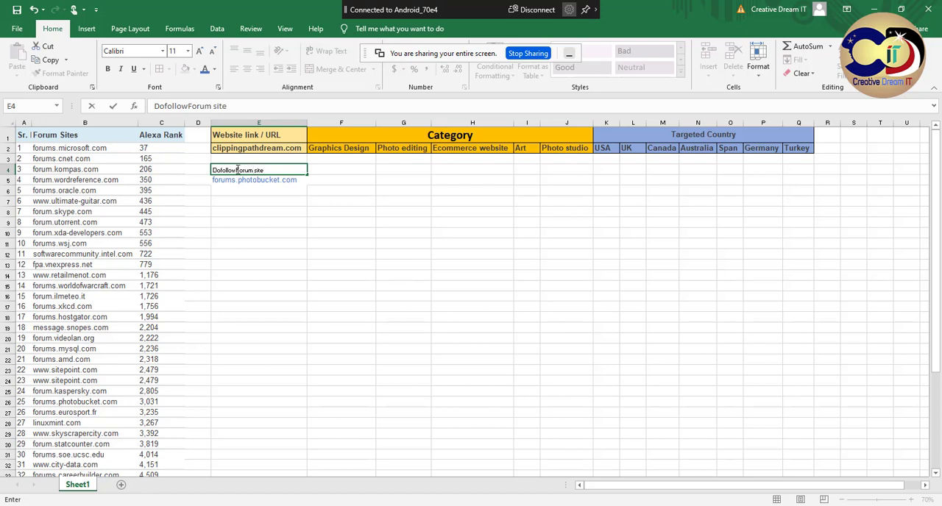
left_click(236, 169)
Enter the heading "Category" in cell F4 and "Graphics design" beneath it in F5
left_click(336, 171)
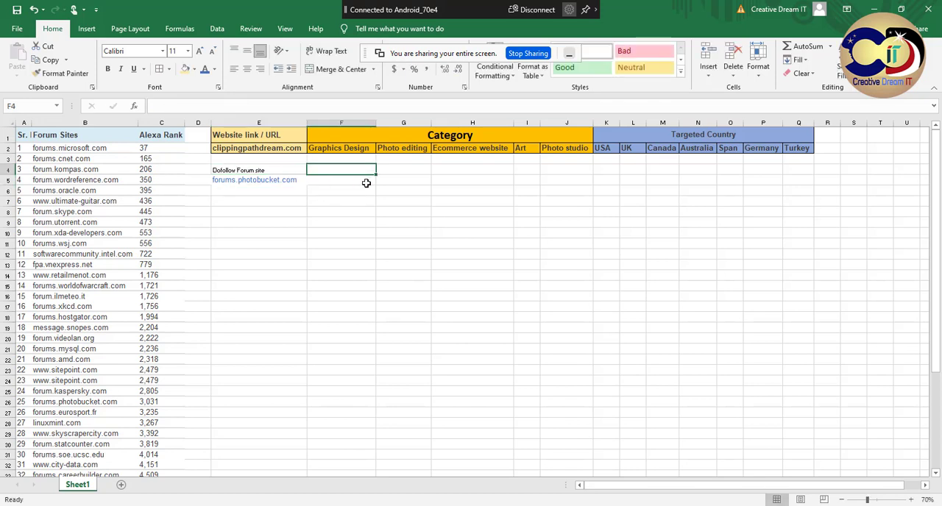
type("Cata")
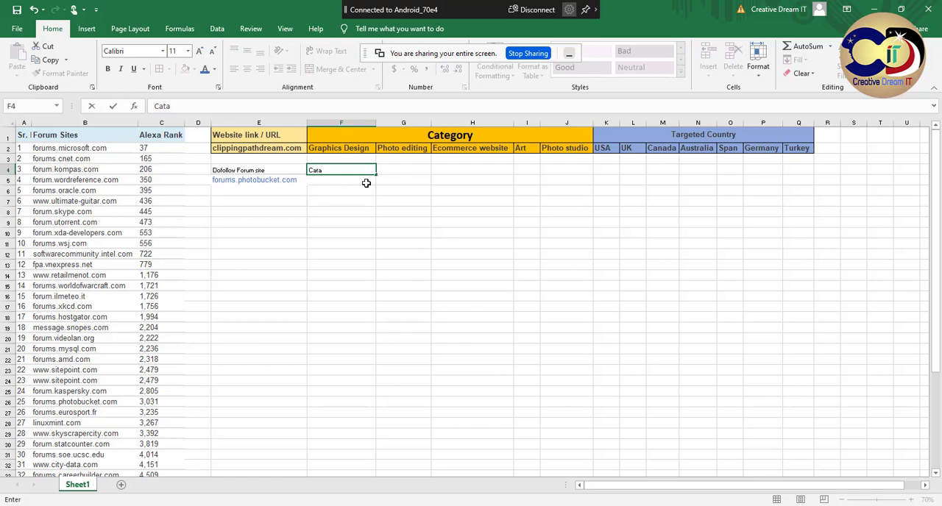
key("BackSpace")
type("egory")
key("Return")
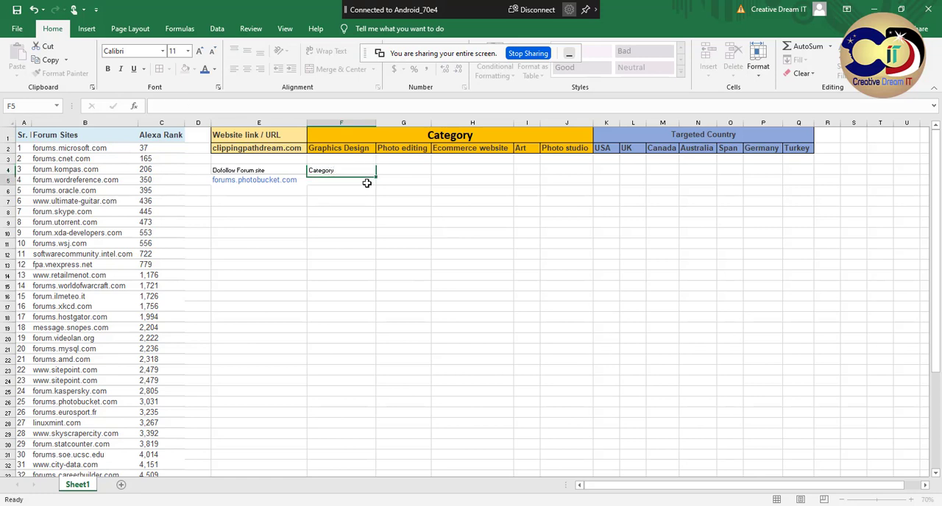
type("Graphic")
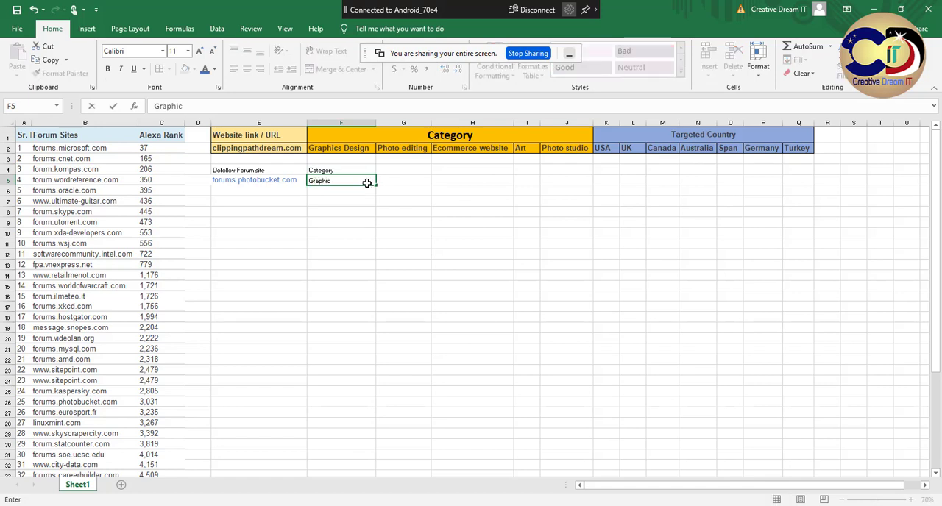
type("s design")
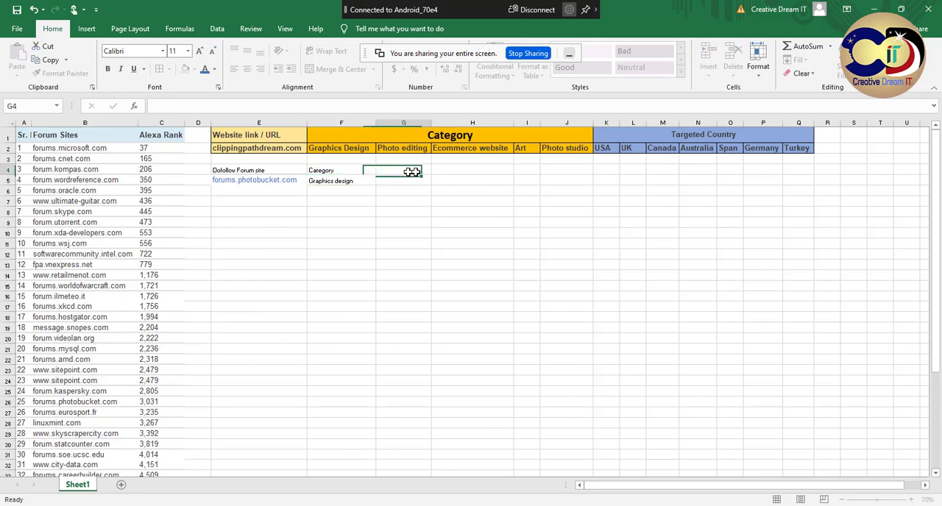
Enter the heading "SignUp/Registration" in cell G4
left_click(414, 171)
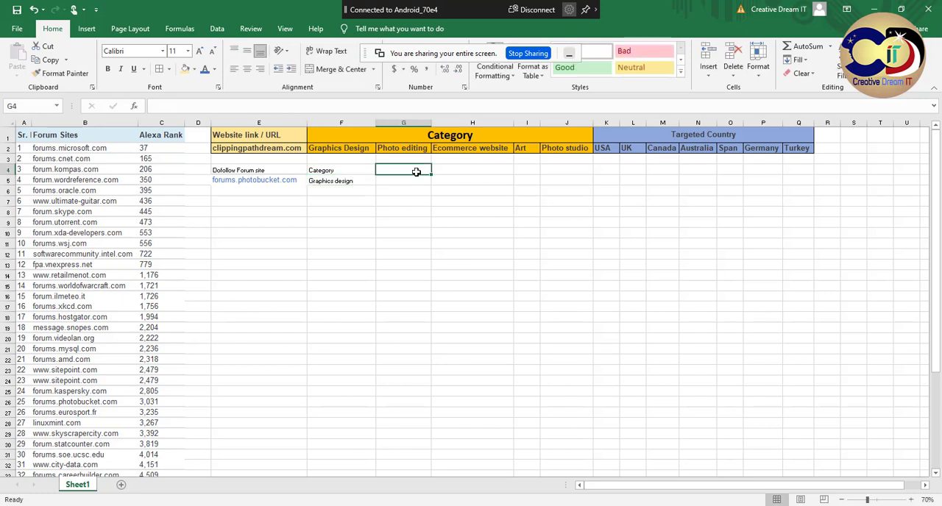
type("Si")
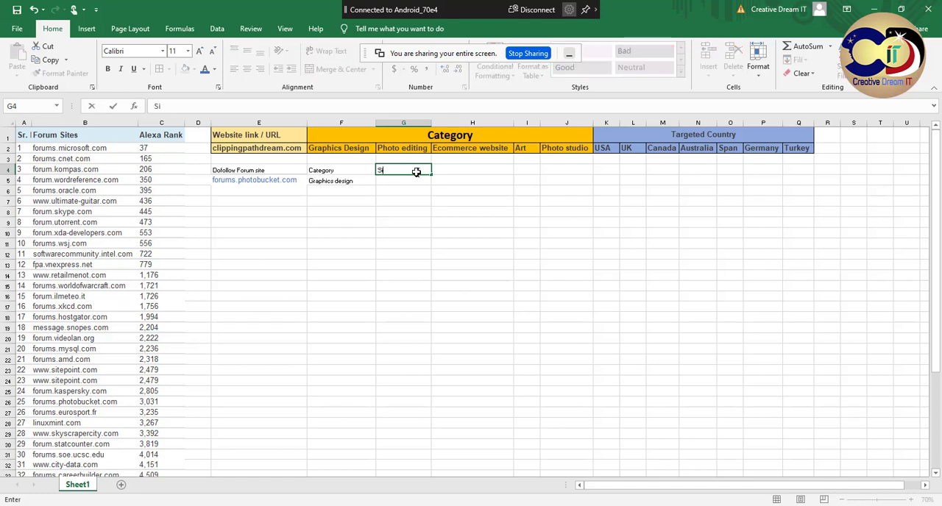
type("gnUp/Re")
key("BackSpace")
type("gistration")
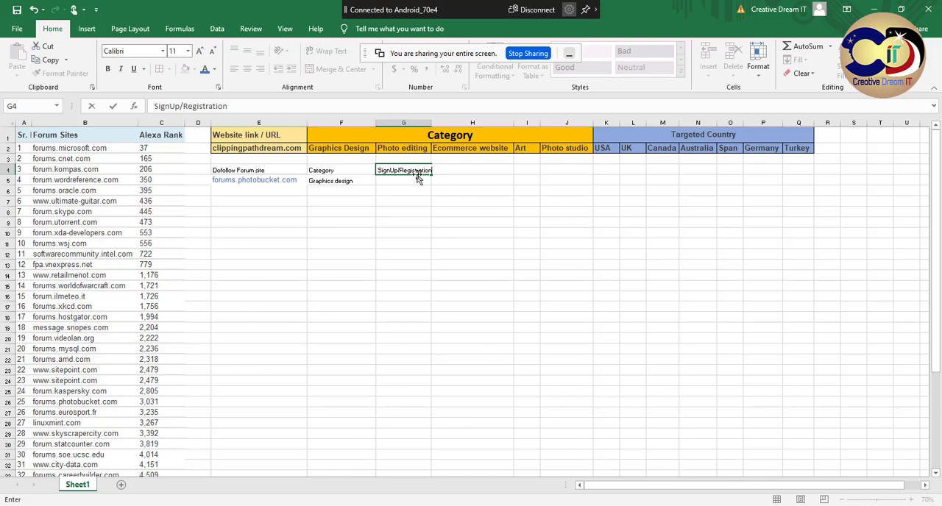
key("Return")
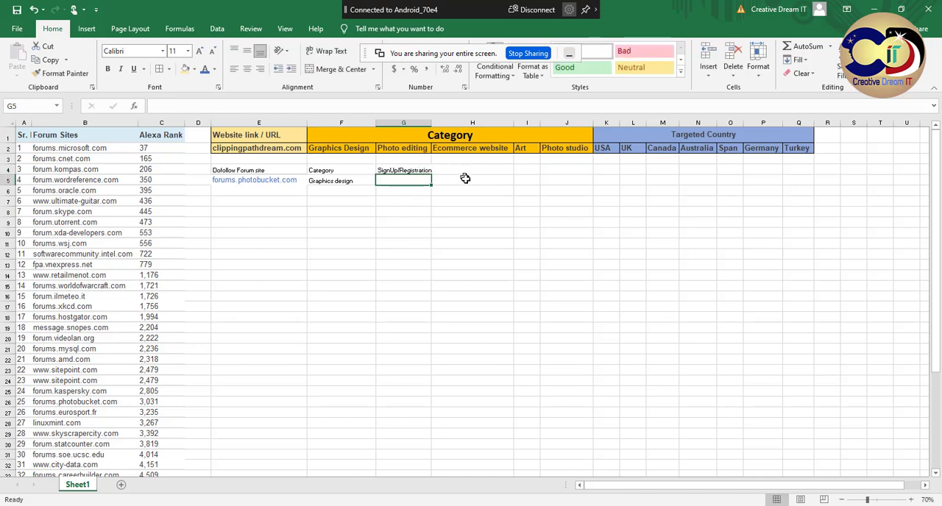
Add the headings "User ID", "Email" and "Password" in cells H4, I4 and J4
left_click(474, 170)
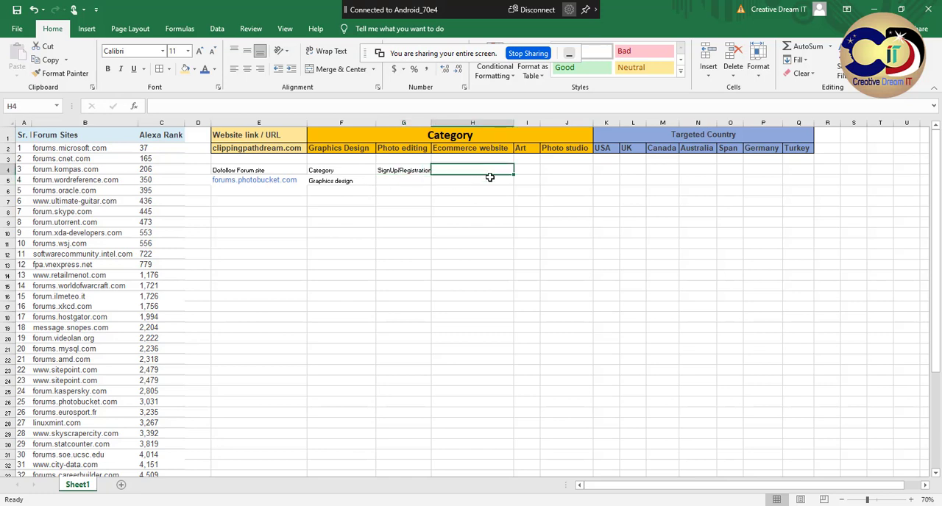
type("User")
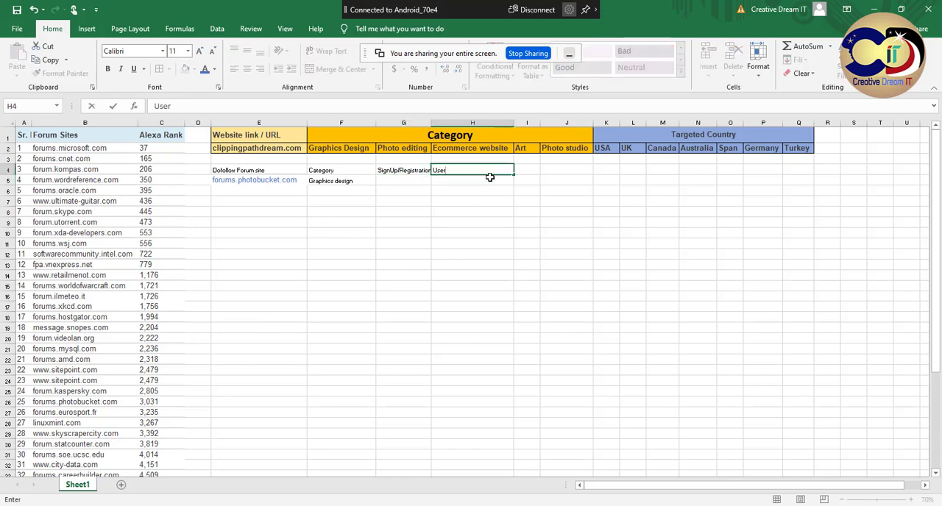
type(" ID")
key("Tab")
type("Emai")
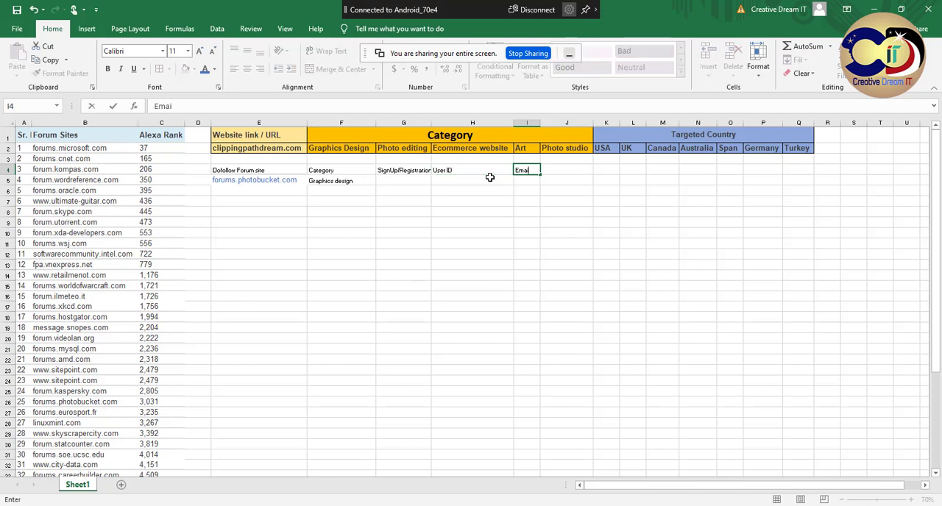
key("Tab")
type("P")
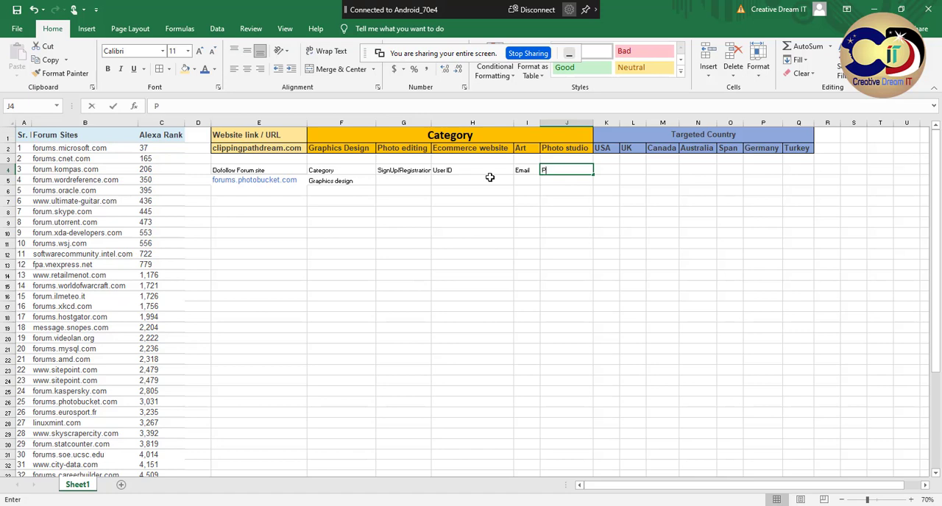
type("asswor")
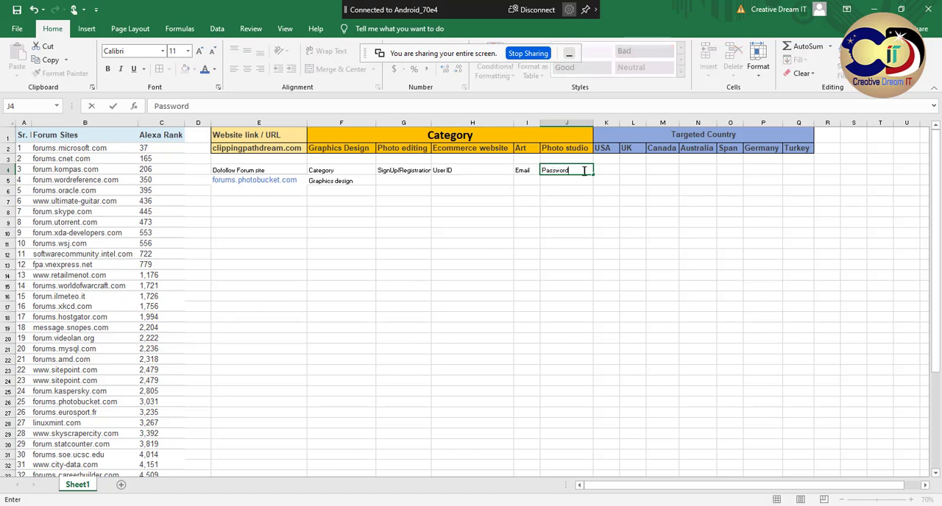
type("d")
Enter the heading "Active" in cell K4, beside the Password heading
left_click(616, 170)
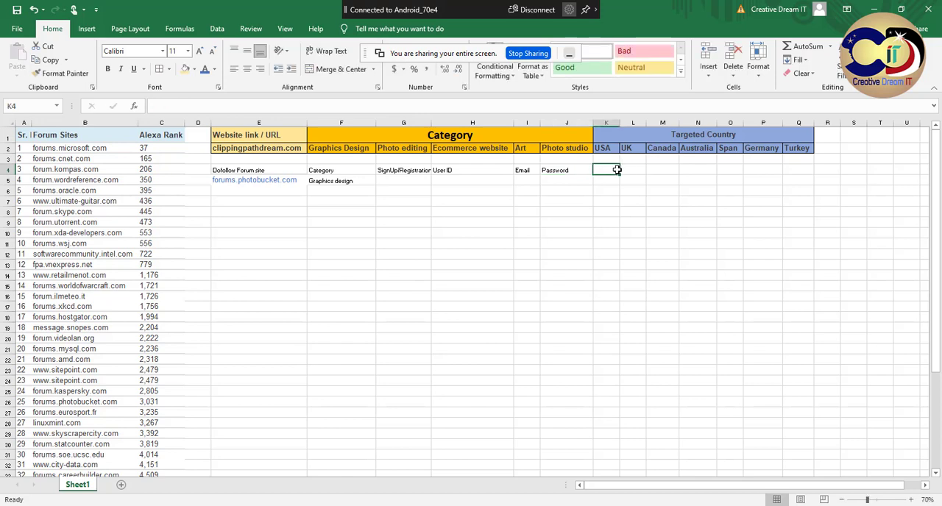
type("SA")
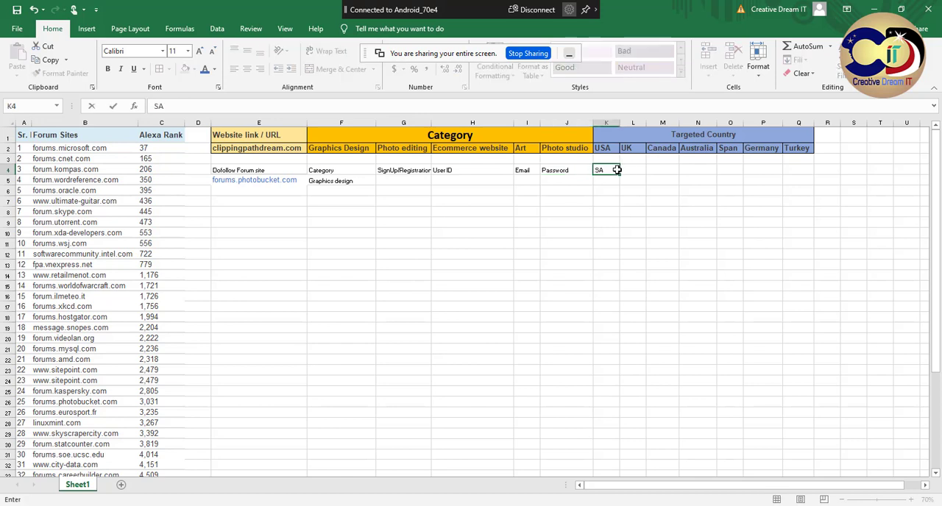
key("BackSpace")
key("BackSpace")
type("Active")
left_click(555, 219)
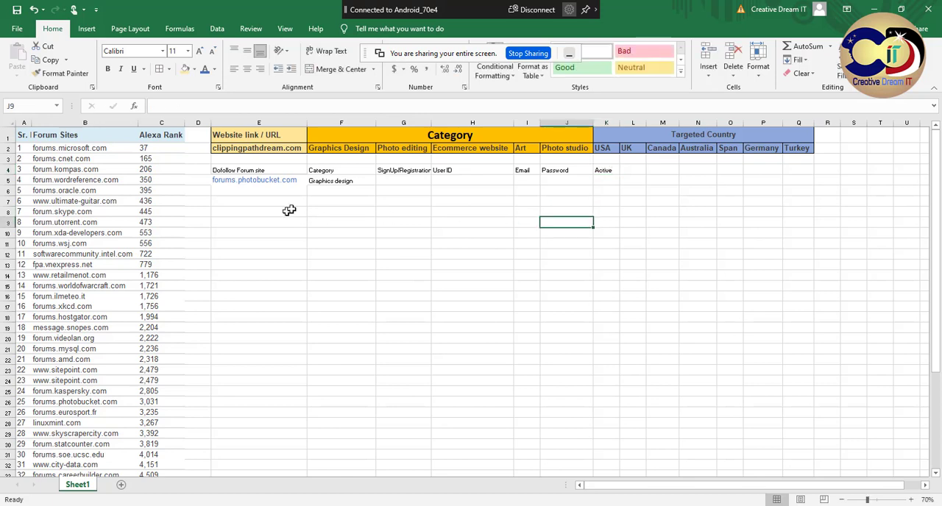
Switch to the Graphic Design Forum page in Chrome and open its account sign-up form
left_click(358, 180)
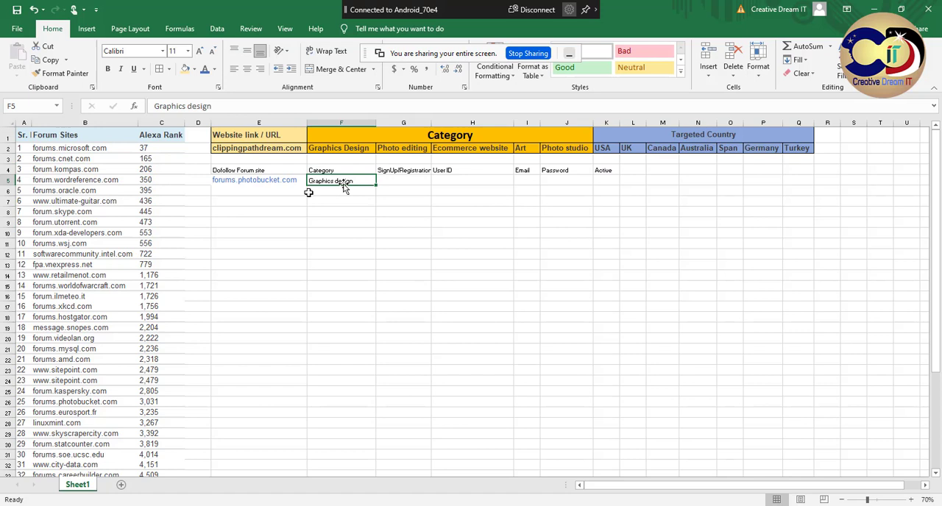
left_click(423, 178)
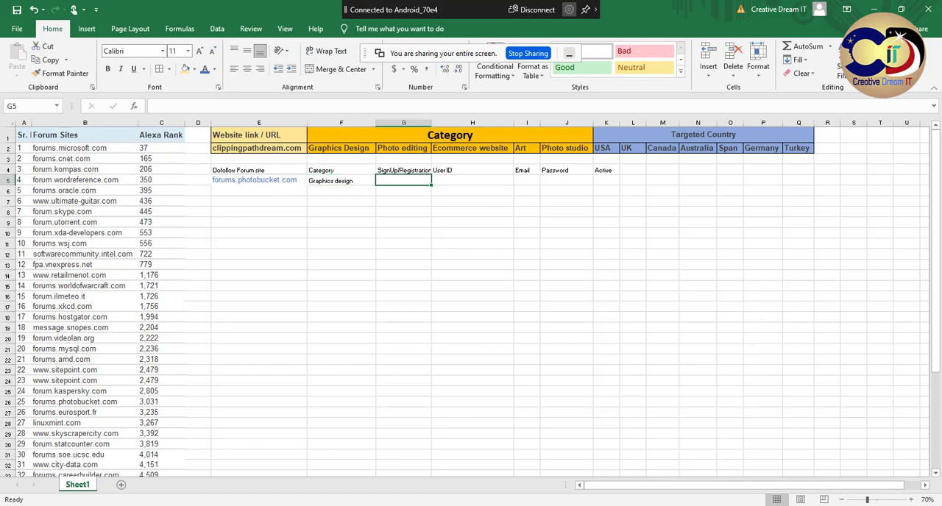
left_click(611, 505)
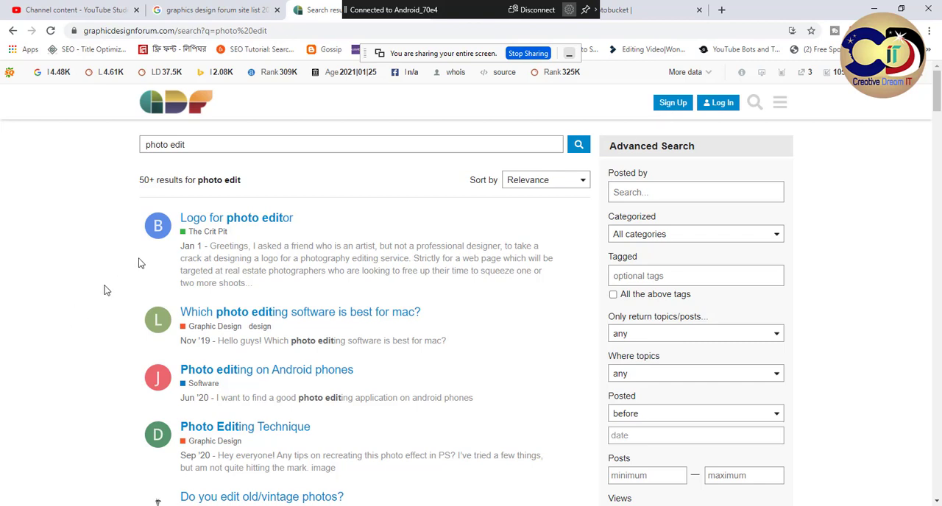
left_click(668, 105)
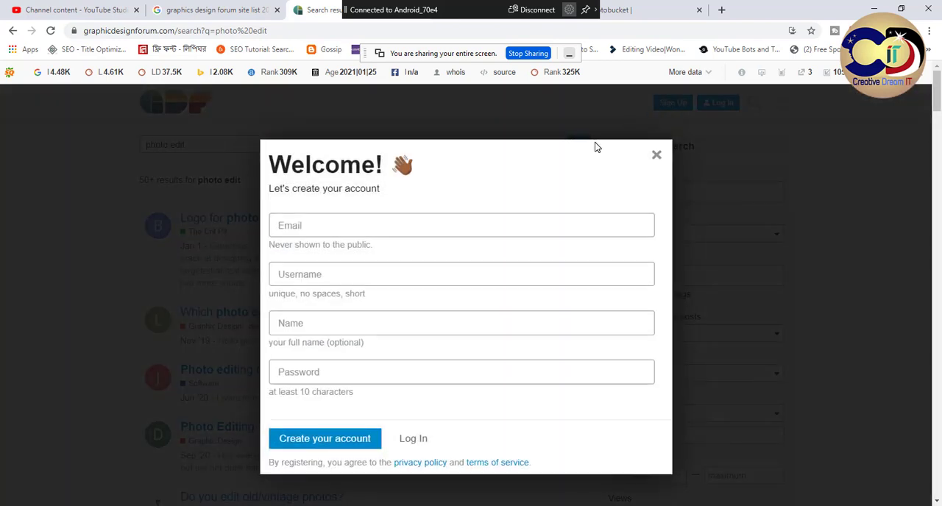
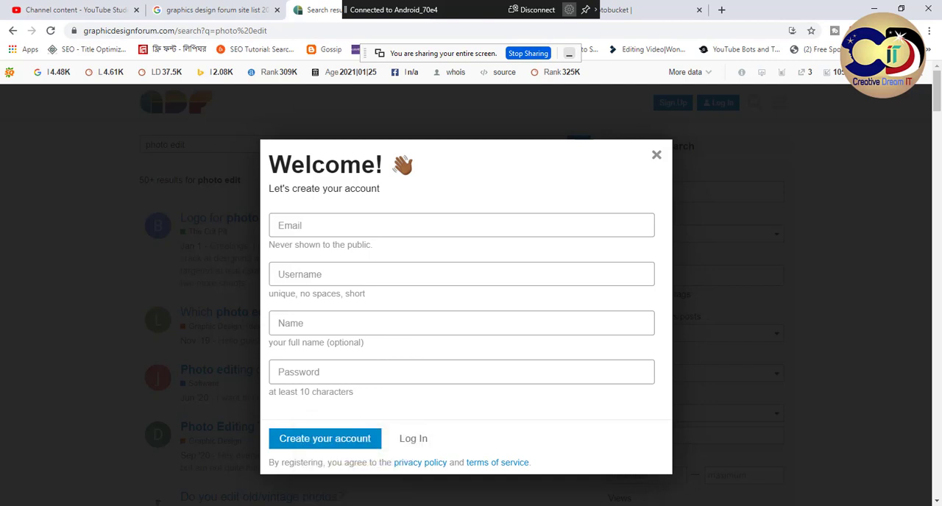
left_click(650, 505)
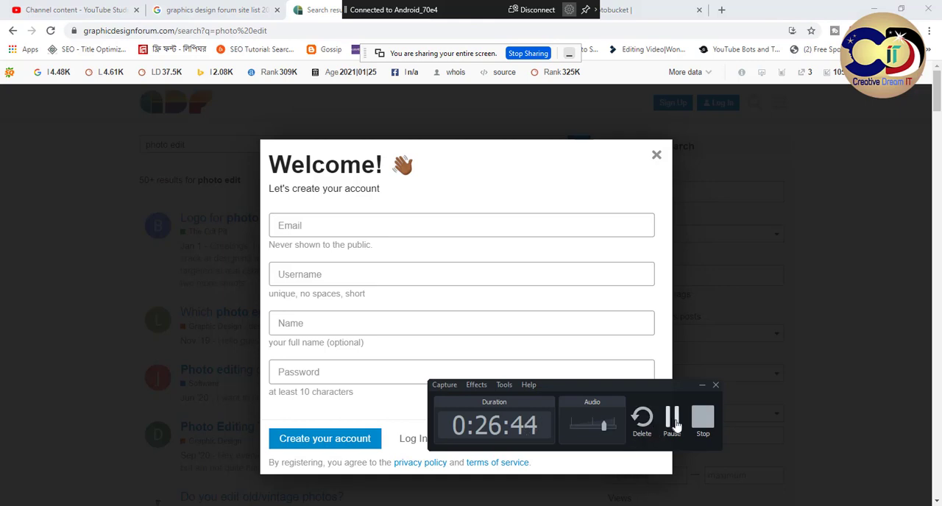
left_click(673, 419)
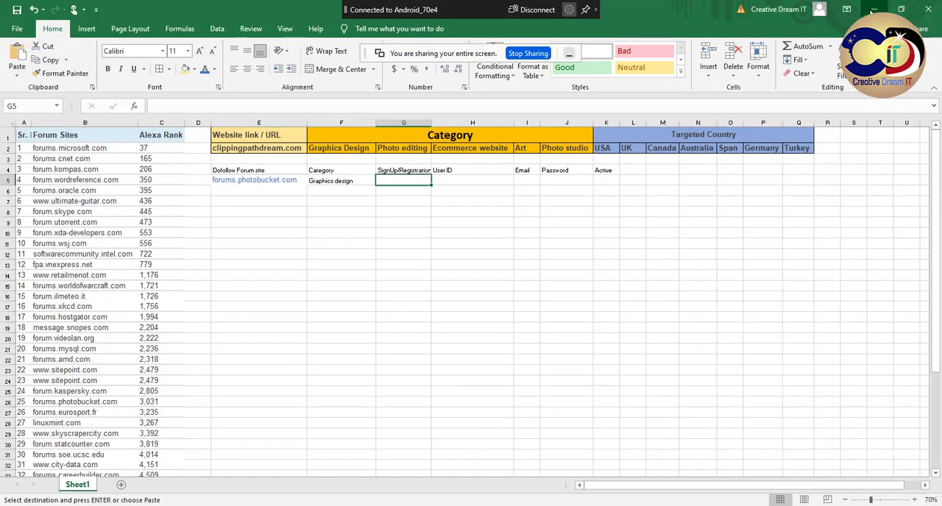
Return to the Graphic Design Forum sign-up form in Chrome, paste the email address, and activate the Username field
left_click(872, 11)
left_click(375, 225)
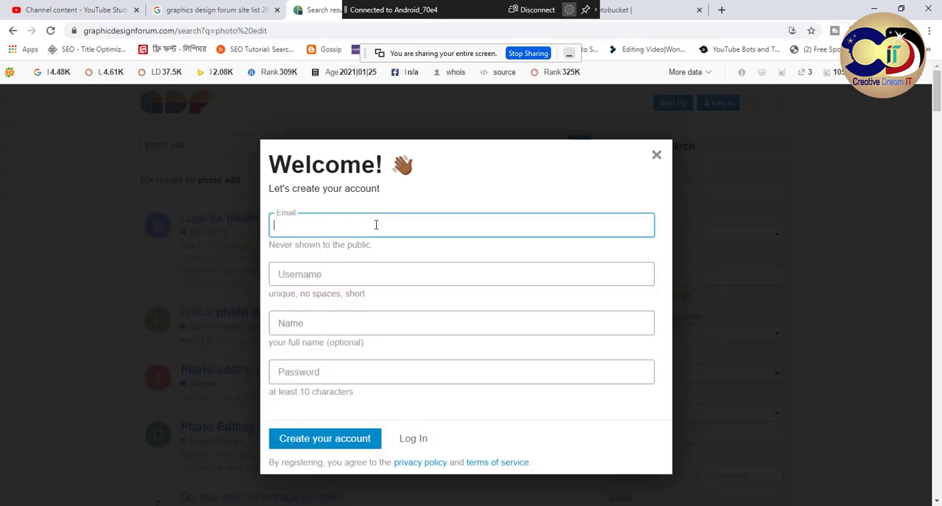
key("ctrl+v")
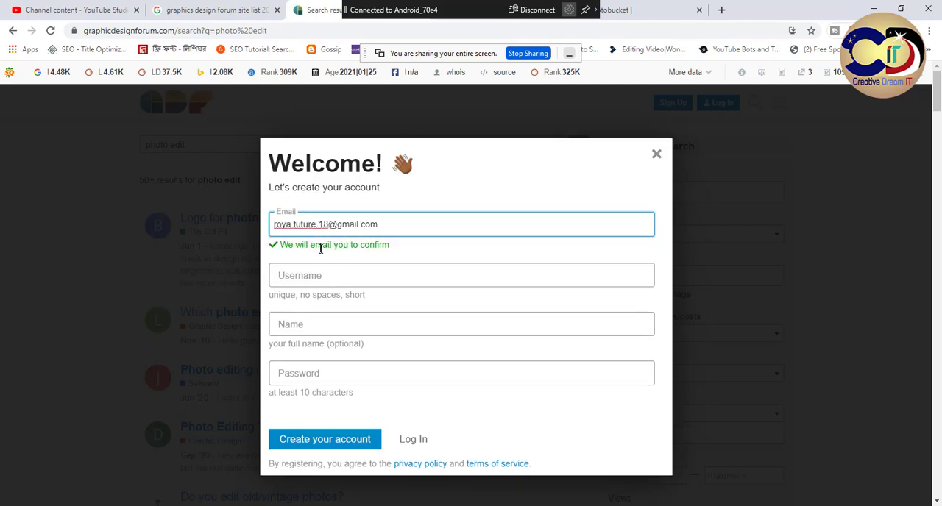
left_click(324, 277)
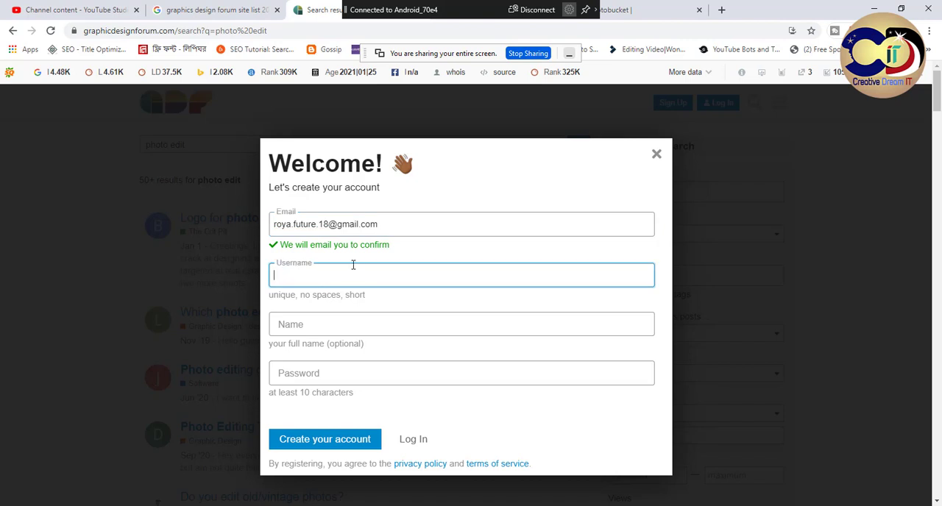
type("Roya")
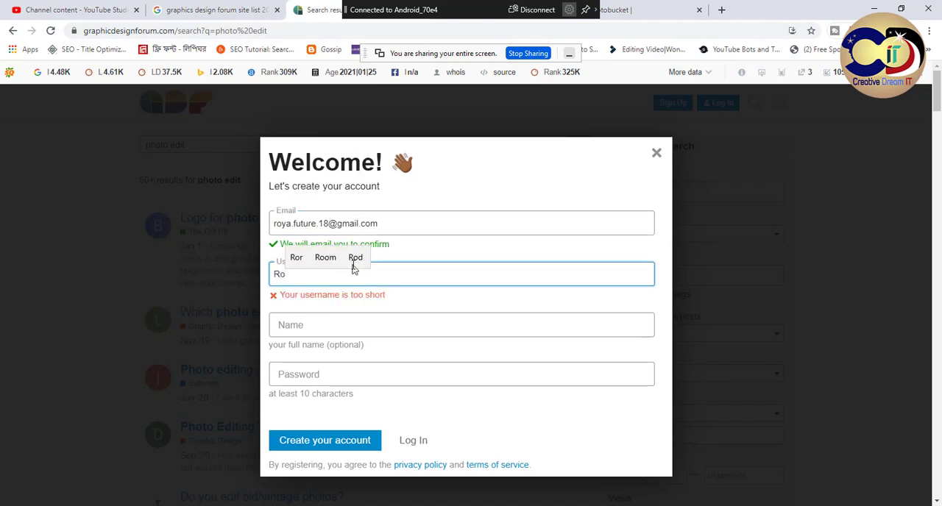
key("BackSpace")
key("BackSpace")
key("BackSpace")
key("BackSpace")
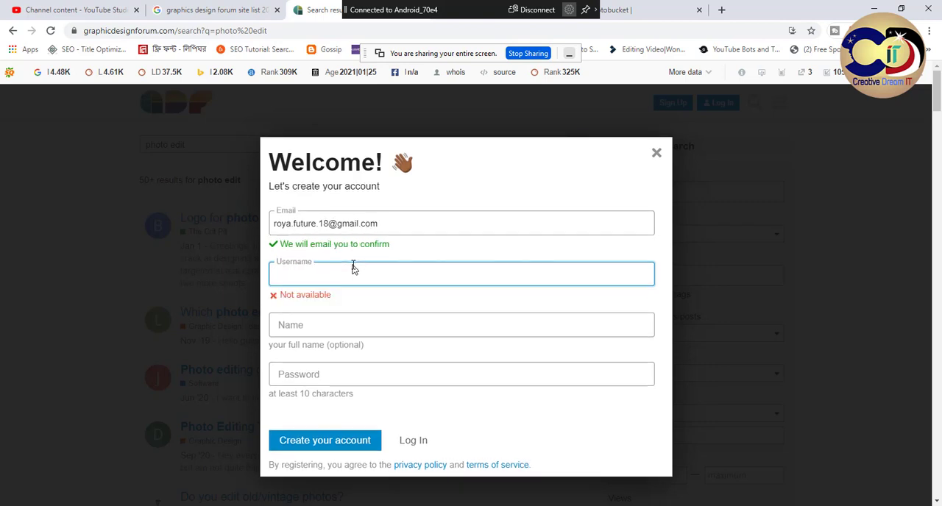
Enter ClippingPathDream as the username in the sign-up form
type("Cl")
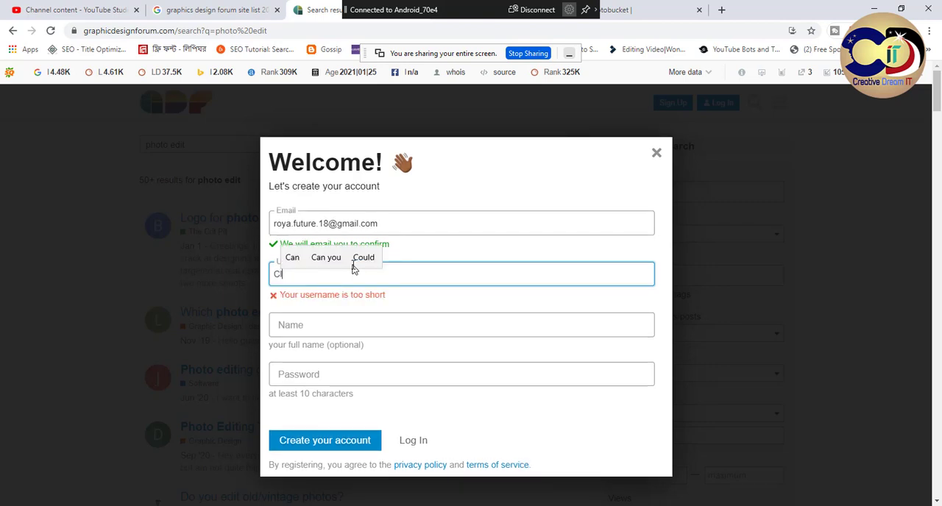
type("ipping")
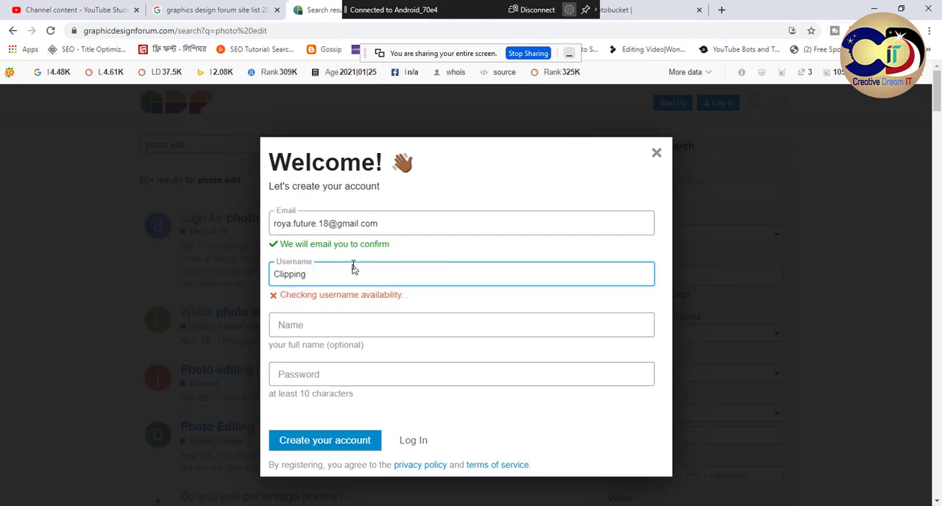
type("Pat")
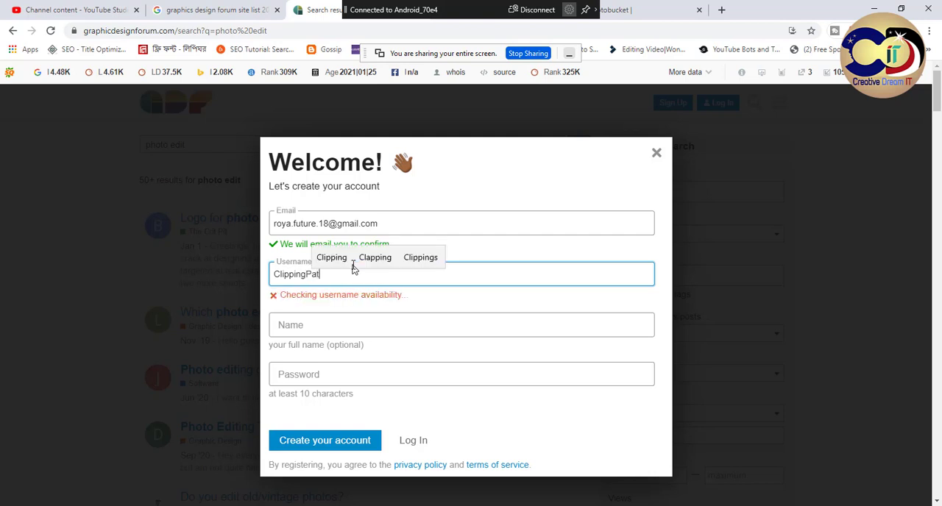
type("hDream")
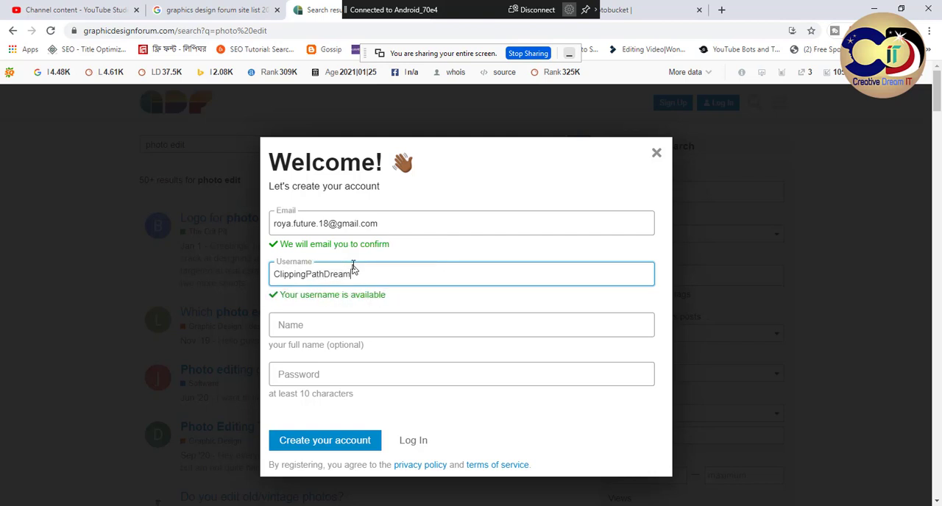
Copy the username ClippingPathDream into the form's optional Name field
left_click(337, 328)
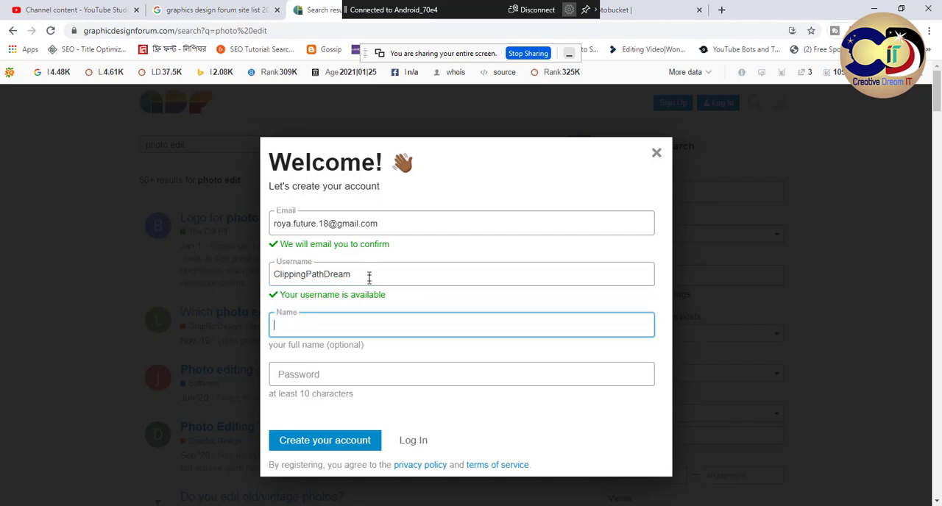
left_click_drag(358, 278, 268, 295)
key("ctrl+c")
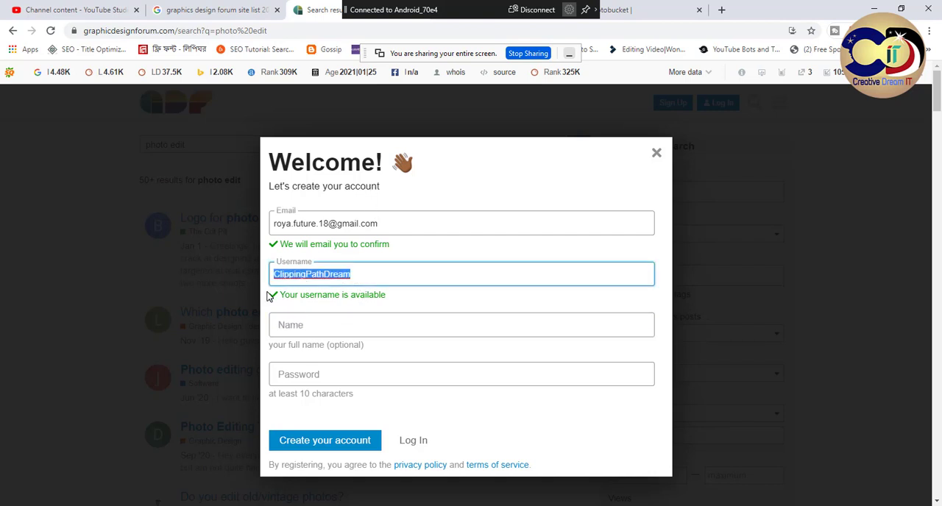
left_click(301, 322)
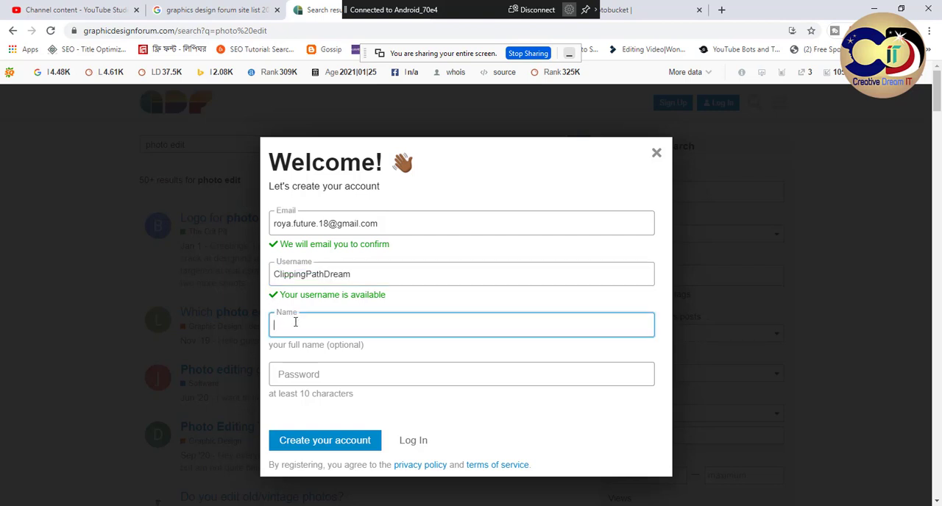
key("ctrl+v")
Enter the account password in the sign-up form's Password field
left_click(357, 368)
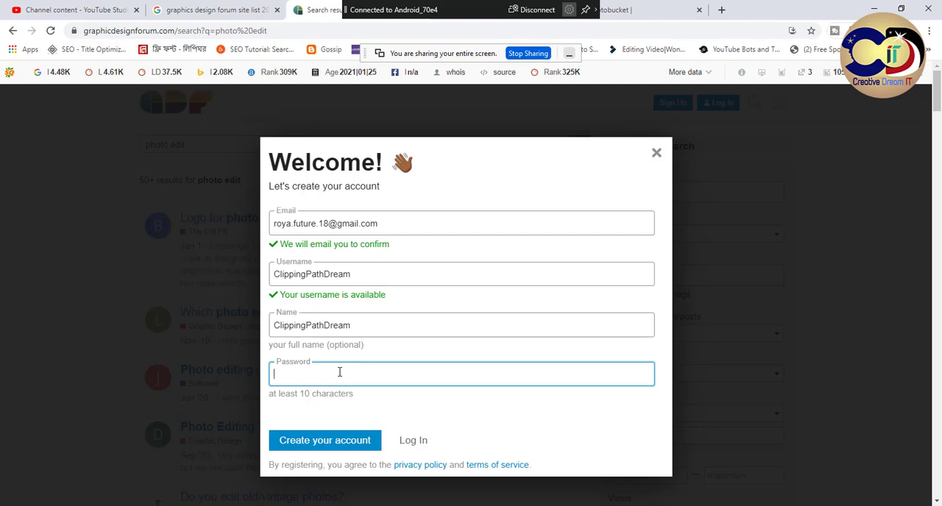
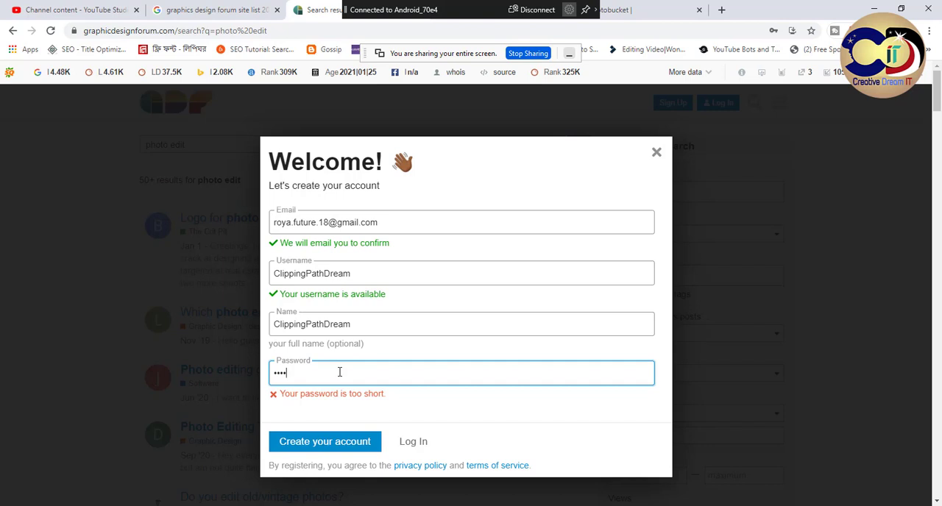
mouse_move(365, 505)
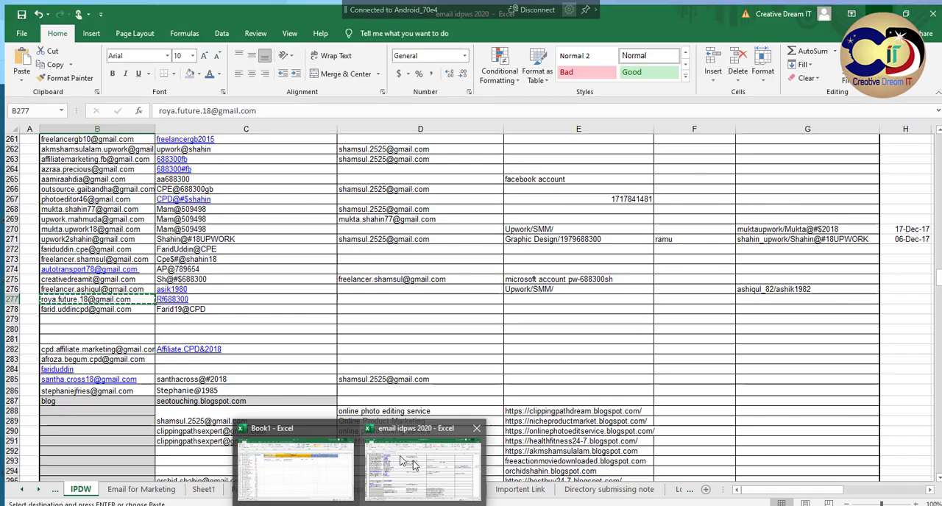
left_click(405, 460)
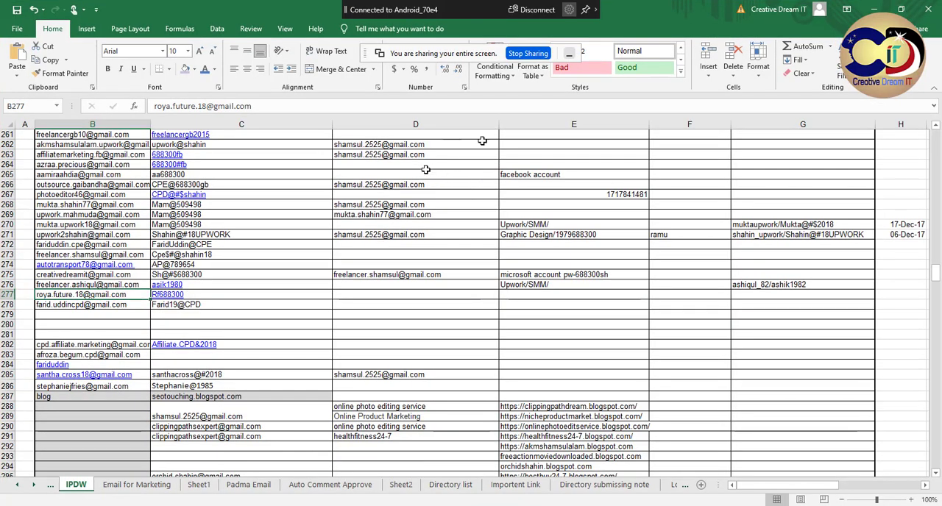
left_click(874, 10)
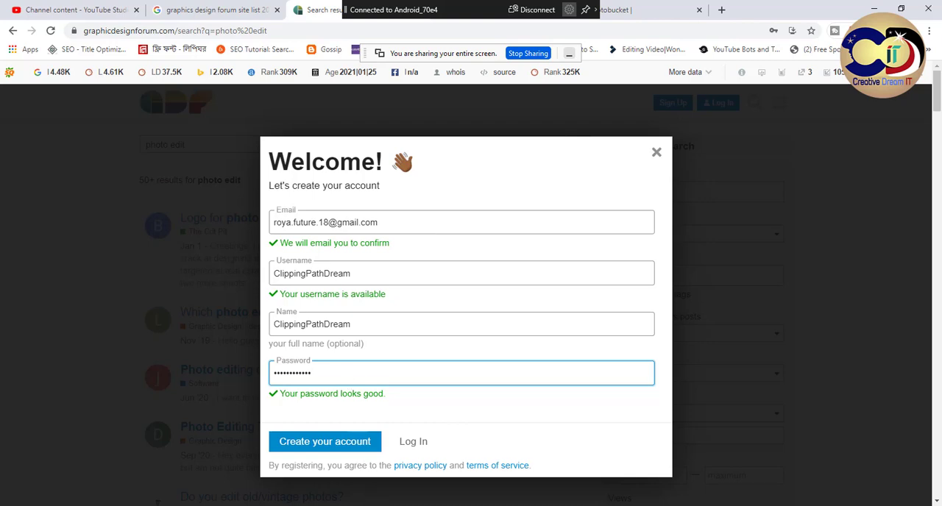
Switch to the Book1 workbook in Excel to record the forum account's details
mouse_move(360, 503)
left_click(312, 484)
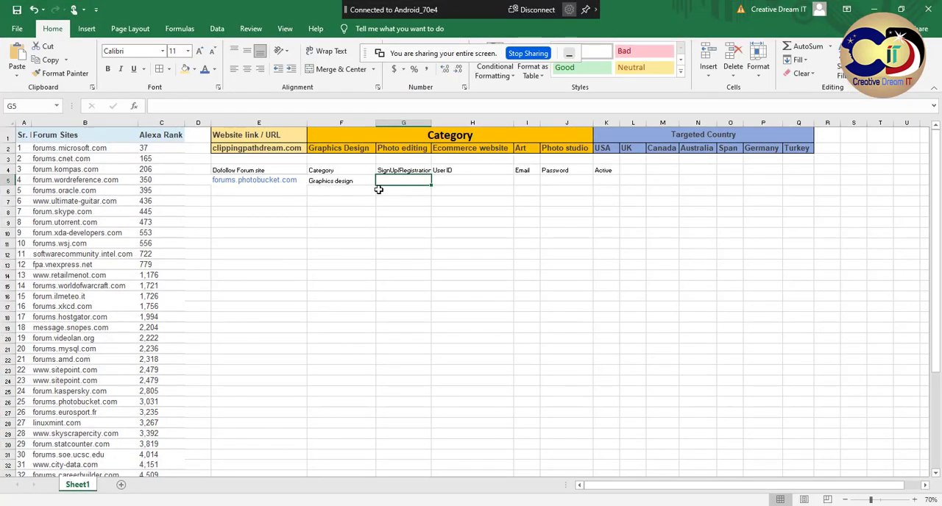
left_click(520, 179)
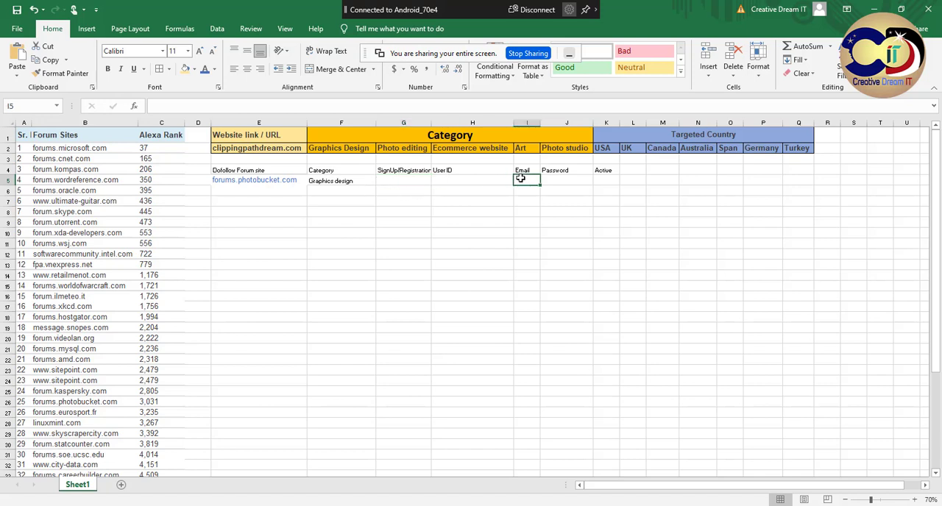
key("ctrl+v")
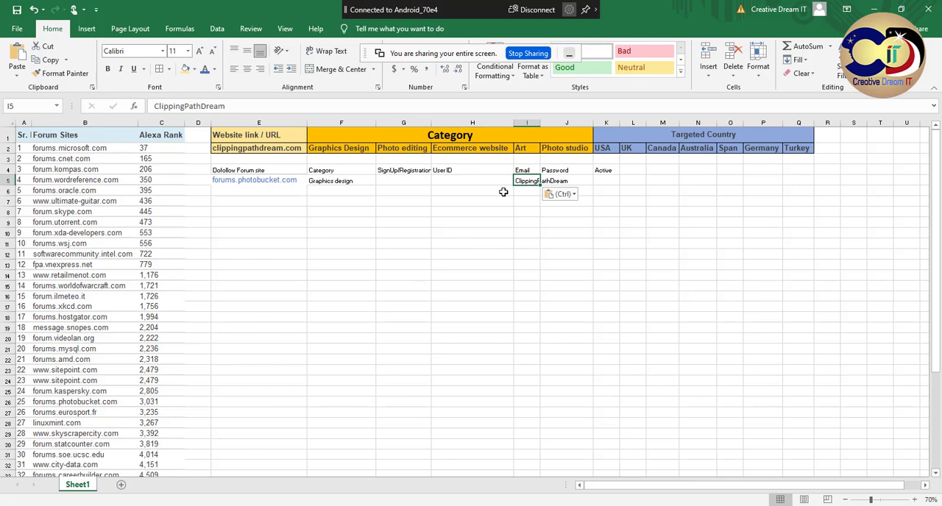
key("ctrl+z")
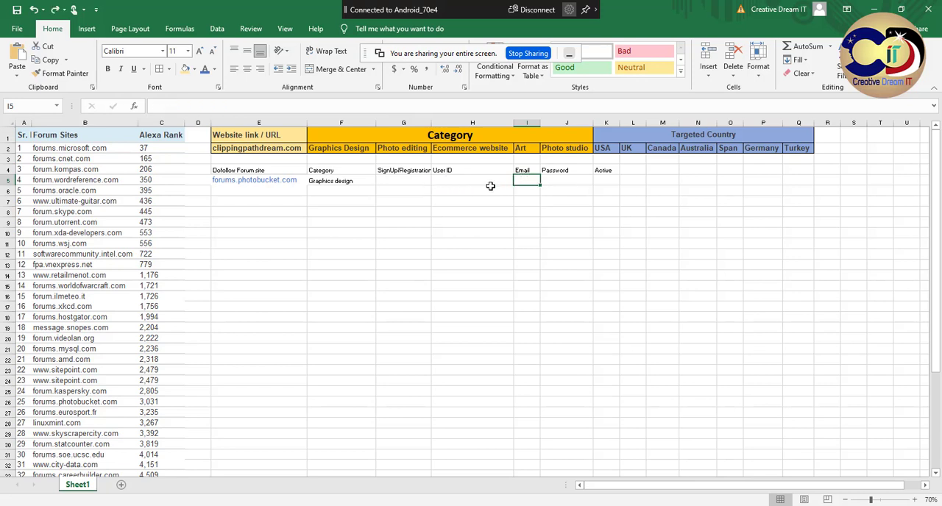
Paste ClippingPathDream into cell H5 under User ID and enter the account password in cell J5
left_click(480, 180)
key("ctrl+v")
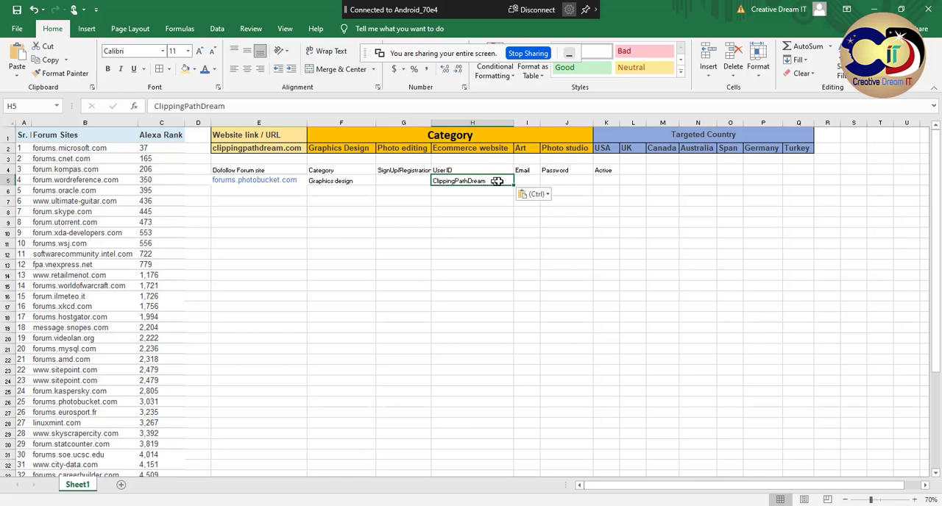
left_click(544, 180)
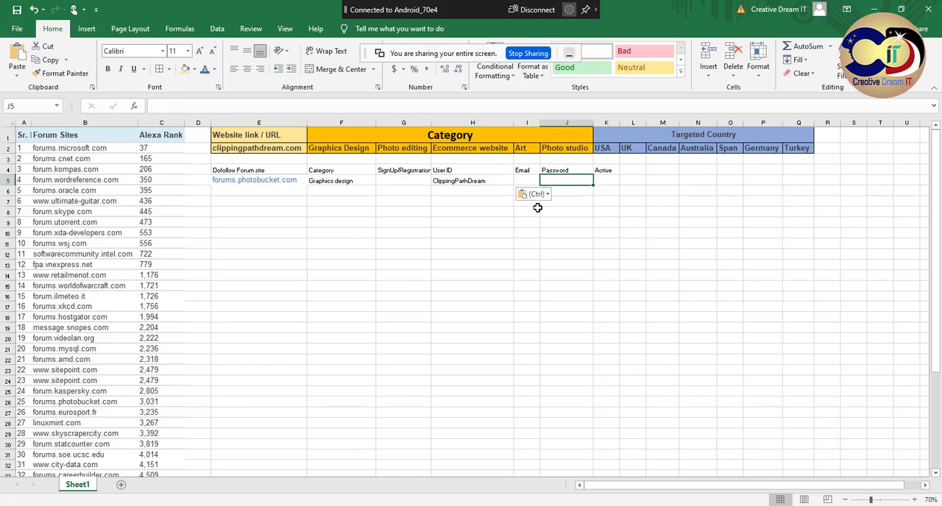
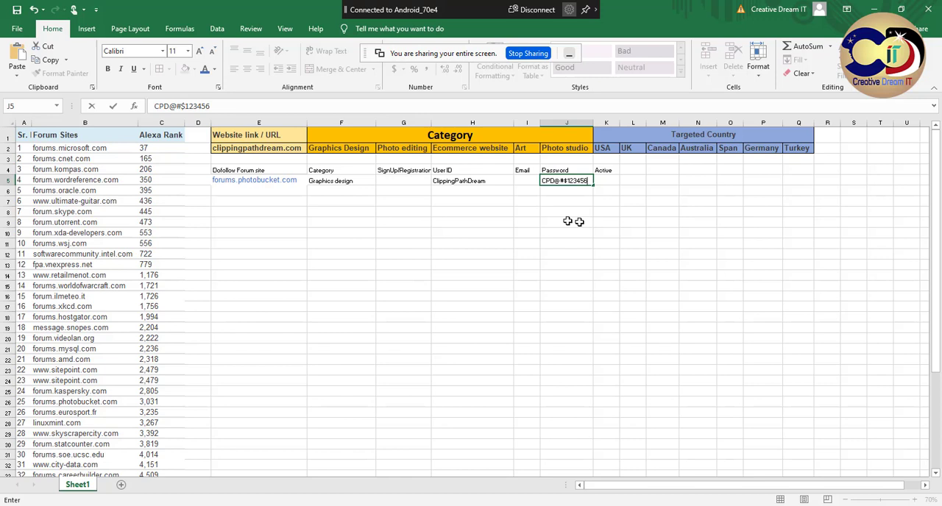
left_click(567, 221)
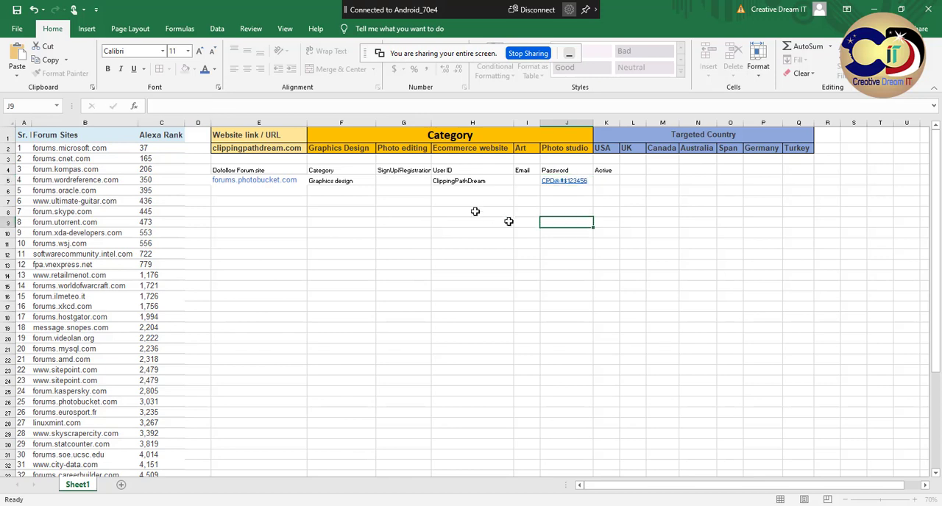
Enter "OK" in cell G5 under the SignUp/Registration heading
left_click(408, 181)
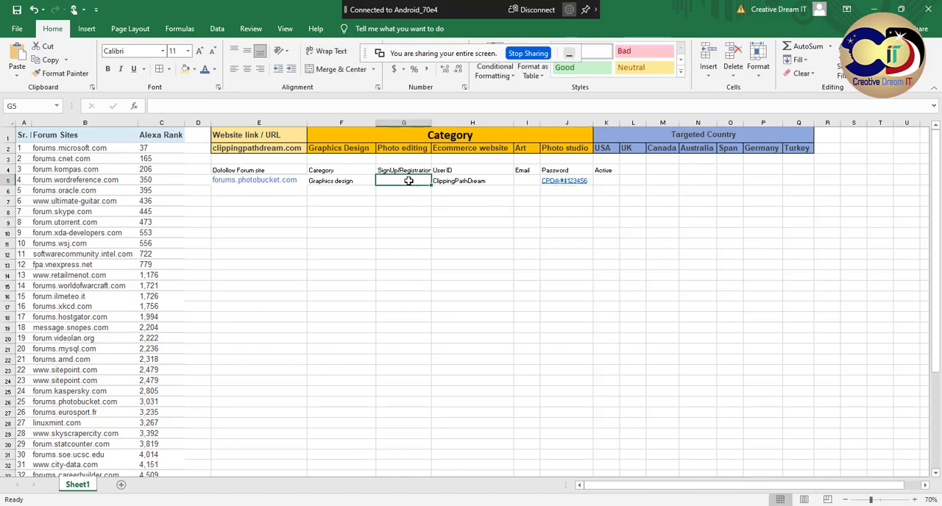
type("OK")
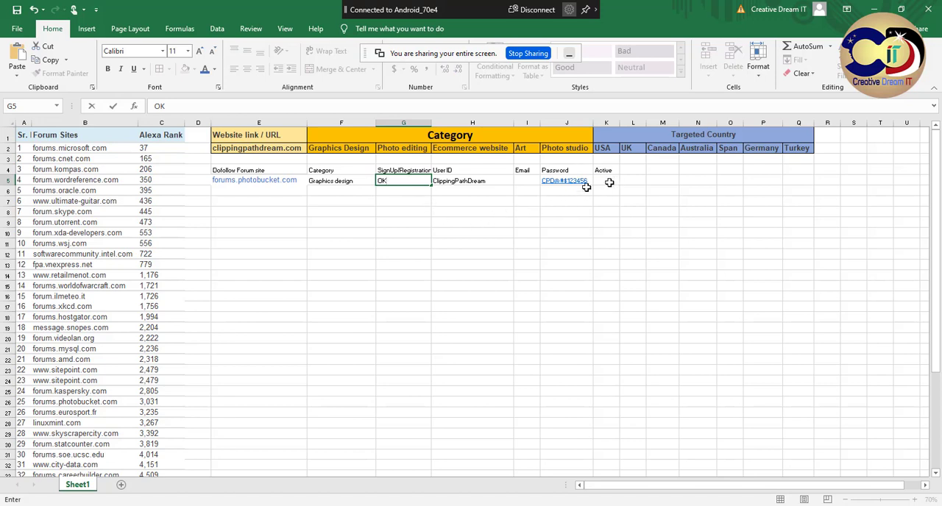
Copy the account's email address from the email idpws 2020 workbook into Book1 cell I5 and autofit column I
left_click(531, 181)
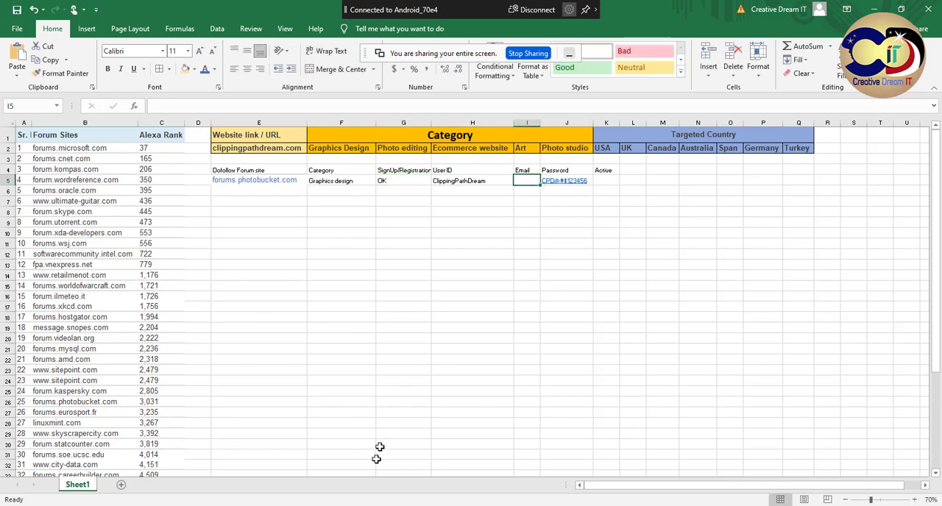
left_click(408, 470)
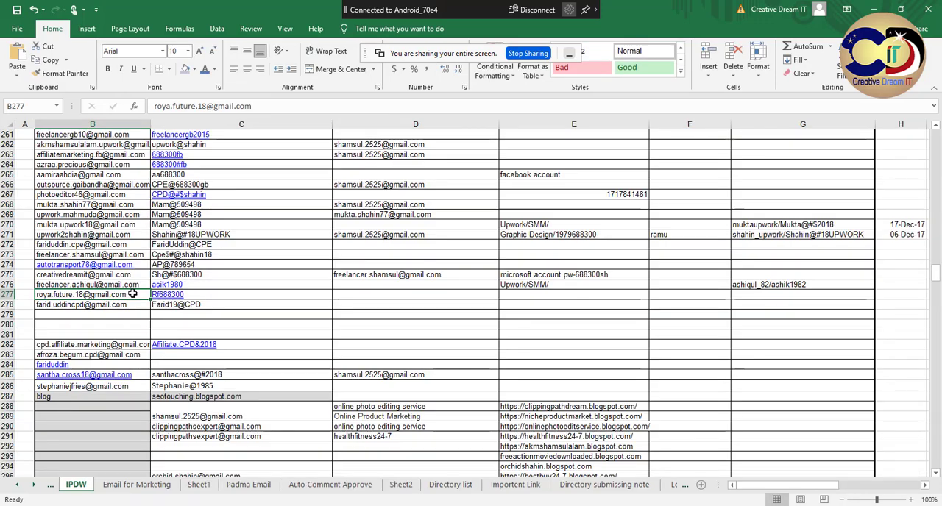
key("ctrl+c")
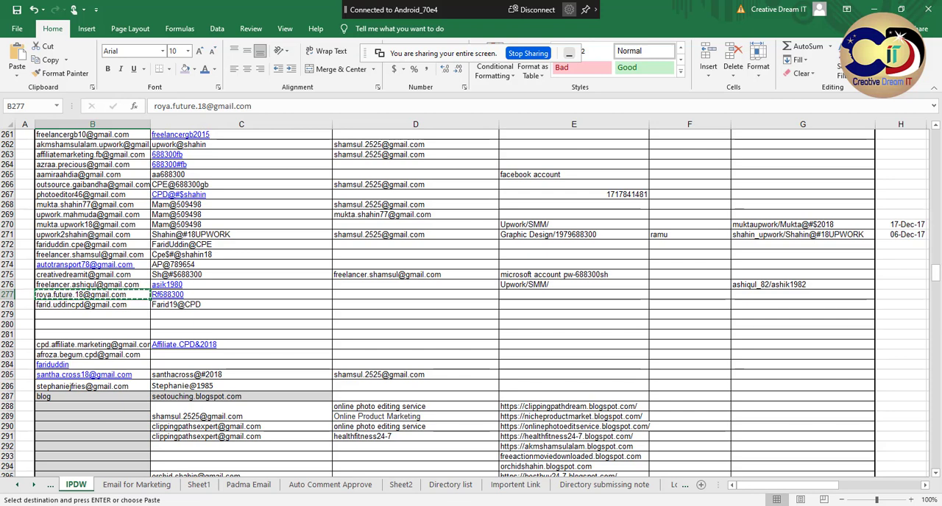
left_click(873, 9)
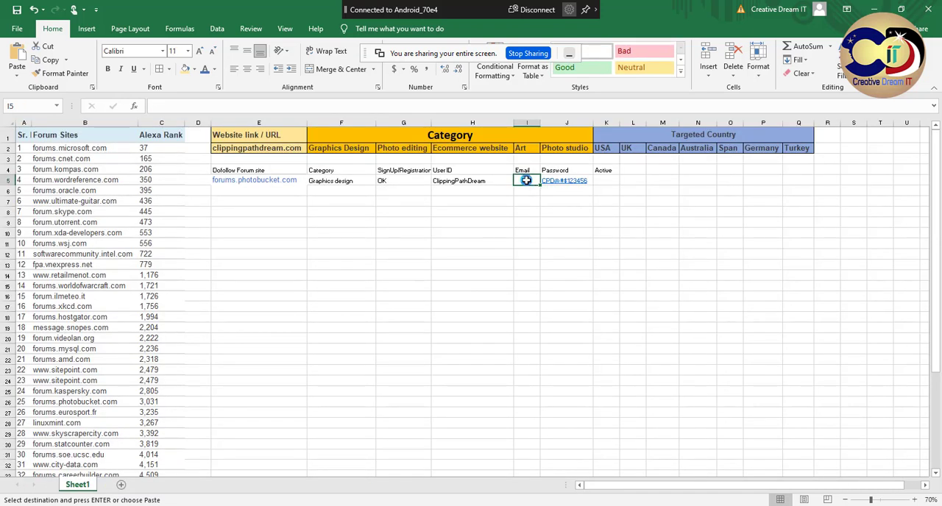
key("ctrl+v")
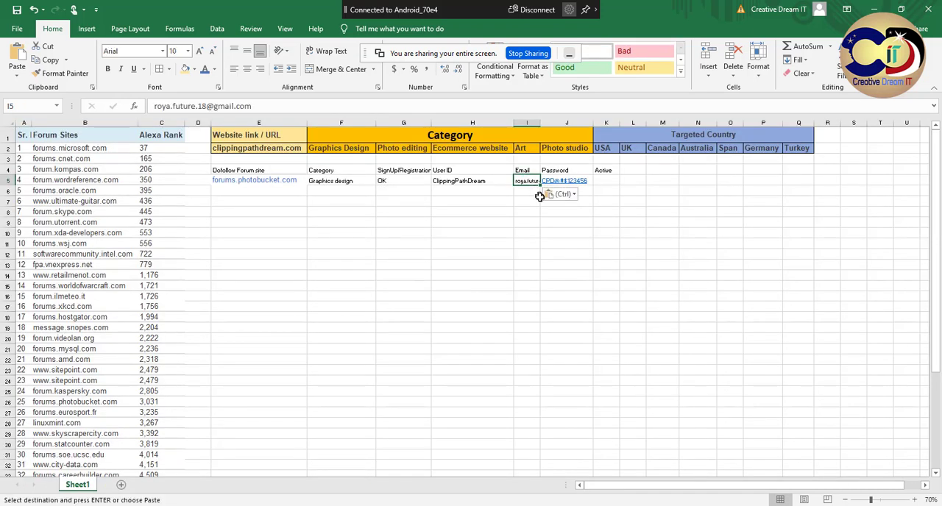
double_click(540, 120)
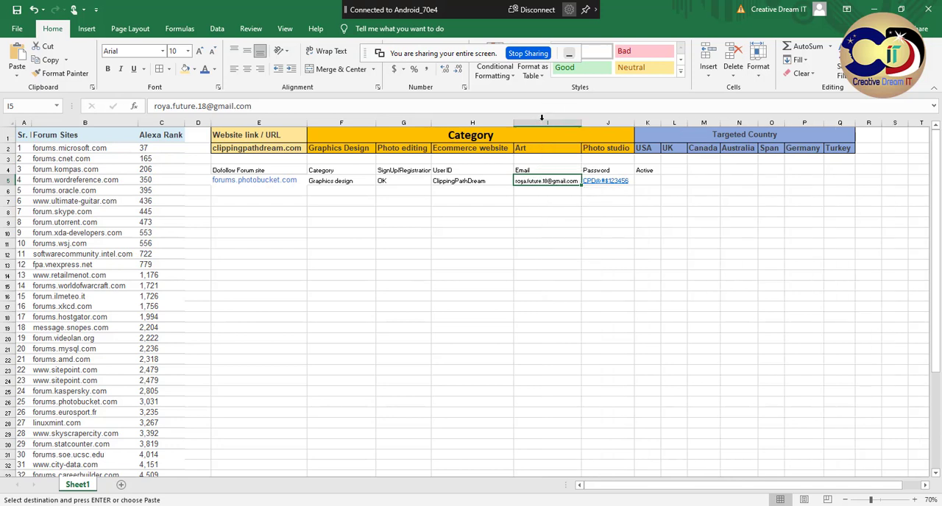
Switch to Chrome, submit the Graphic Design Forum registration for ClippingPathDream, and save the login in the browser
left_click(647, 182)
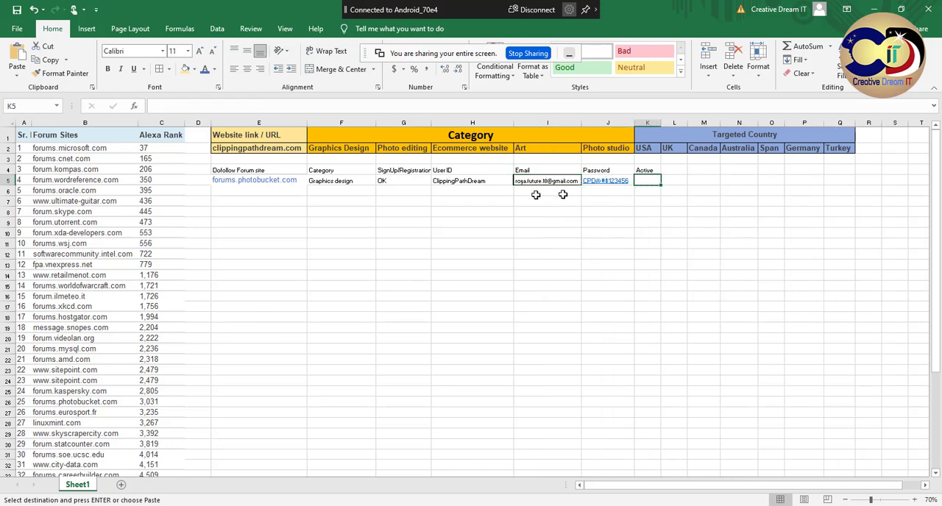
left_click(877, 9)
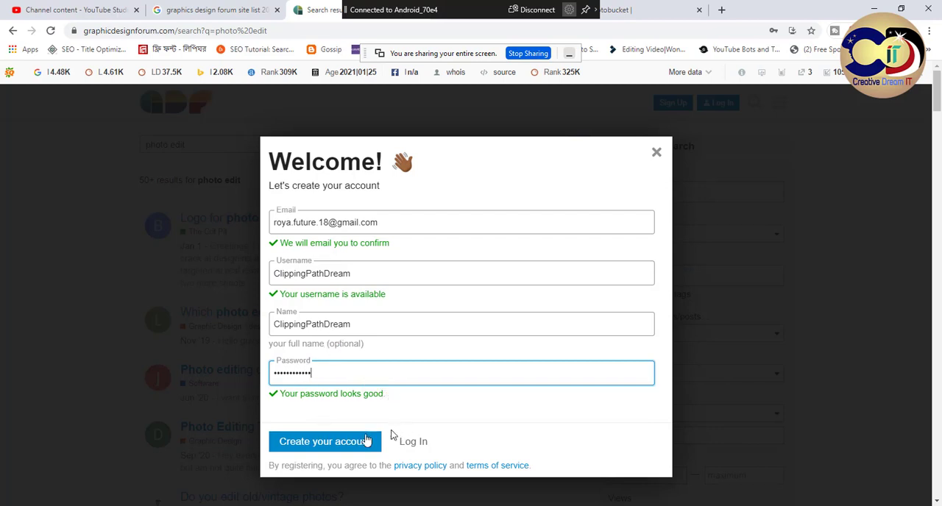
left_click(321, 445)
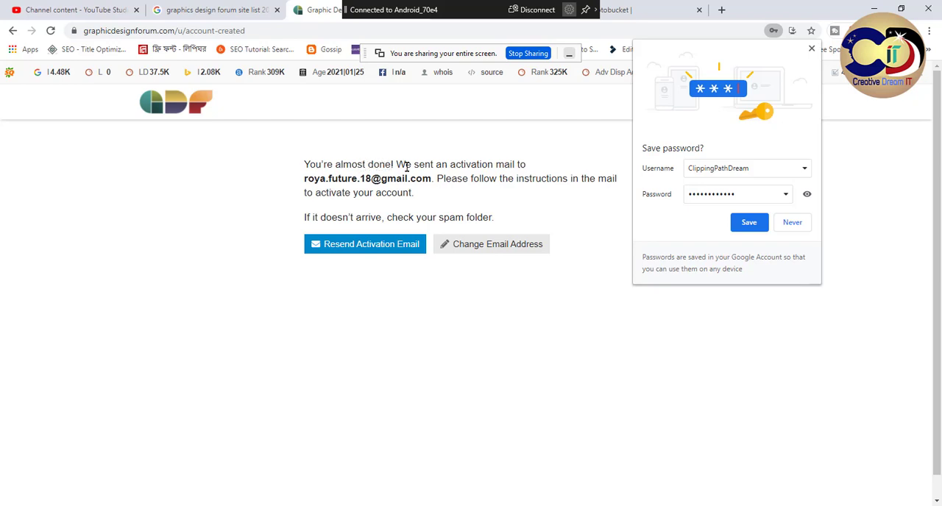
left_click(742, 229)
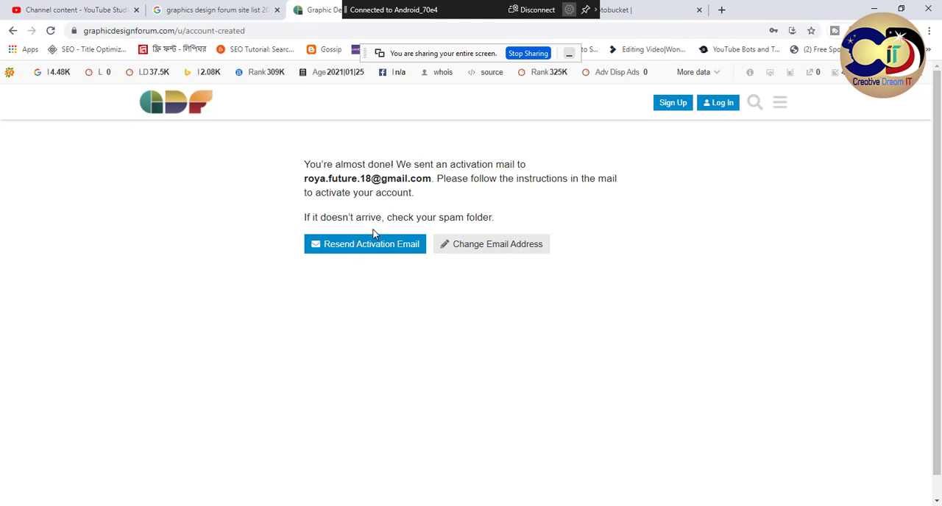
Load google.com in the browser tab that holds the Photobucket forum page
left_click(650, 11)
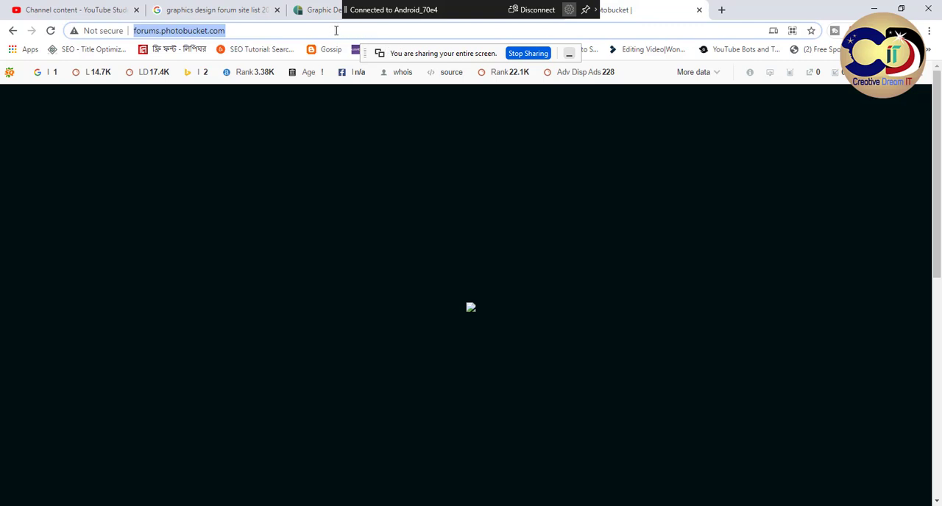
type("google")
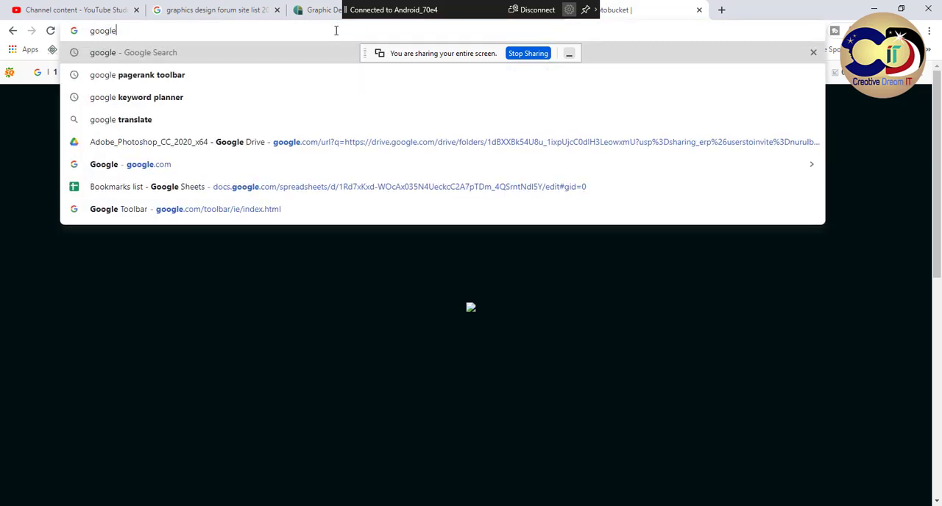
left_click(154, 164)
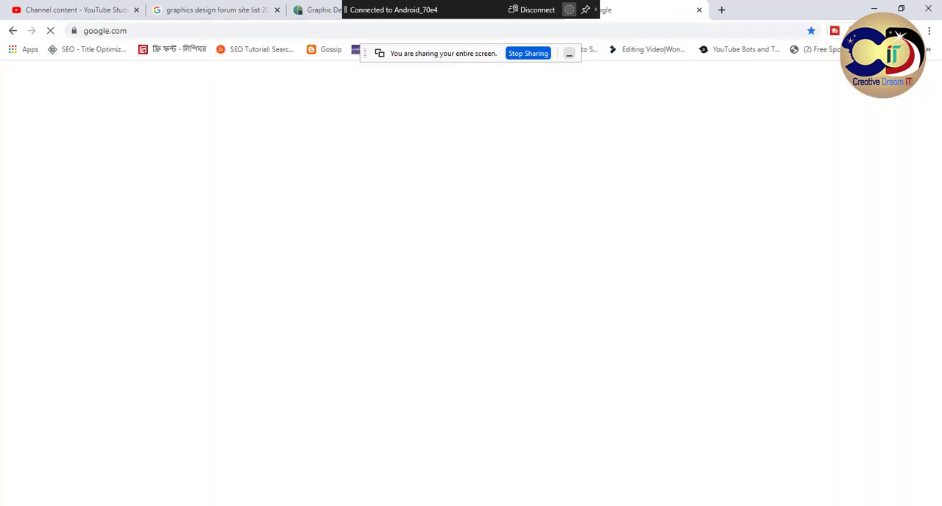
Select the registration mailbox's password cell C277 in the email idpws 2020 workbook and return to Chrome
left_click(385, 475)
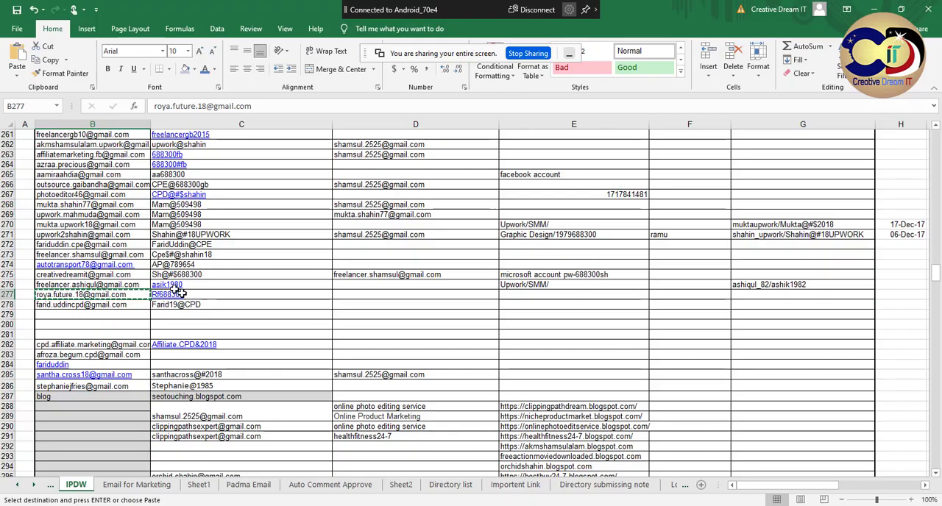
left_click(187, 294)
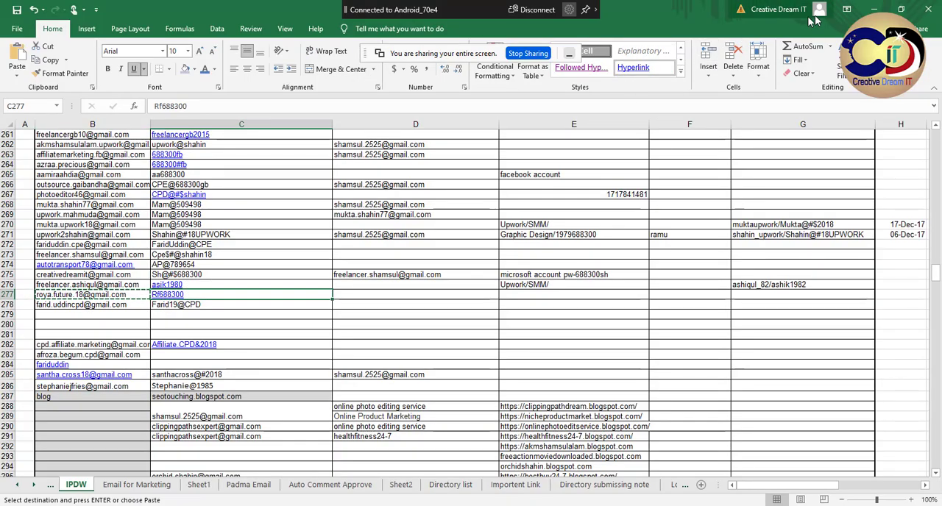
left_click(874, 10)
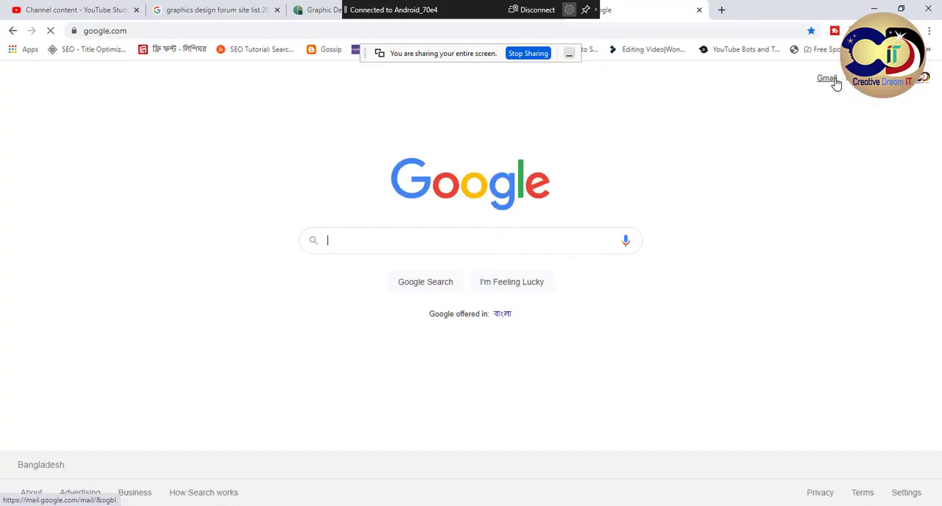
Add another account to the Google sign-in and submit the email address used for the forum registration
left_click(920, 82)
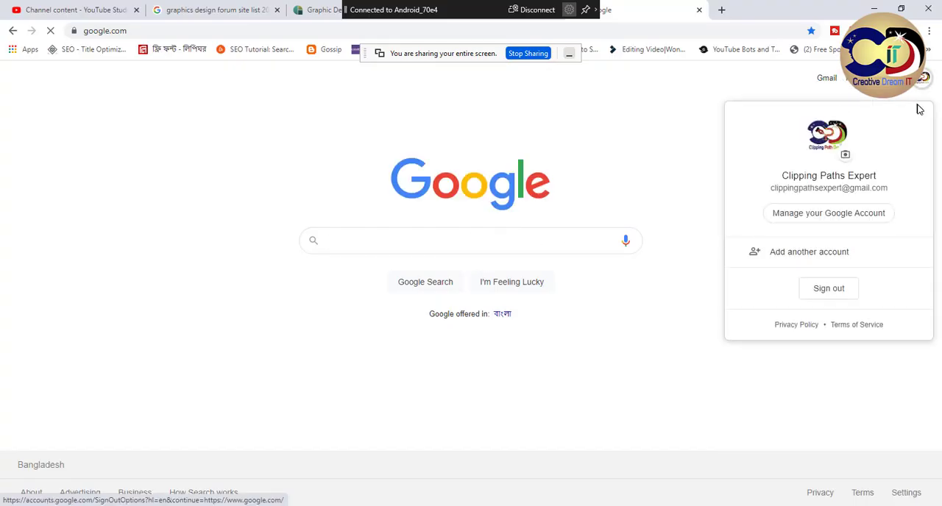
left_click(795, 263)
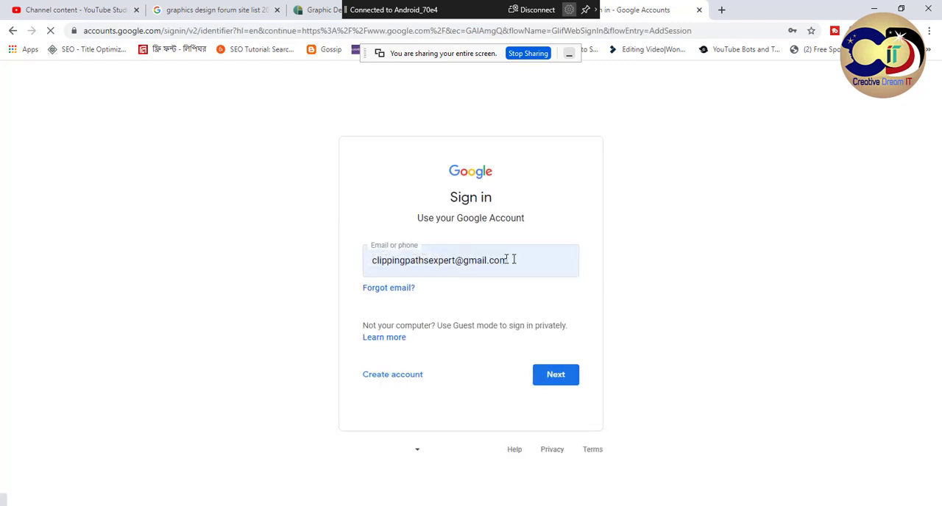
left_click(369, 267)
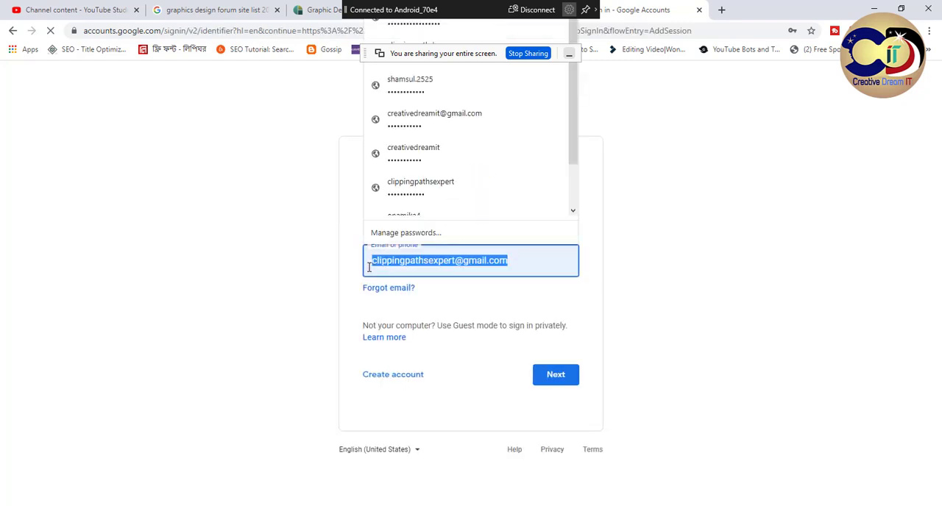
key("ctrl+v")
left_click(492, 257)
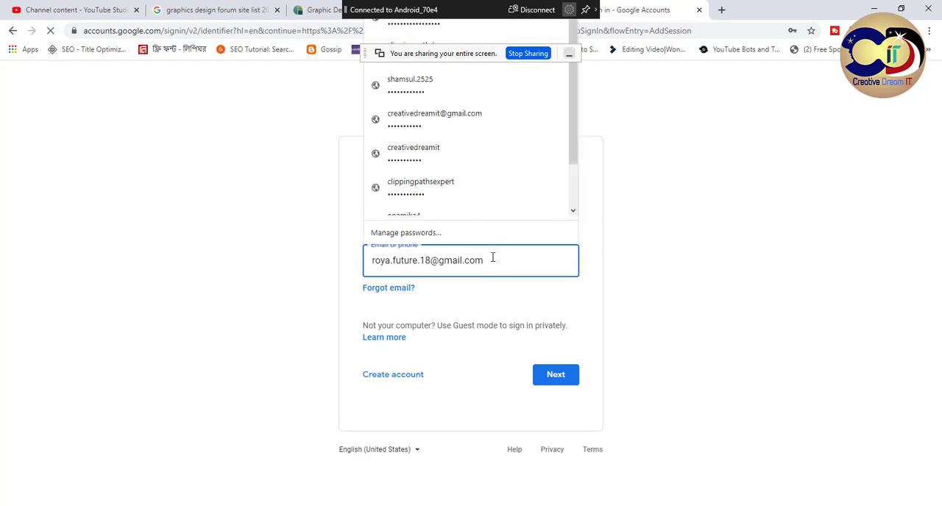
key("BackSpace")
key("BackSpace")
key("BackSpace")
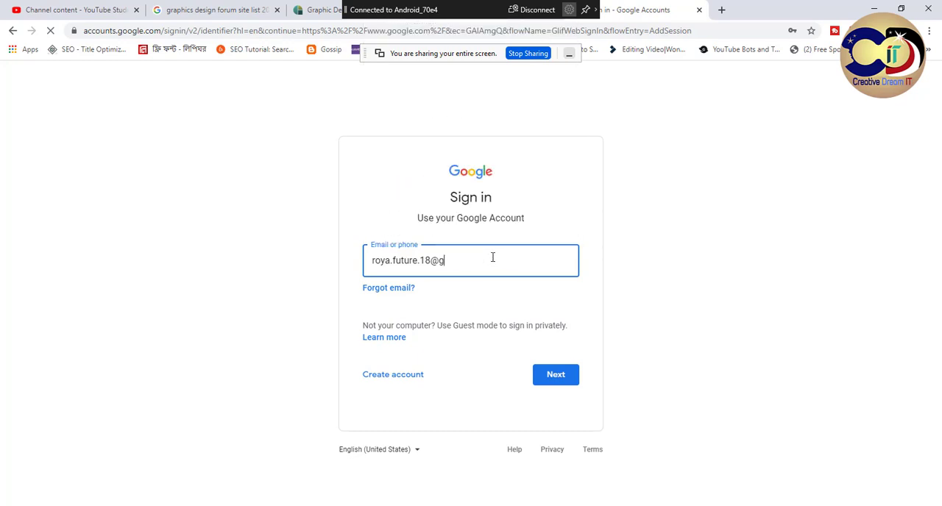
left_click(556, 377)
Copy the mailbox password from cell C277 of the email idpws 2020 workbook and return to the Google sign-in page
mouse_move(326, 490)
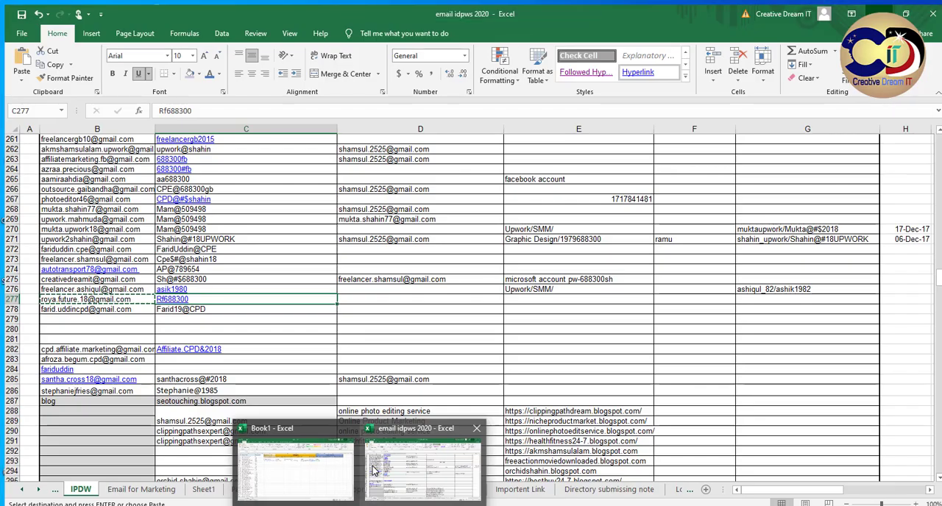
left_click(300, 468)
left_click(425, 460)
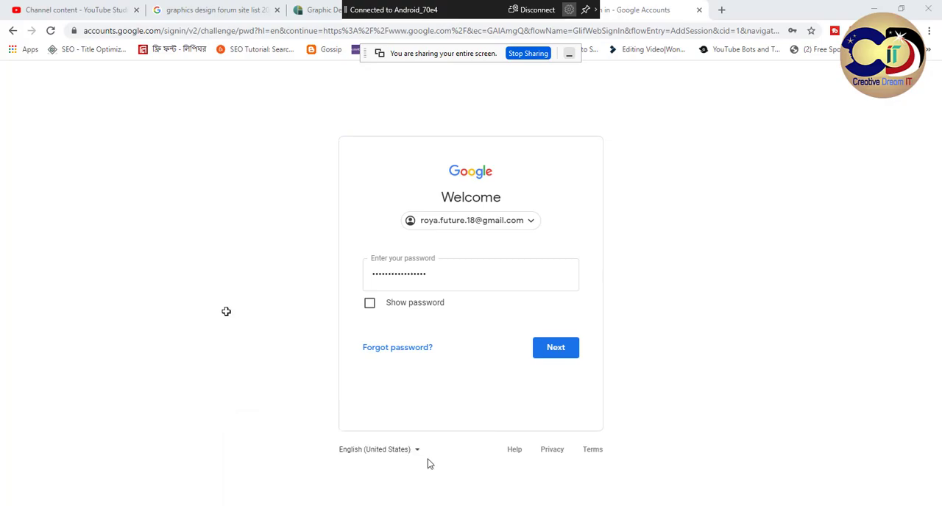
key("ctrl+c")
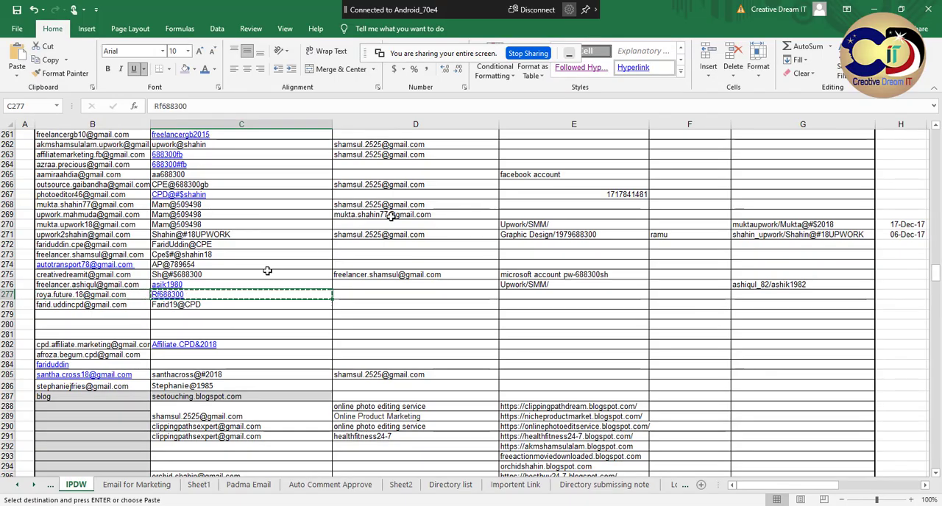
key("alt+Tab")
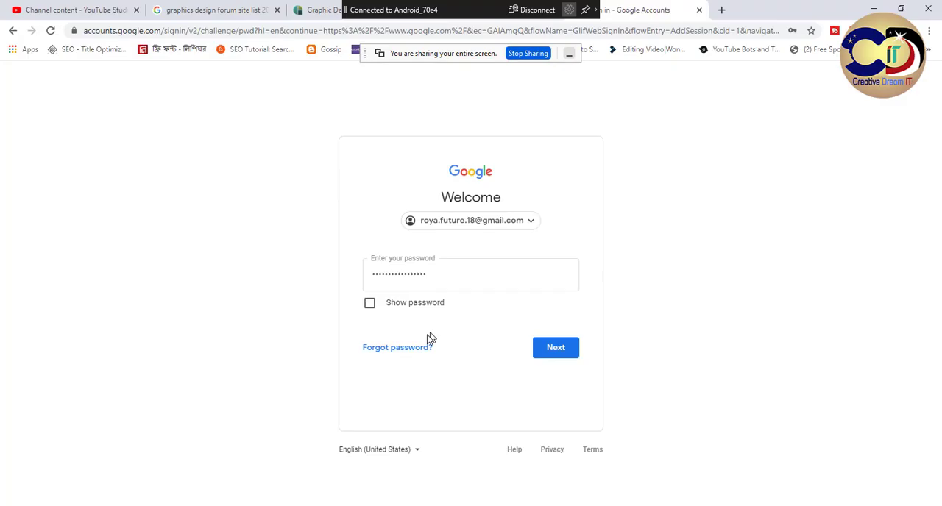
Replace the prefilled password with the mailbox password, sign in to Google, and decline adding home address or recovery details
left_click_drag(443, 275, 345, 285)
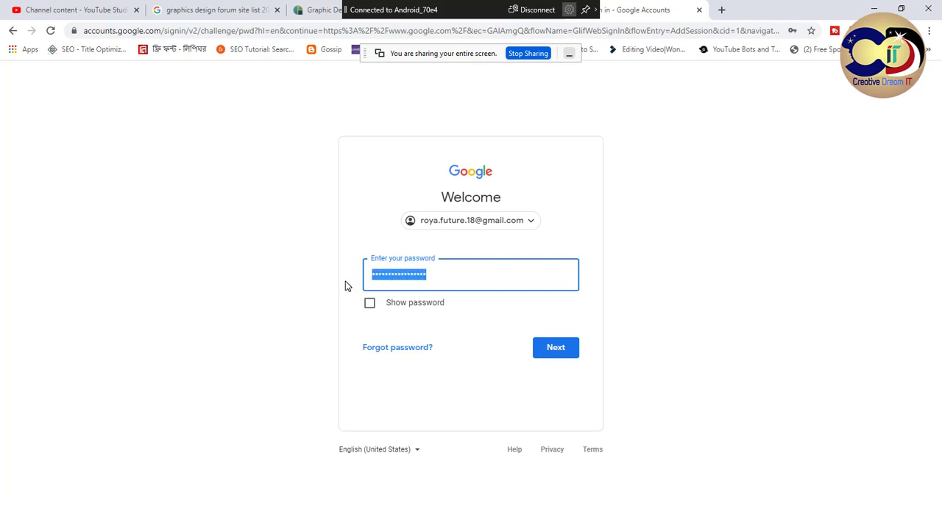
type("••••••••")
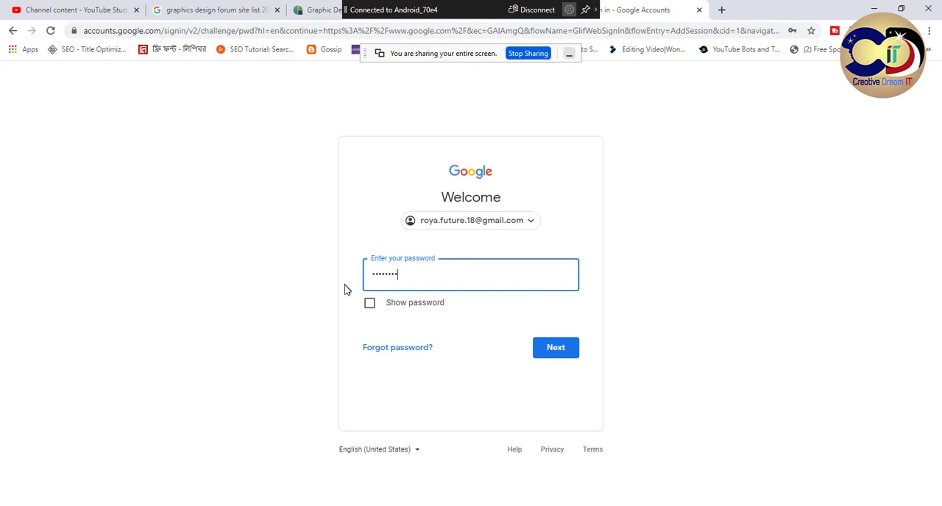
left_click(542, 353)
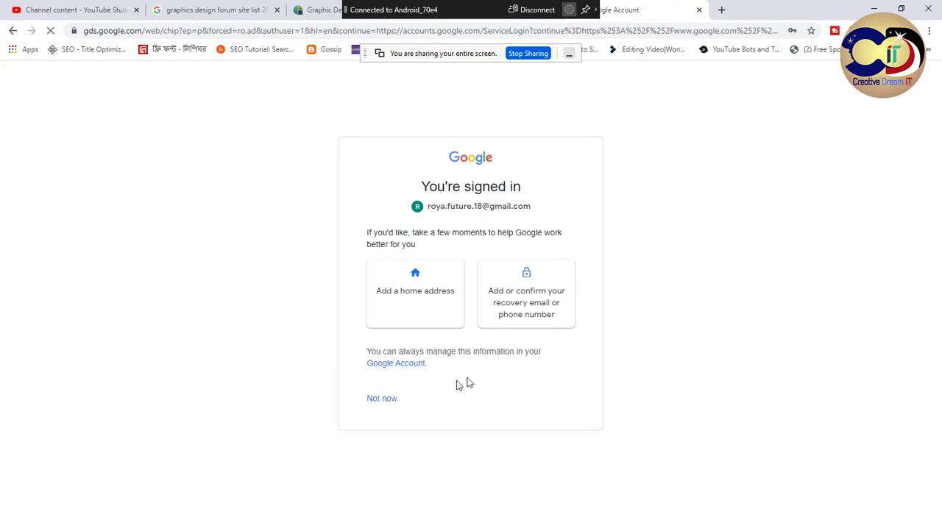
left_click(384, 400)
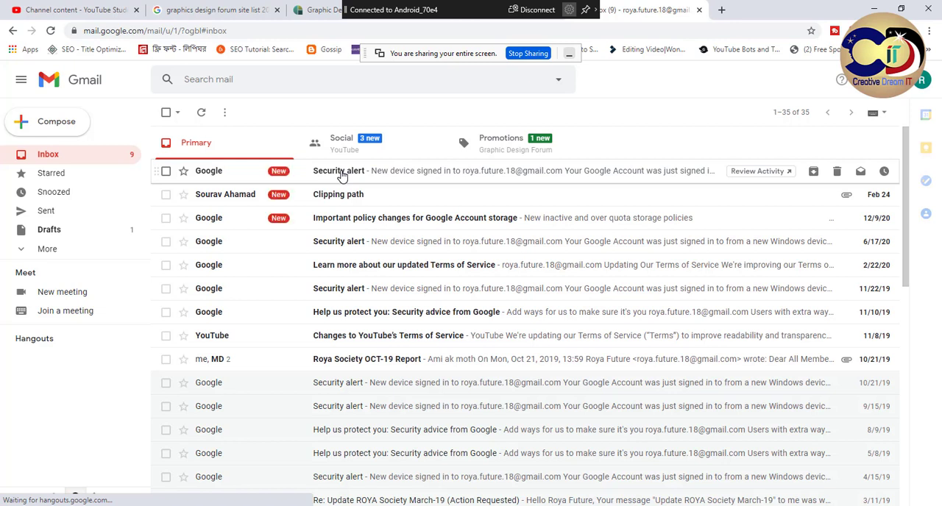
Read the newest Google security alert in the Gmail inbox and return to the message list
left_click(340, 175)
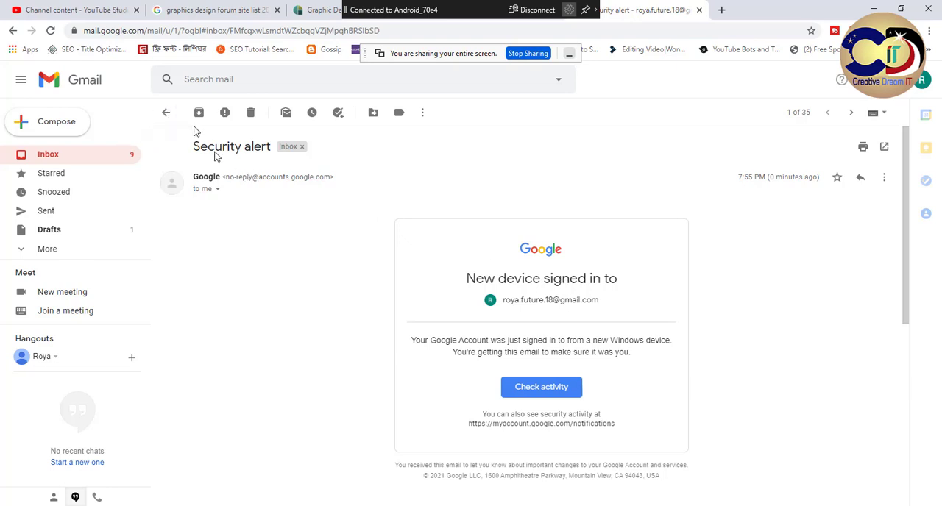
left_click(166, 113)
left_click(169, 112)
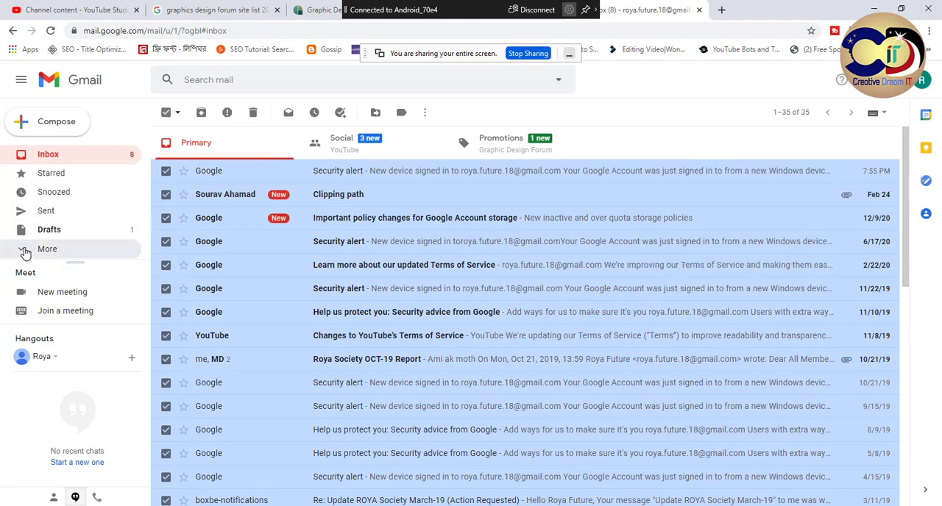
Show All Mail in Gmail and open the Graphic Design Forum message "Confirm your new account"
left_click(25, 251)
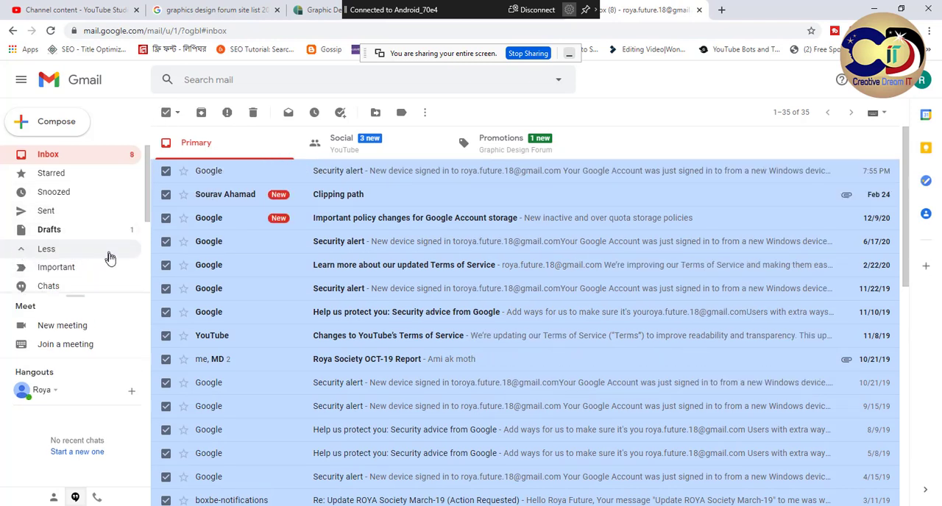
left_click_drag(148, 218, 132, 265)
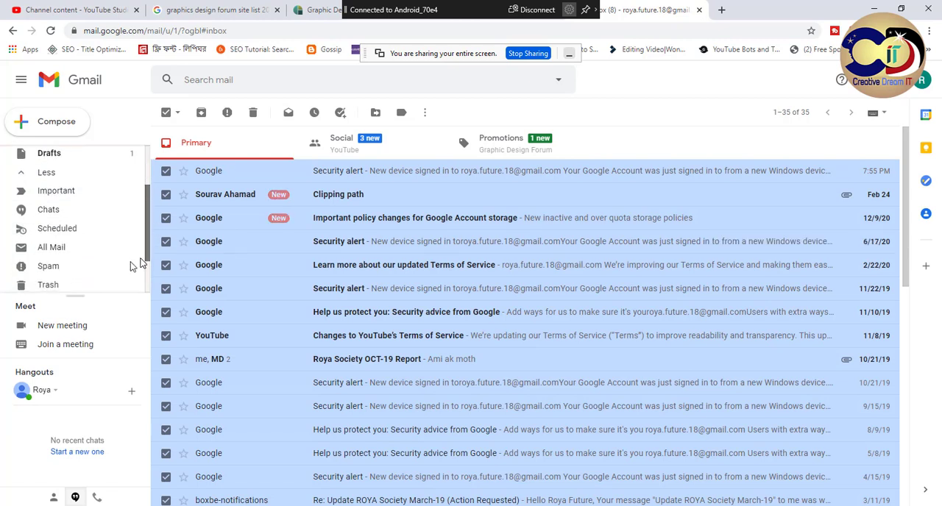
left_click(41, 250)
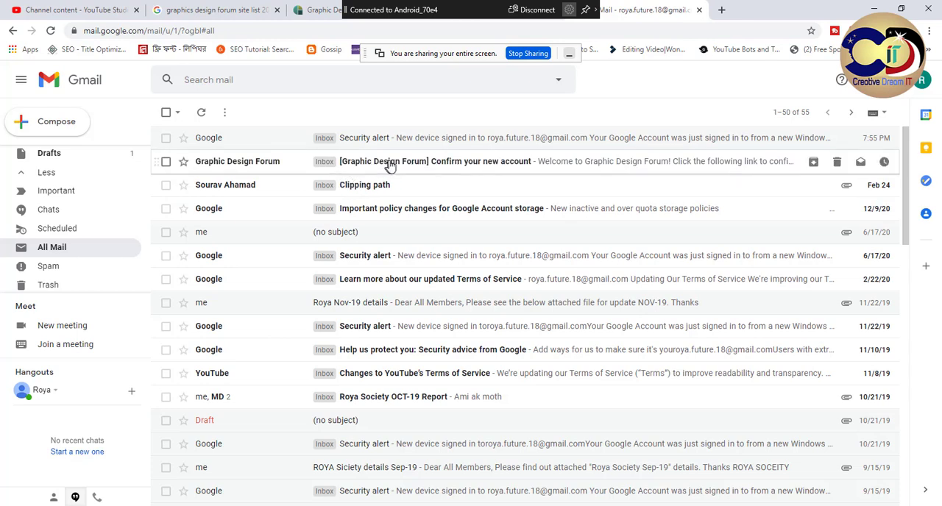
left_click(508, 165)
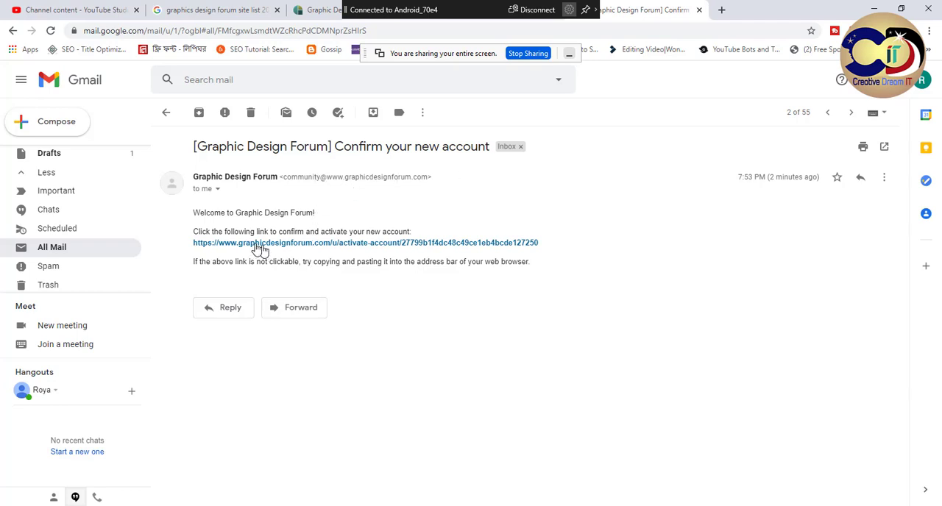
Follow the confirmation link in the email, activate the Graphic Design Forum account, and close the Gmail tab
left_click(315, 244)
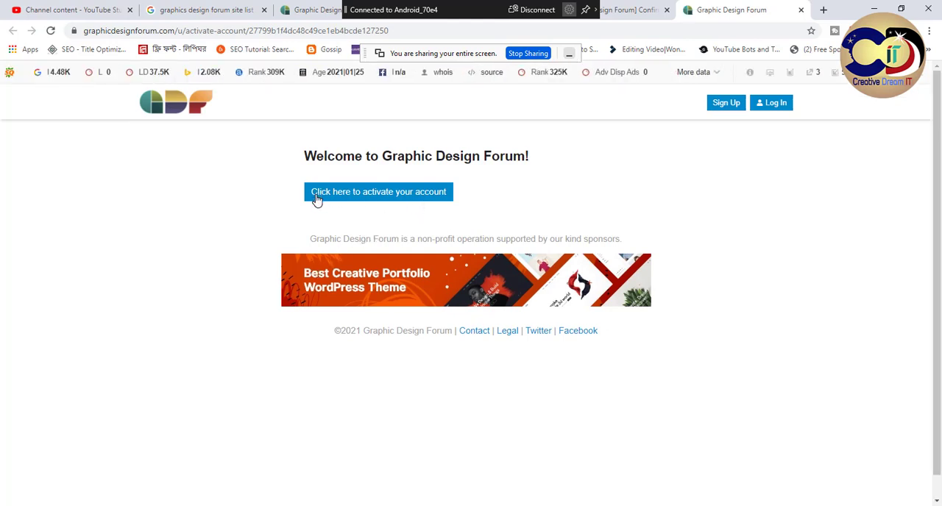
left_click(387, 193)
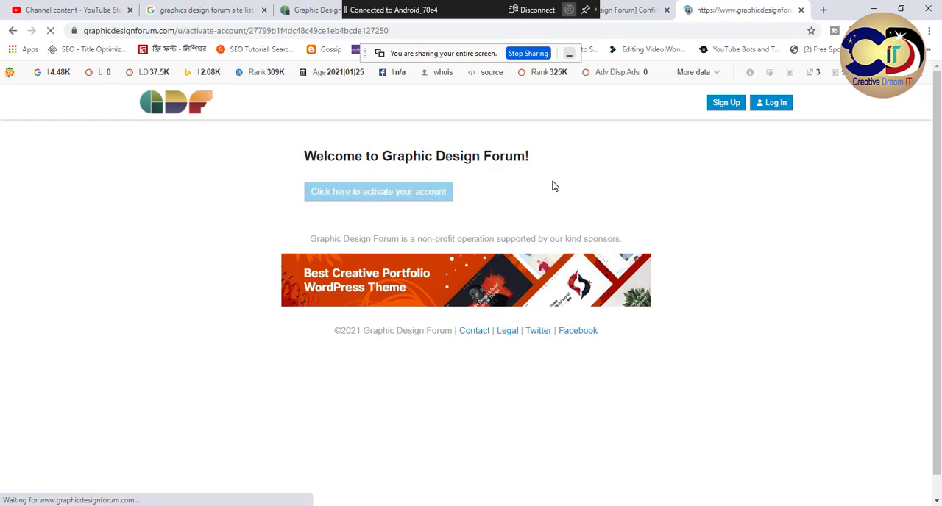
left_click(667, 10)
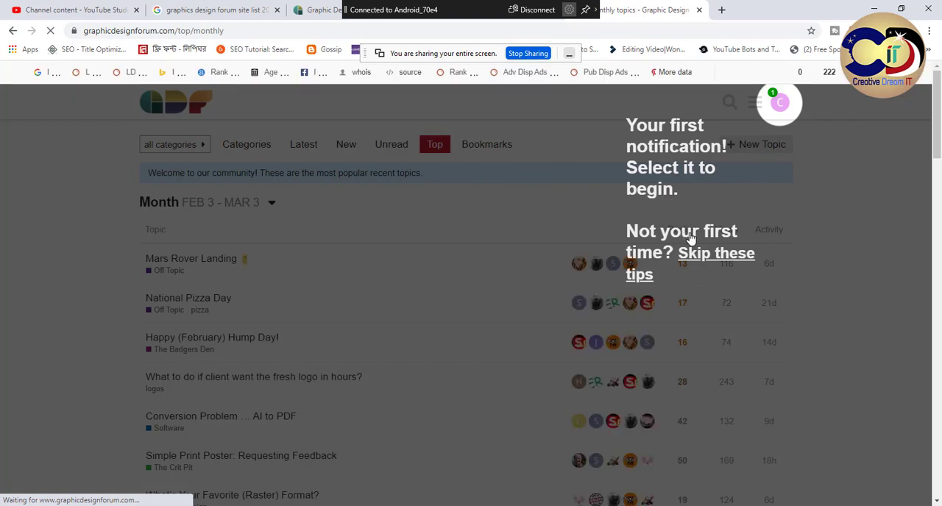
Dismiss the first-notification tip and open the new account's profile summary on Graphic Design Forum
left_click(843, 242)
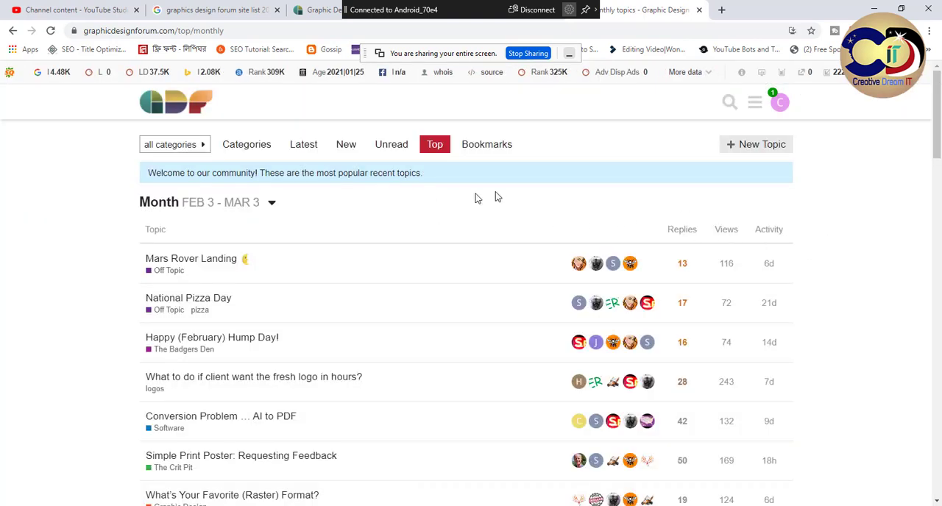
left_click(782, 104)
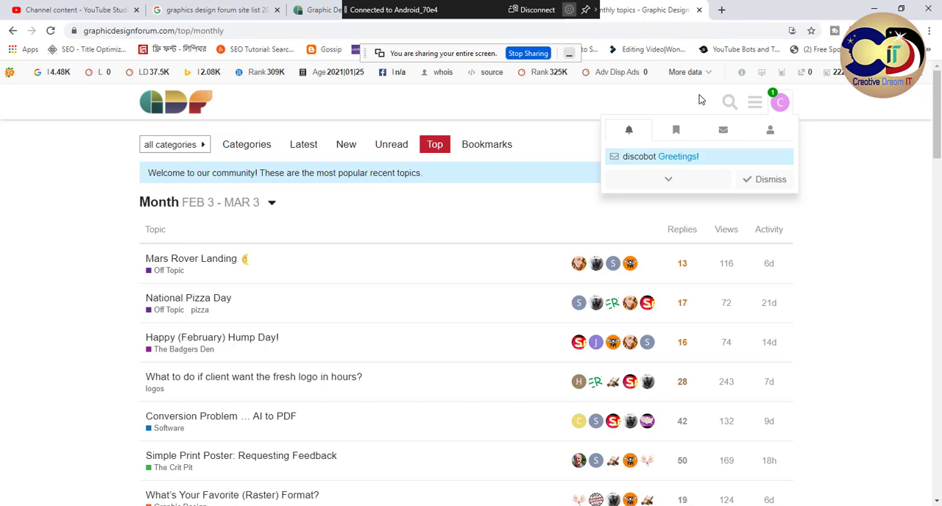
right_click(765, 131)
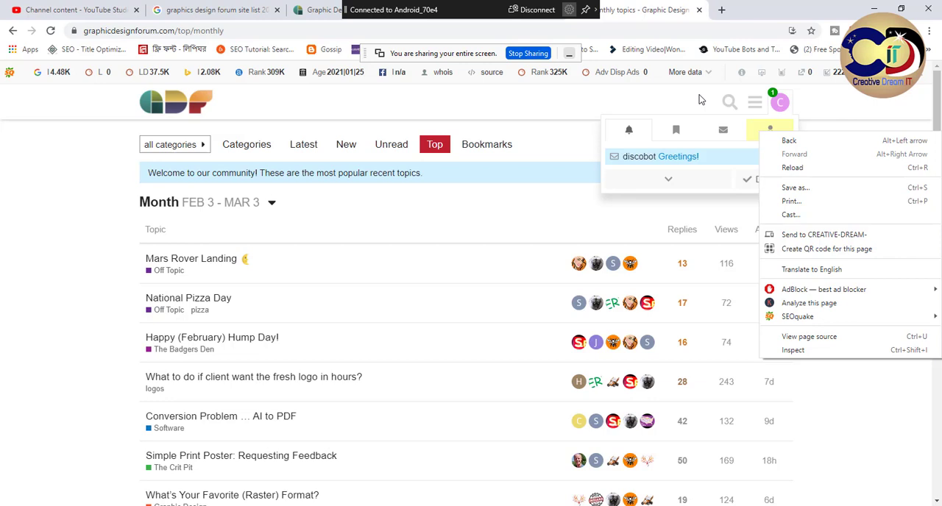
left_click(701, 100)
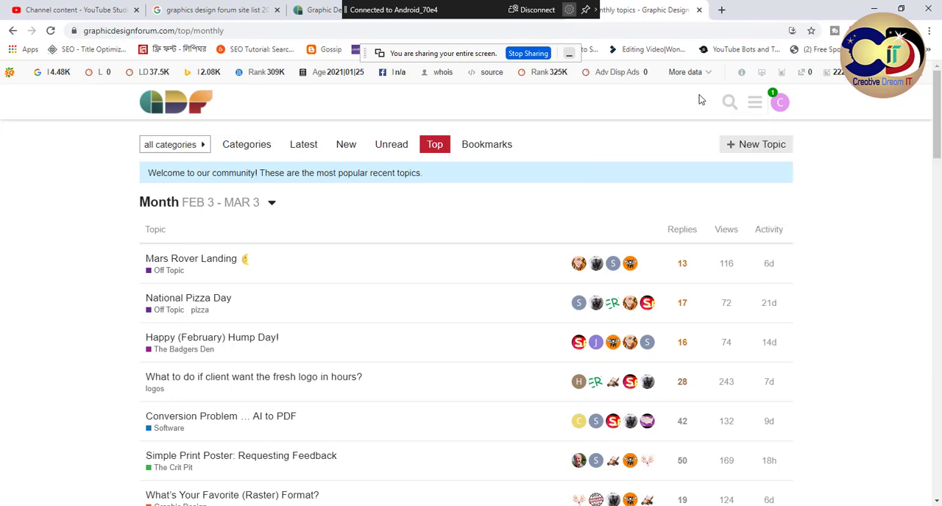
left_click(779, 102)
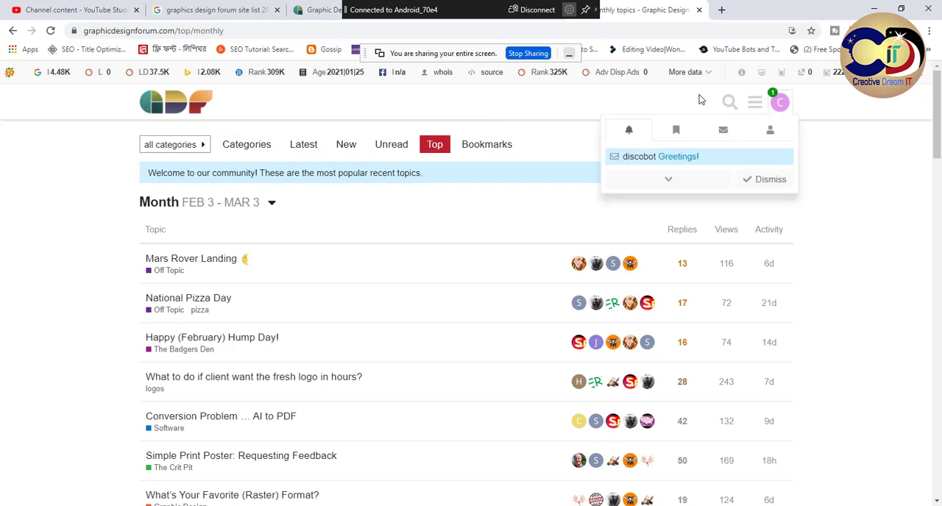
left_click(769, 130)
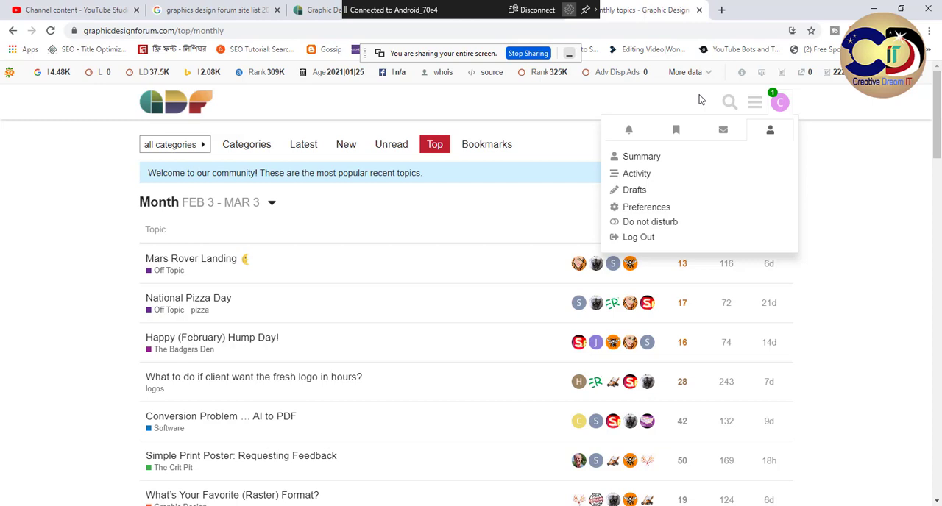
left_click(641, 157)
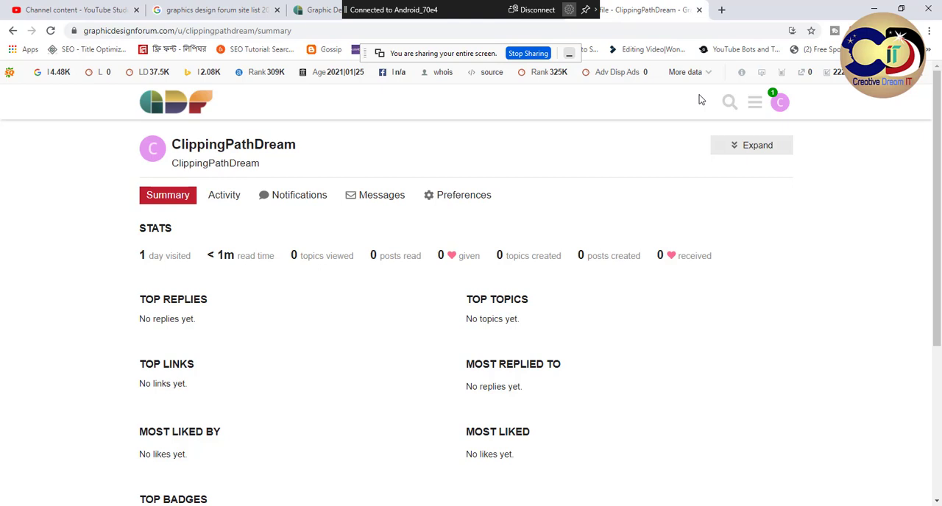
View the profile's activity, notifications and messages, and open the account preferences
key("Return")
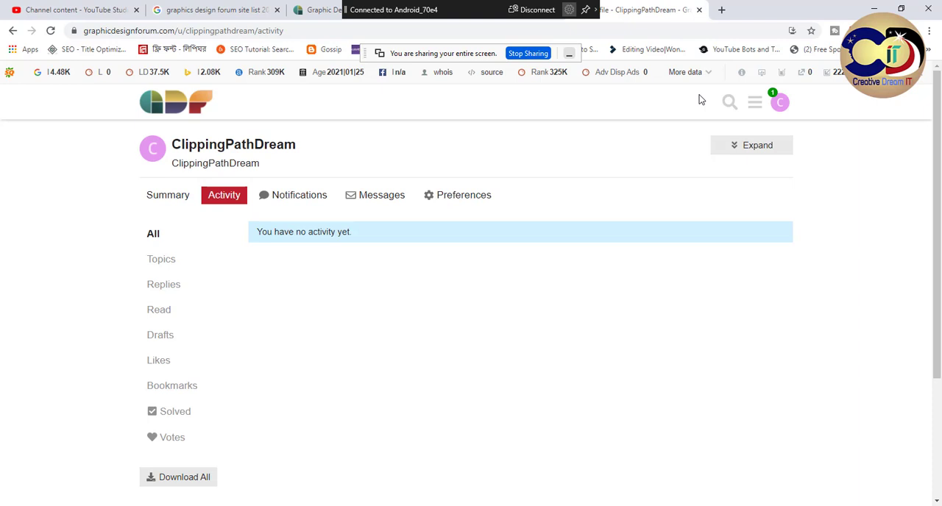
left_click(291, 191)
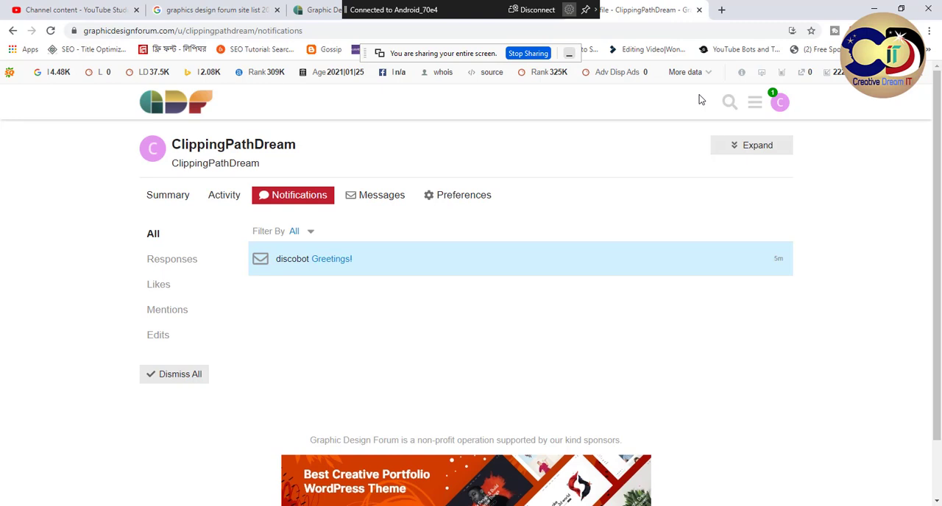
left_click(375, 195)
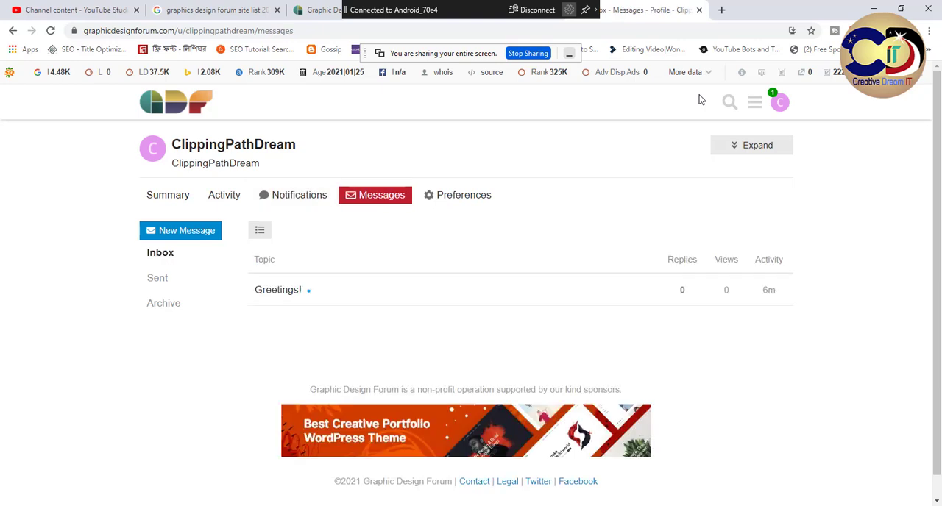
left_click(457, 195)
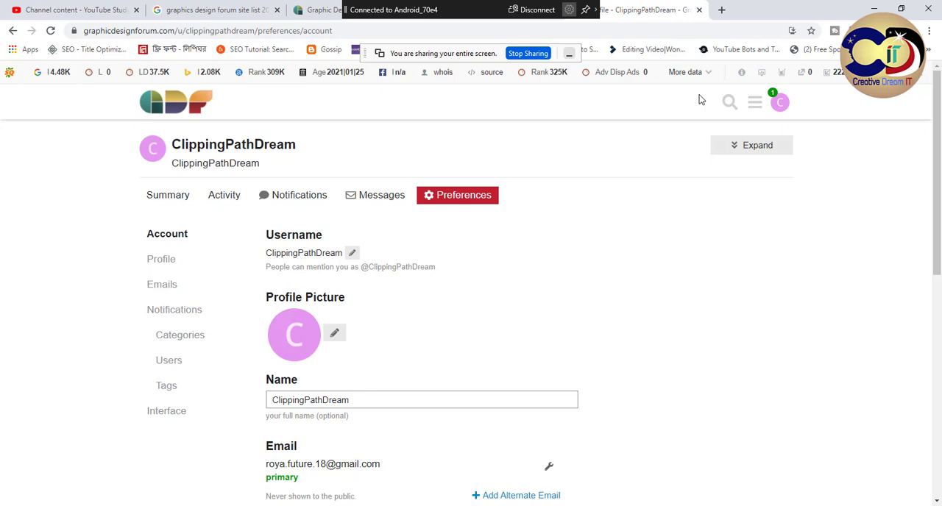
Start changing the profile picture and upload the image CPD logo 160x160 from the Camtasia folder in Documents
left_click(333, 335)
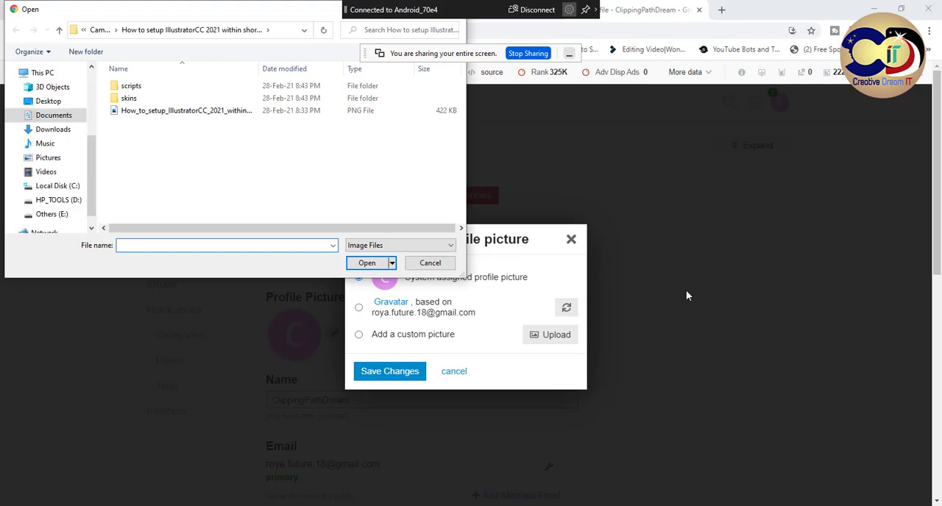
left_click(54, 115)
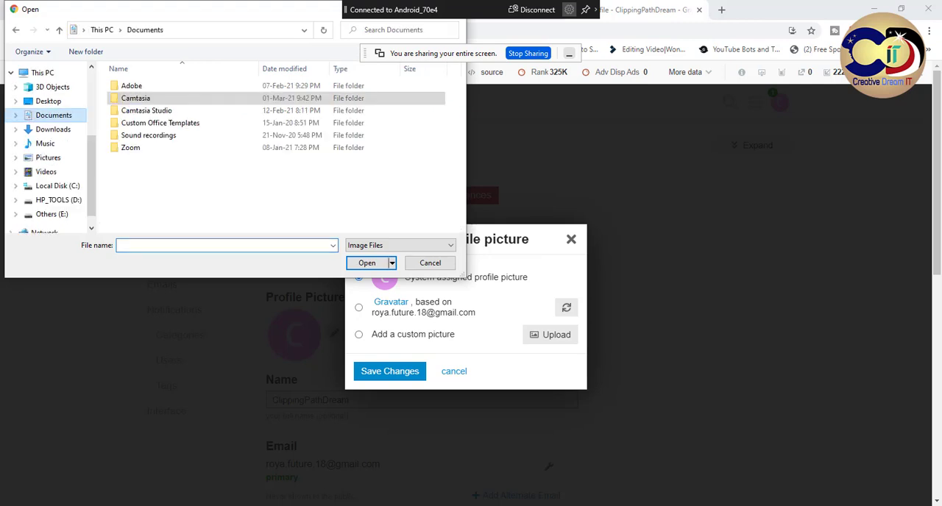
left_click(135, 98)
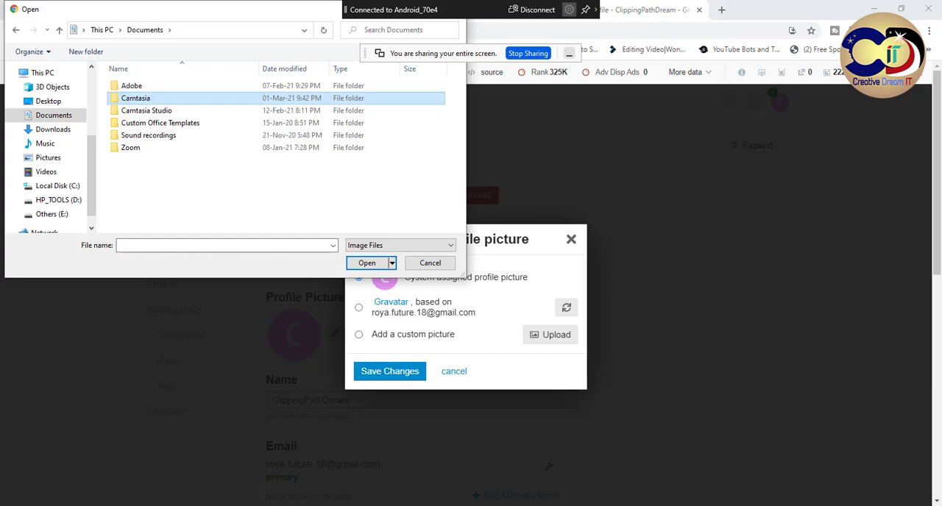
key("F2")
key("Escape")
key("Return")
scroll(287, 148, "down", 8)
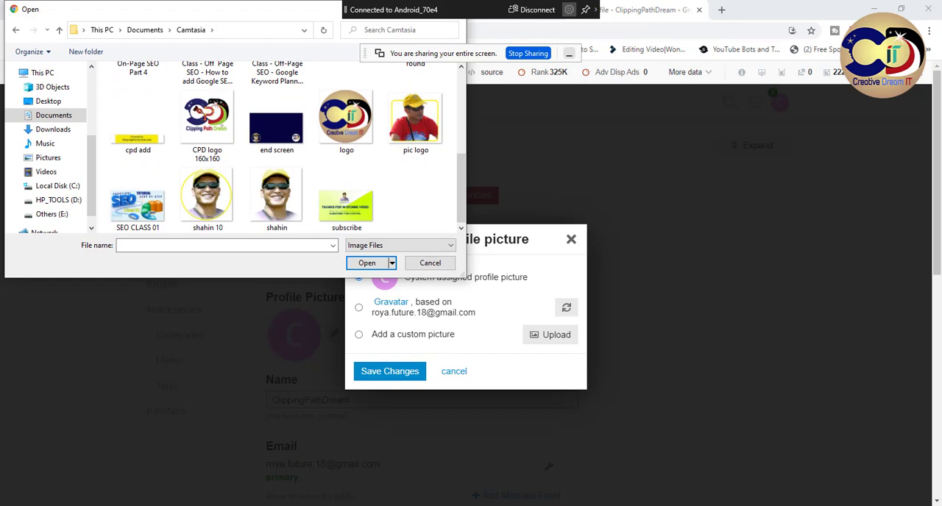
left_click(206, 122)
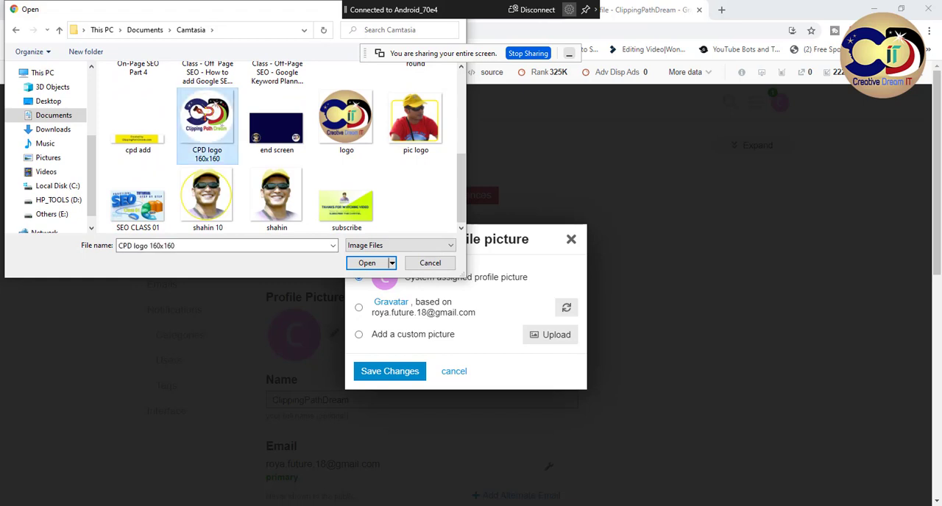
key("Return")
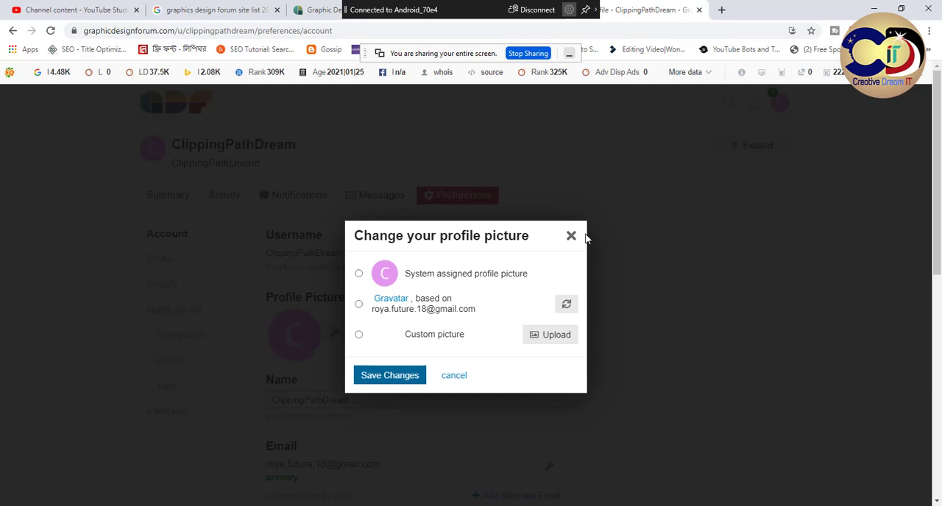
Upload CPD logo 160x160 again, choose the custom picture option and save the profile picture
key("space")
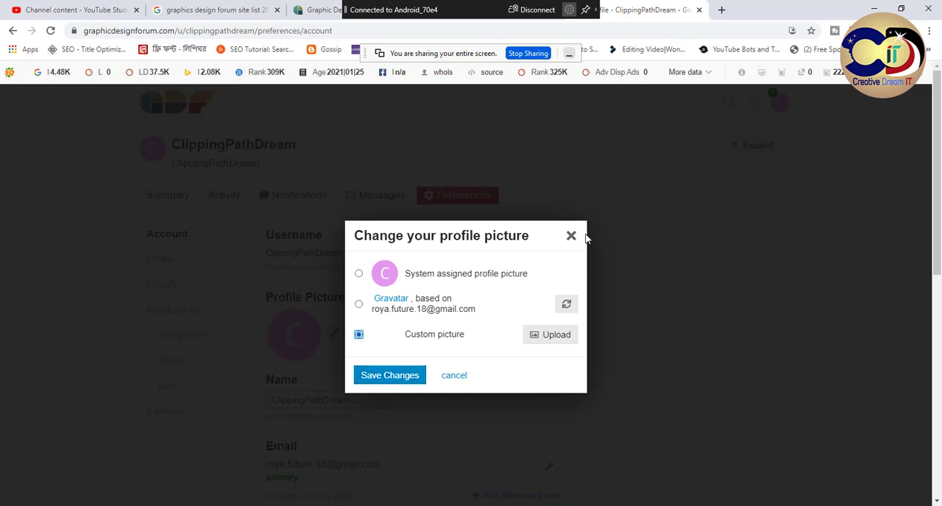
key("Tab")
key("space")
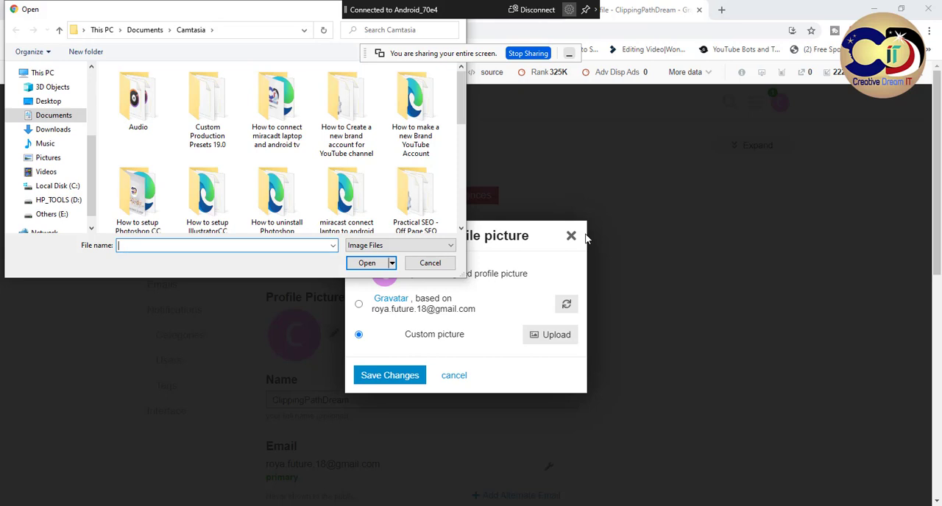
scroll(280, 147, "down", 6)
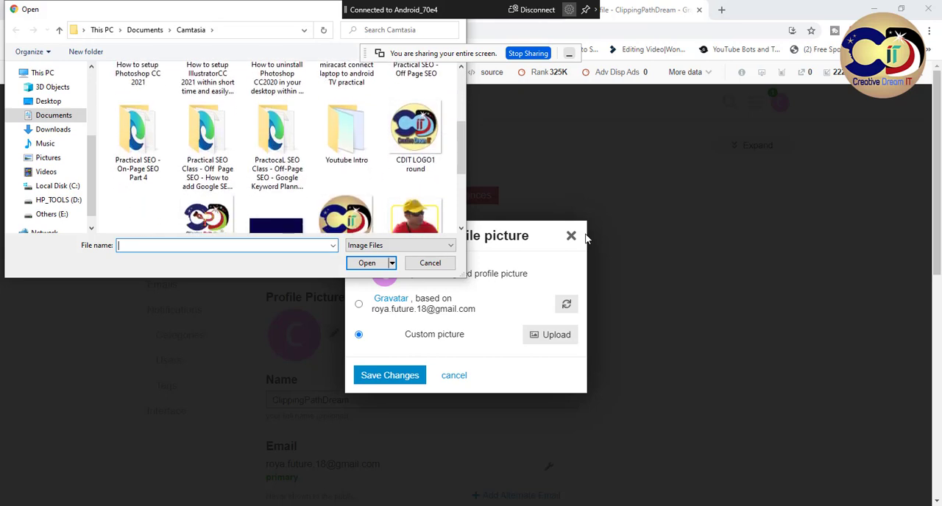
left_click(207, 164)
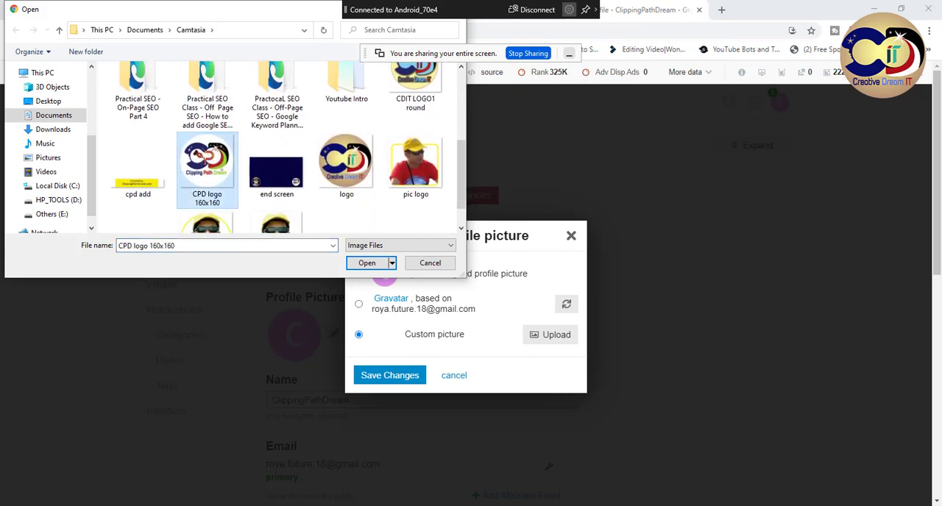
left_click(367, 263)
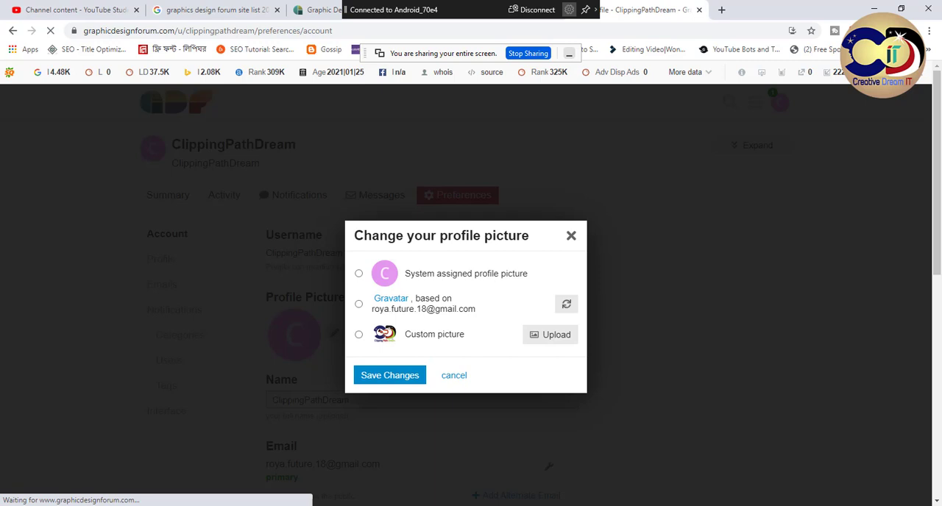
left_click(358, 334)
left_click(391, 375)
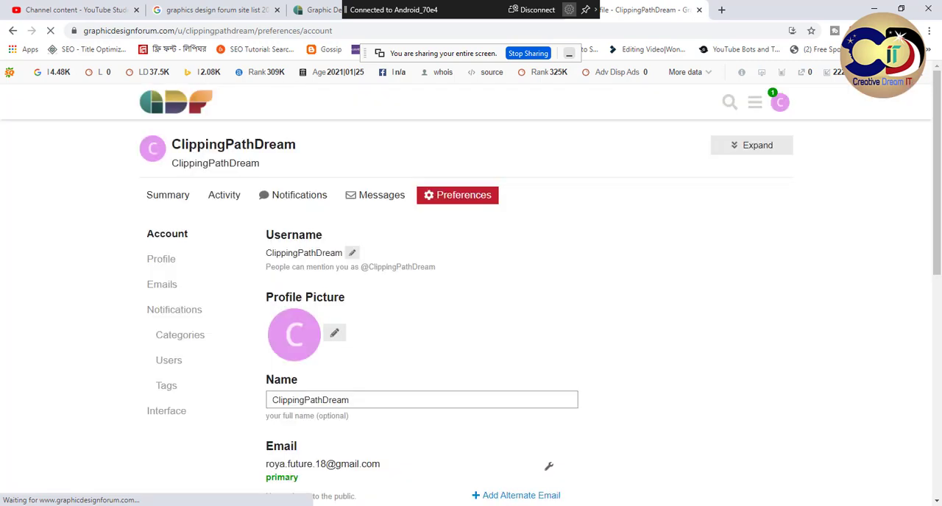
Reload the account preferences page to refresh the profile picture
left_click(207, 31)
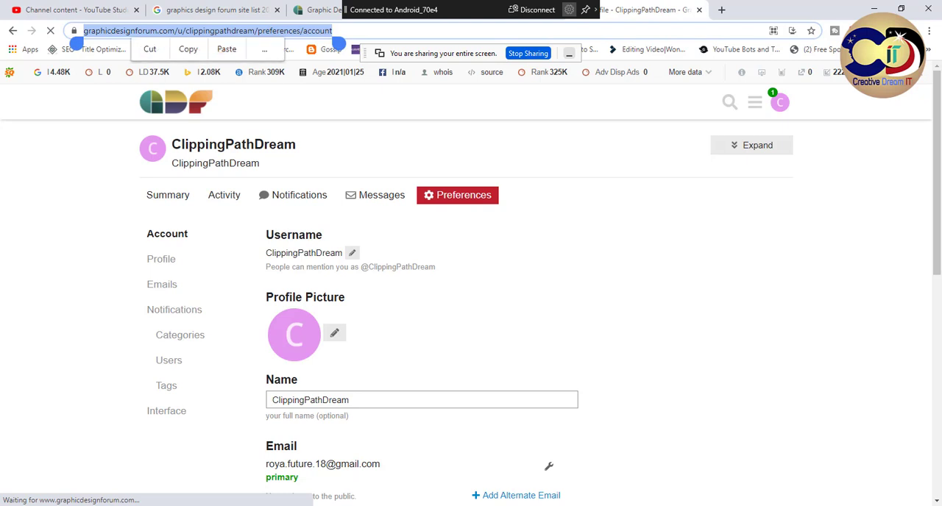
key("Return")
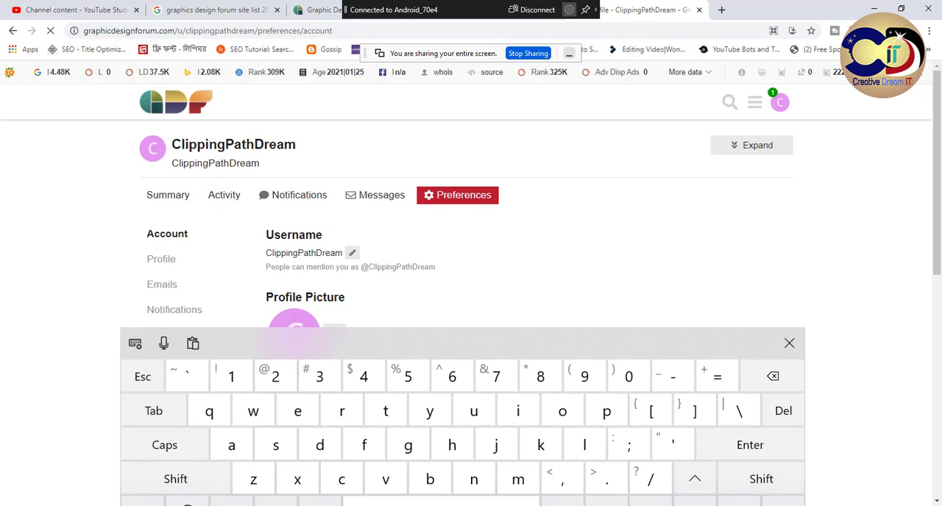
left_click(789, 343)
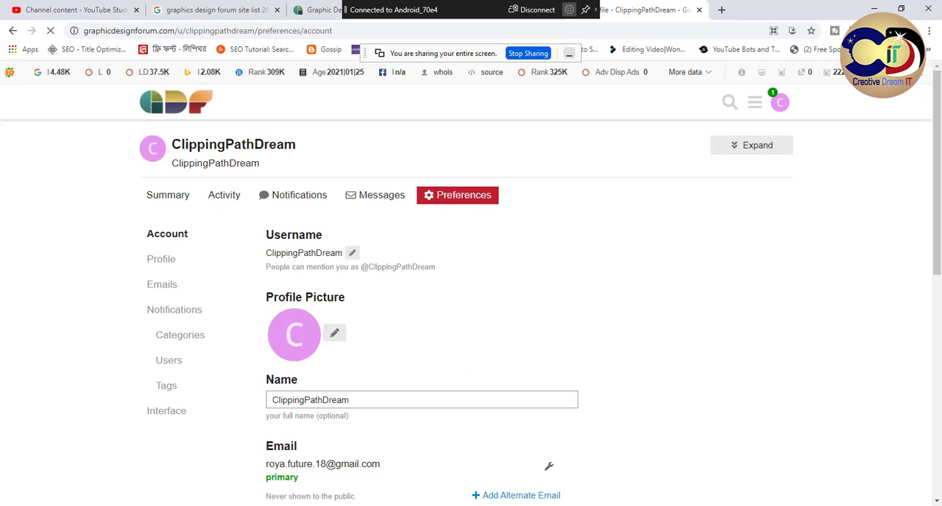
left_click(208, 31)
left_click(334, 333)
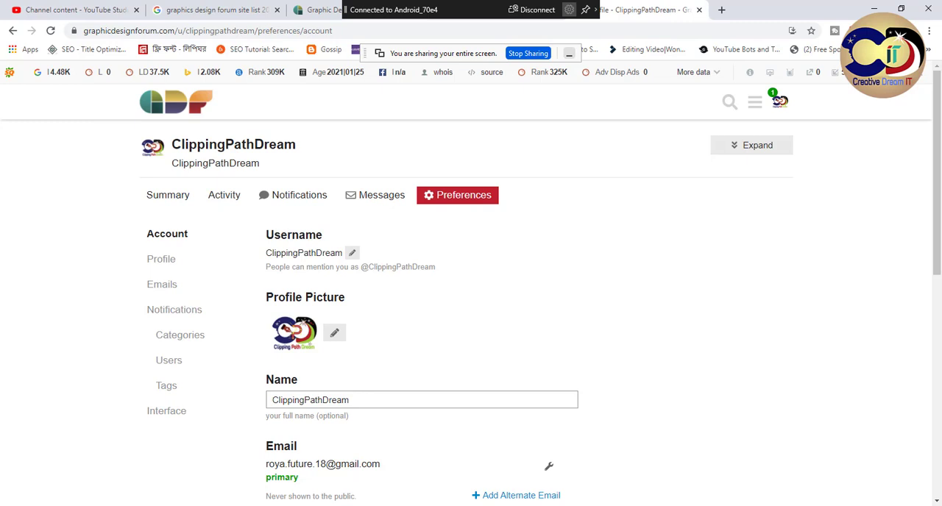
Examine the remaining account settings and the email and category notification preferences
scroll(471, 294, "down", 1)
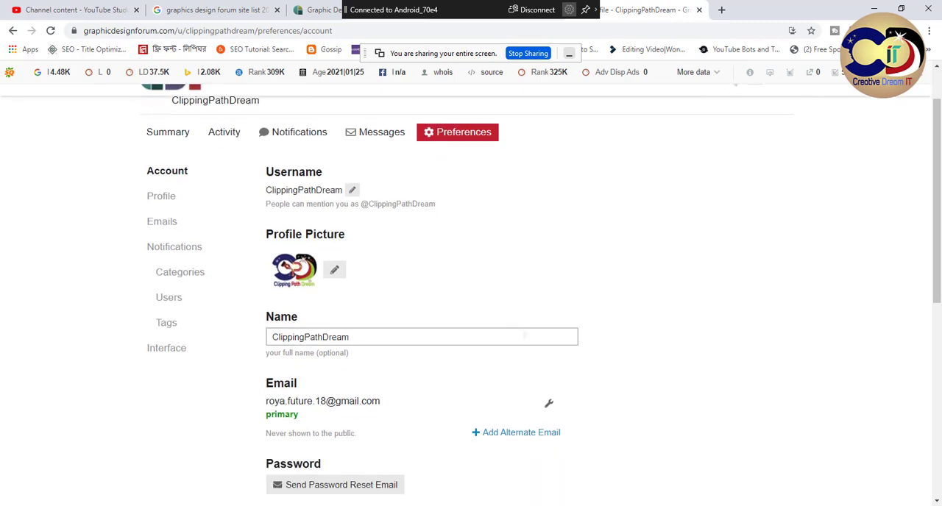
scroll(470, 295, "down", 2)
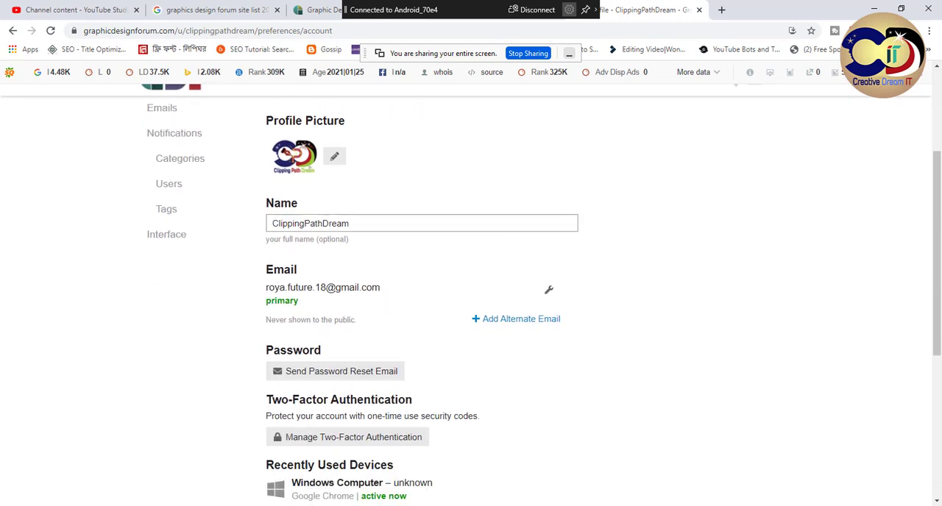
scroll(471, 294, "down", 2)
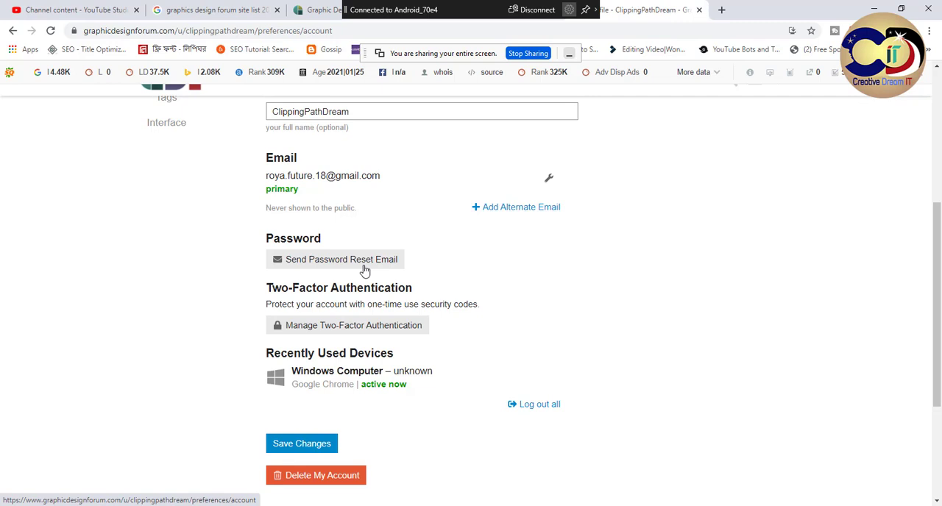
scroll(364, 271, "down", 3)
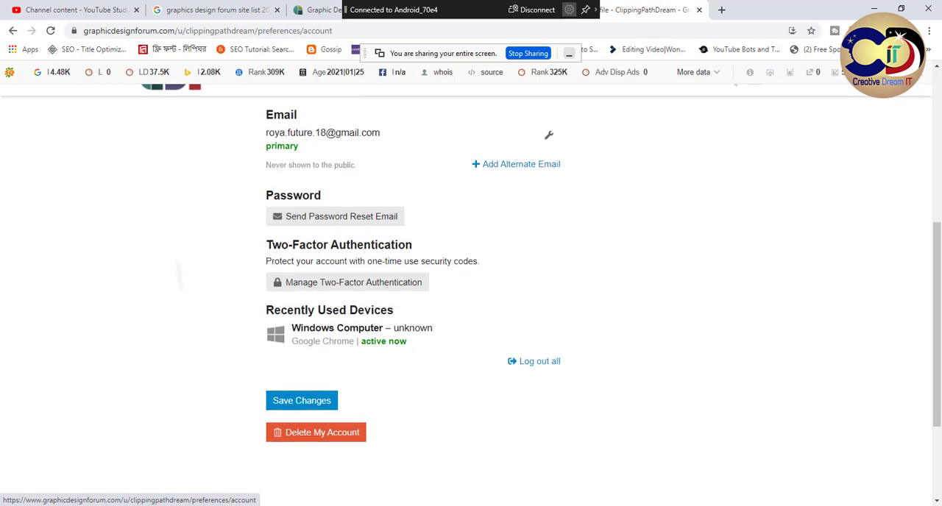
scroll(364, 271, "up", 4)
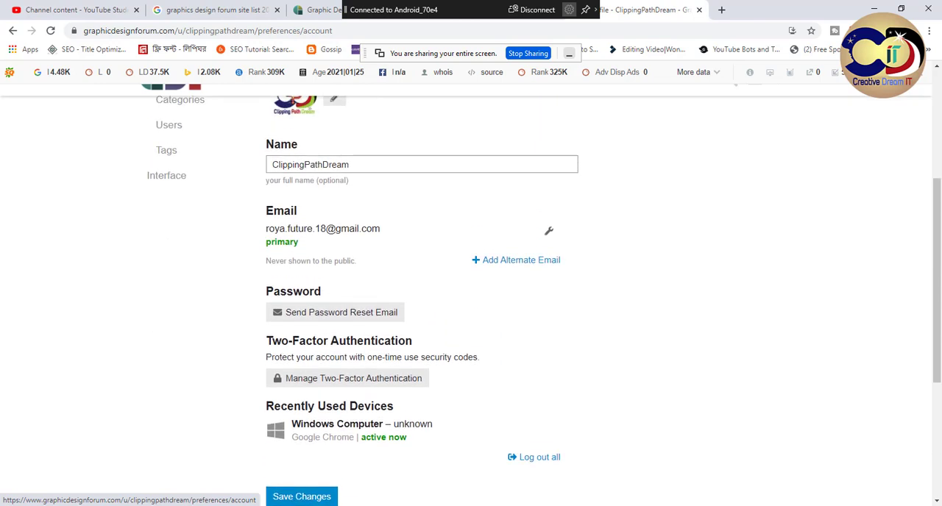
scroll(537, 305, "up", 2)
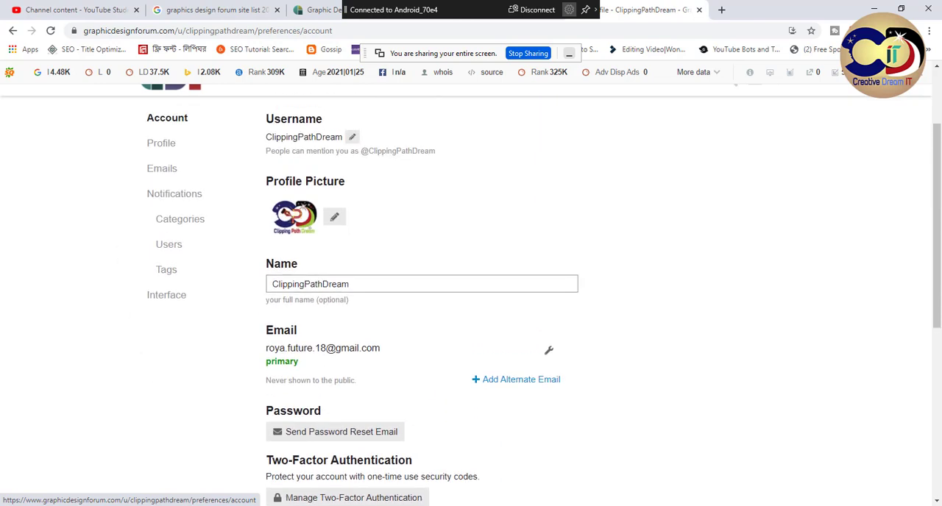
left_click(161, 168)
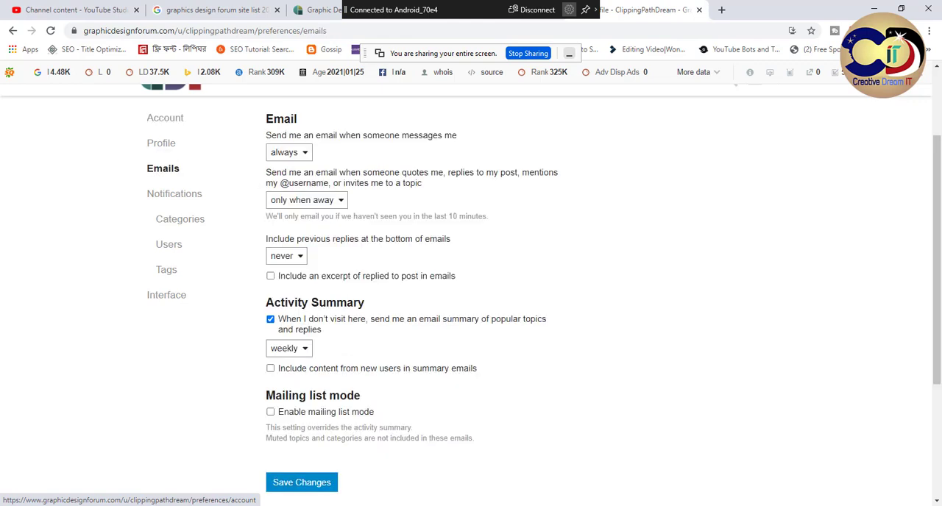
left_click(180, 219)
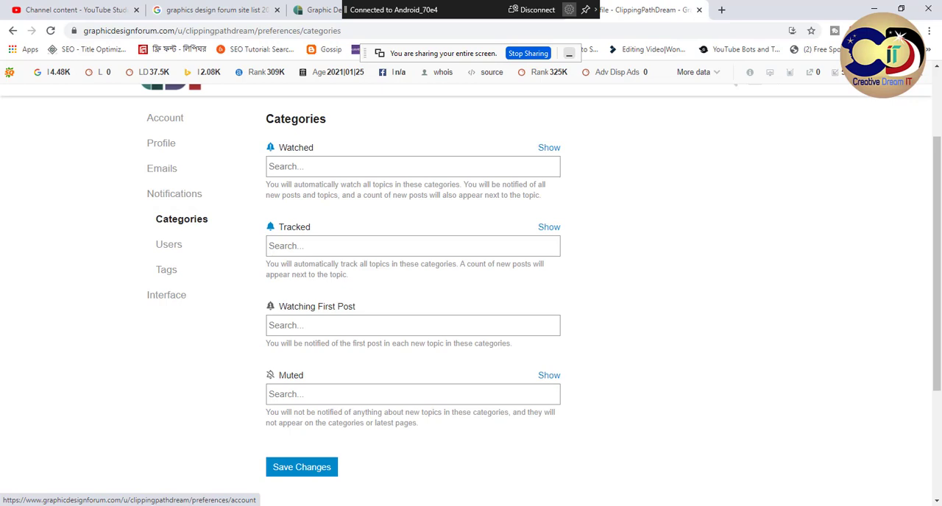
Add Graphic Design to the watched categories in the notification preferences
scroll(471, 294, "down", 2)
scroll(471, 294, "up", 2)
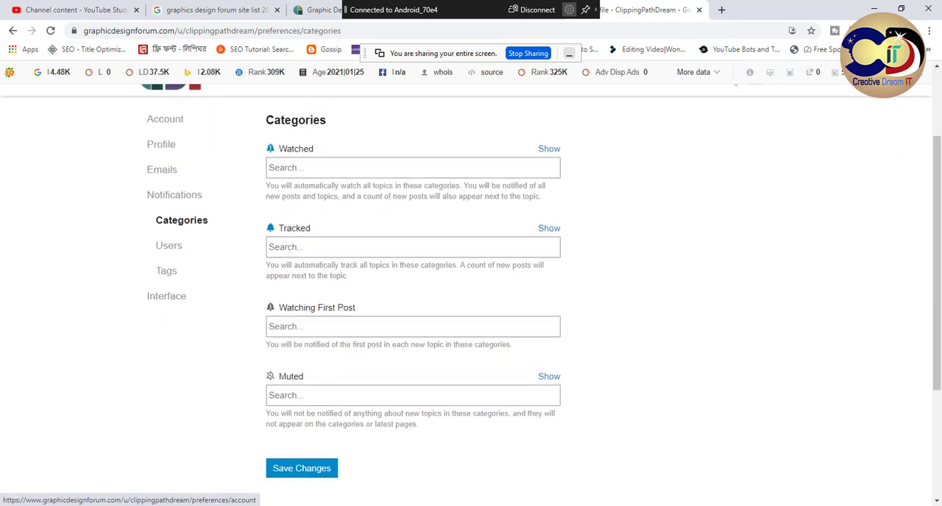
left_click(421, 164)
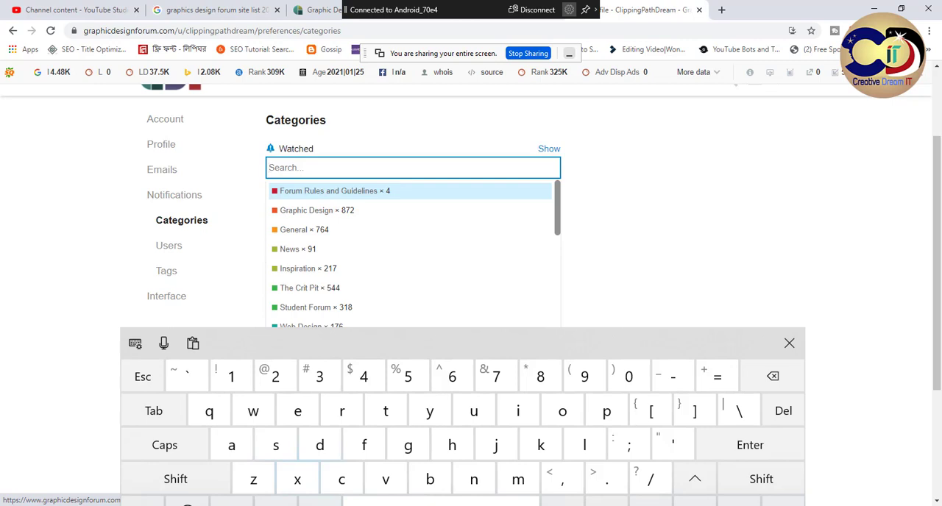
scroll(360, 255, "down", 4)
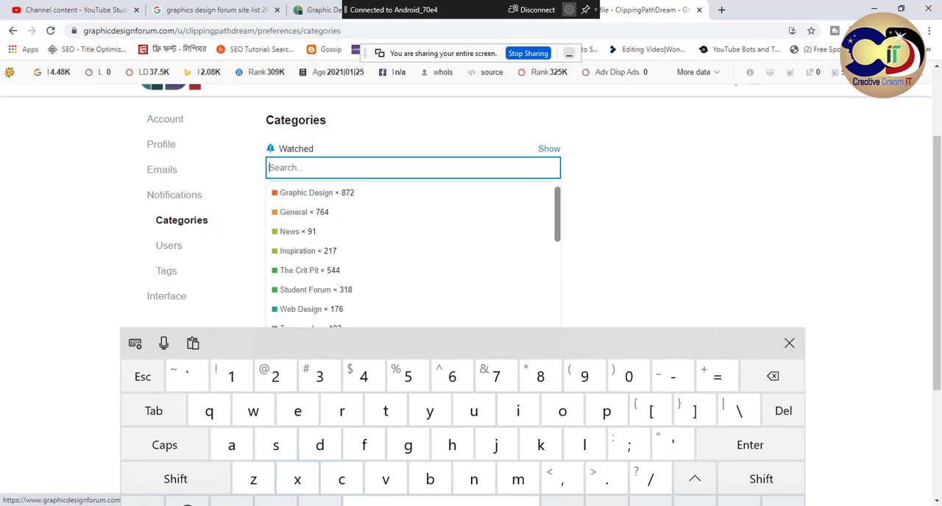
scroll(358, 258, "down", 2)
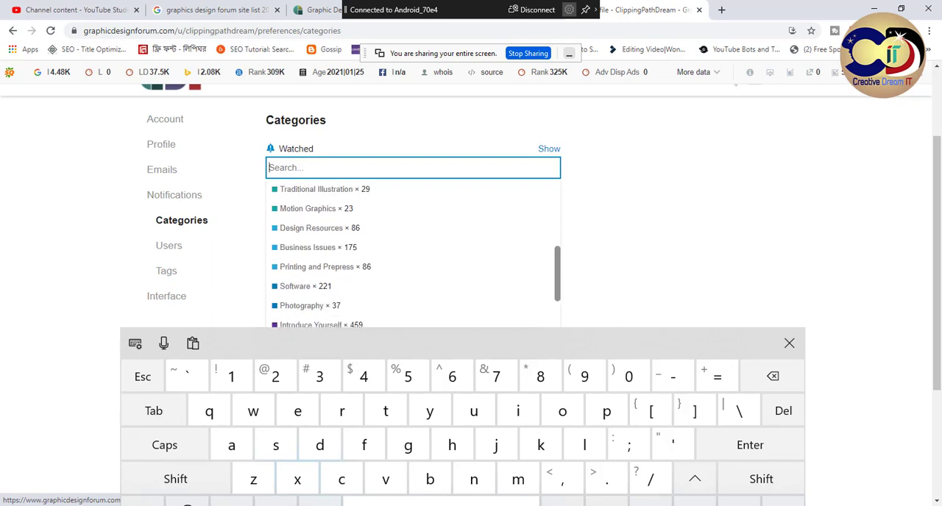
scroll(412, 279, "down", 2)
scroll(412, 280, "up", 2)
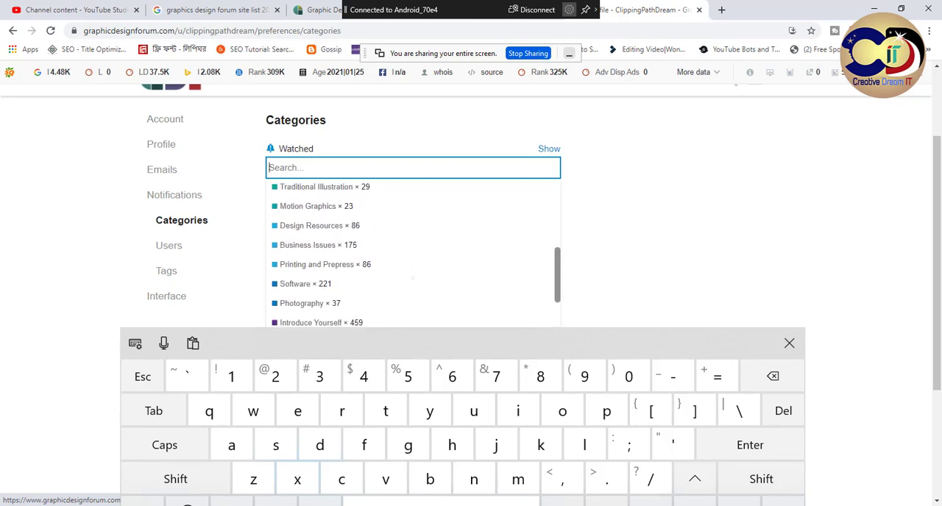
scroll(413, 279, "up", 3)
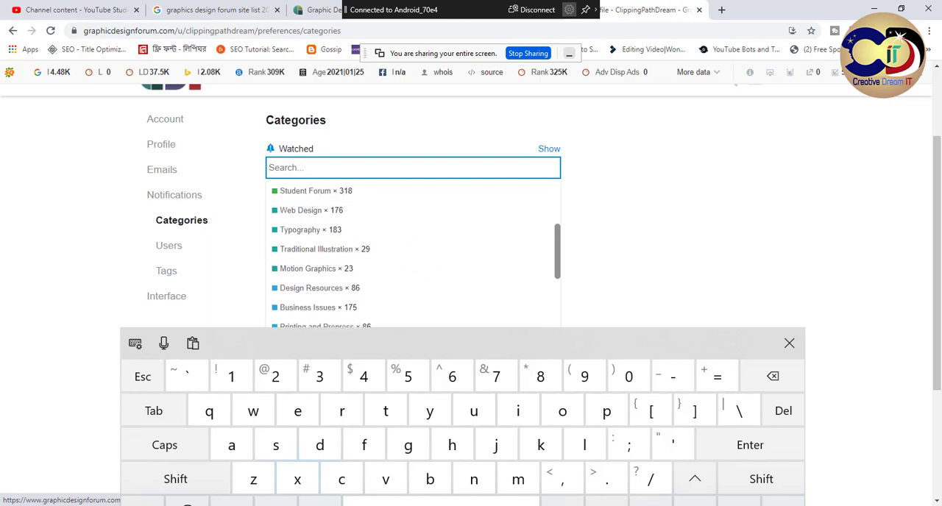
scroll(416, 254, "up", 2)
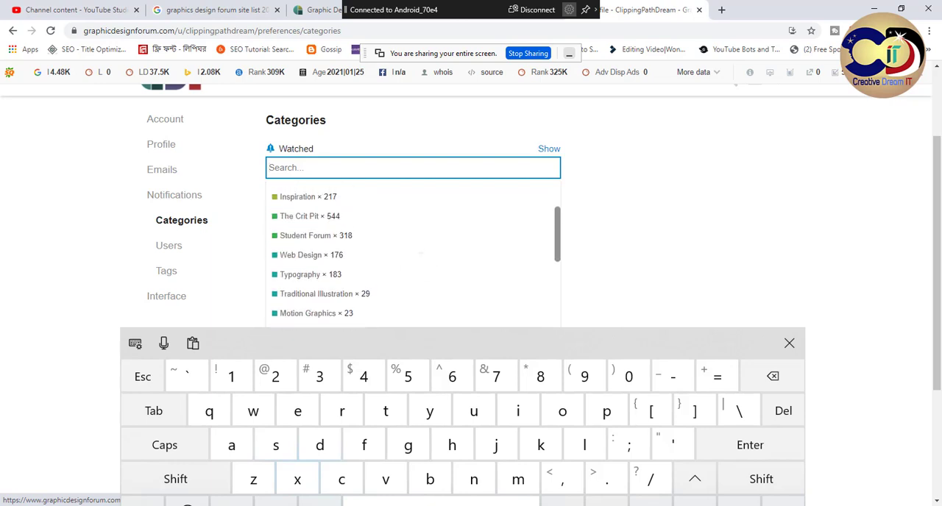
scroll(416, 253, "up", 4)
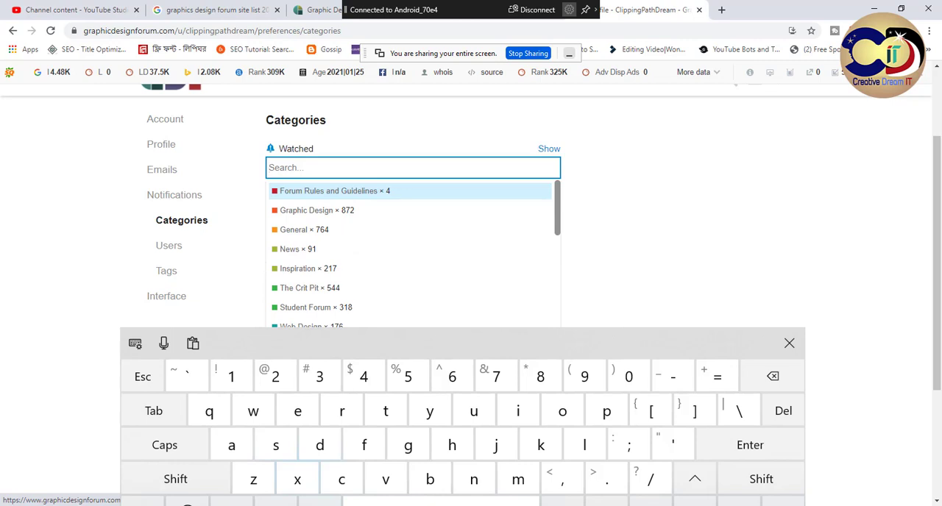
left_click(316, 211)
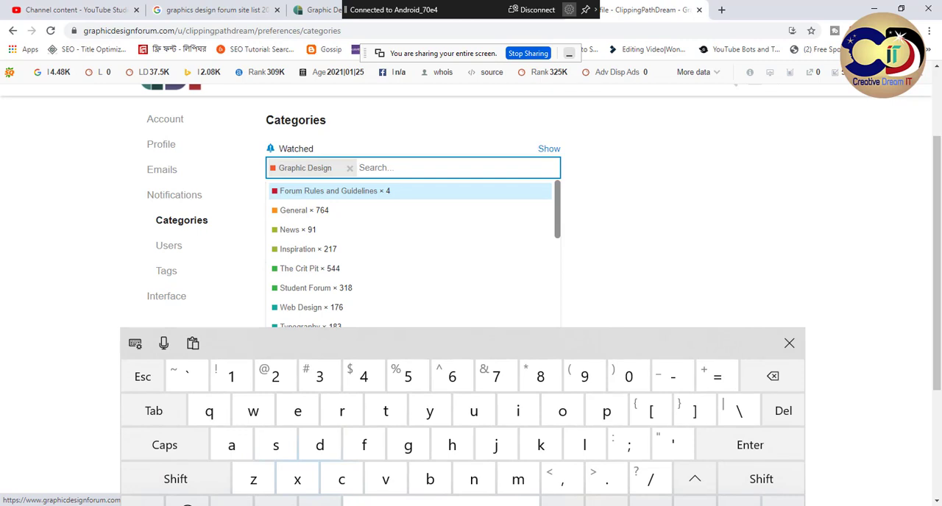
left_click(642, 226)
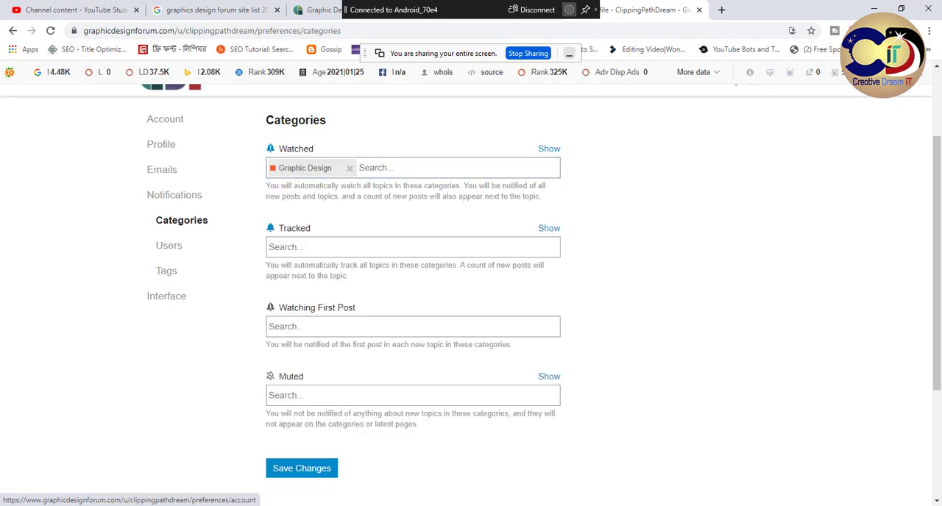
Add Photography to the tracked categories, dismissing the on-screen keyboard whenever it covers the category list
left_click(412, 248)
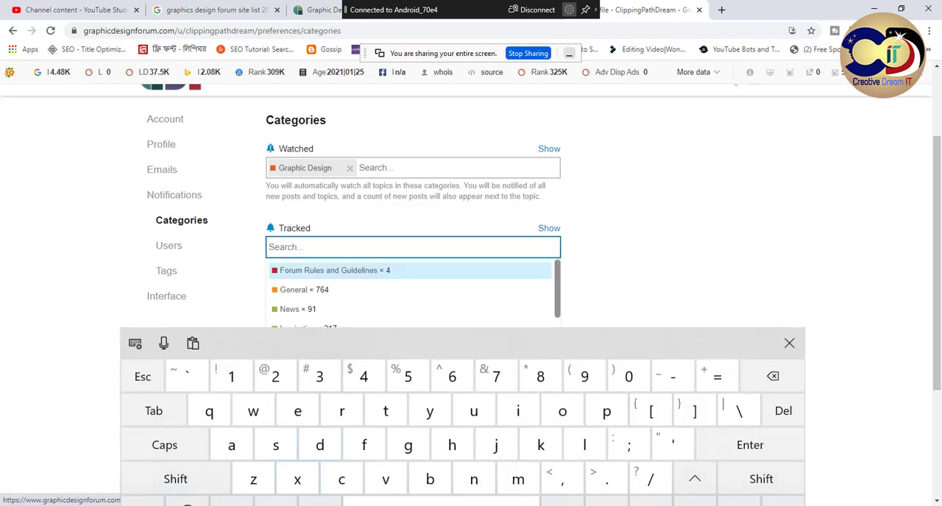
left_click(789, 344)
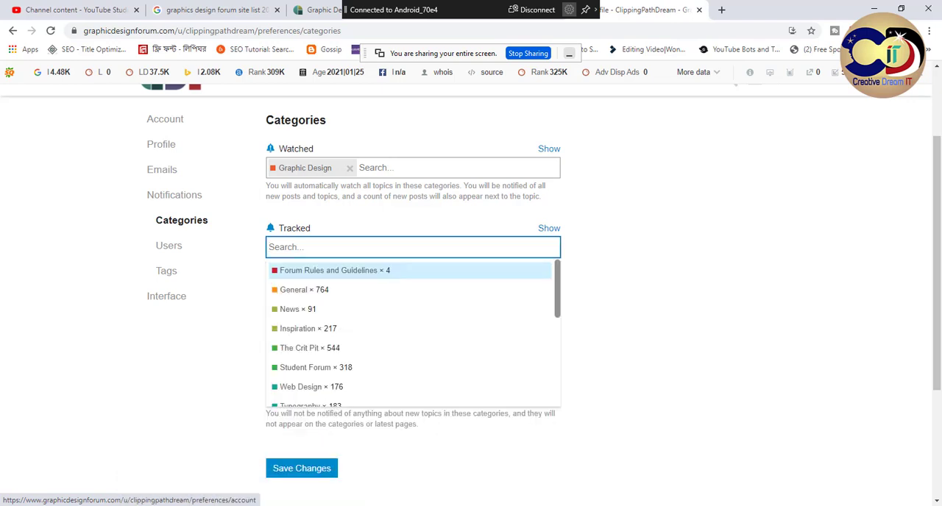
scroll(412, 335, "down", 3)
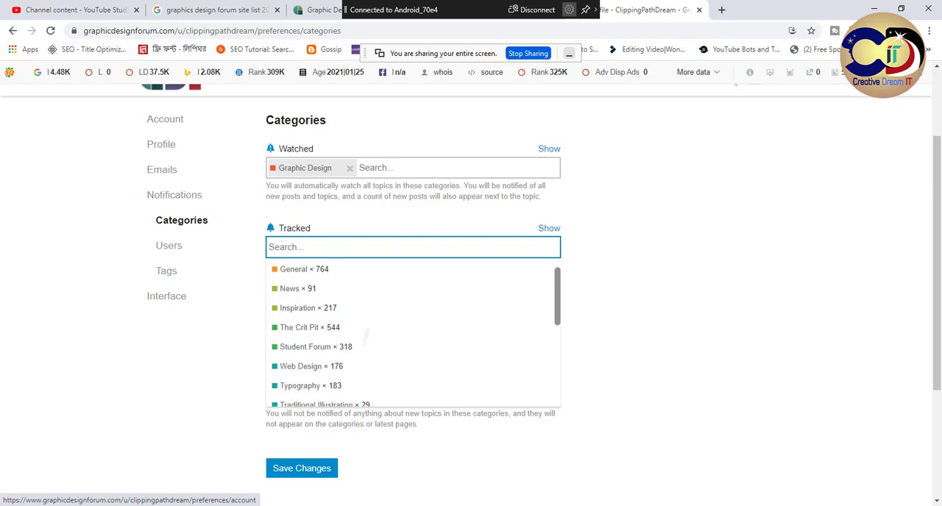
scroll(412, 335, "down", 3)
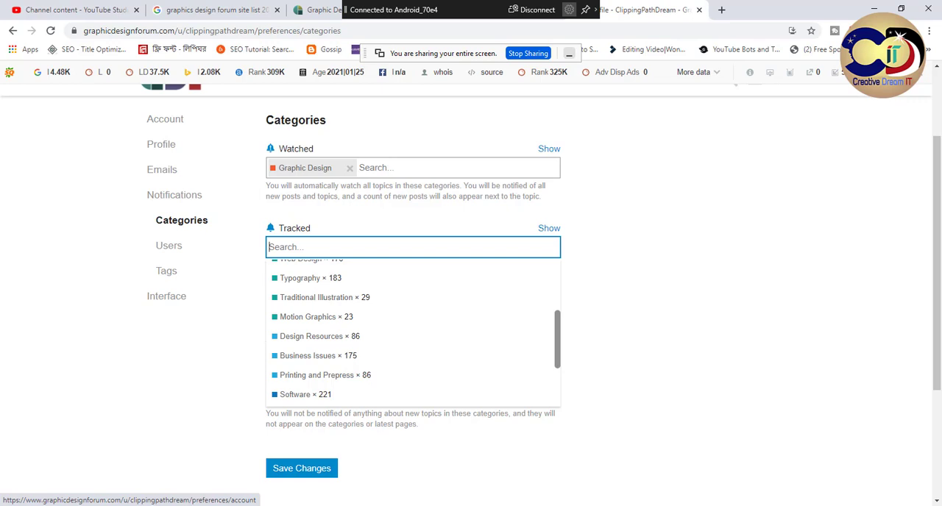
scroll(412, 331, "down", 3)
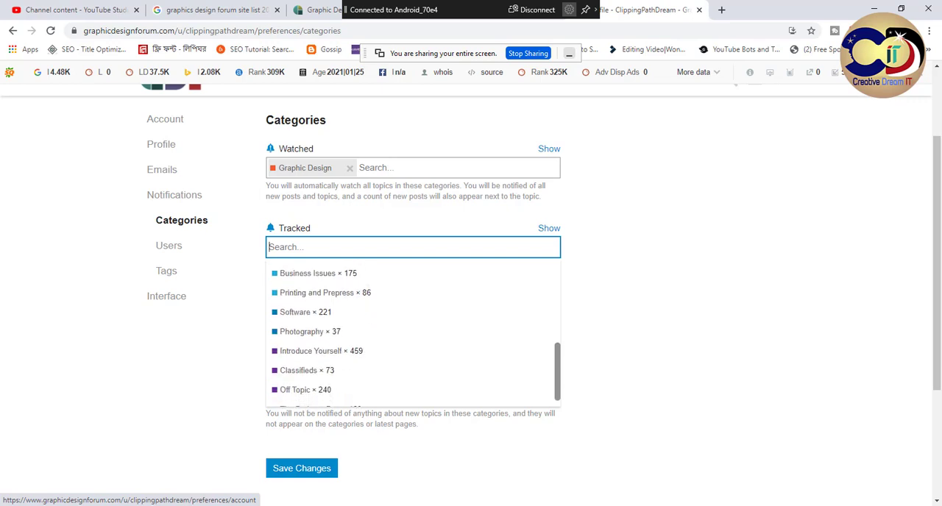
scroll(412, 331, "down", 1)
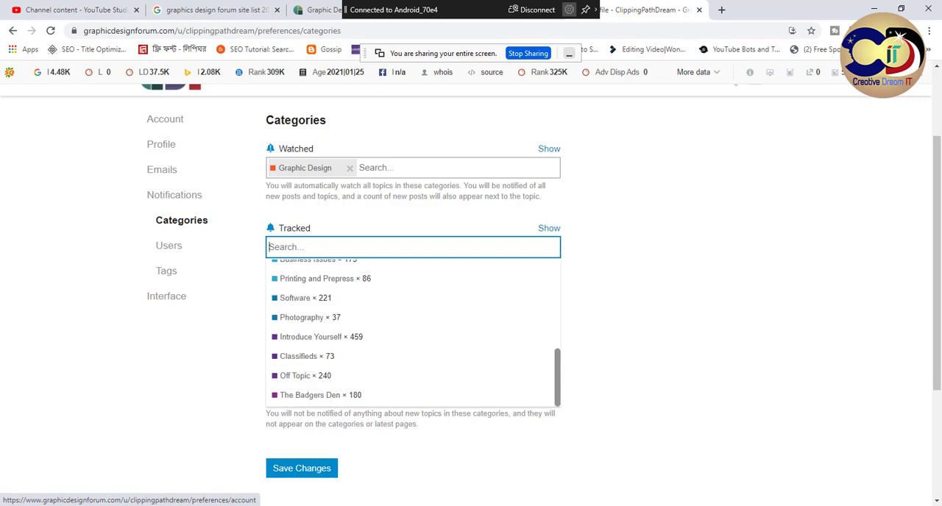
scroll(412, 331, "up", 1)
scroll(412, 331, "up", 2)
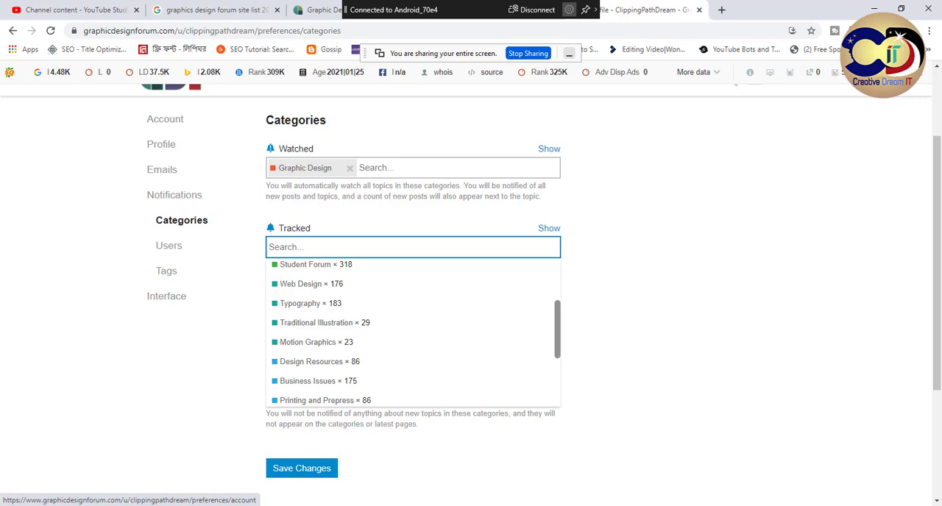
scroll(412, 331, "up", 1)
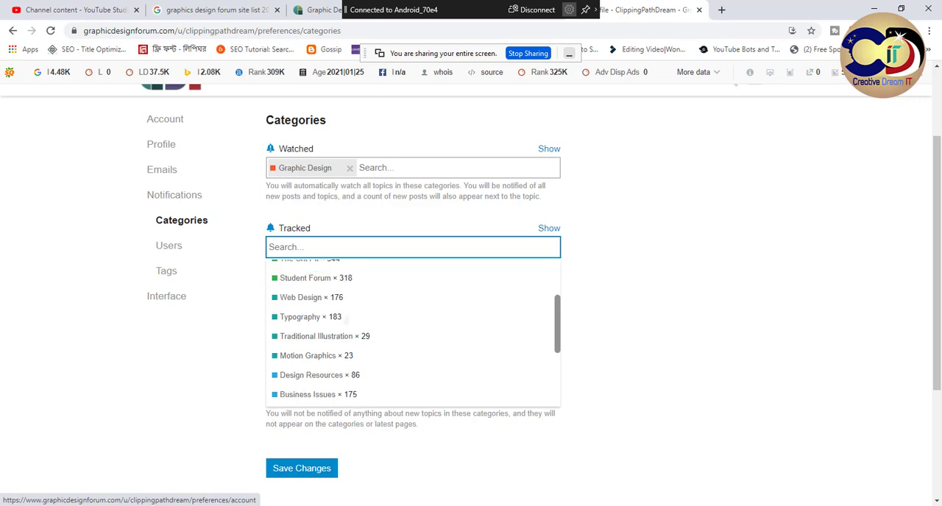
scroll(412, 331, "up", 5)
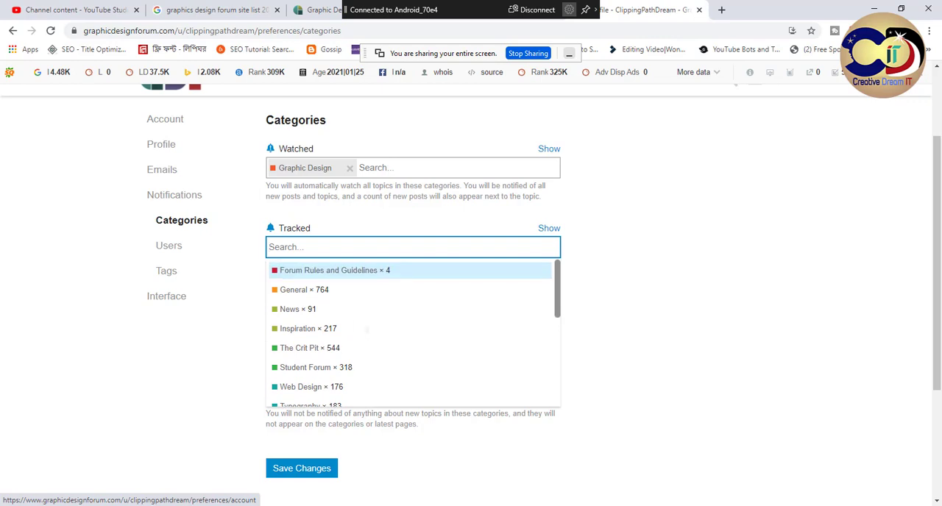
scroll(412, 331, "down", 4)
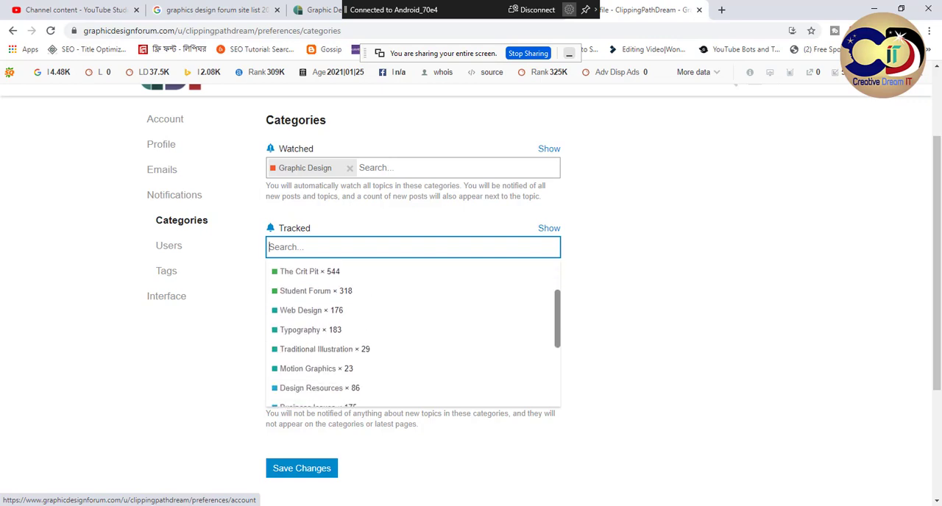
scroll(412, 331, "down", 3)
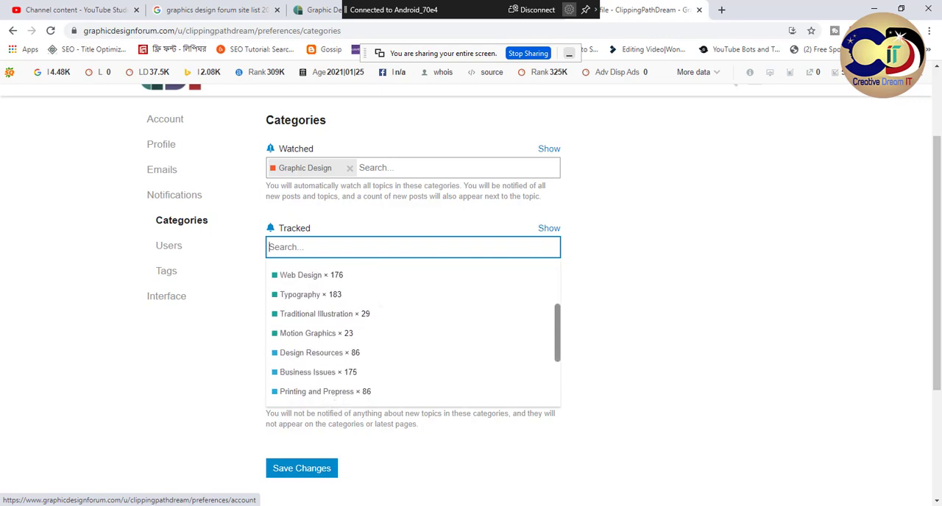
scroll(412, 331, "down", 2)
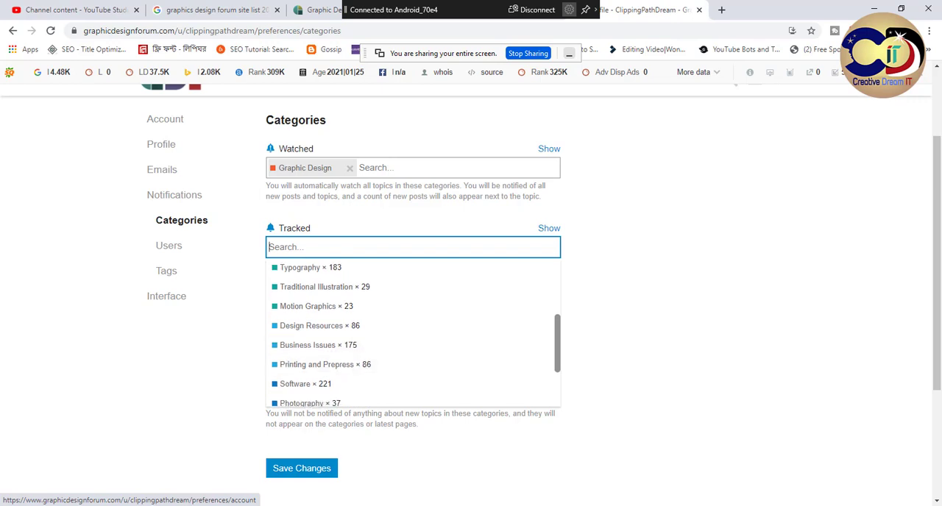
scroll(411, 331, "down", 1)
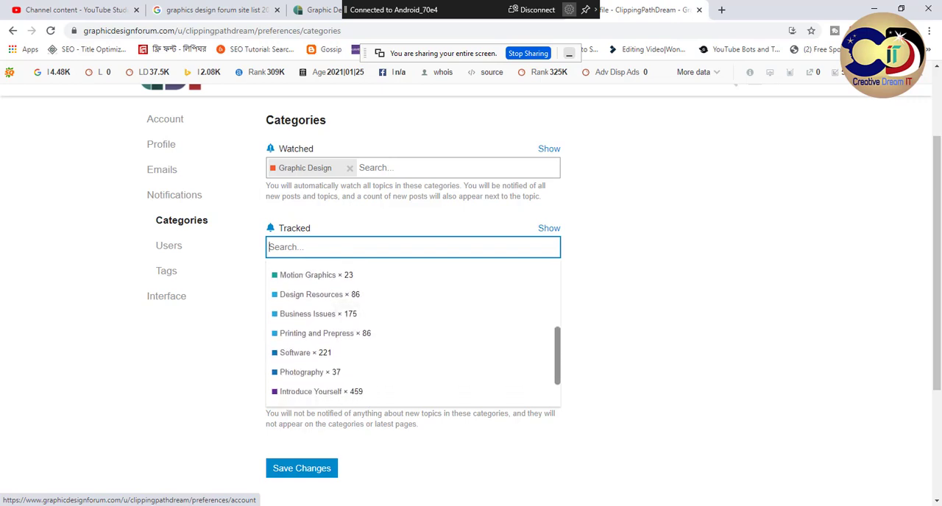
scroll(412, 332, "down", 1)
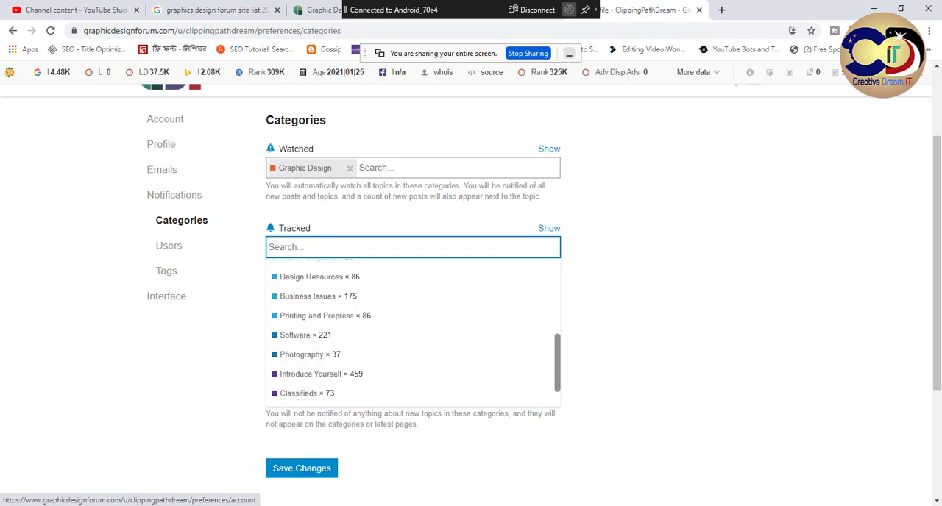
left_click(310, 354)
scroll(412, 293, "down", 1)
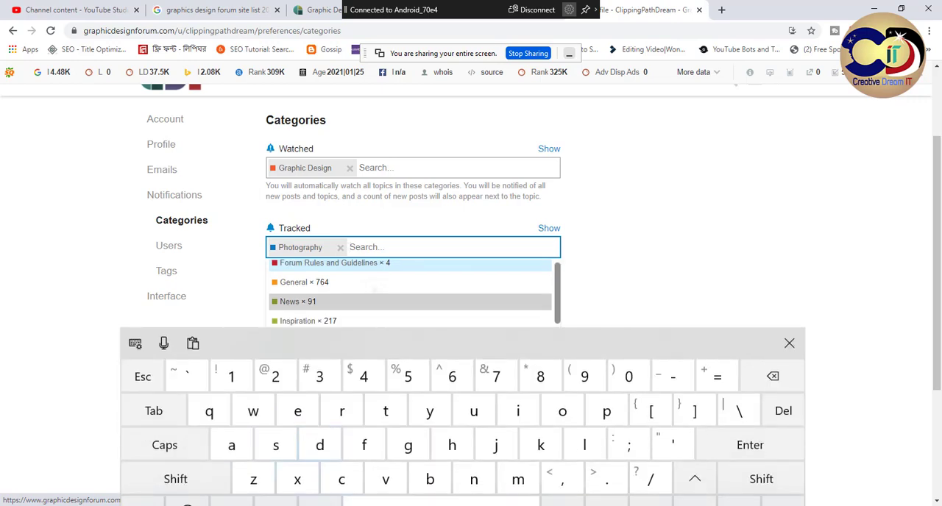
left_click(789, 343)
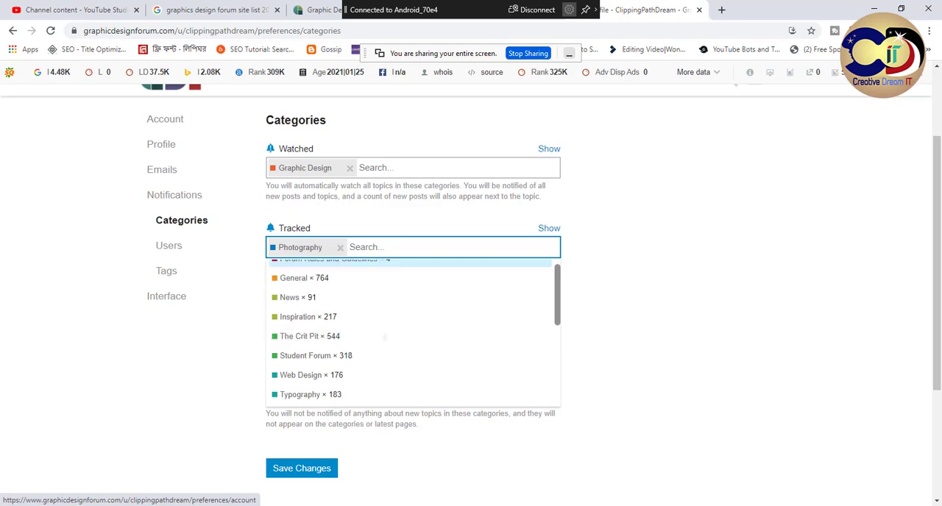
Add Typography and Traditional Illustration to the tracked categories as well
scroll(412, 331, "down", 1)
left_click(310, 365)
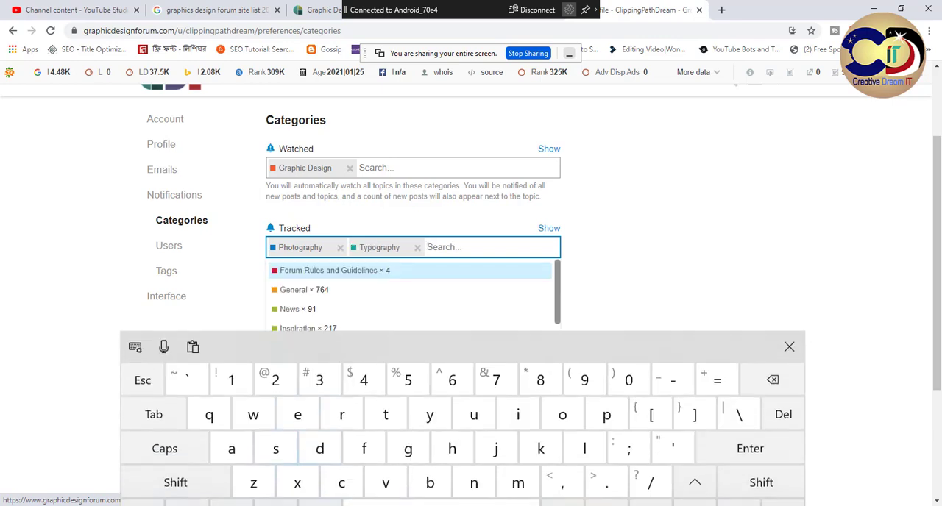
left_click(788, 344)
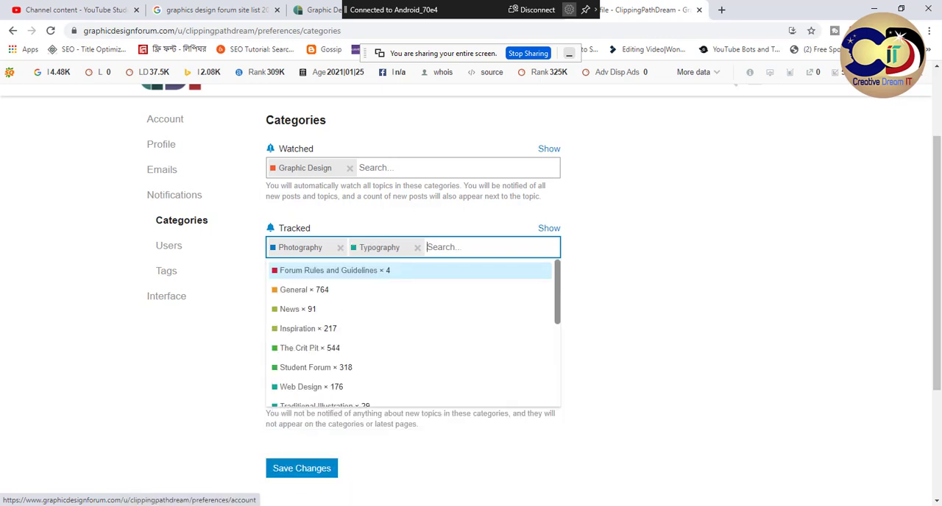
scroll(471, 294, "up", 1)
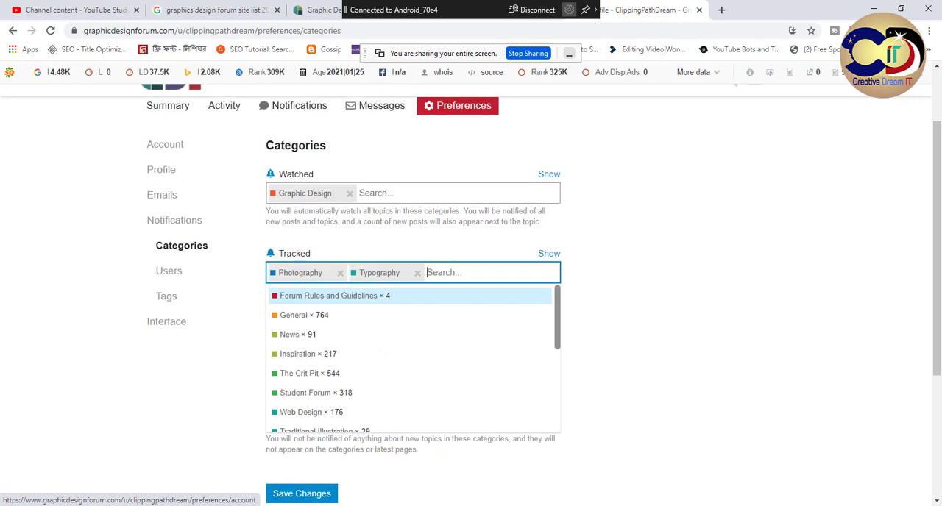
scroll(412, 368, "down", 3)
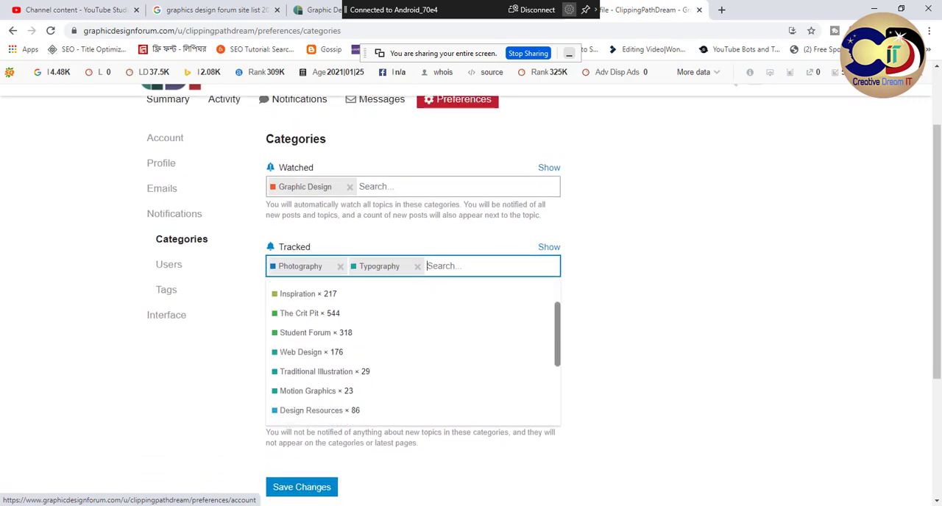
left_click(316, 371)
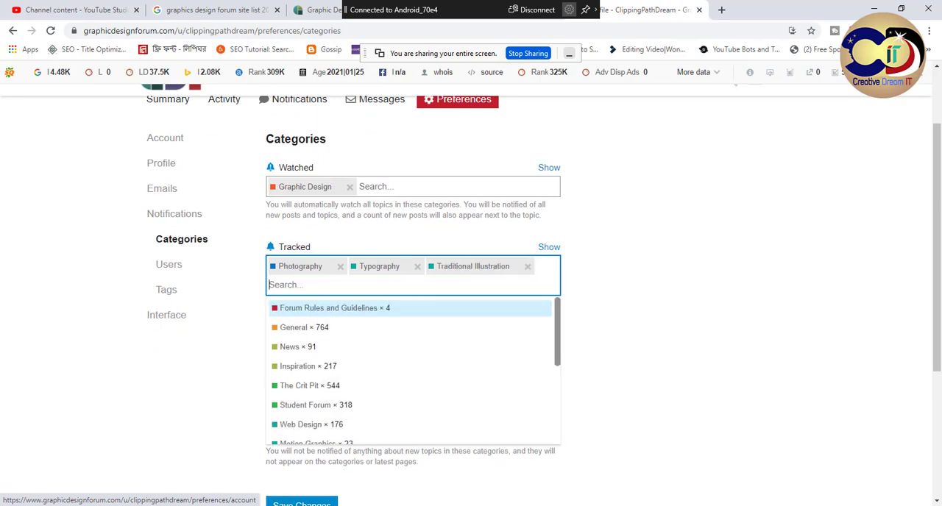
left_click(788, 343)
Add Business Issues to the tracked categories in the notification preferences
scroll(412, 371, "down", 2)
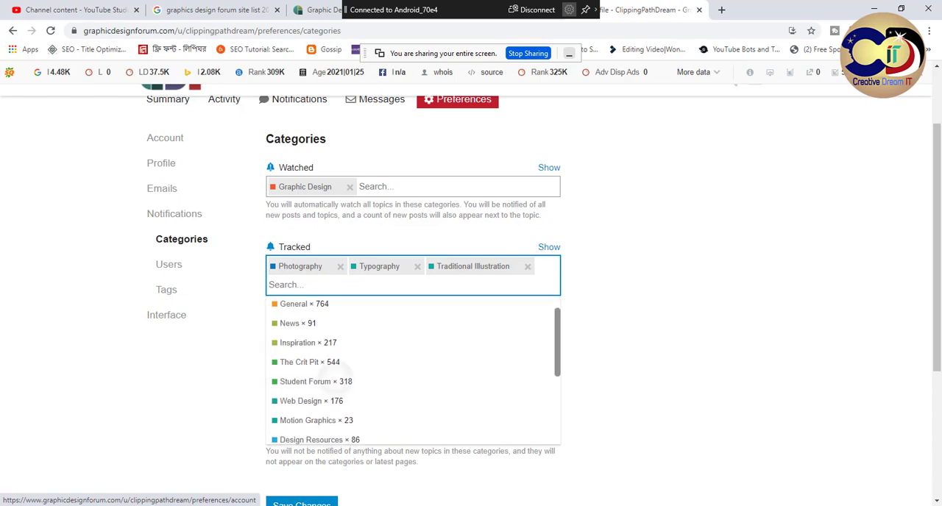
scroll(412, 371, "down", 1)
scroll(412, 372, "down", 2)
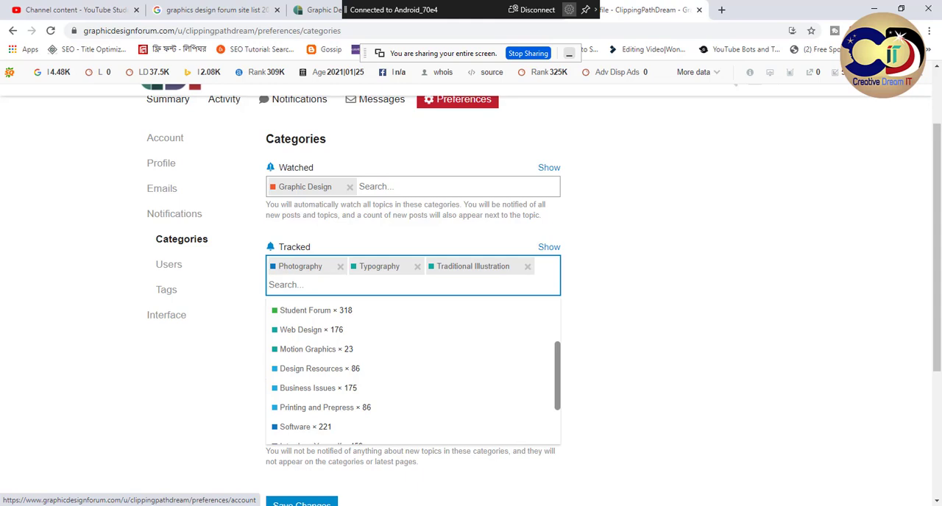
scroll(412, 405, "down", 2)
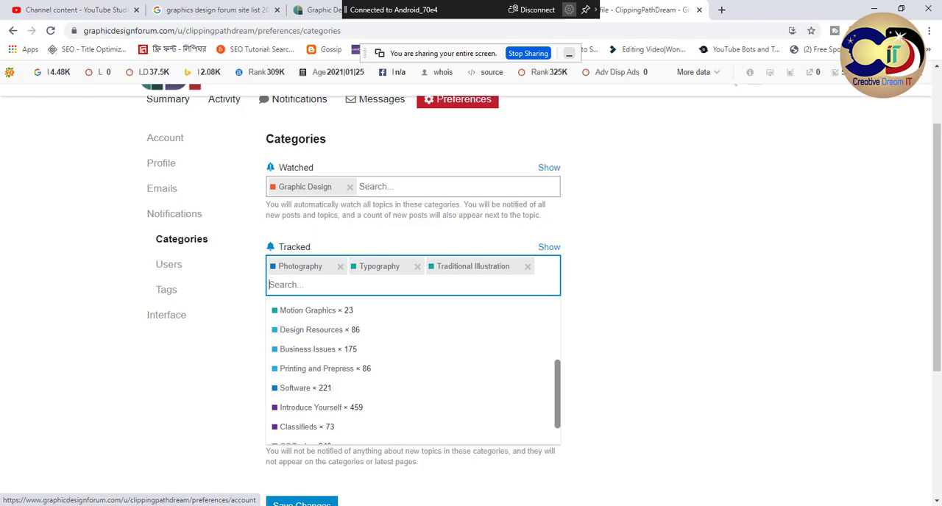
scroll(347, 355, "down", 2)
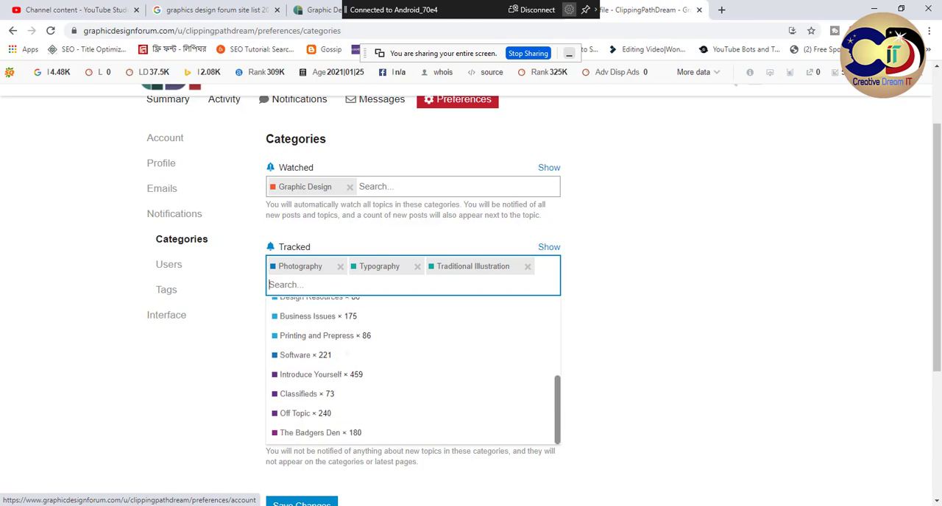
scroll(347, 356, "up", 2)
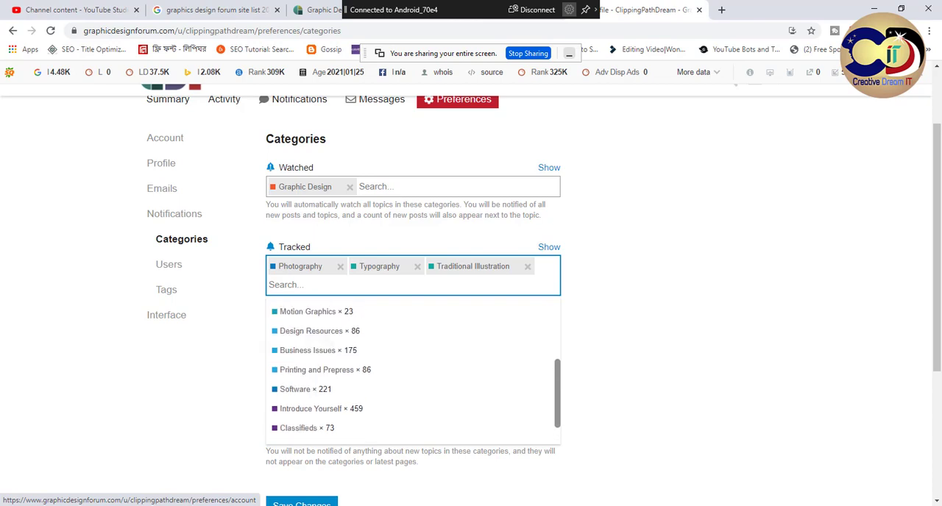
left_click(318, 351)
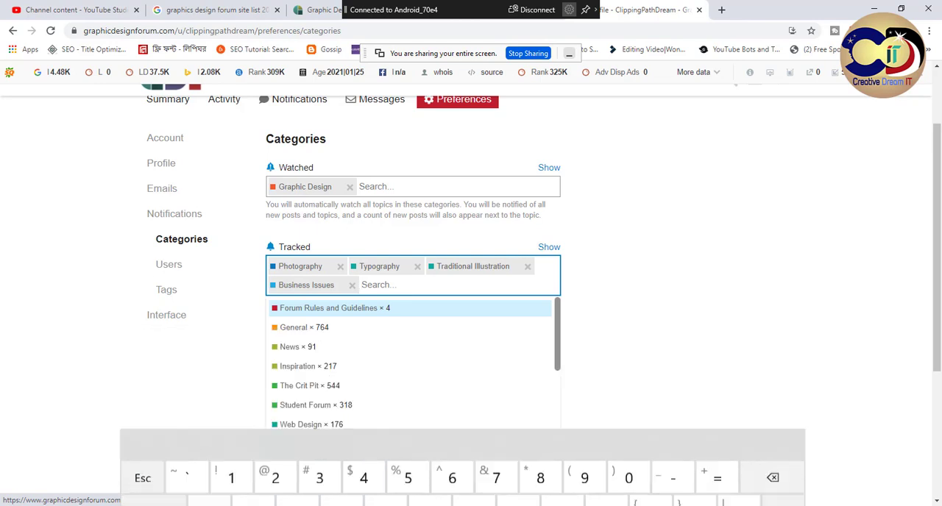
Look through the category list for the Watched setting for other relevant categories and close it without adding any
left_click(403, 186)
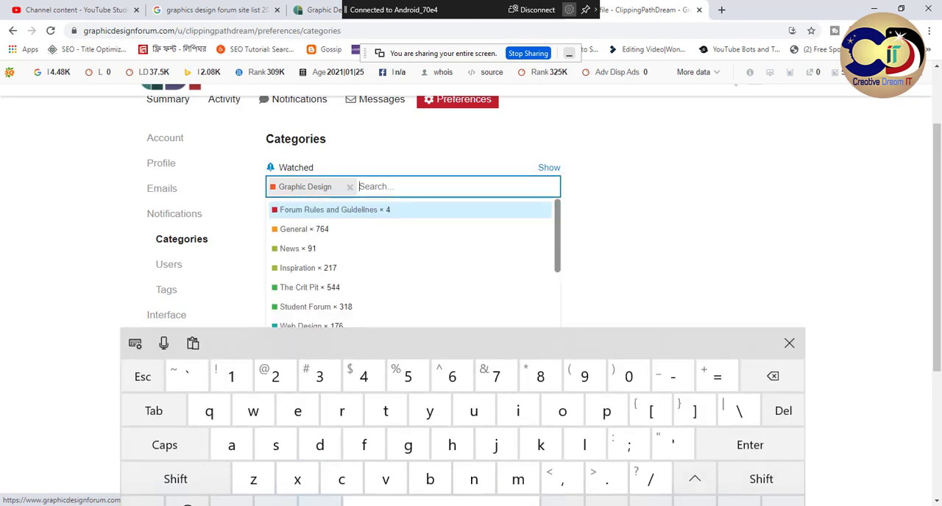
scroll(412, 287, "down", 3)
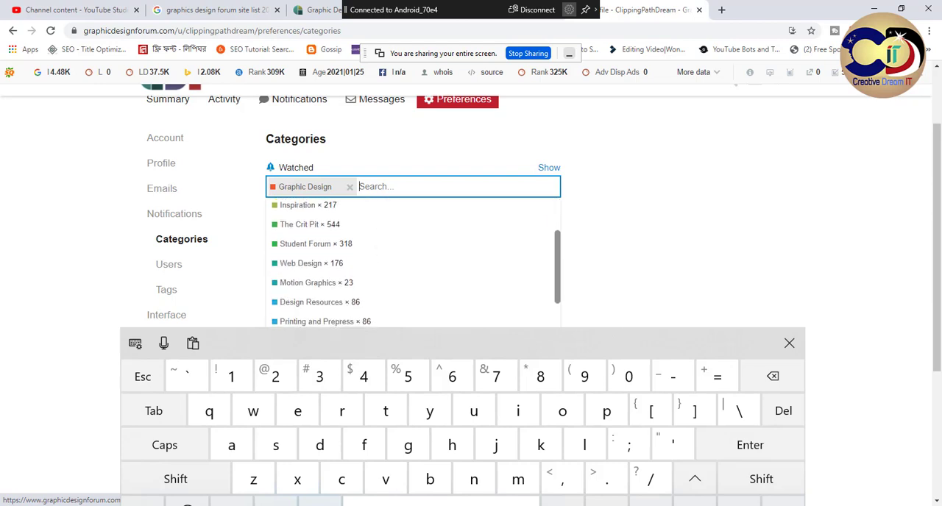
scroll(412, 265, "down", 3)
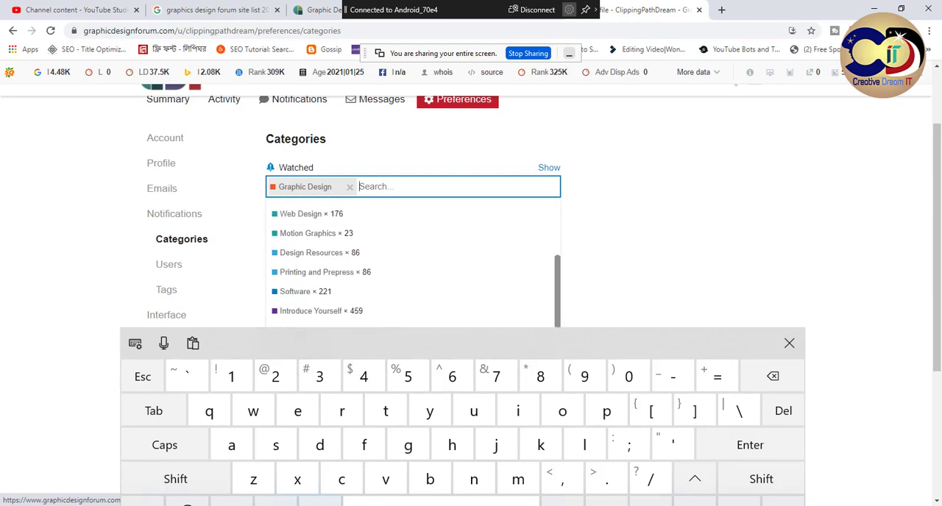
scroll(412, 265, "down", 2)
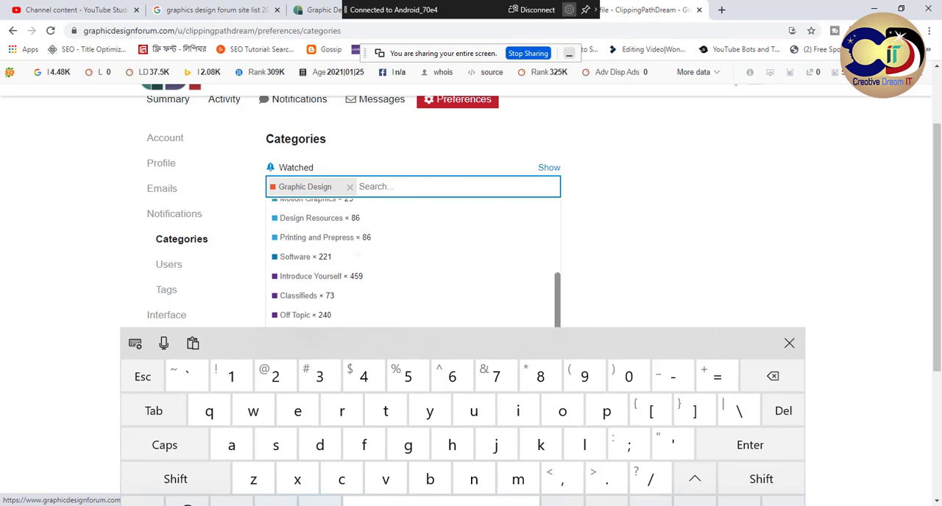
scroll(360, 229, "down", 3)
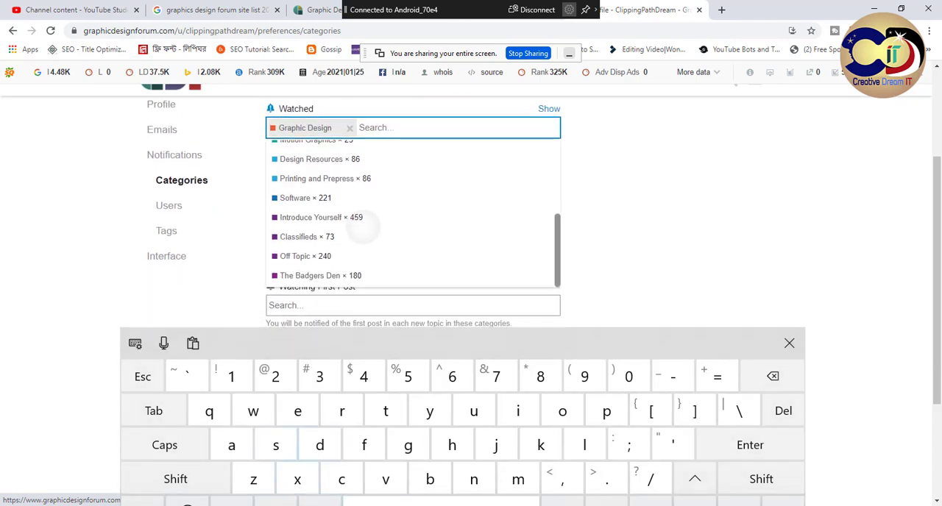
scroll(361, 230, "up", 2)
scroll(411, 236, "up", 3)
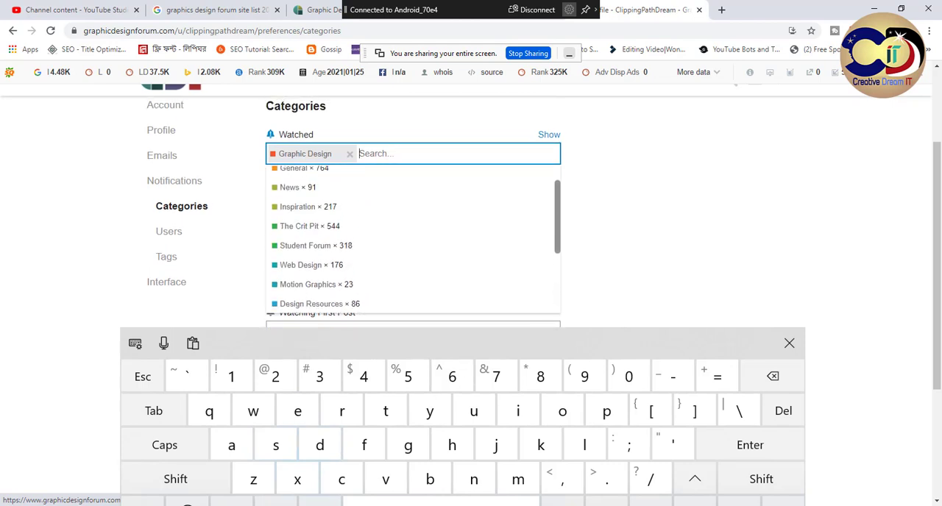
scroll(412, 236, "up", 1)
left_click(660, 229)
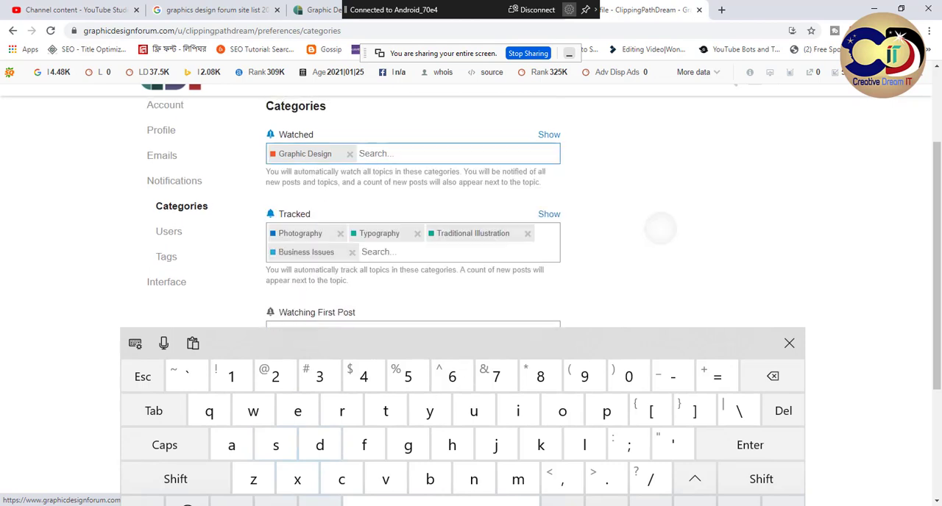
Add Design Resources to the Watching First Post categories, dismissing the on-screen keyboard whenever it covers the page
left_click(412, 332)
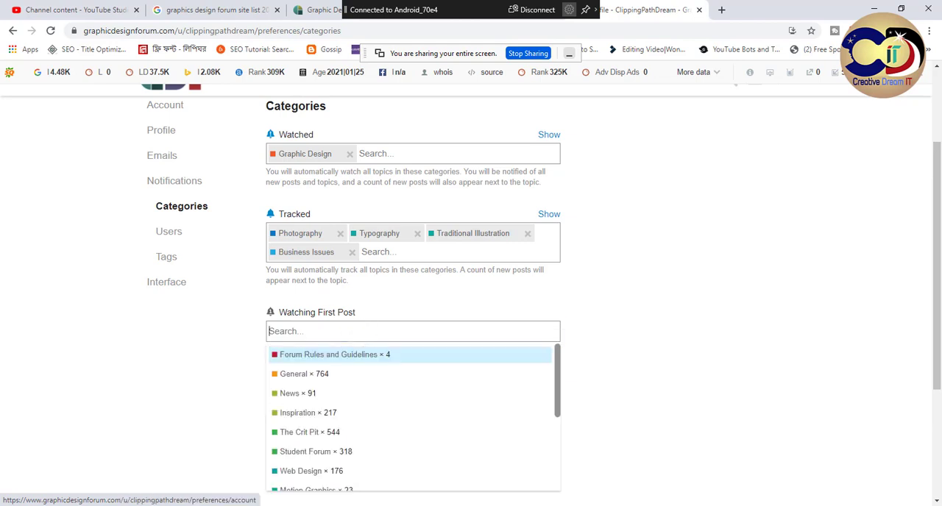
left_click(789, 342)
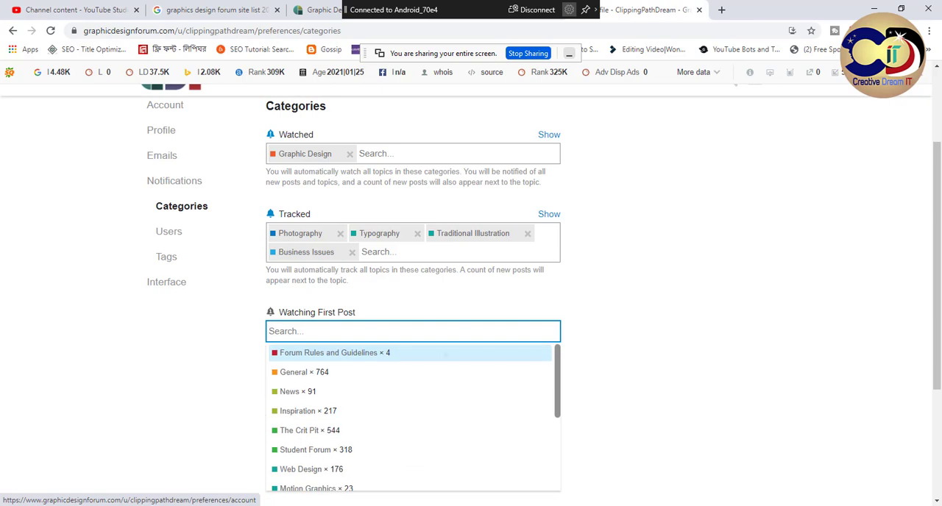
scroll(420, 393, "down", 2)
scroll(412, 416, "down", 1)
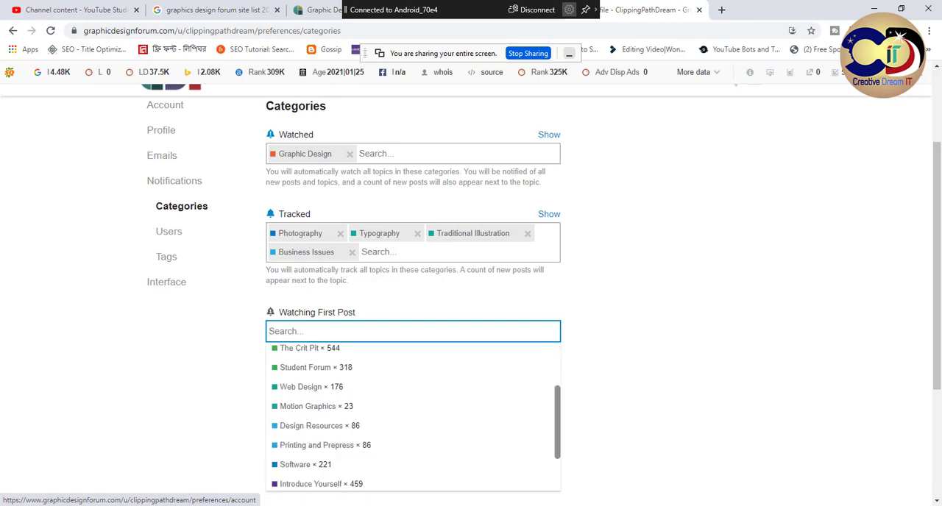
scroll(412, 416, "down", 2)
scroll(358, 402, "down", 1)
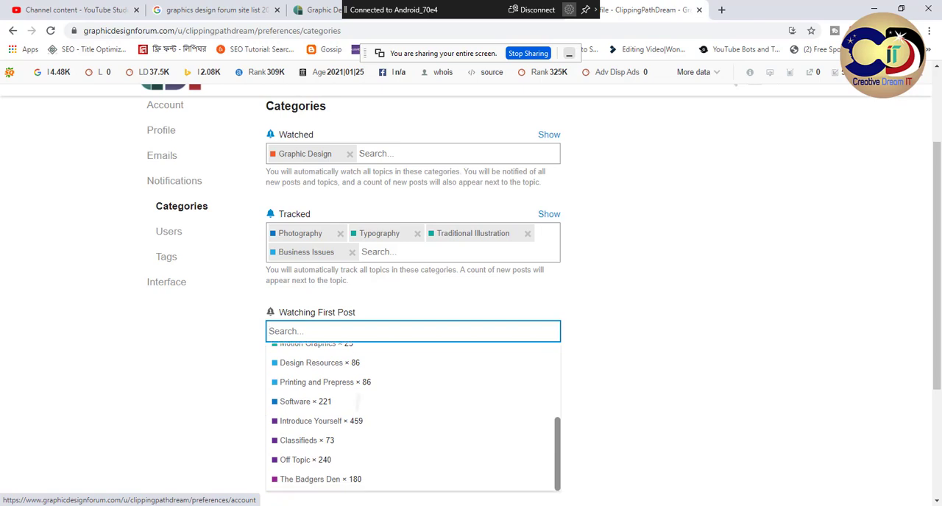
scroll(358, 403, "down", 1)
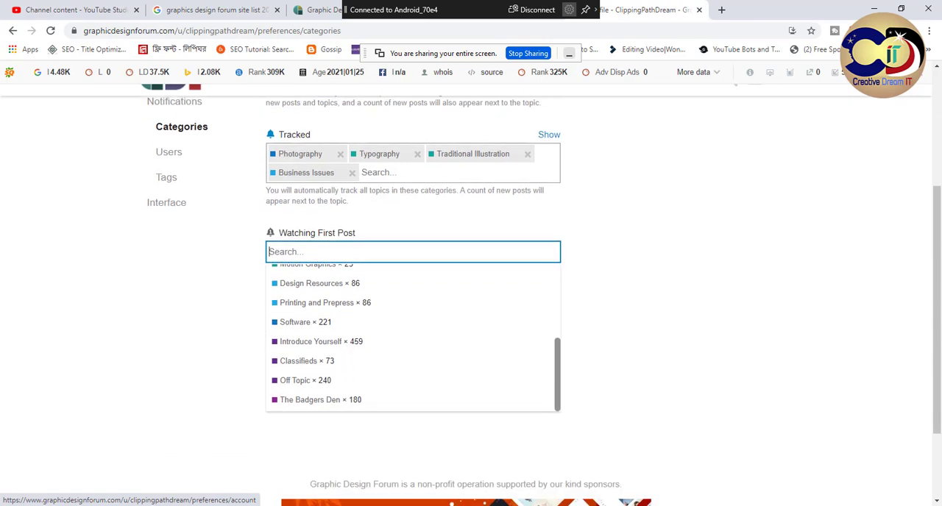
scroll(412, 335, "up", 2)
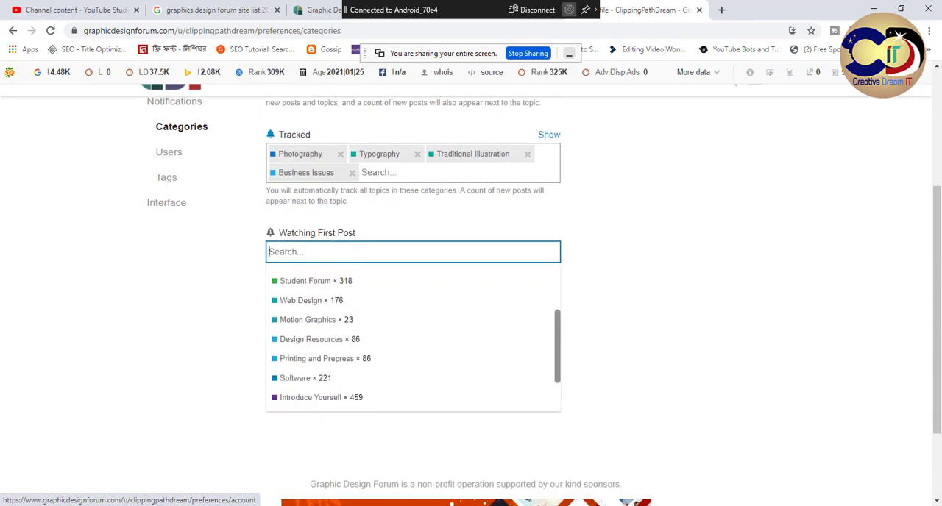
left_click(328, 340)
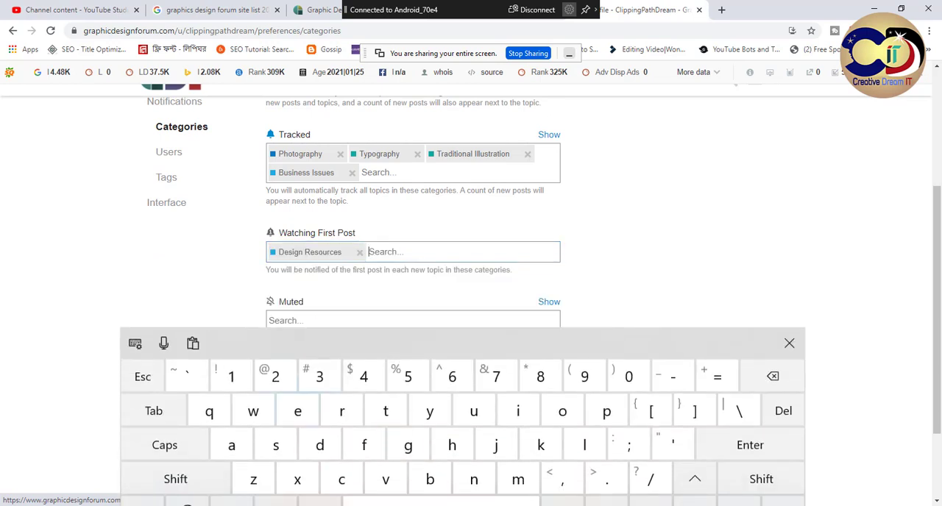
left_click(789, 344)
Add General and Motion Graphics to the Watching First Post categories, moving the on-screen keyboard clear of the category list
left_click(417, 251)
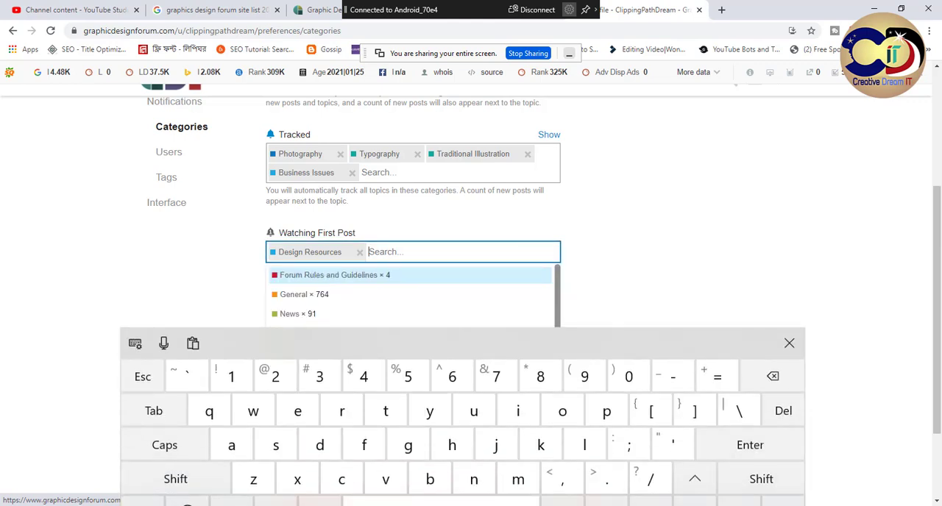
scroll(411, 294, "down", 1)
left_click_drag(470, 343, 600, 50)
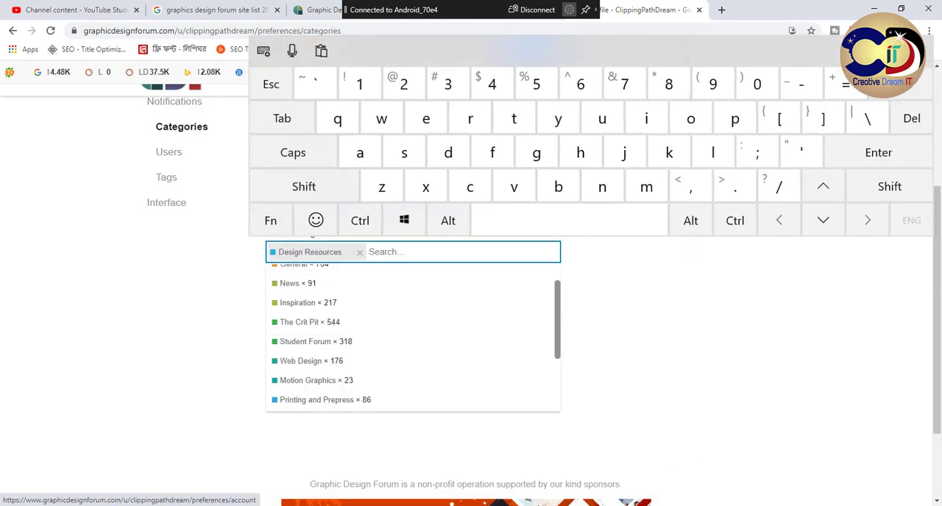
scroll(361, 353, "up", 1)
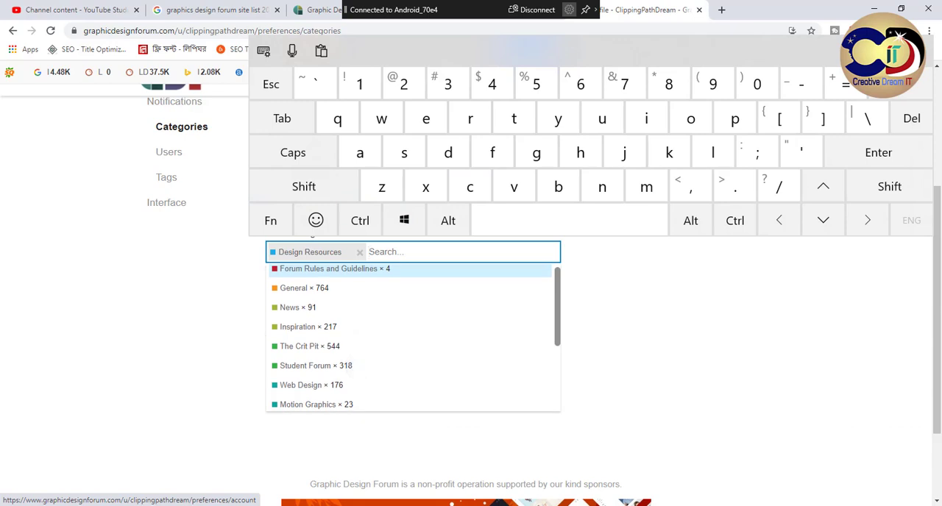
left_click(304, 288)
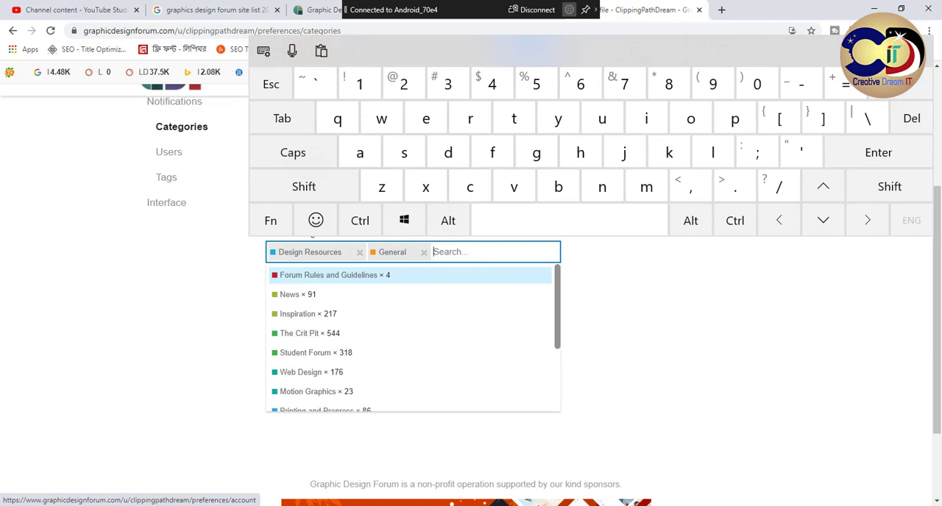
left_click(315, 392)
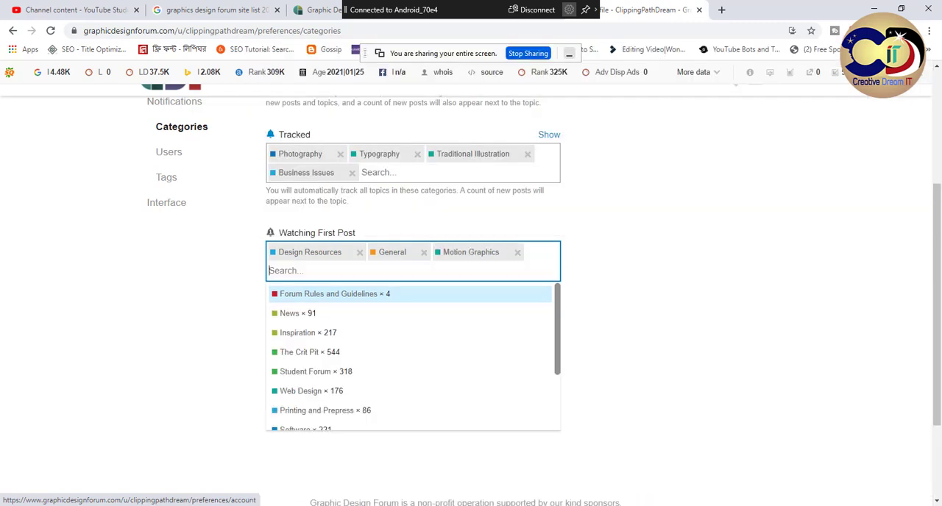
left_click(662, 339)
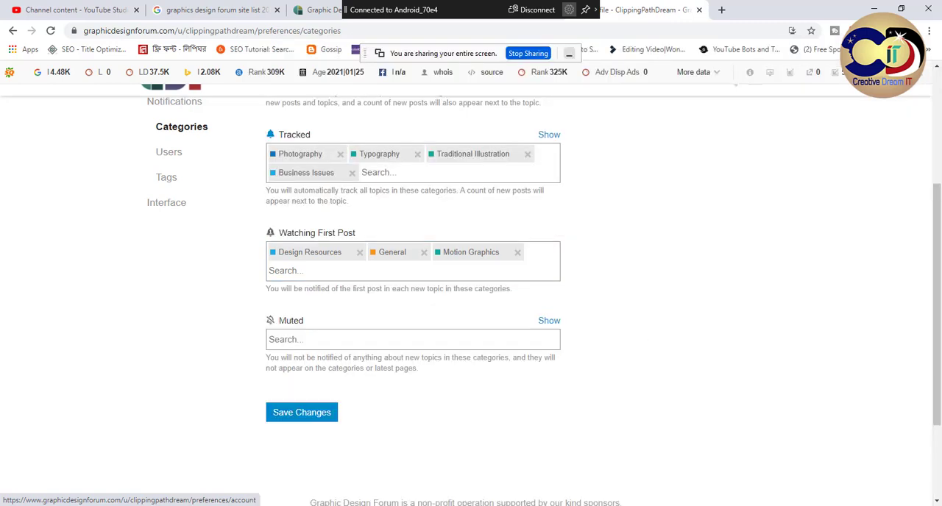
Check the category choices for the Muted setting without adding any, and save the category preferences
left_click(413, 339)
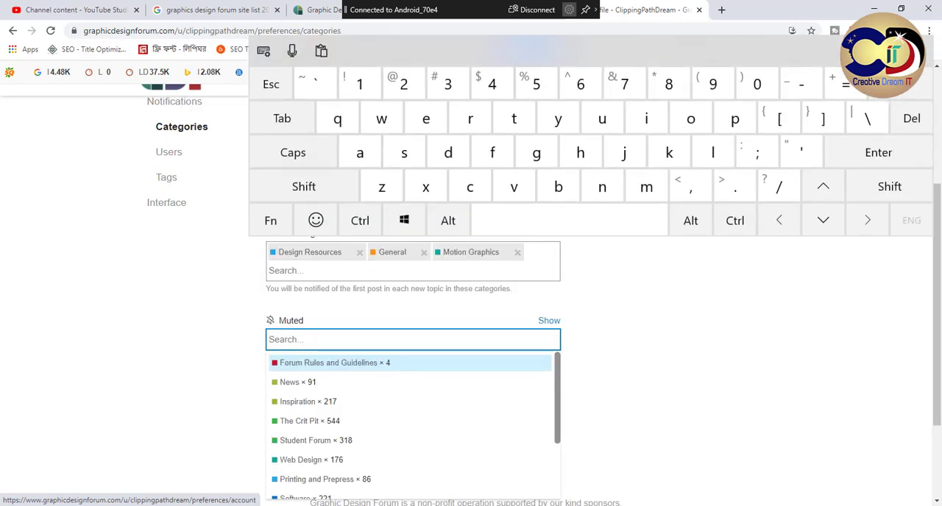
left_click(632, 361)
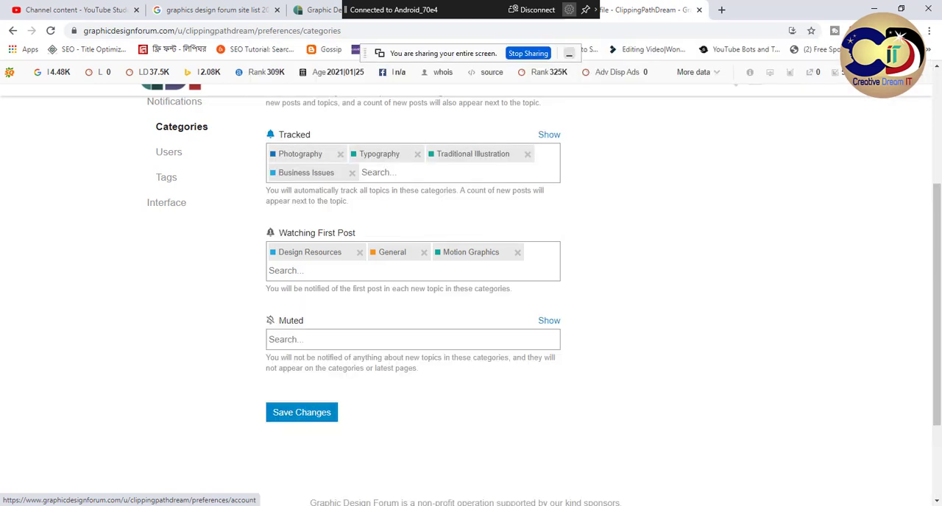
left_click(302, 412)
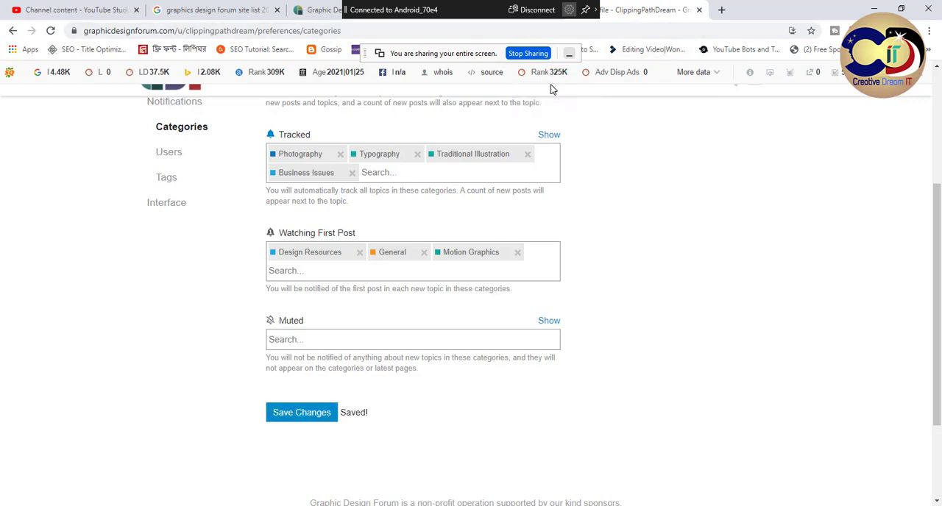
Review the Users and Tags notification preferences and save the Interface preferences
left_click(168, 152)
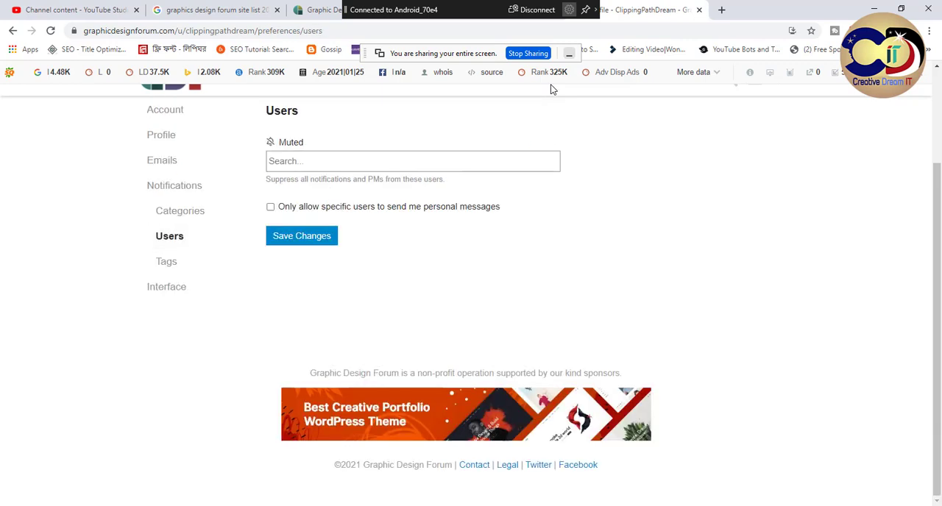
left_click(167, 264)
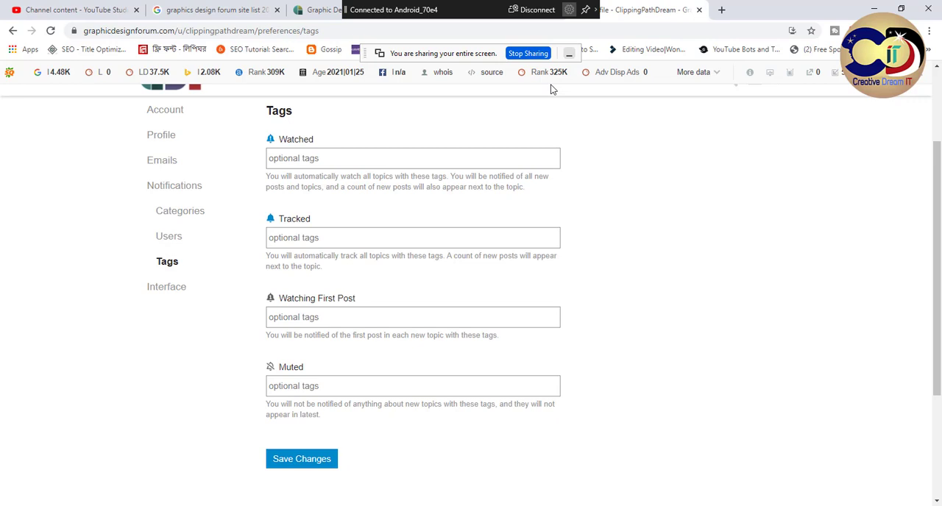
left_click(166, 287)
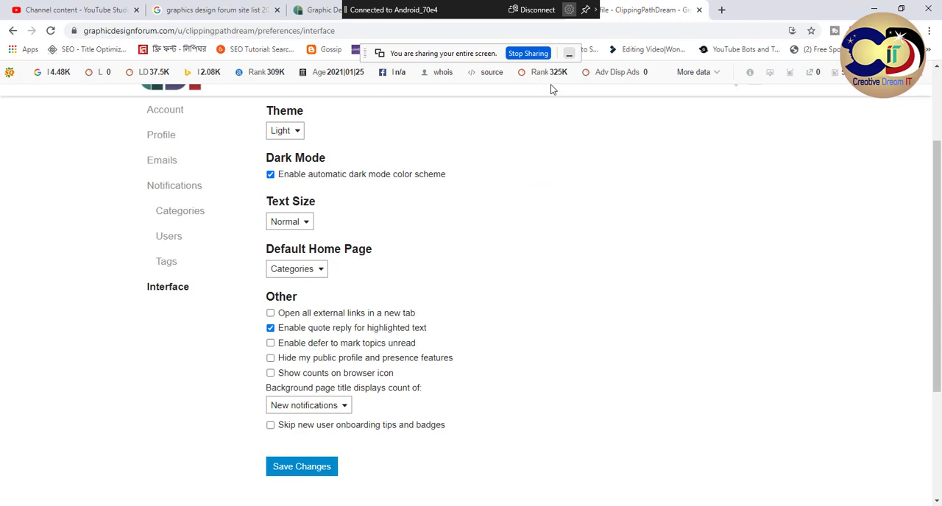
left_click(301, 466)
Expand the profile header details and view the account's summary page
scroll(866, 147, "up", 3)
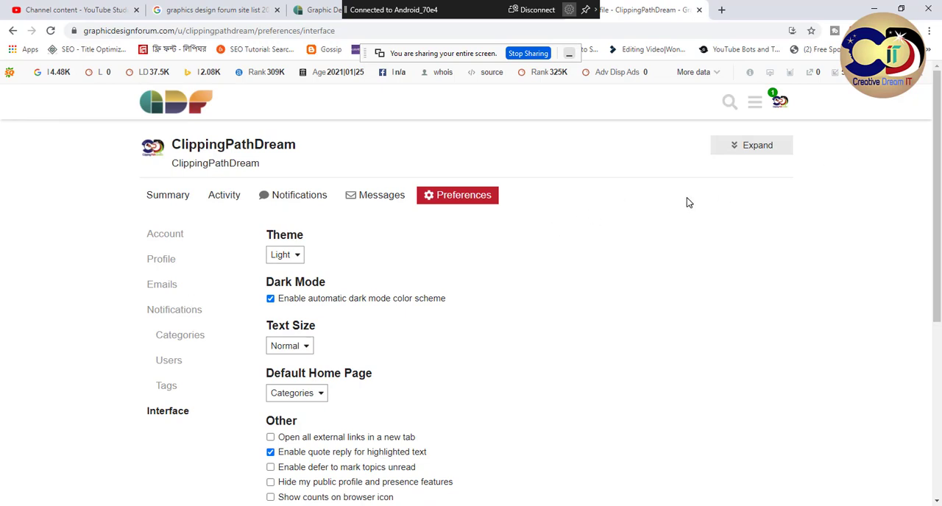
left_click(744, 144)
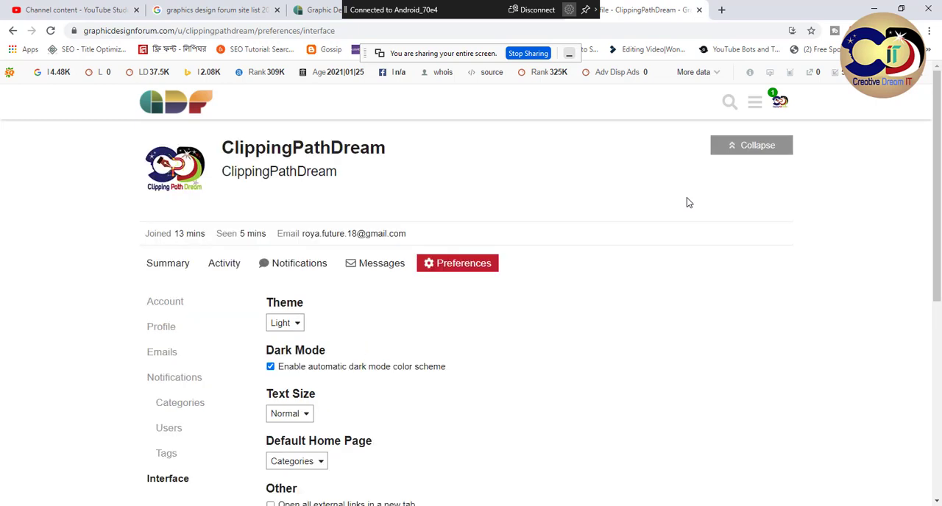
left_click(168, 264)
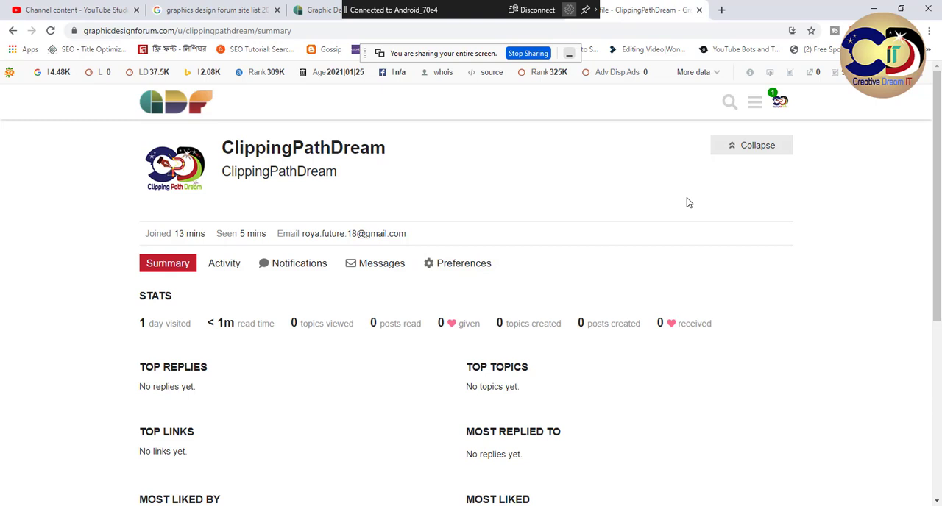
Review the account's topics, replies, read, drafts and likes activity lists, and return to the full activity list
left_click(223, 262)
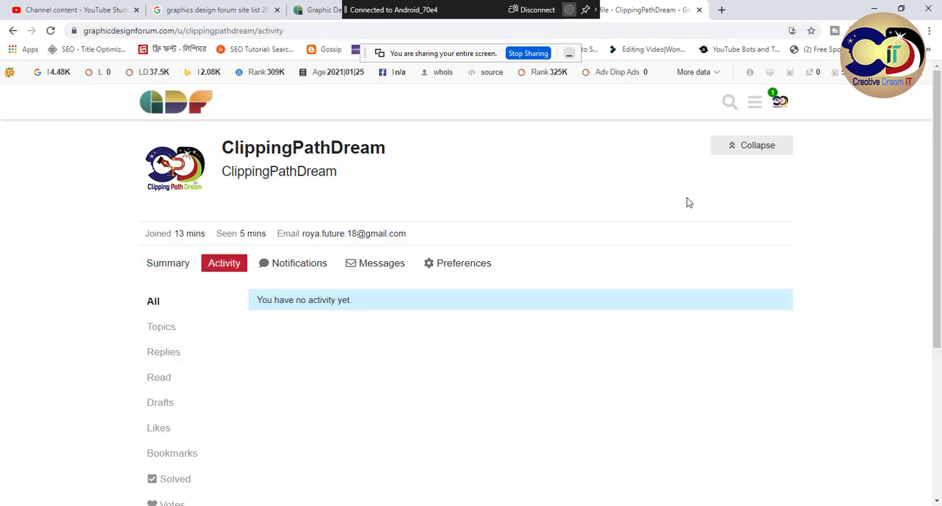
left_click(161, 326)
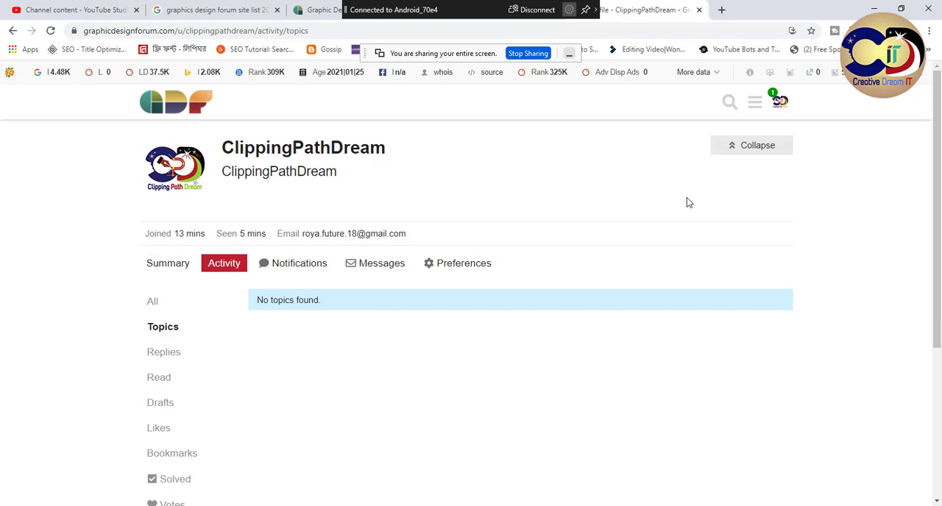
left_click(164, 351)
left_click(158, 377)
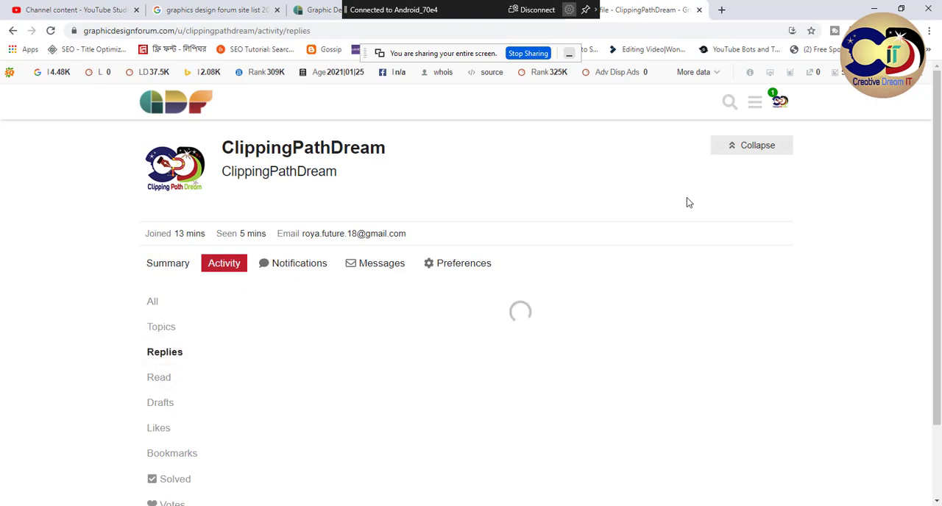
left_click(160, 402)
left_click(158, 427)
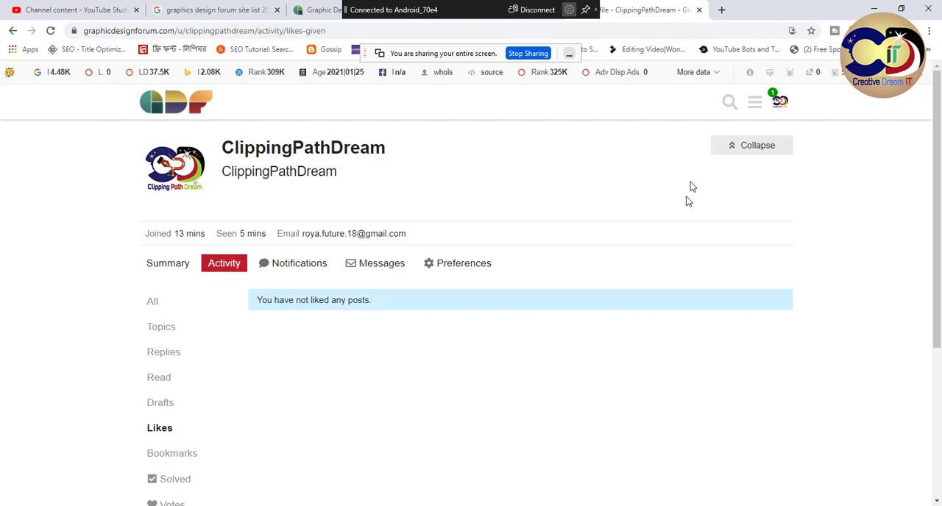
left_click(781, 104)
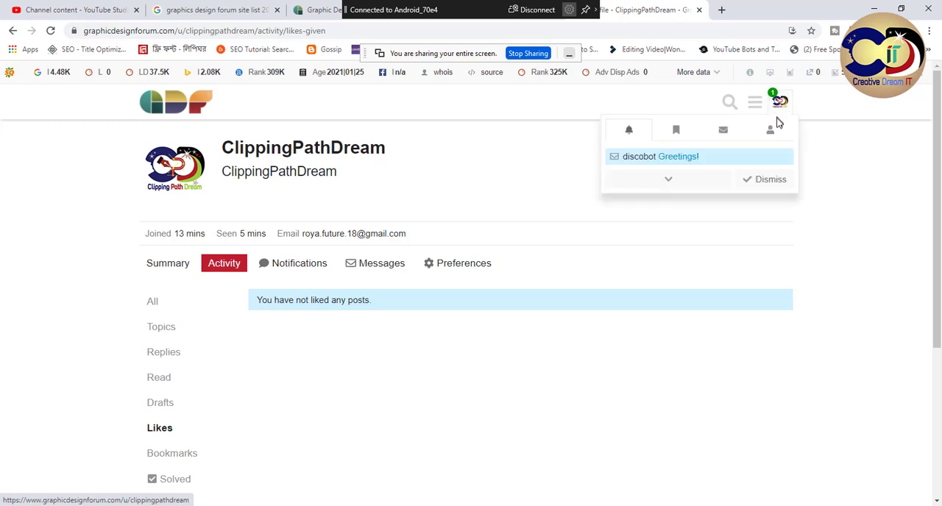
left_click(771, 133)
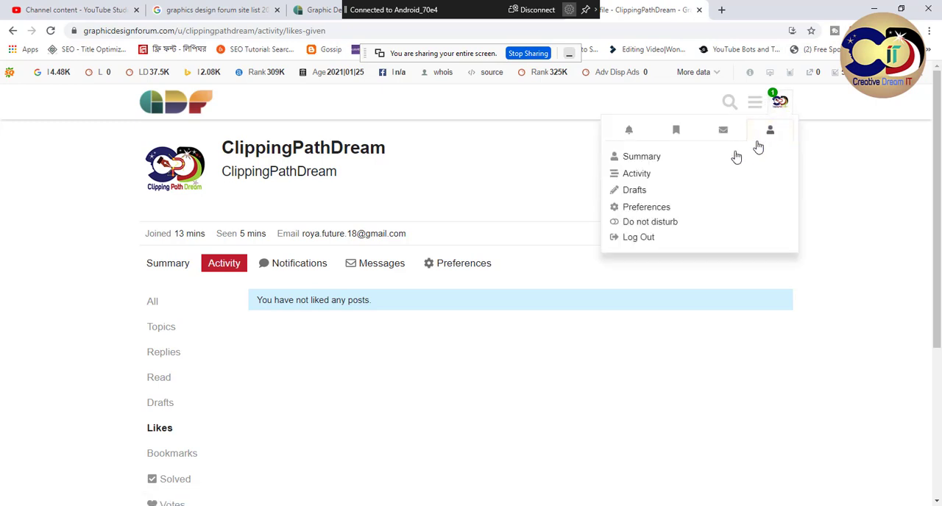
left_click(651, 176)
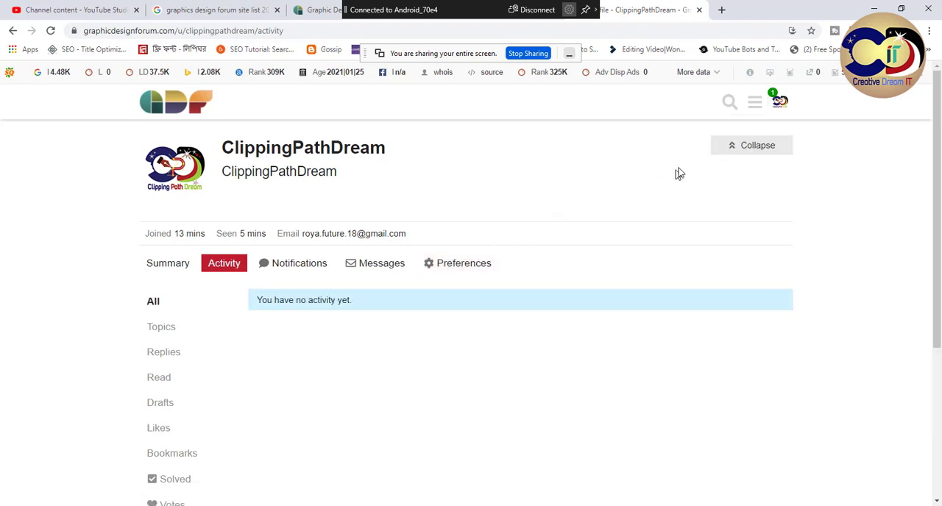
Open the account preferences and save the account settings as they are
left_click(778, 101)
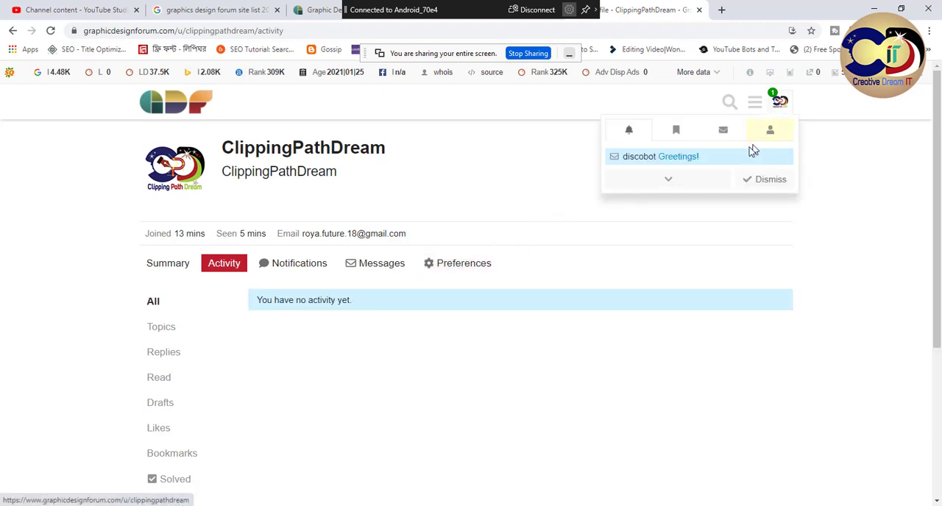
left_click(771, 132)
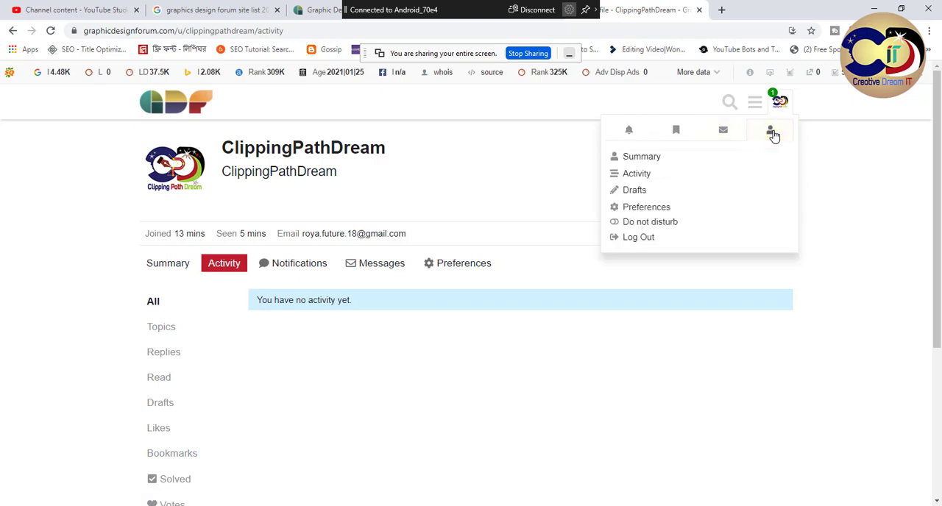
left_click(656, 209)
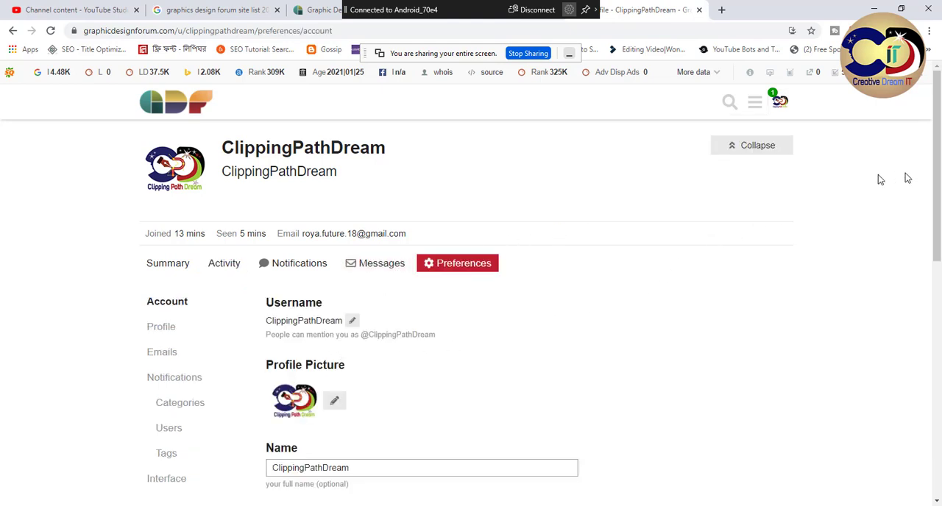
left_click_drag(936, 197, 926, 356)
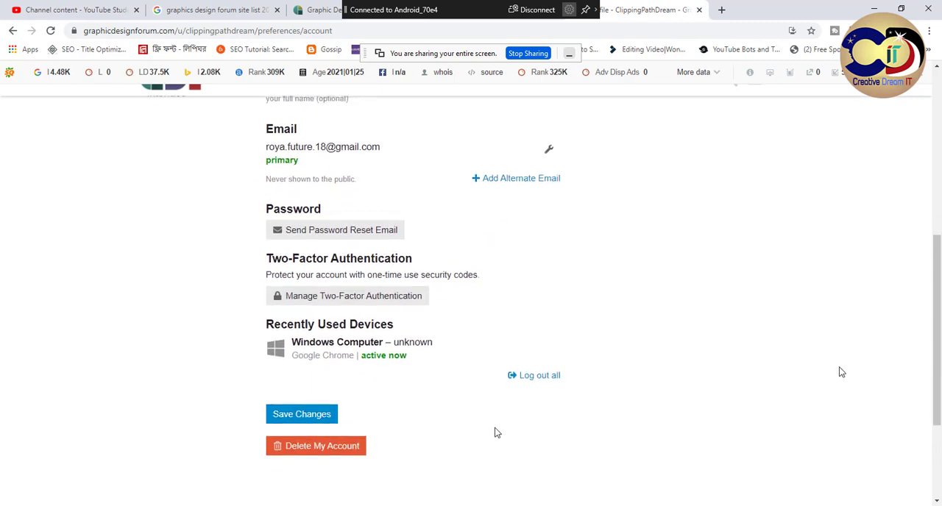
left_click(315, 417)
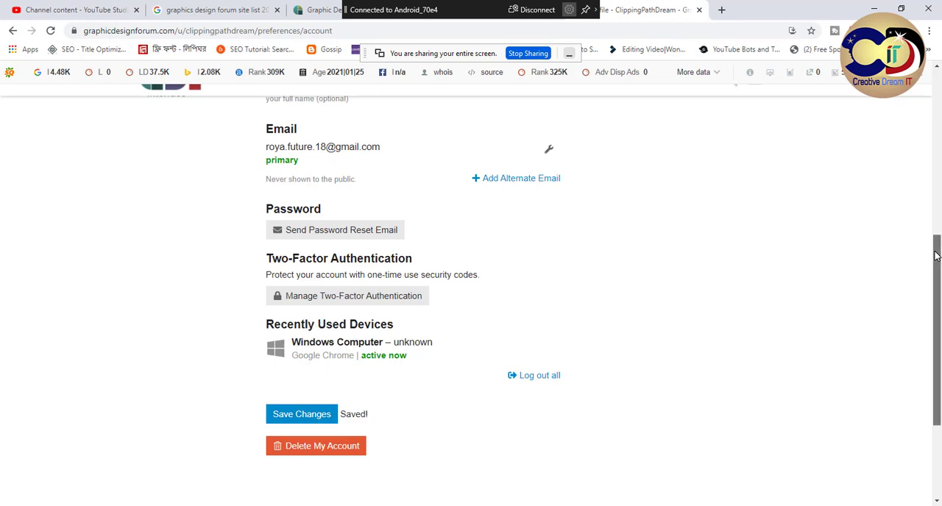
View the topic list of the forum's Graphic Design category
left_click_drag(936, 255, 933, 81)
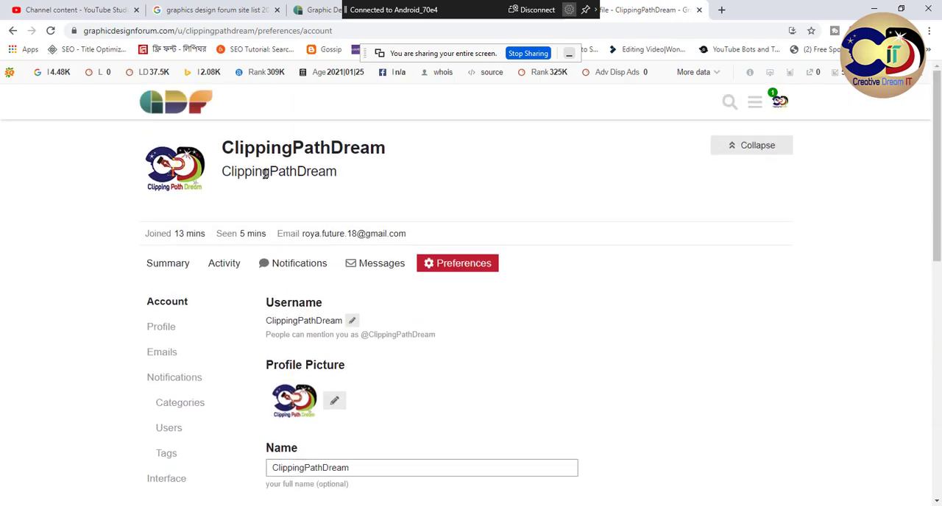
left_click(757, 102)
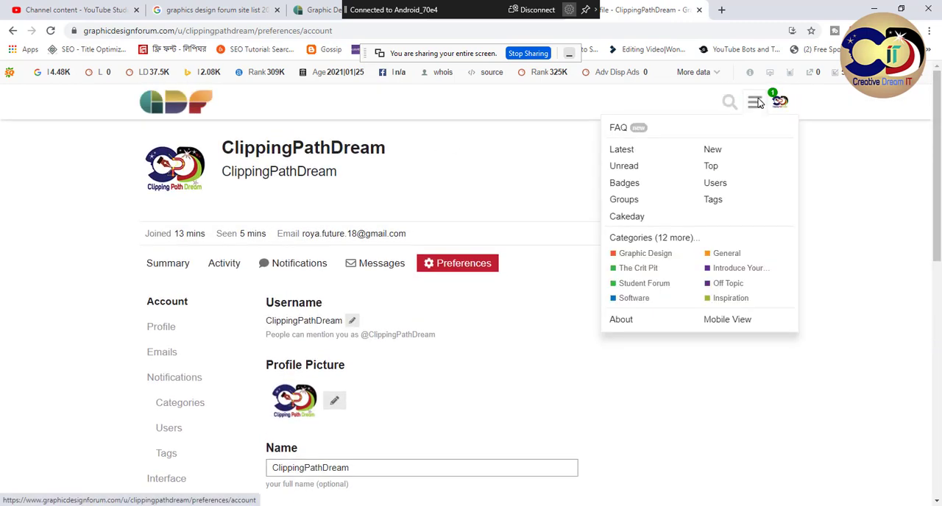
left_click(645, 256)
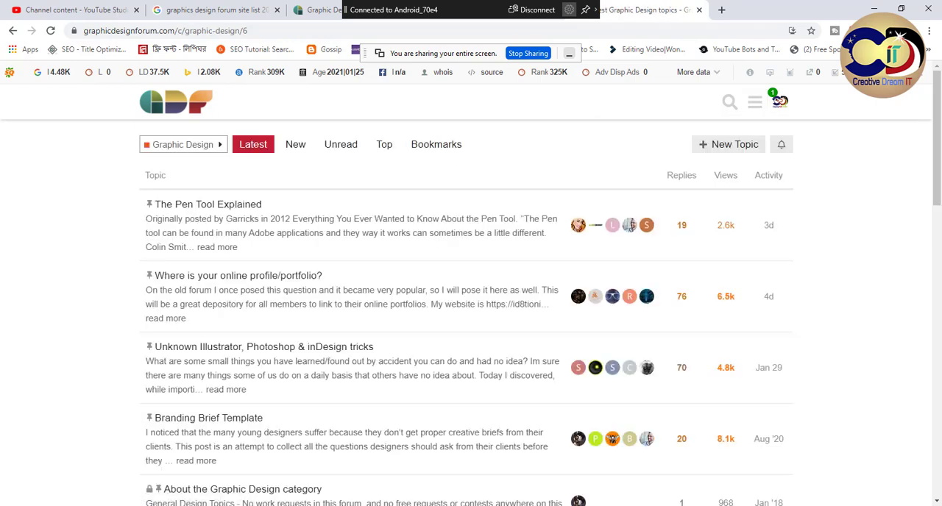
Switch to the Book1 workbook in Excel and enter "NO / wait" in cell K5 under the Active heading
mouse_move(370, 504)
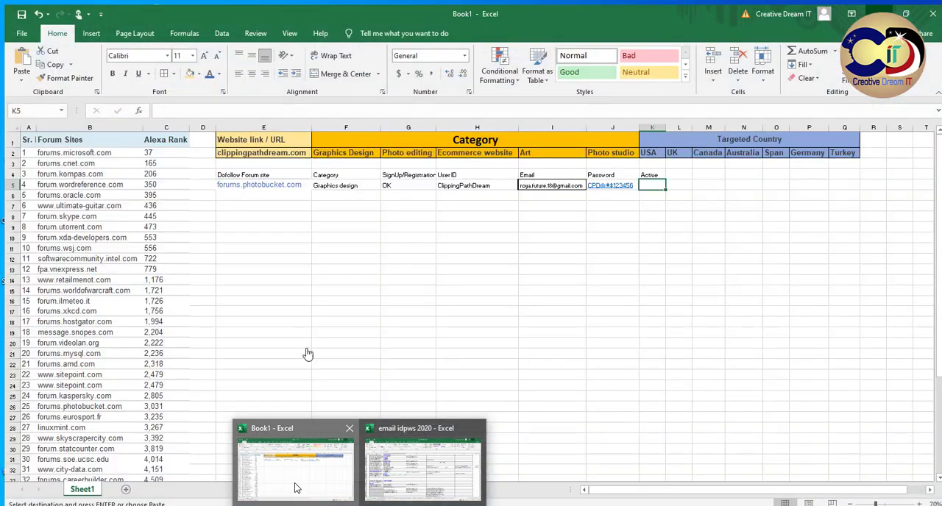
left_click(296, 488)
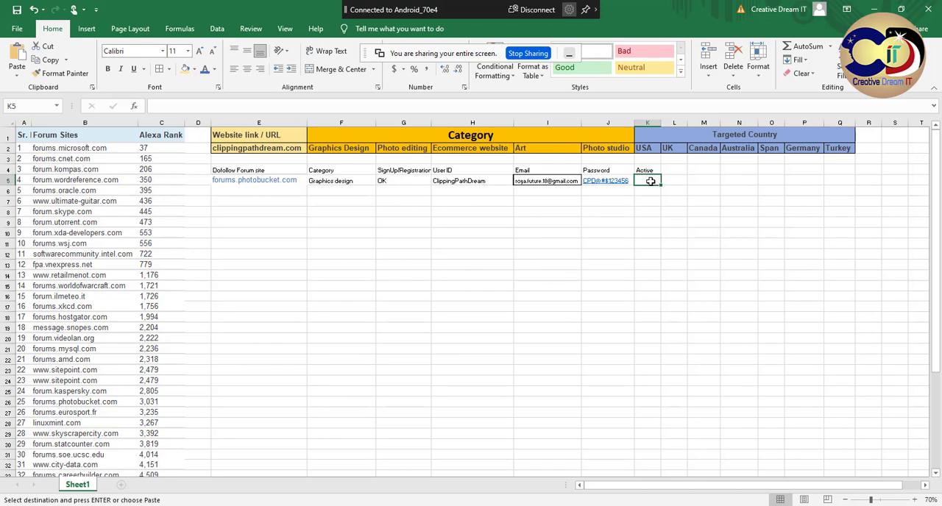
type("no")
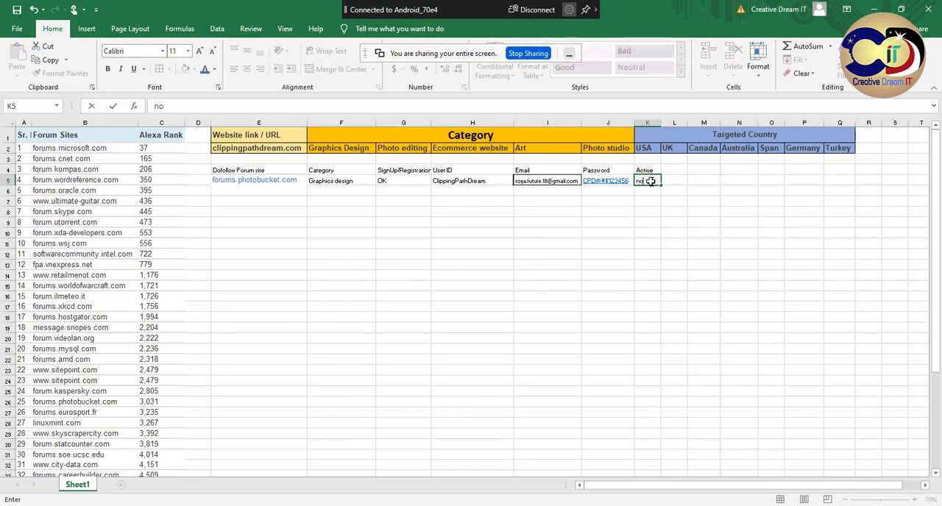
key("BackSpace")
key("BackSpace")
type("NO /wait")
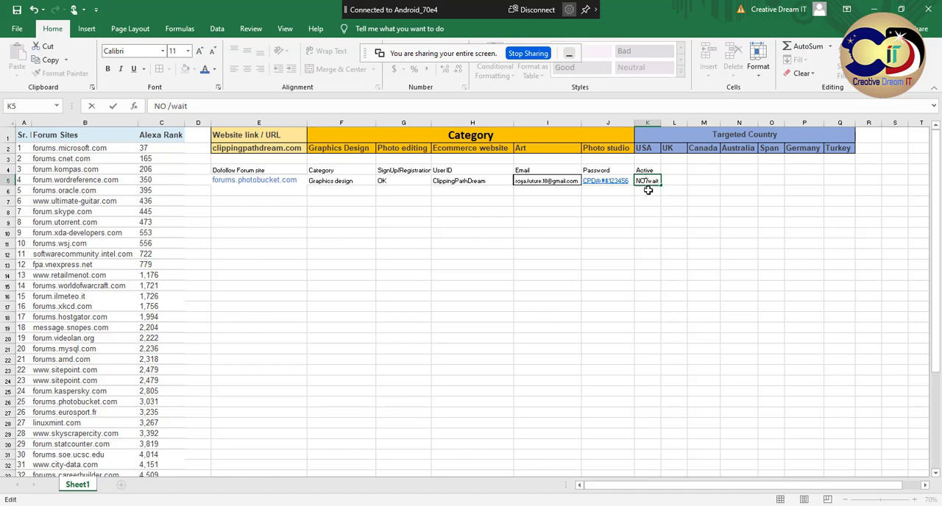
left_click(654, 220)
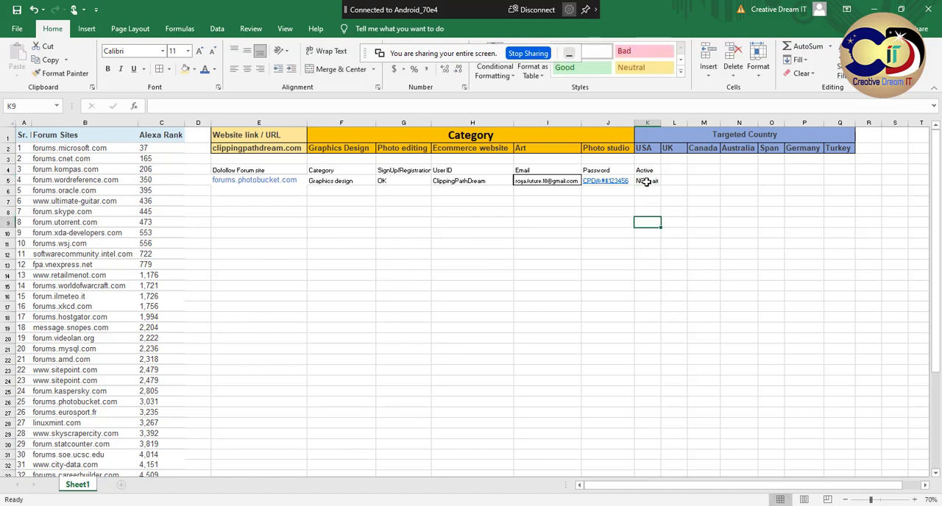
double_click(648, 182)
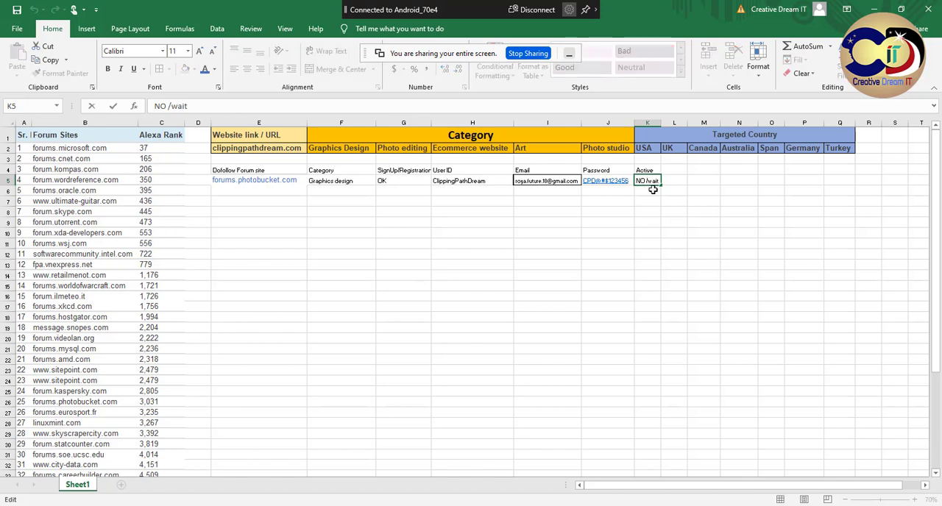
left_click(671, 201)
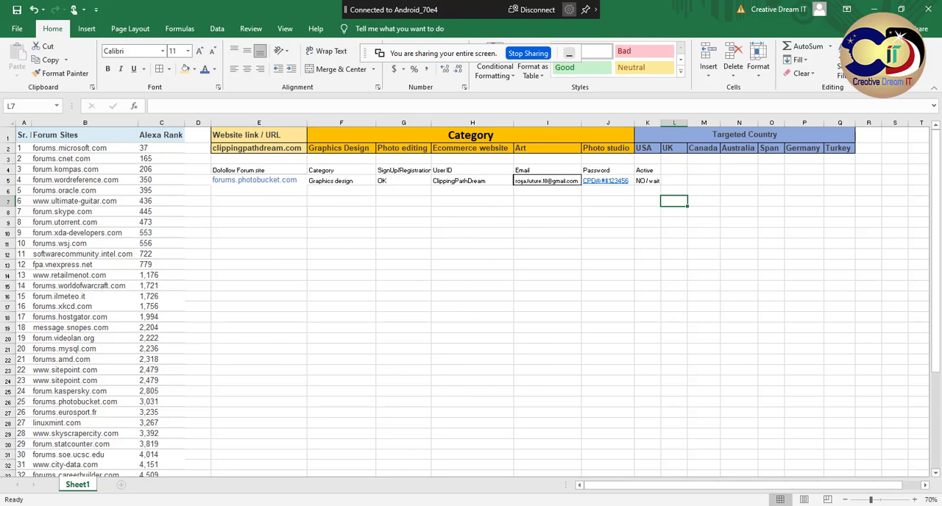
Switch back to Chrome, open the forum account's Activity page and copy its web address
key("alt+Tab")
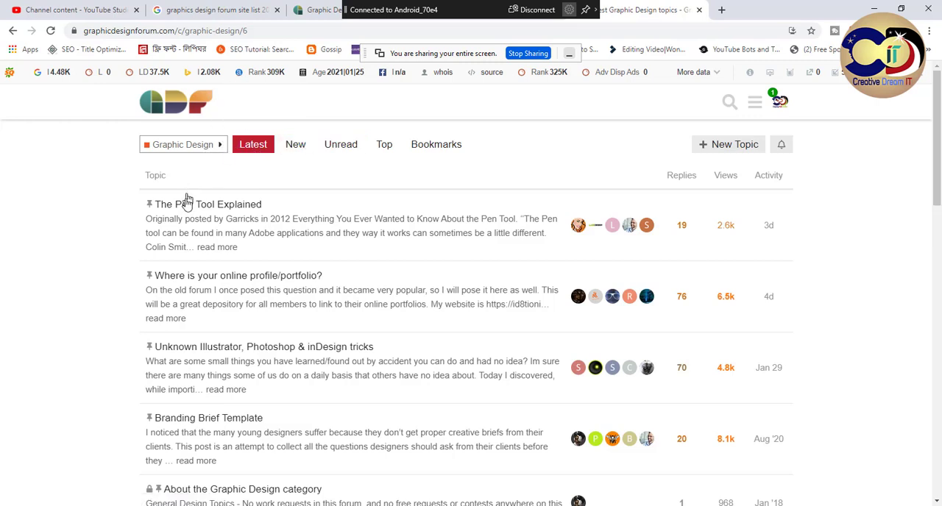
left_click(780, 101)
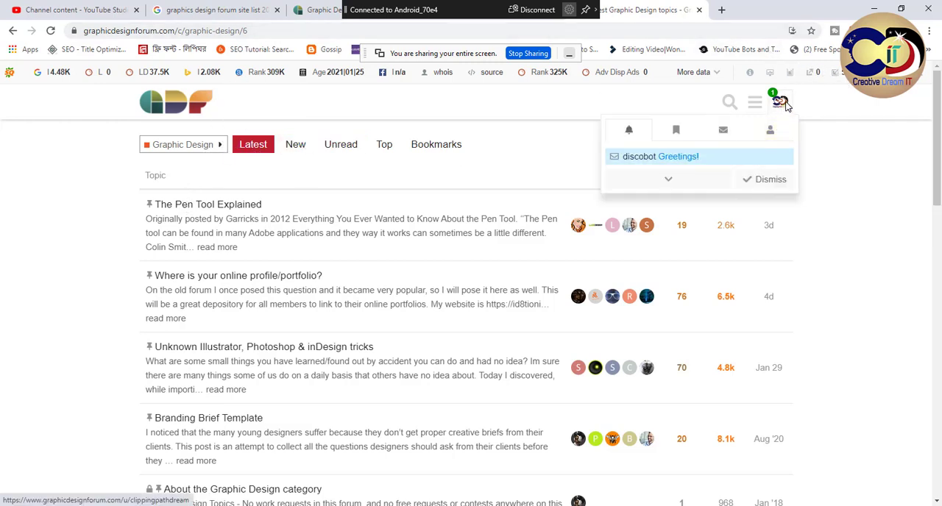
left_click(772, 131)
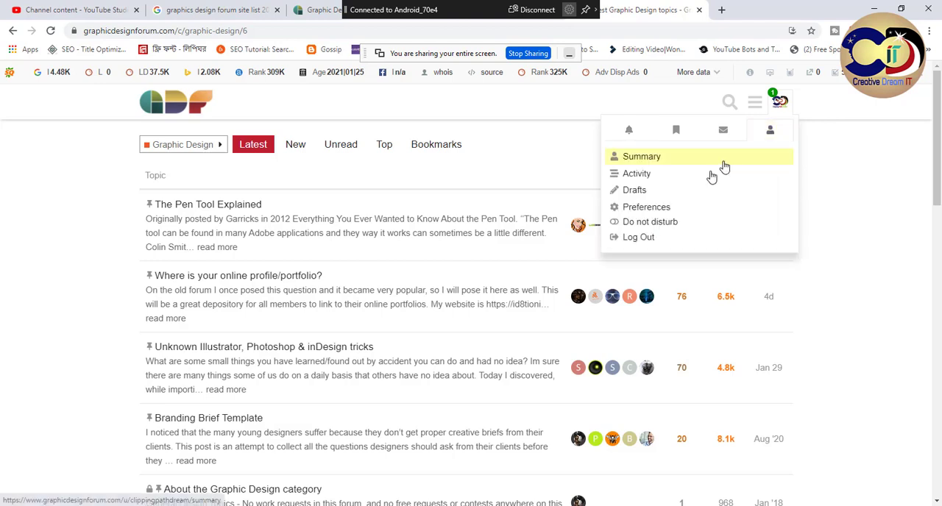
left_click(650, 176)
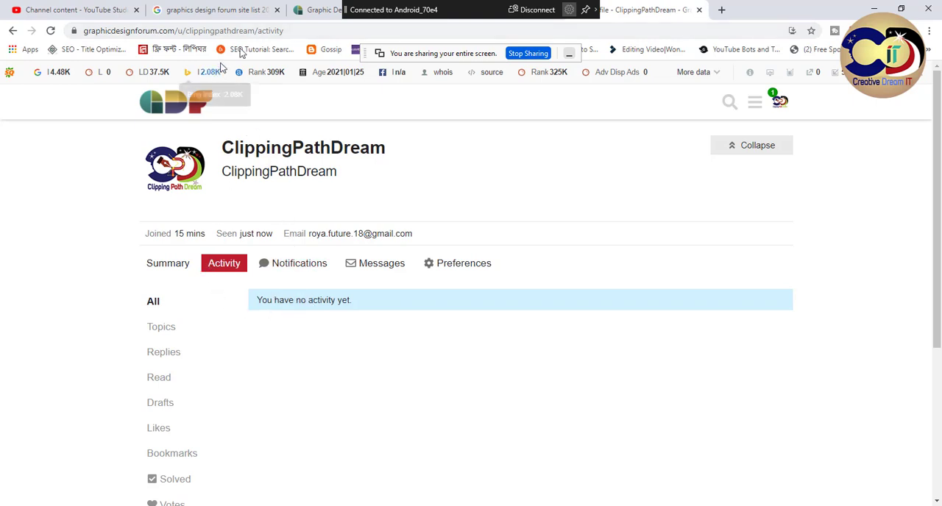
left_click(297, 33)
key("ctrl+c")
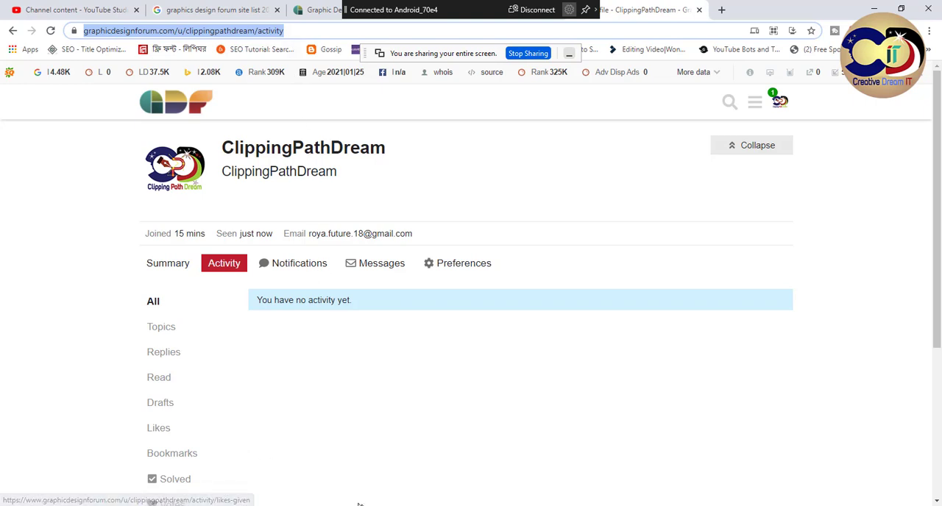
Return to Book1 in Excel, add the heading "Activity link test" in cell L4 and fit column L to its text
left_click(339, 490)
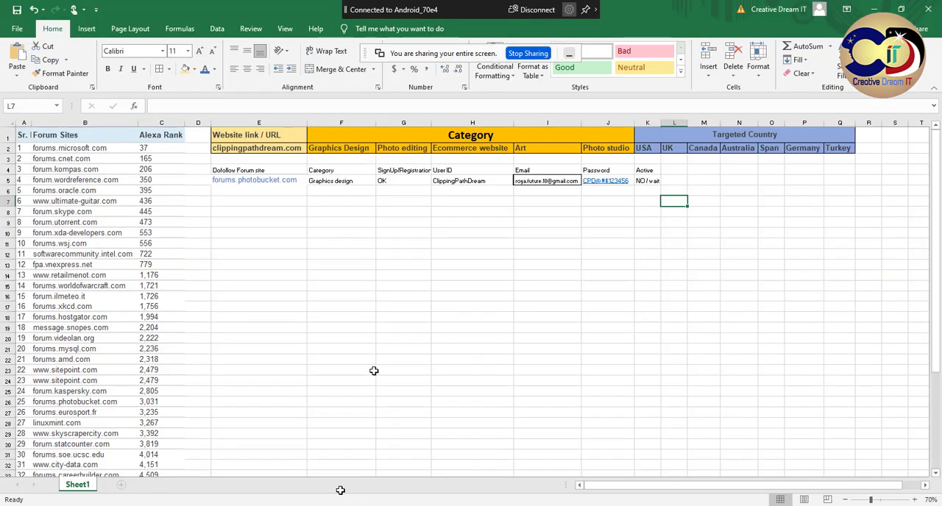
left_click(680, 170)
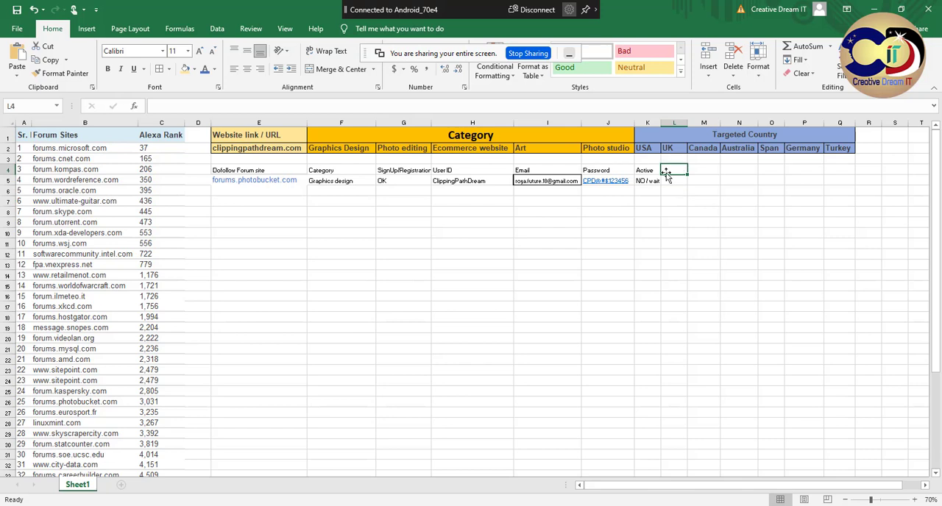
type("A")
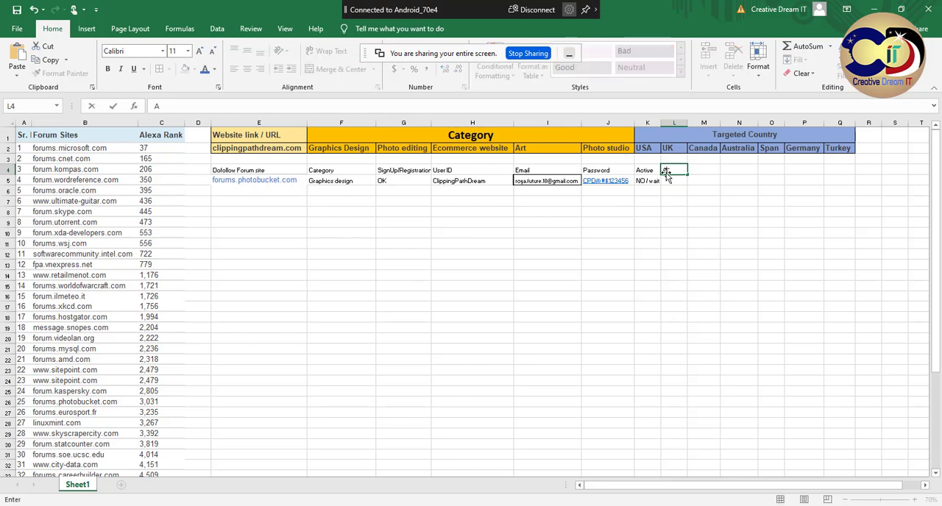
type("ctu")
type("ve")
type("ty link")
type(" test")
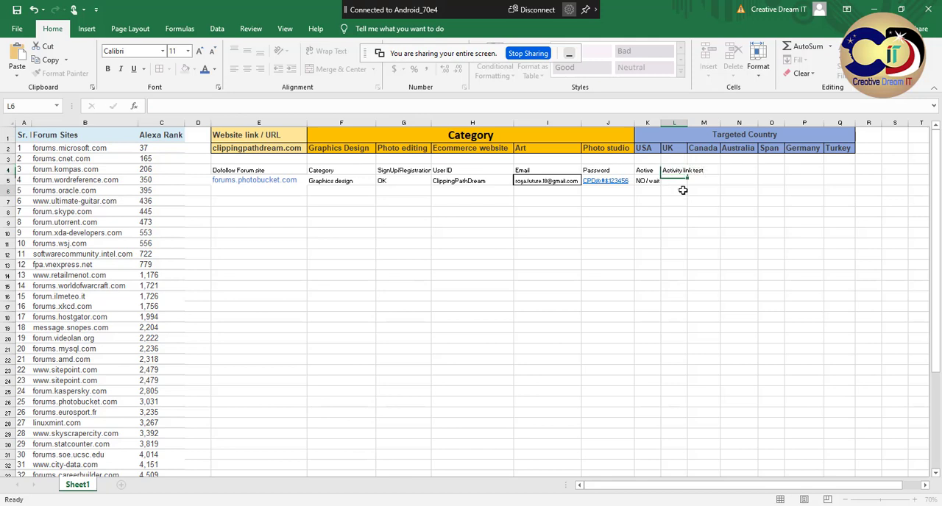
left_click(678, 190)
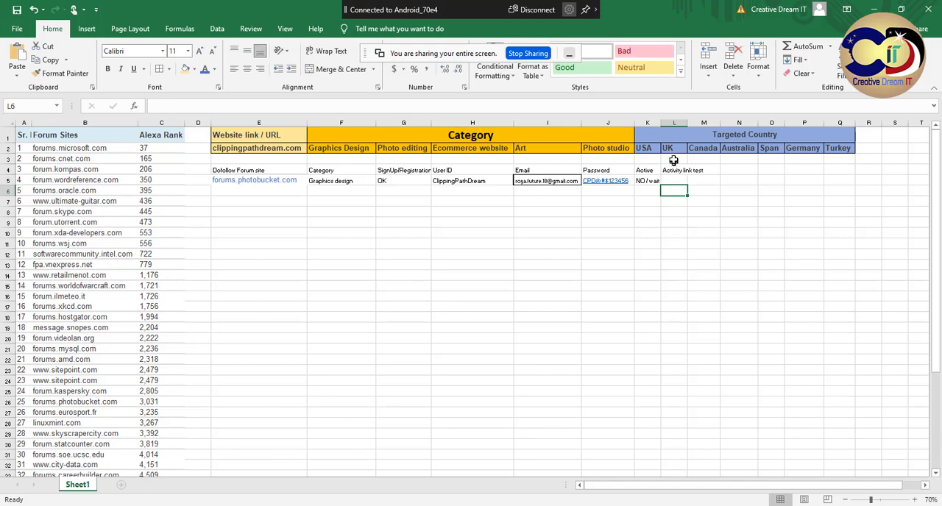
double_click(688, 123)
Paste the copied graphicdesignforum.com activity page address into cell L5 under the Activity link test heading
left_click(675, 178)
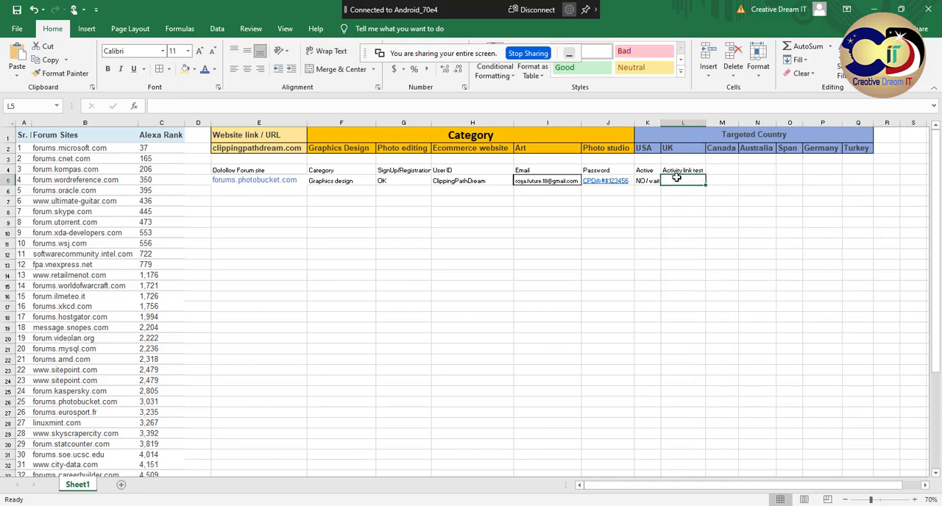
key("ctrl+v")
left_click(686, 219)
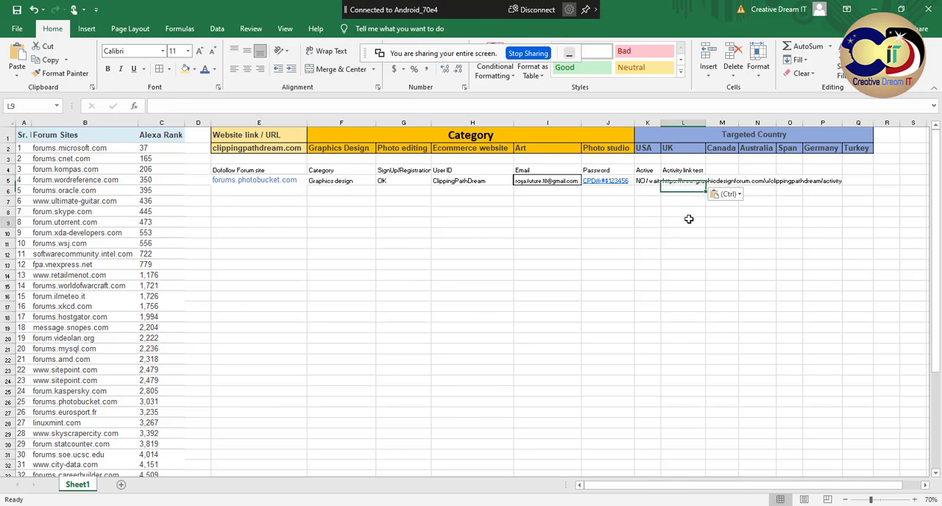
key("Up")
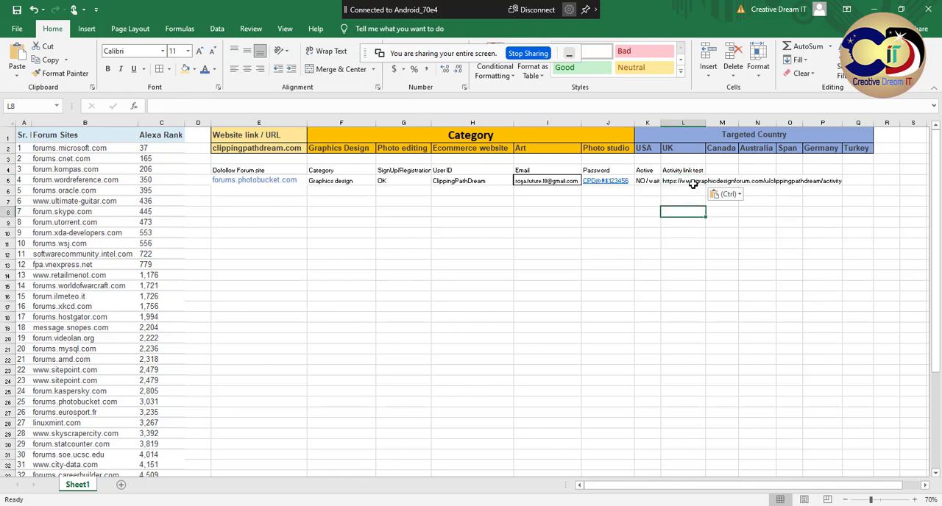
Save the workbook in the Desktop folder as "Forum posting Tasks" and close it
left_click(692, 245)
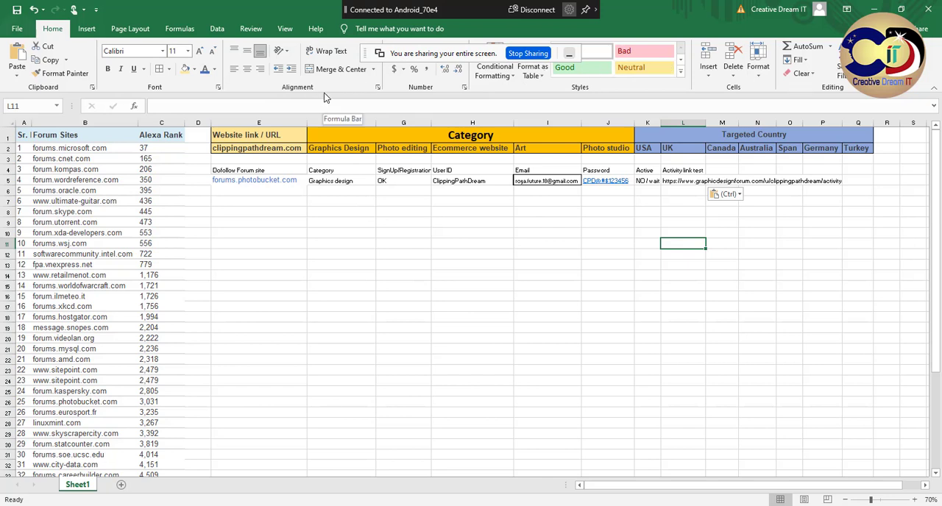
left_click(17, 28)
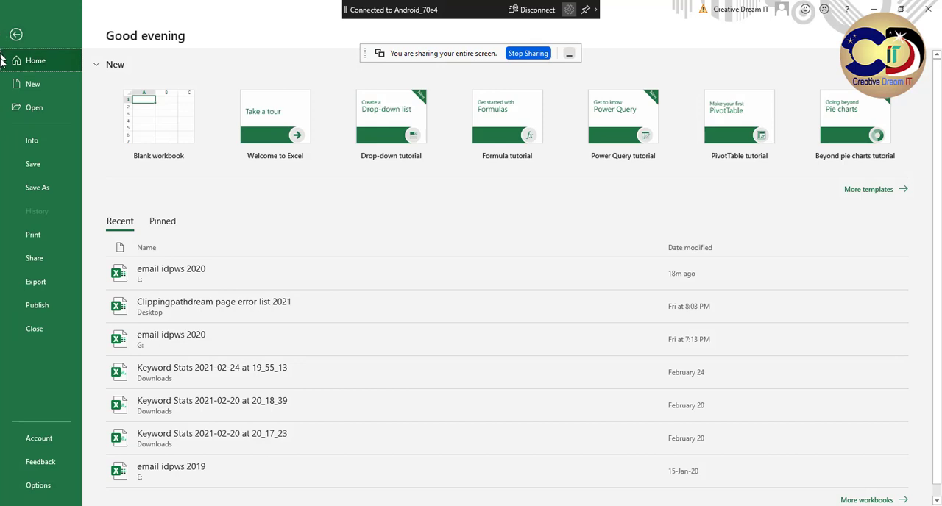
left_click(34, 168)
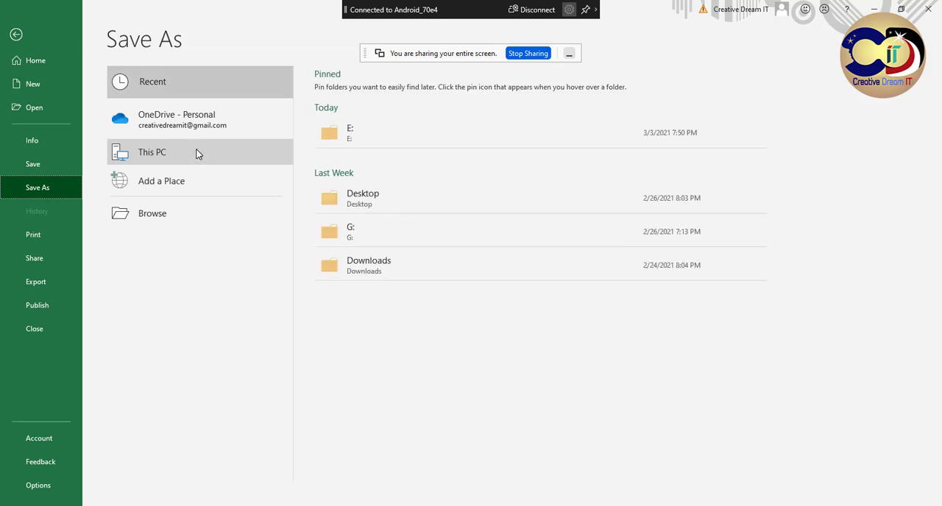
left_click(350, 193)
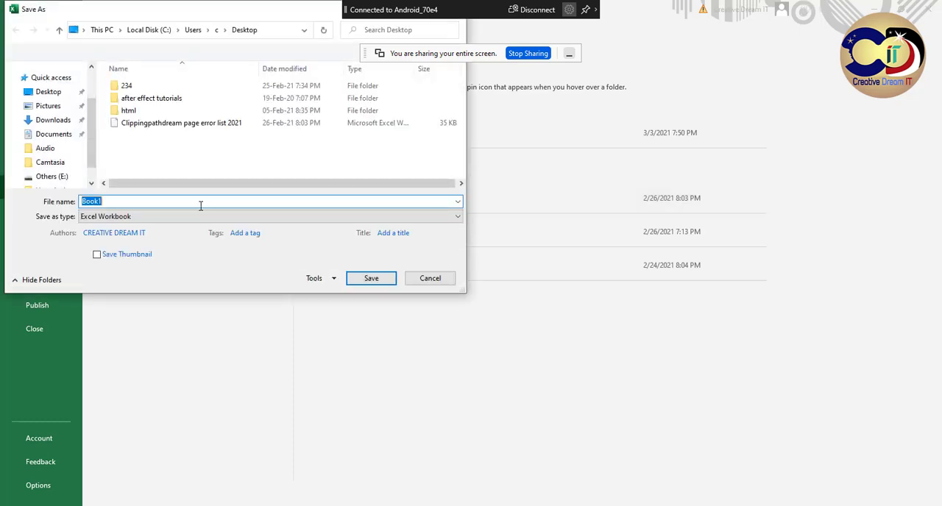
type("F")
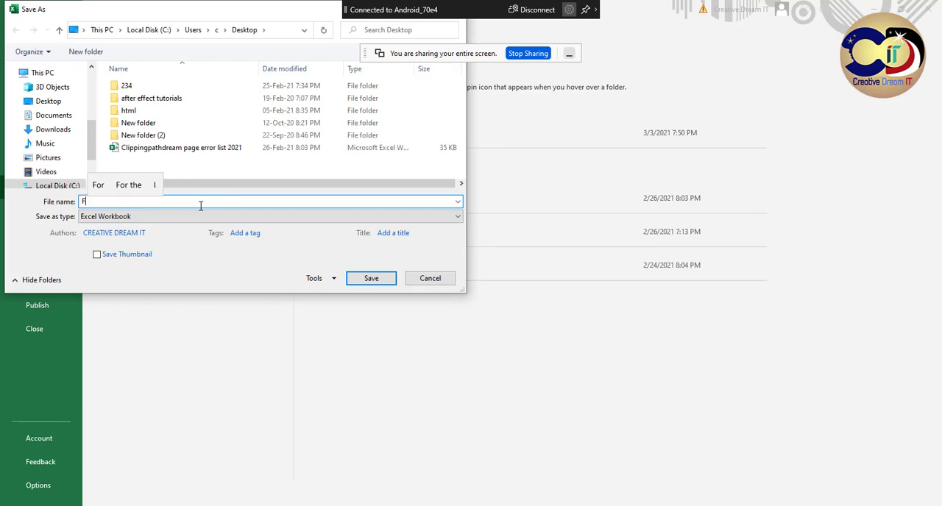
type("orum")
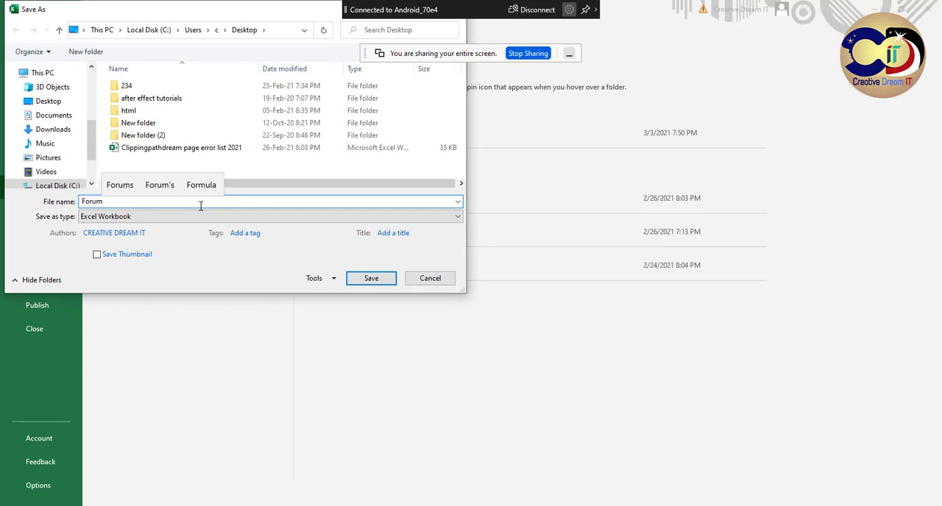
type(" post")
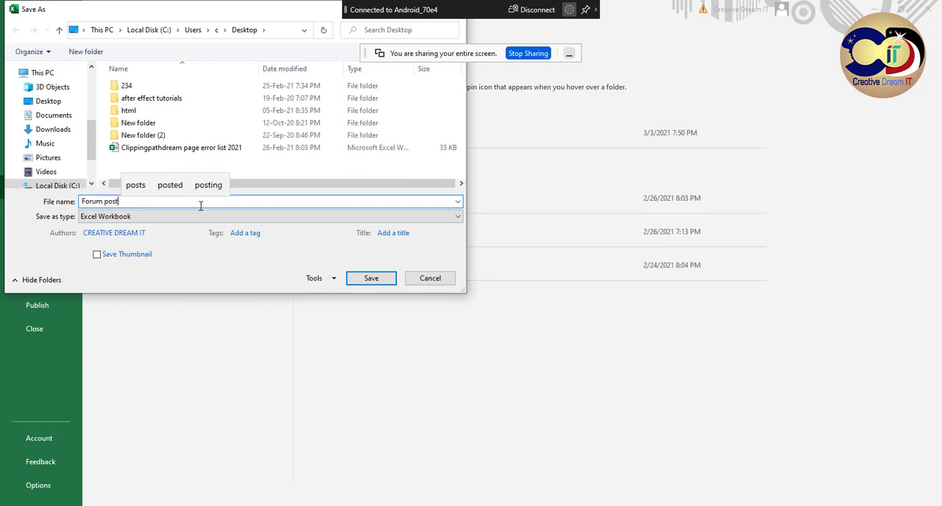
type("ing ")
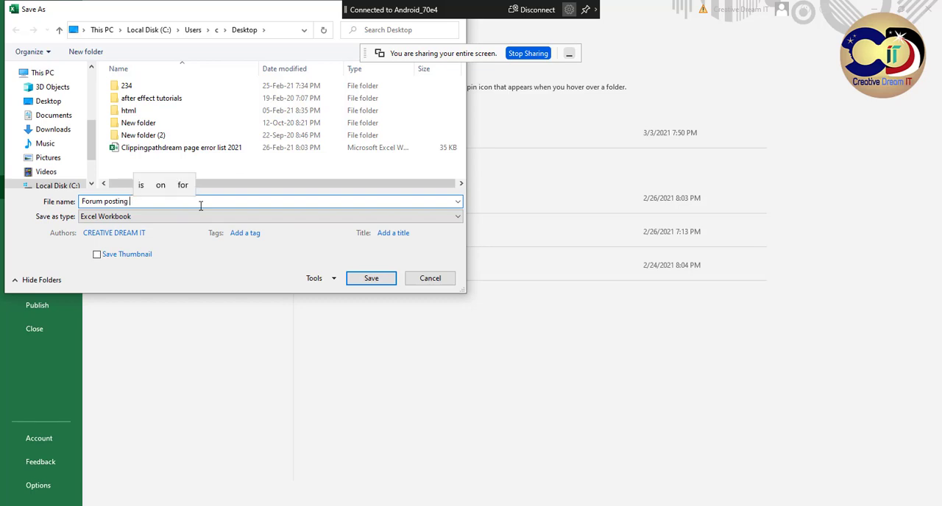
type("Tast")
key("BackSpace")
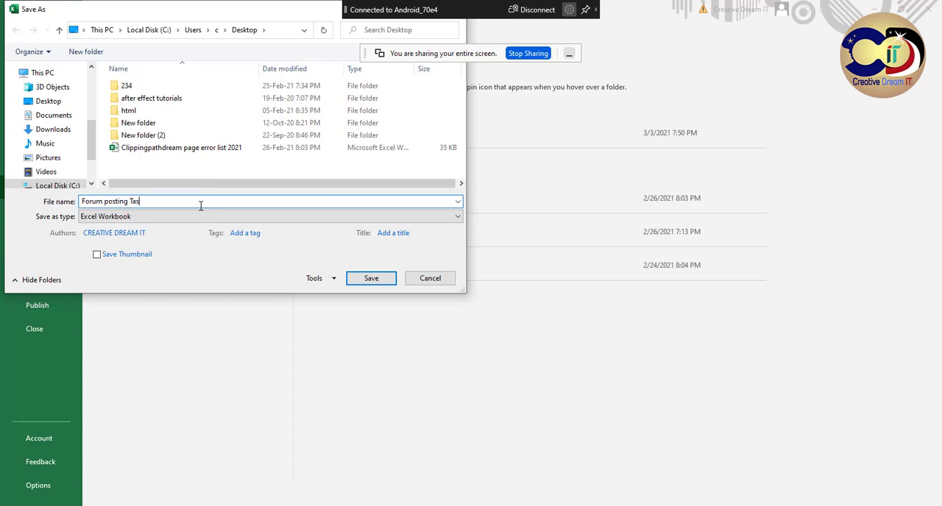
type("kt")
key("BackSpace")
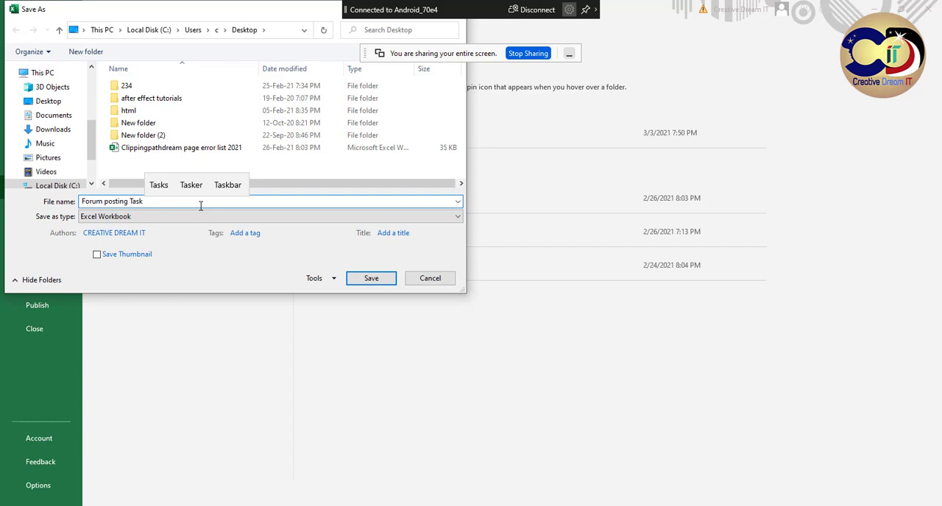
left_click(159, 184)
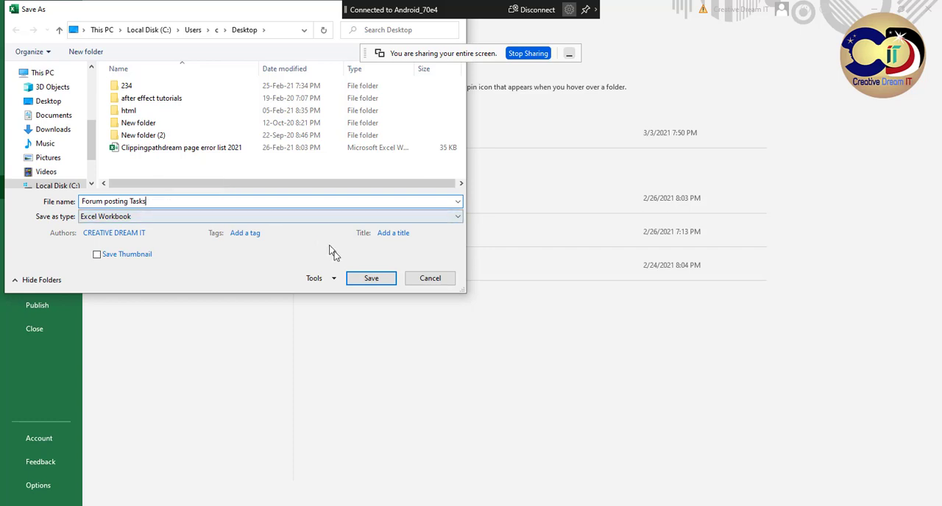
left_click(370, 278)
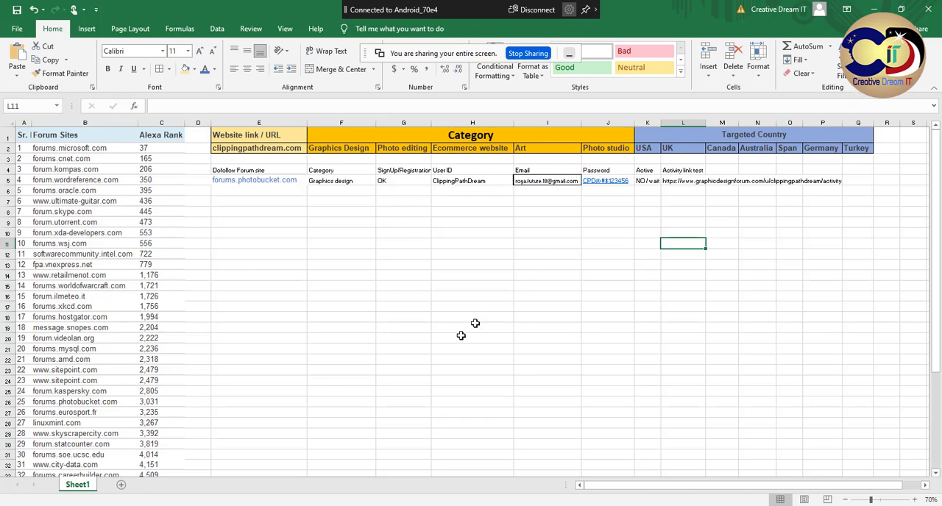
left_click(927, 10)
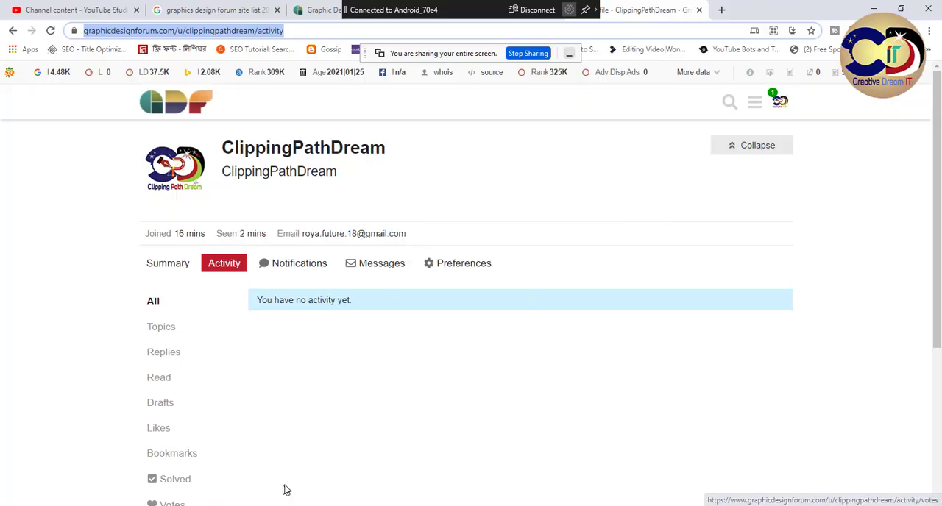
Switch to the other open Excel workbook, examine its marketing email, comment link and directory sheets through Directory submissing note, and close it
key("alt+Tab")
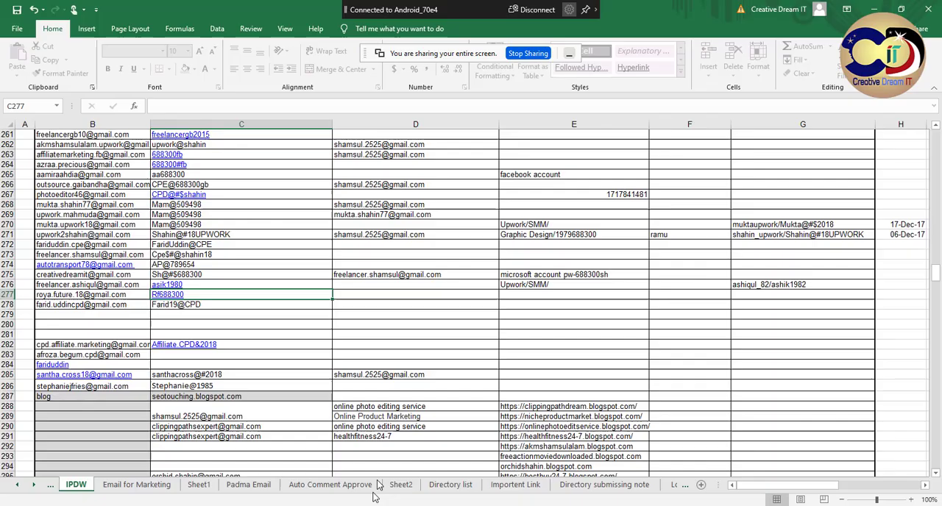
left_click(157, 487)
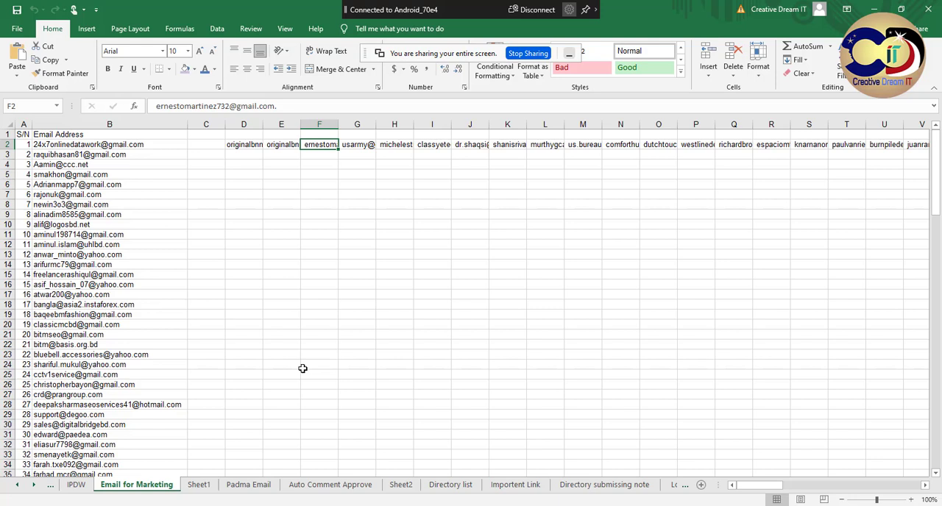
key("ctrl+Page_Down")
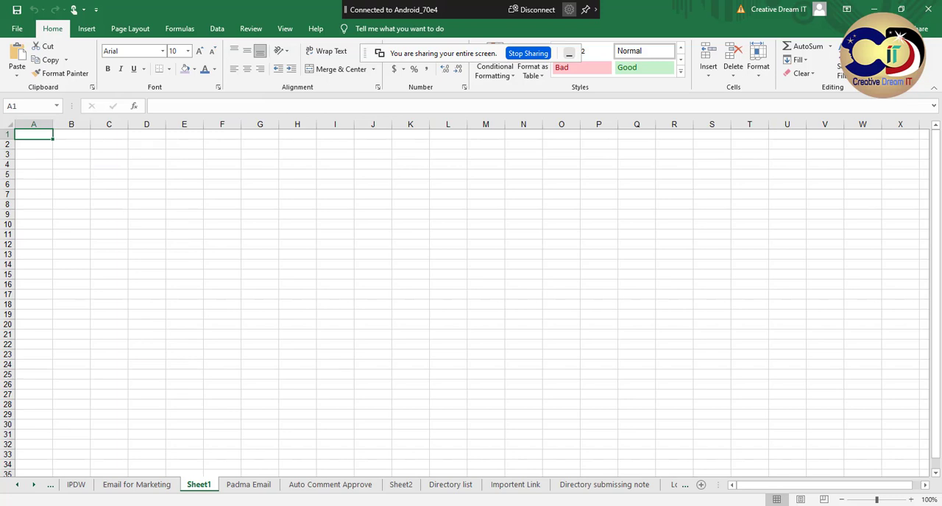
key("ctrl+Page_Down")
key("ctrl+Page_Down")
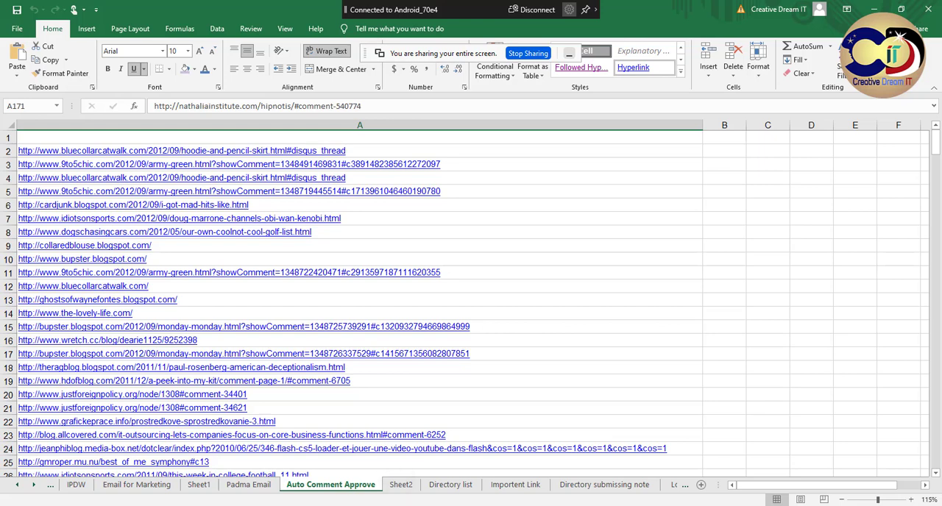
left_click(401, 485)
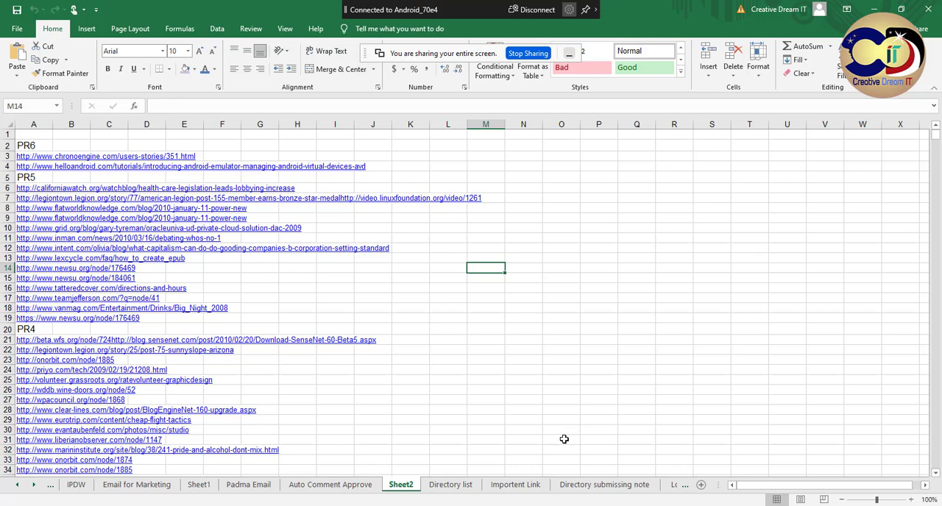
key("ctrl+Page_Down")
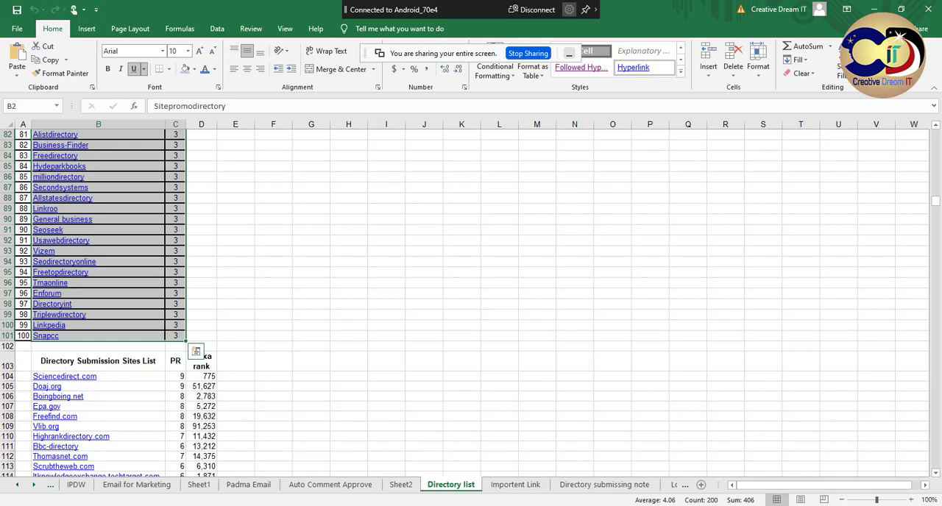
left_click(556, 472)
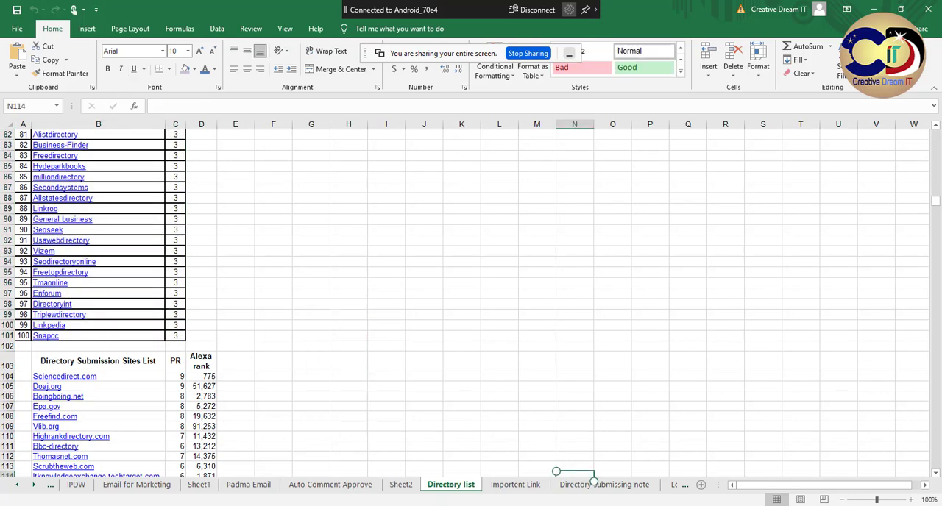
left_click(604, 484)
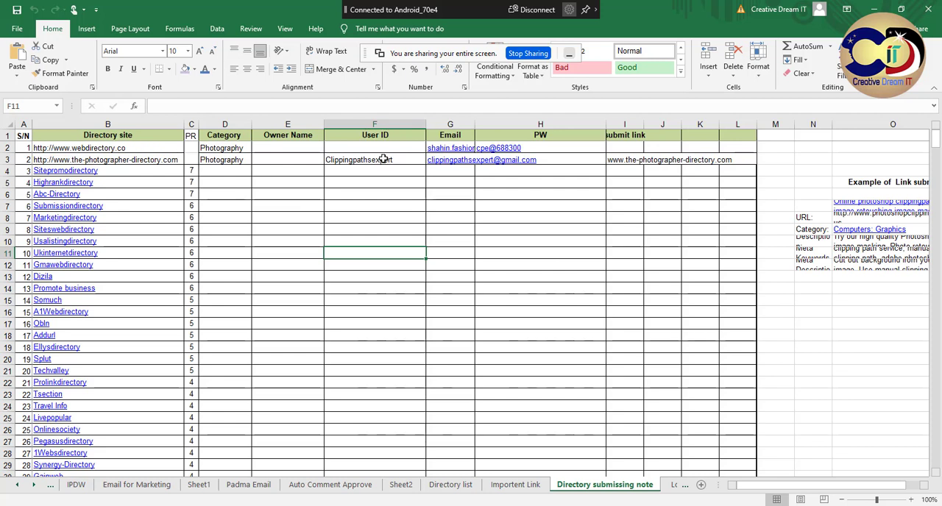
left_click(624, 171)
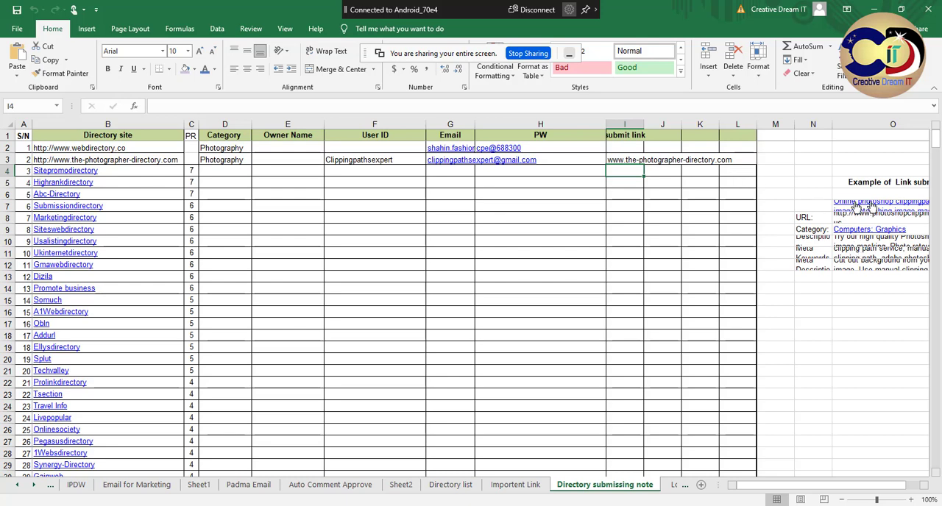
left_click(931, 10)
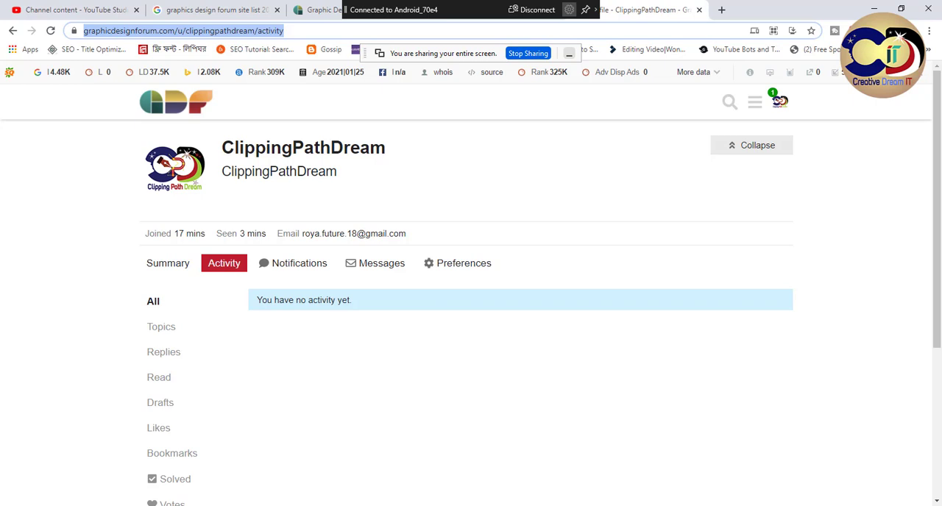
Examine the Topics, Replies, Read, Drafts, Likes, Bookmarks and Votes sections of the forum account's activity
left_click(161, 331)
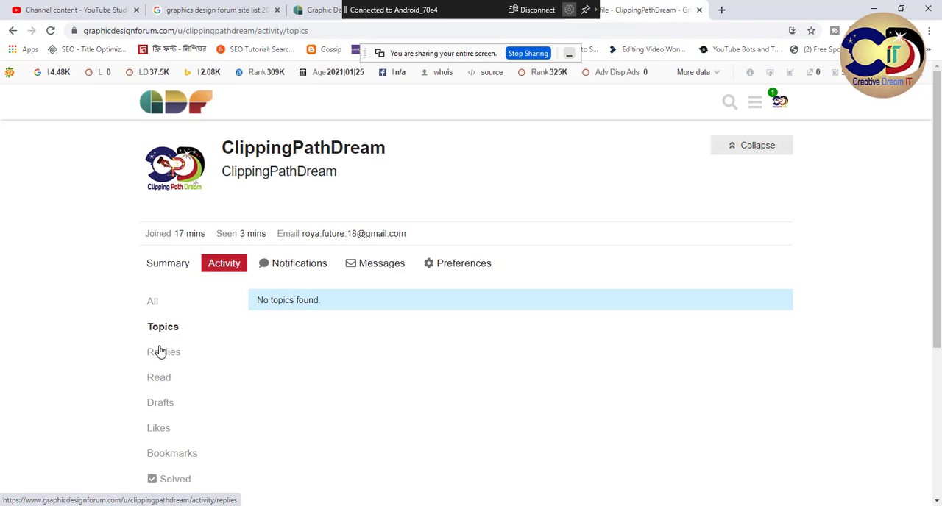
left_click(160, 356)
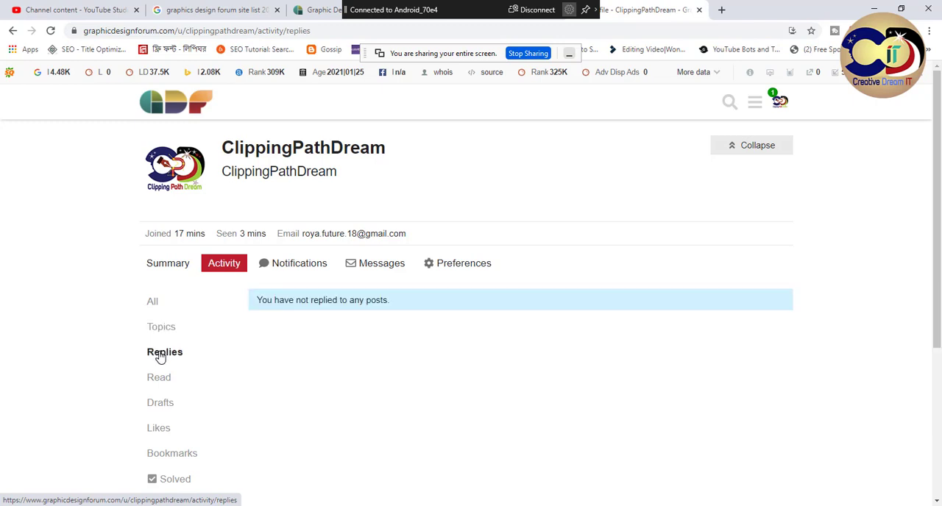
left_click(162, 379)
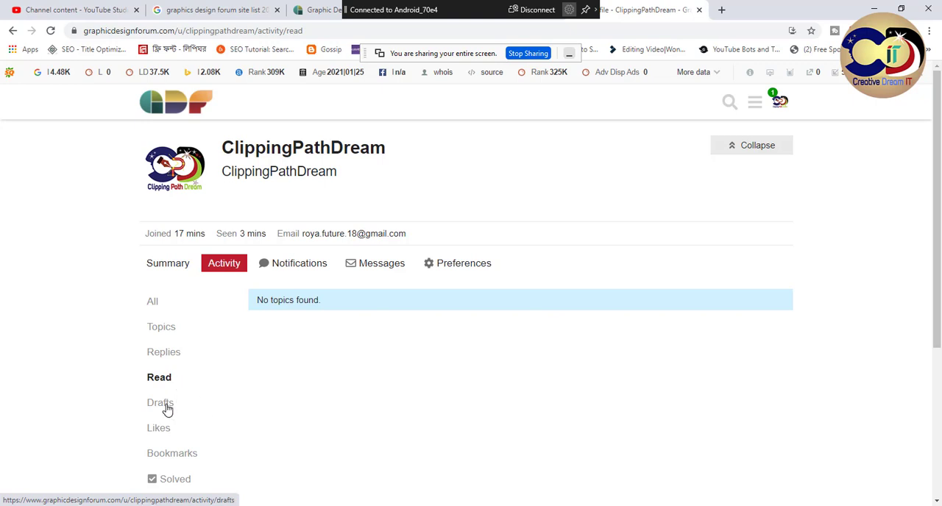
left_click(166, 407)
left_click(164, 432)
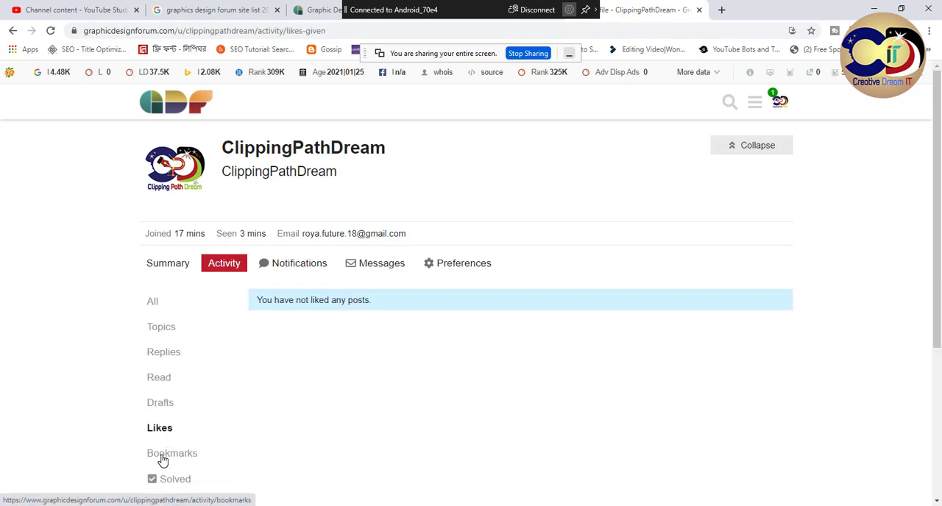
left_click(189, 453)
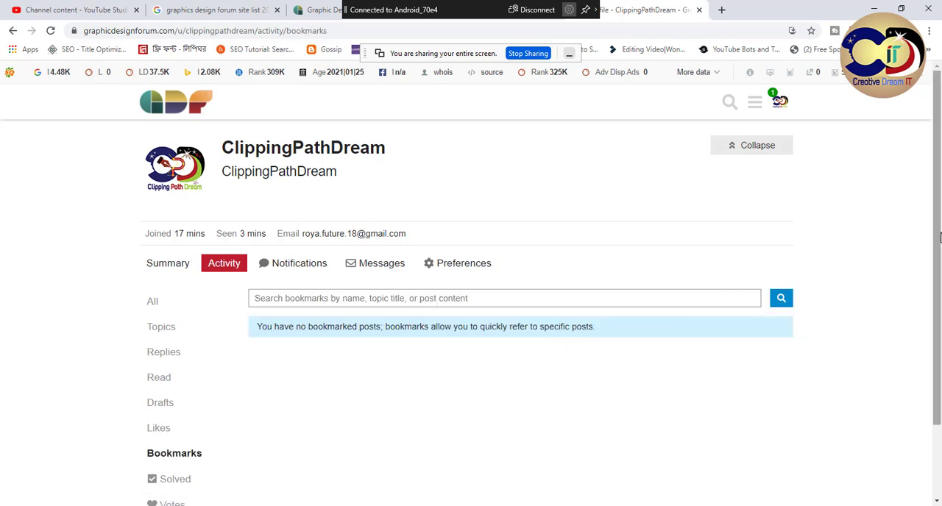
scroll(939, 237, "down", 2)
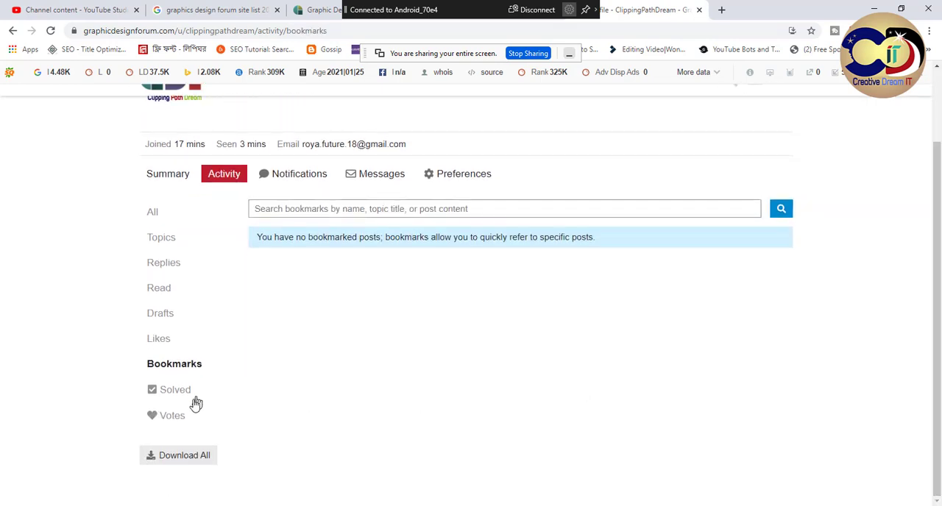
left_click(177, 417)
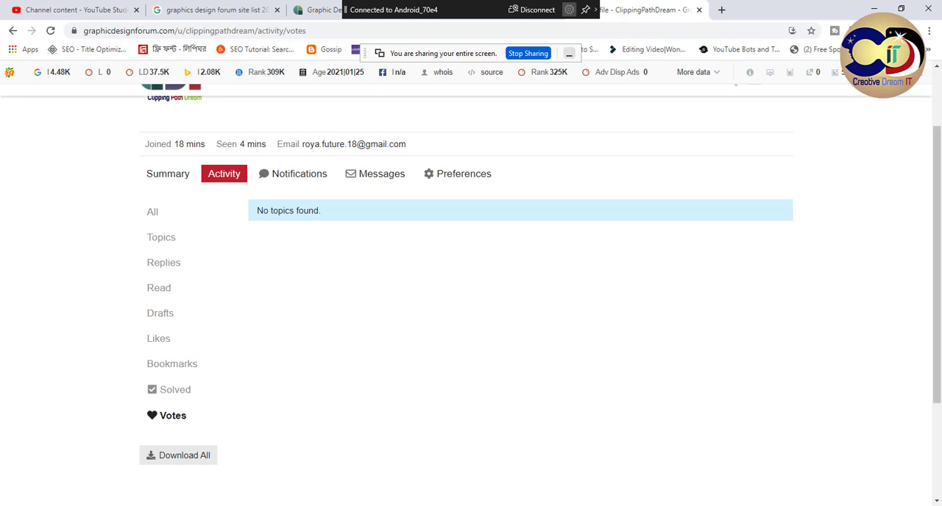
left_click(625, 505)
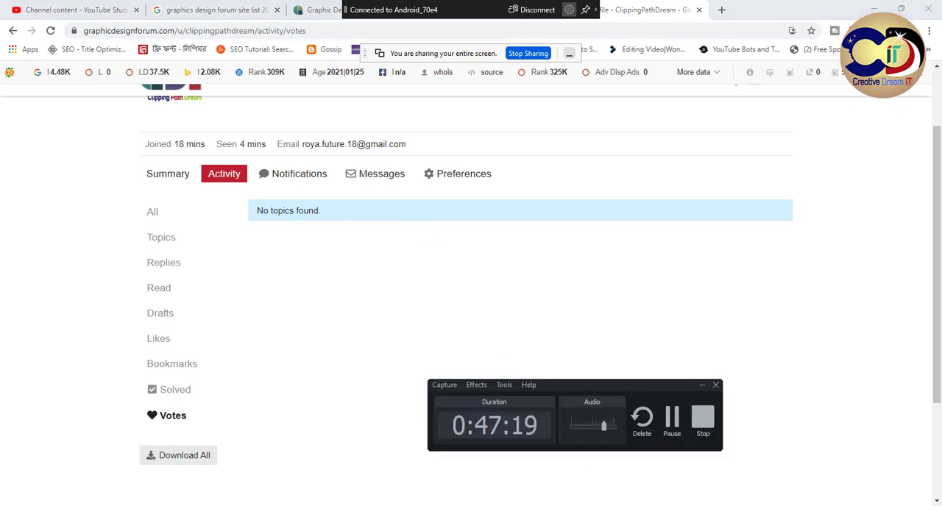
left_click(702, 386)
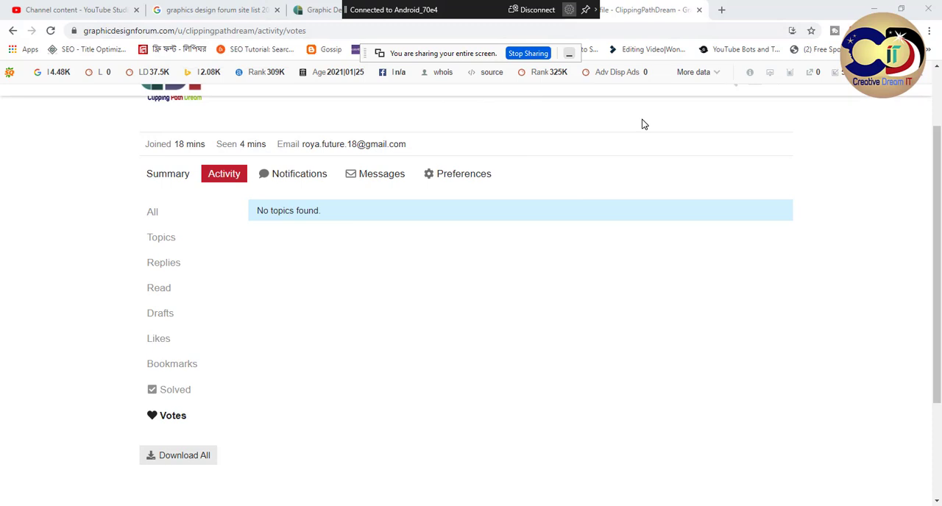
left_click(936, 97)
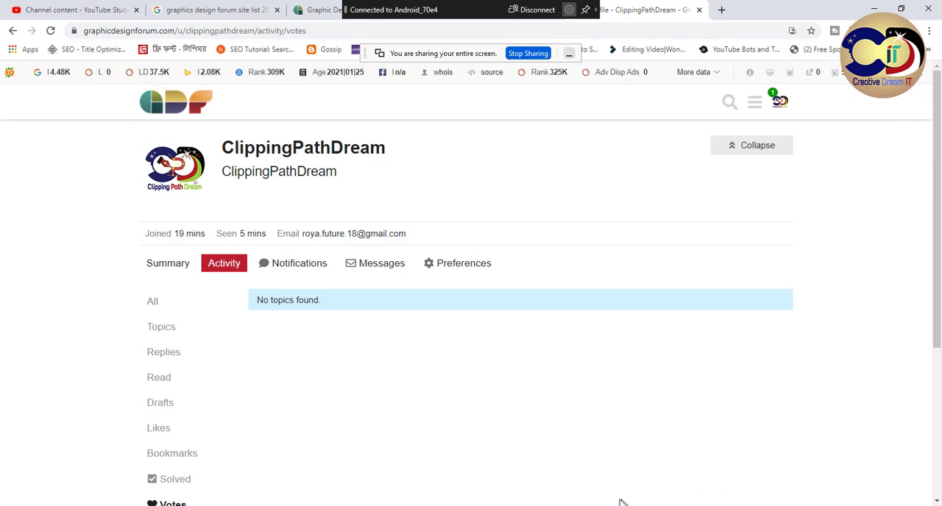
mouse_move(618, 505)
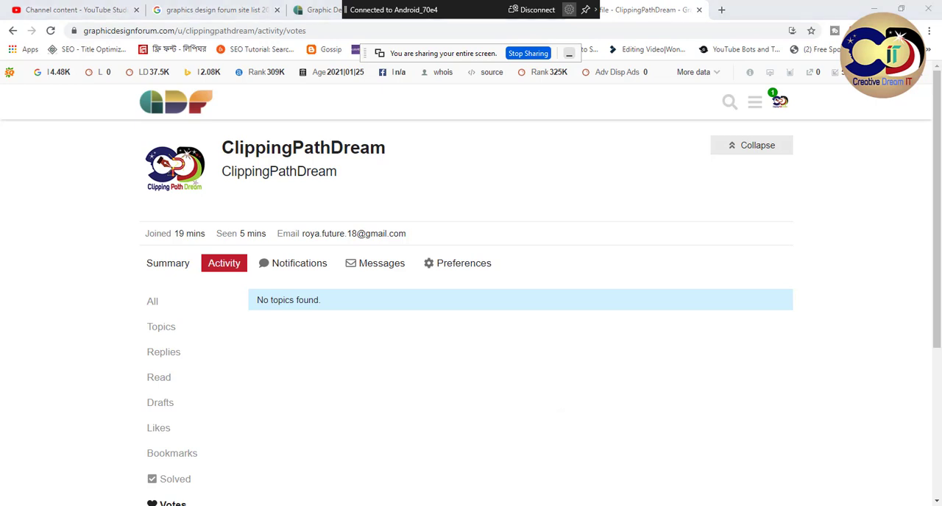
left_click(711, 433)
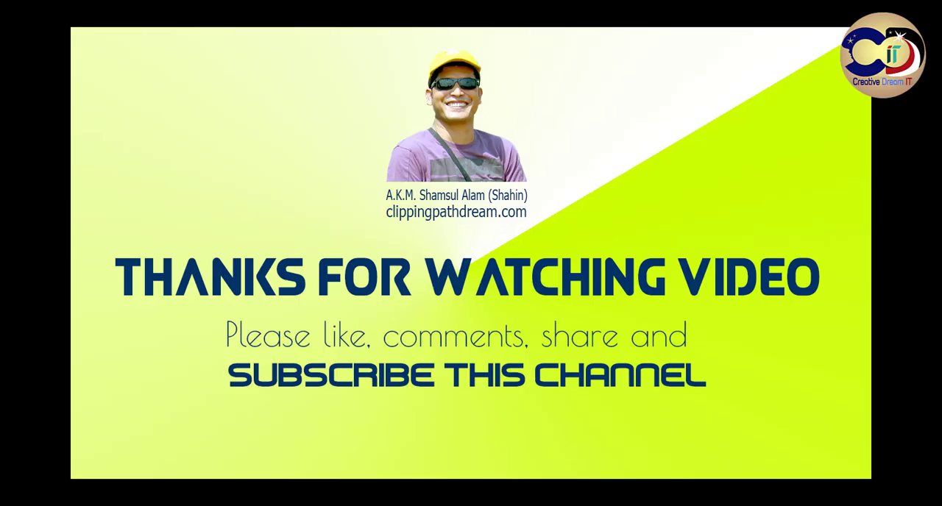